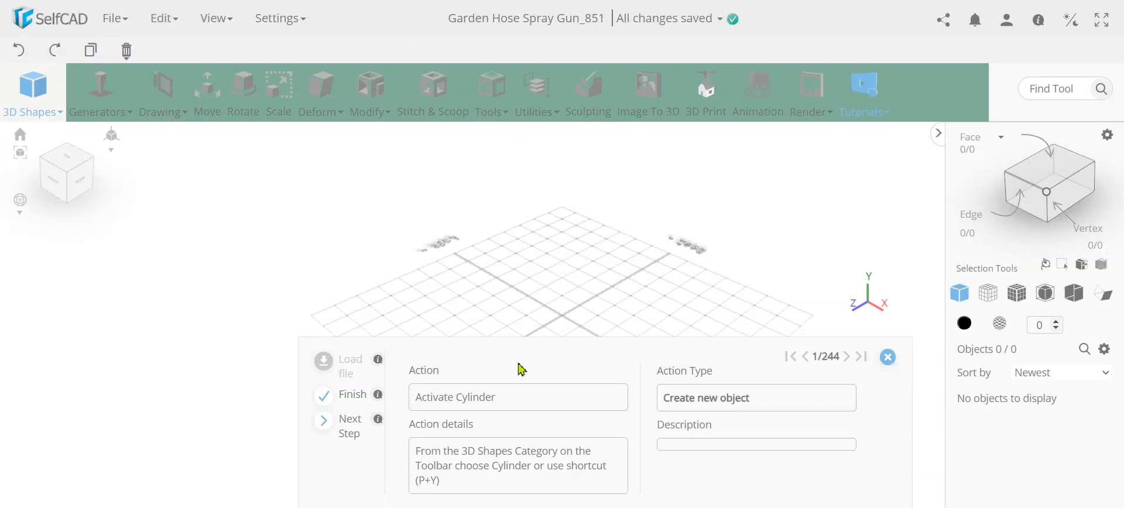
# Create a cylinder with top and bottom radius 32, height 18, 8 vertical segments, position X -62, Y 119 and Z rotation 90
pyautogui.click(55, 124)
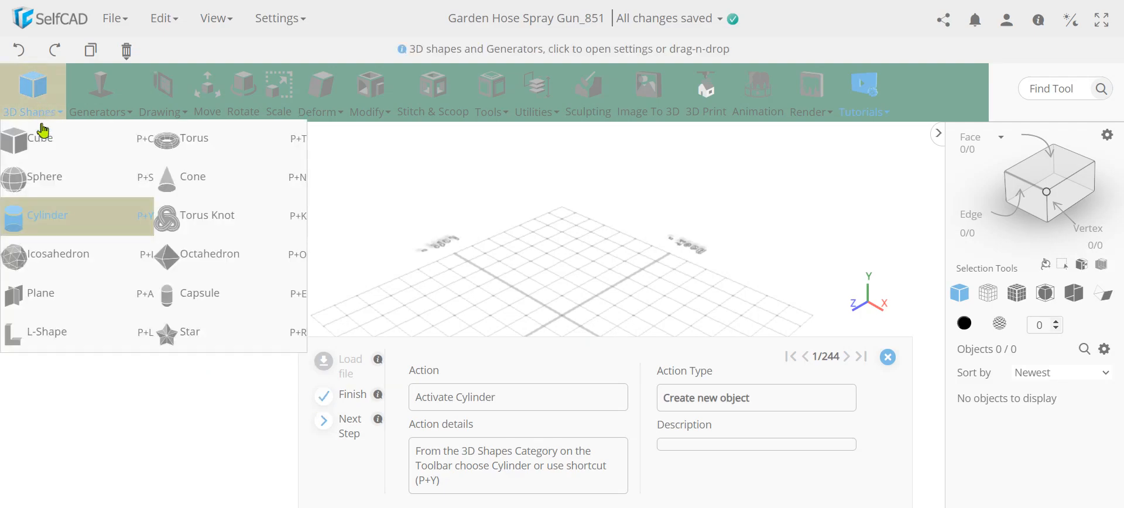
pyautogui.click(59, 220)
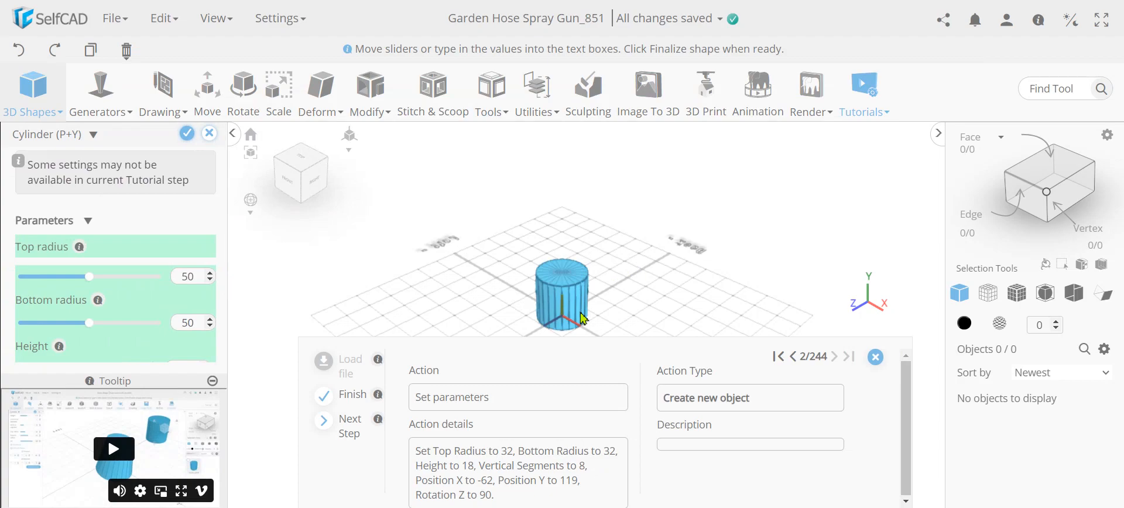
pyautogui.click(212, 384)
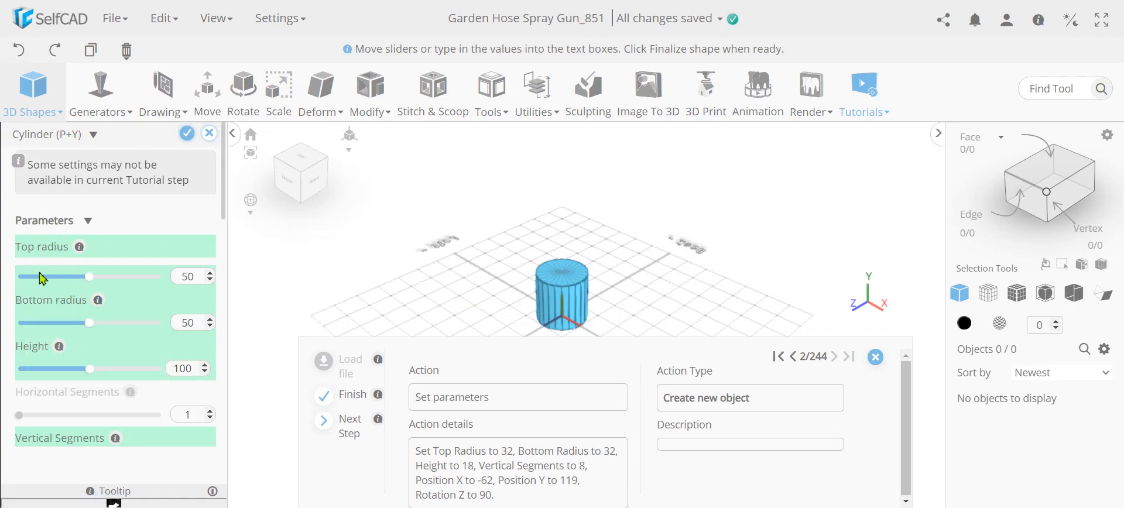
pyautogui.scroll(-3, 177, 324)
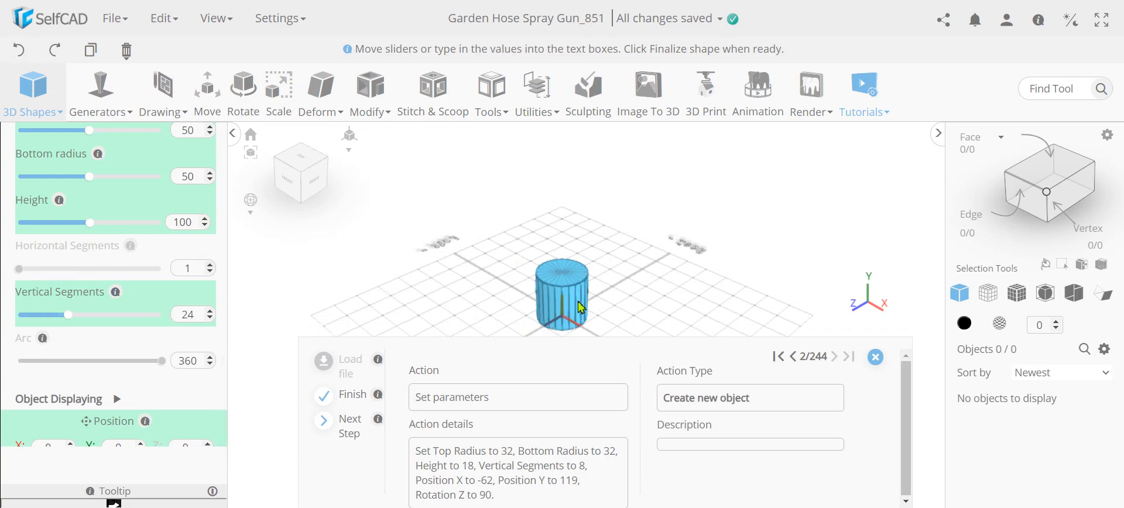
pyautogui.scroll(-3, 161, 341)
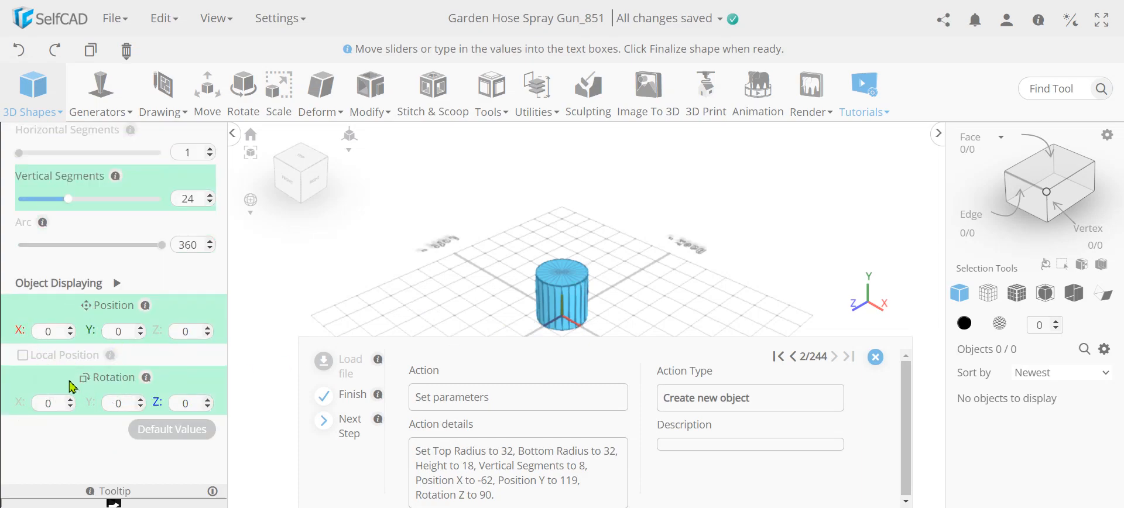
pyautogui.click(357, 425)
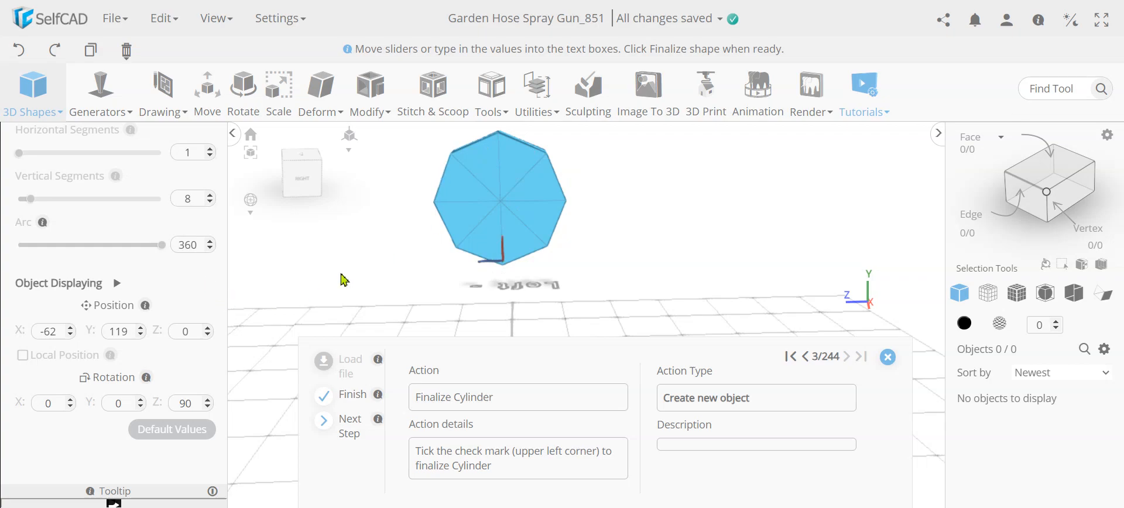
pyautogui.moveTo(485, 221); pyautogui.dragTo(510, 228, button='right')
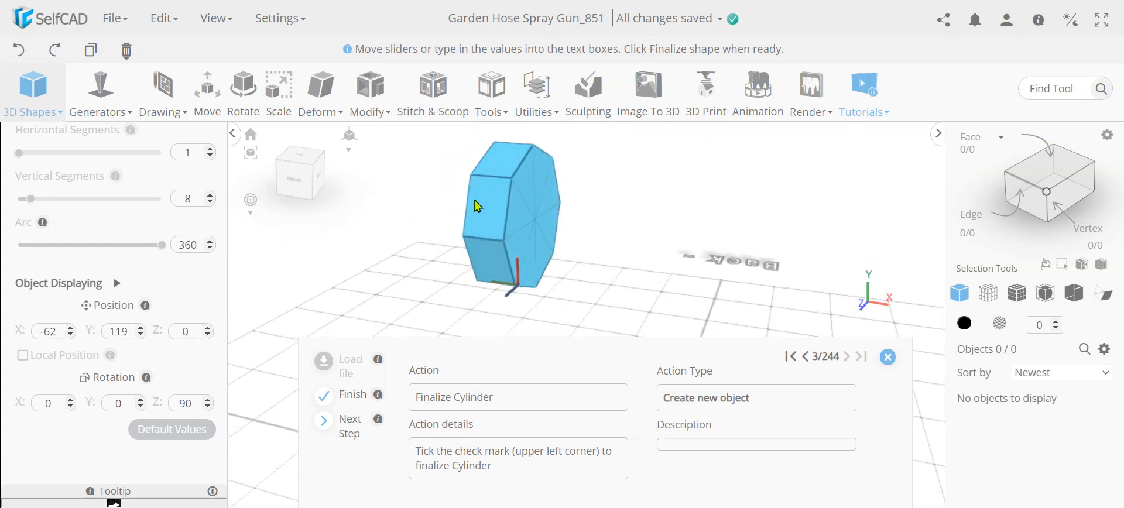
pyautogui.moveTo(574, 246); pyautogui.dragTo(446, 188, button='right')
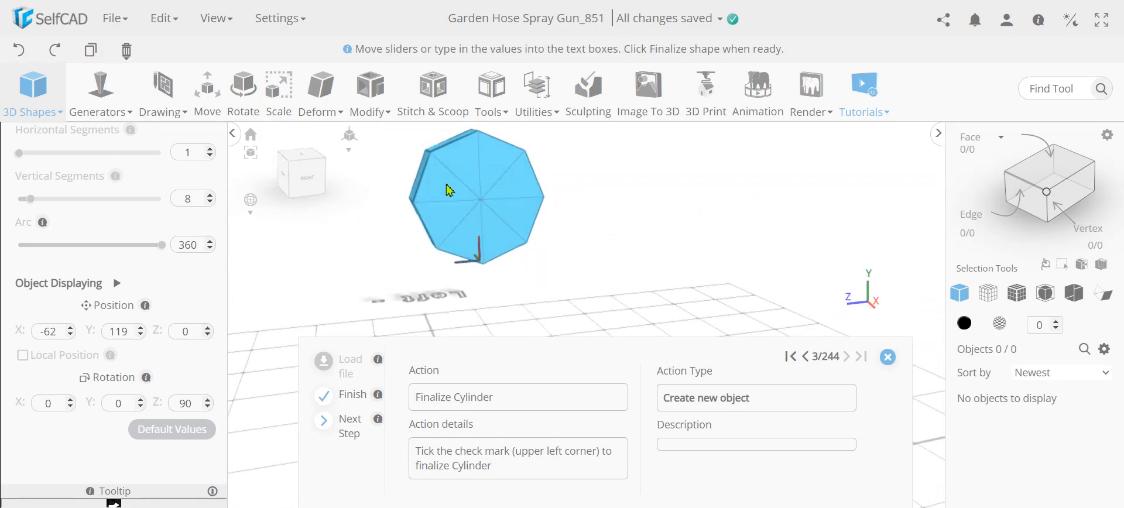
pyautogui.scroll(5, 128, 337)
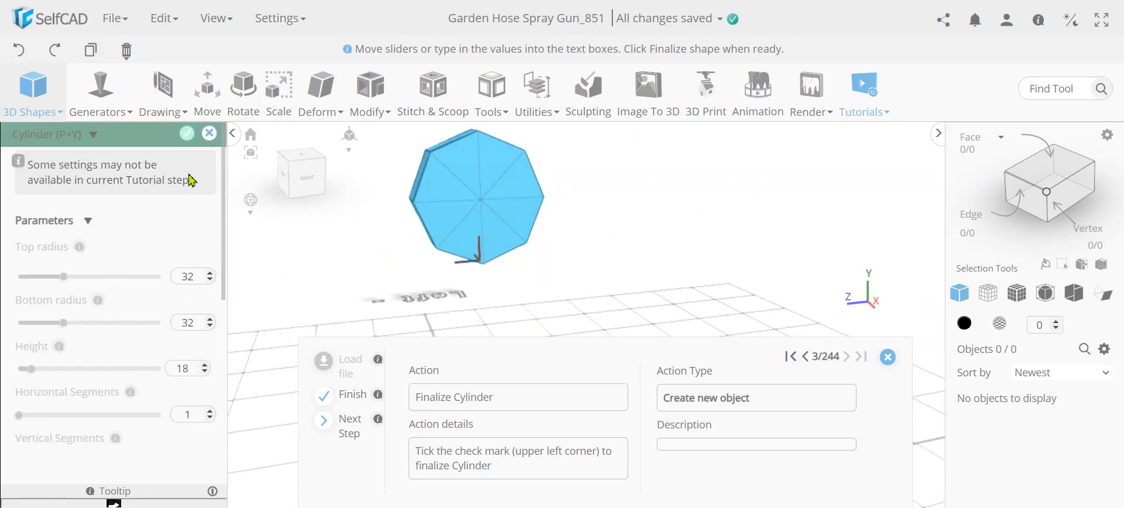
pyautogui.click(186, 134)
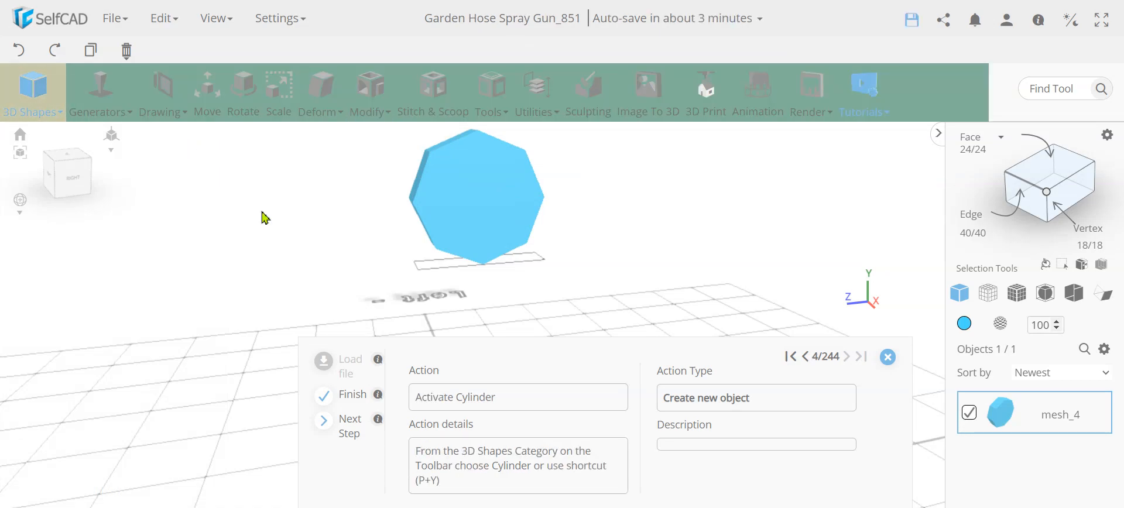
# Add a second cylinder with top radius 25, bottom radius 30, height 20, 8 vertical segments, position X -43, Y 121 and Z rotation 90
pyautogui.click(33, 90)
pyautogui.click(58, 219)
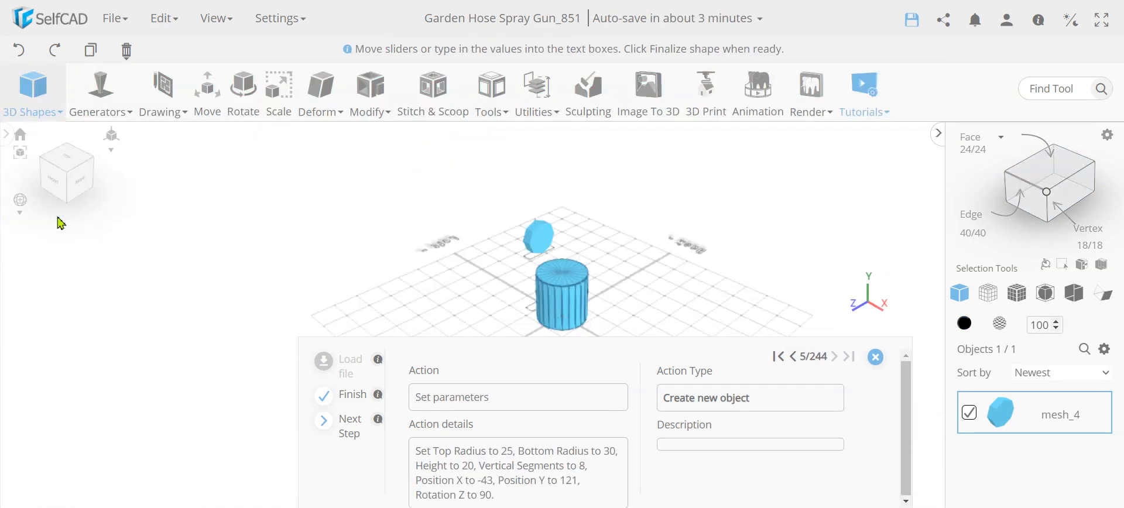
pyautogui.click(350, 425)
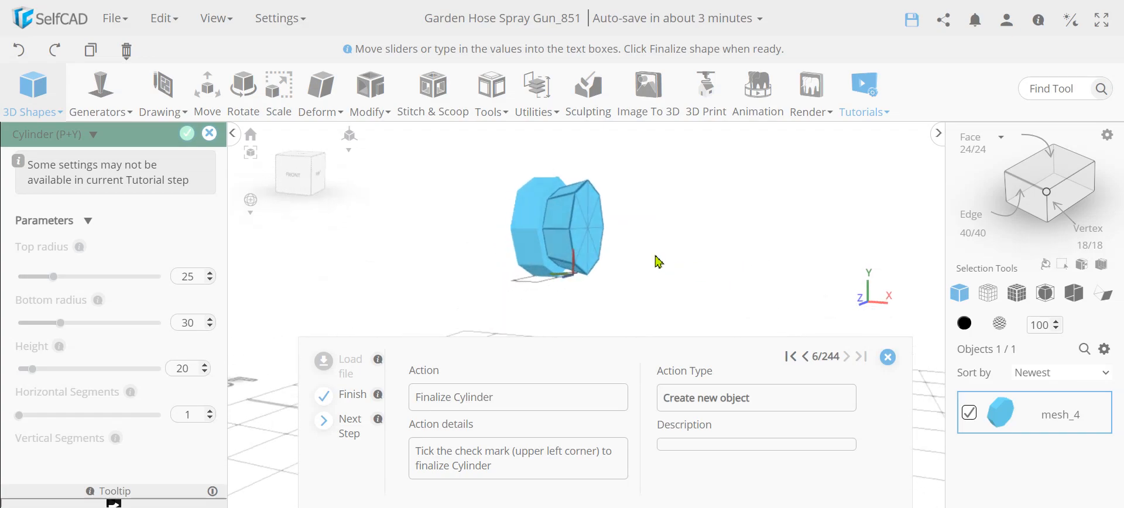
pyautogui.click(187, 136)
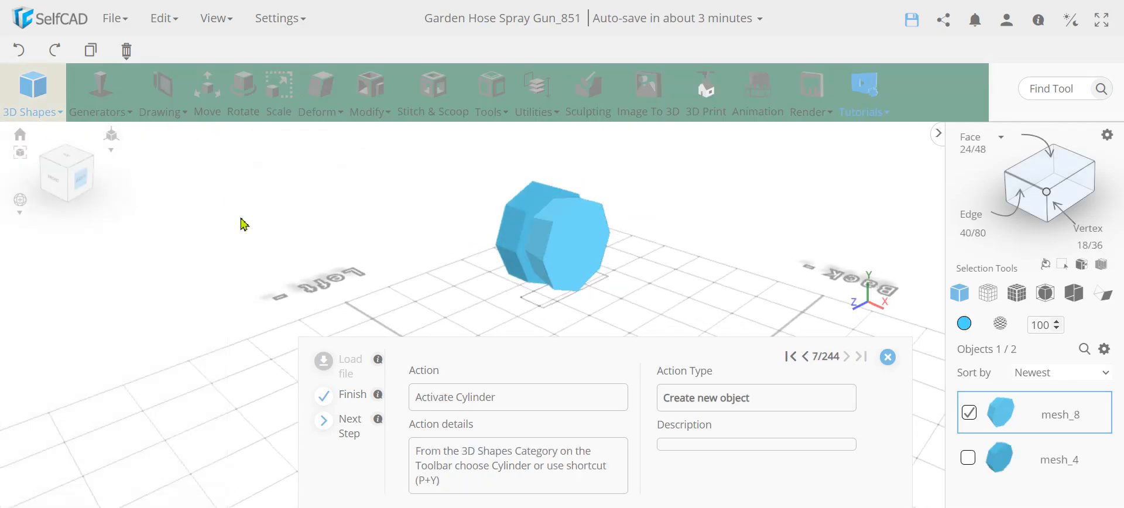
# Add a third cylinder with top and bottom radius 16, height 32, 8 vertical segments, position Y 135 and Z rotation 90
pyautogui.click(34, 107)
pyautogui.click(57, 217)
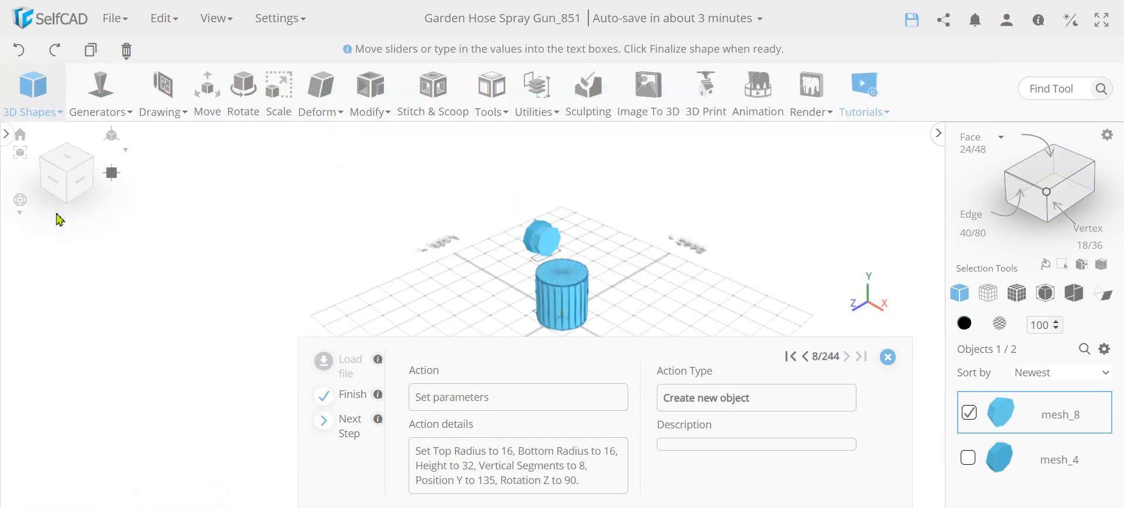
pyautogui.click(349, 422)
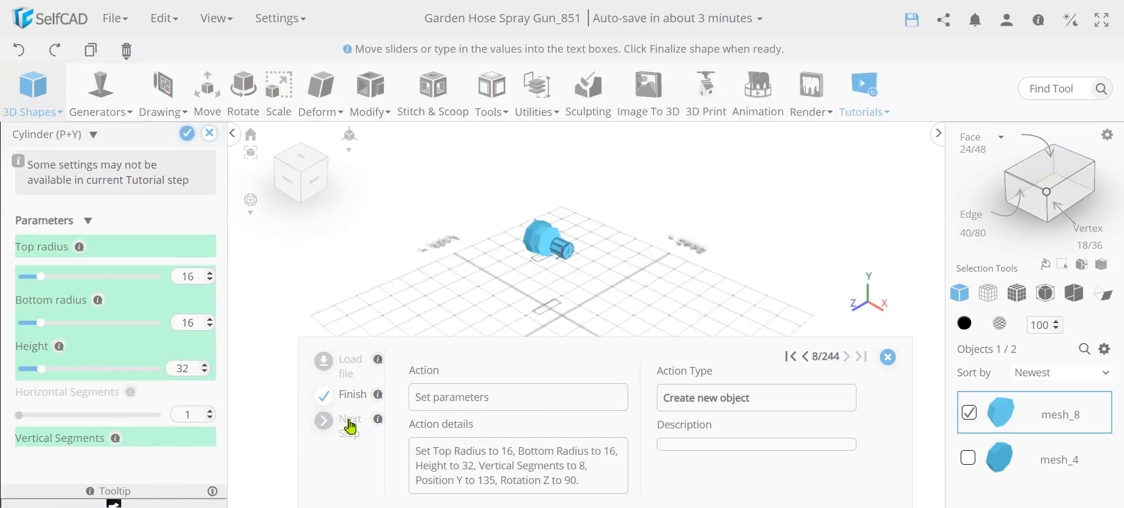
pyautogui.scroll(5, 550, 257)
pyautogui.moveTo(558, 259); pyautogui.dragTo(622, 281, button='right')
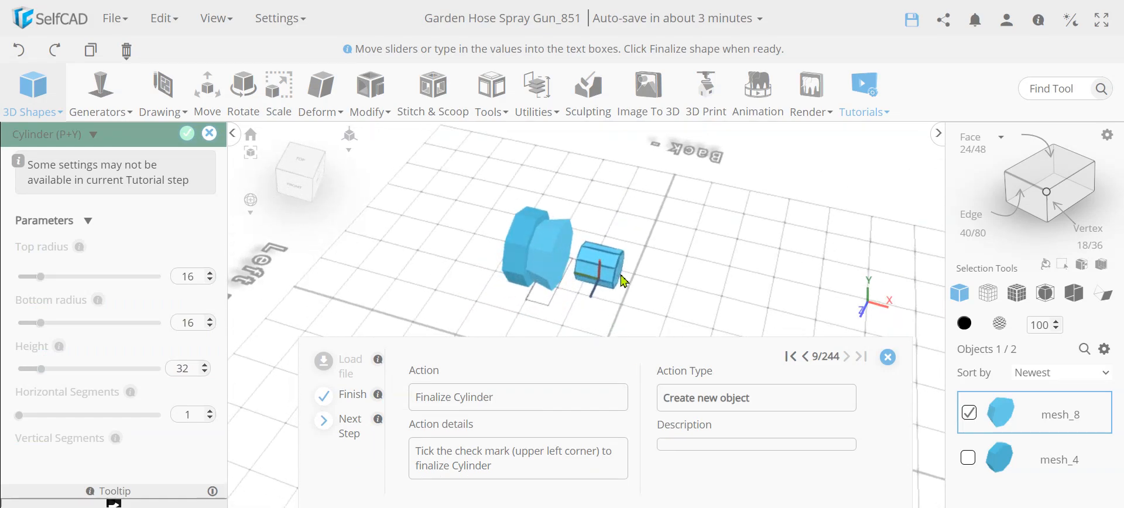
pyautogui.click(185, 134)
# Select all three cylinders and group them into one object
pyautogui.moveTo(459, 251); pyautogui.dragTo(520, 278, button='right')
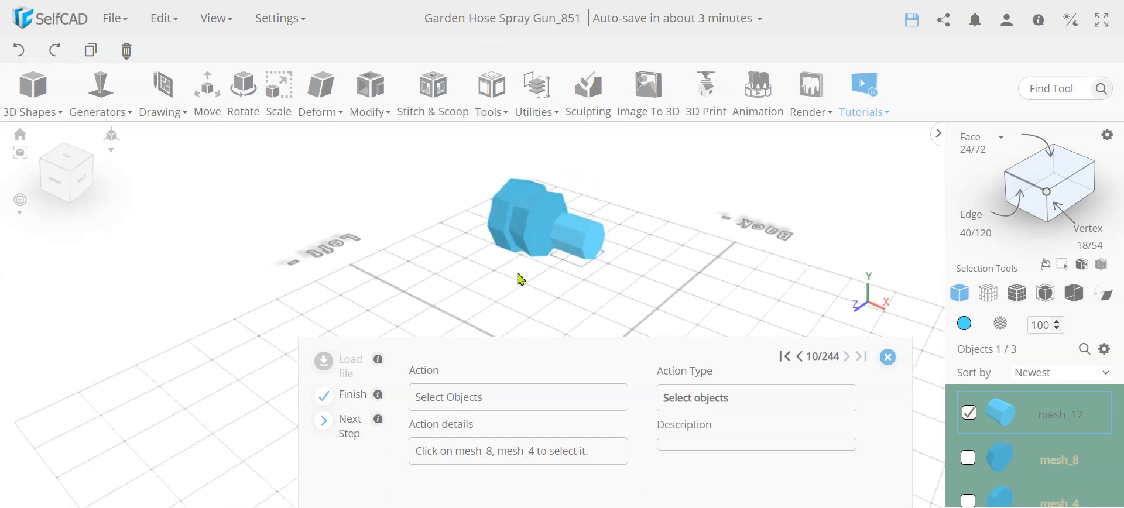
pyautogui.click(969, 459)
pyautogui.click(968, 500)
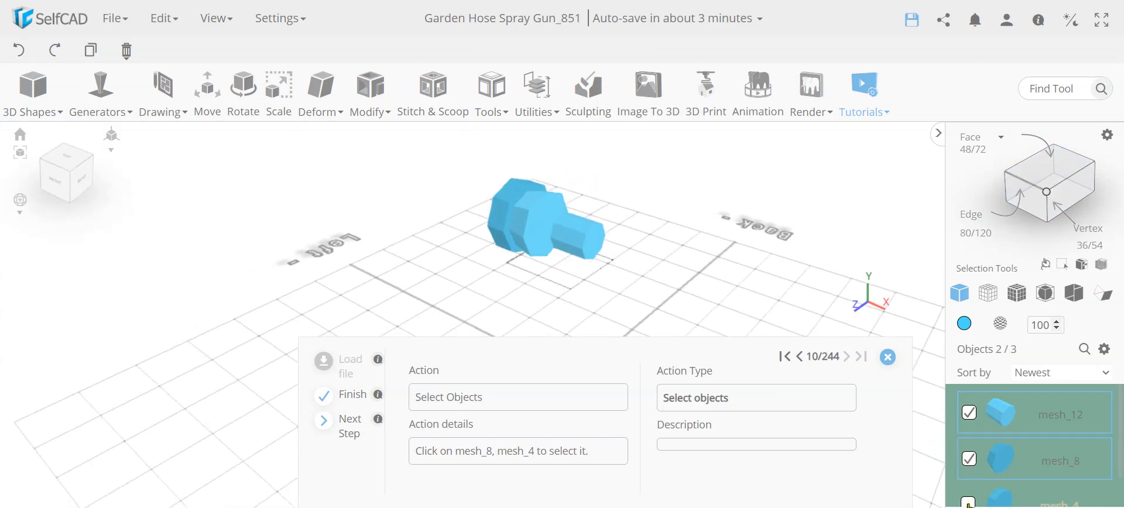
pyautogui.click(165, 20)
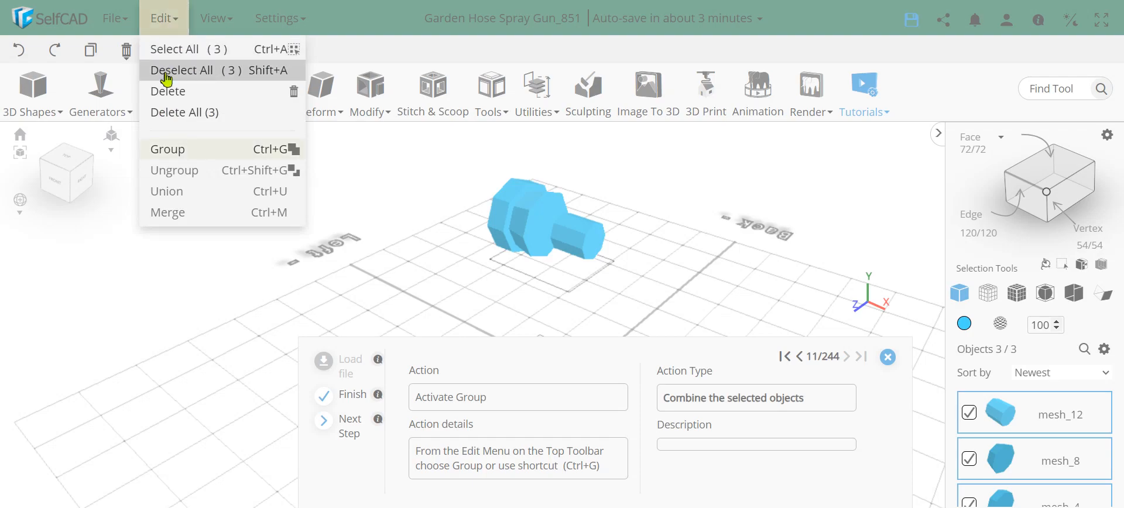
pyautogui.click(178, 151)
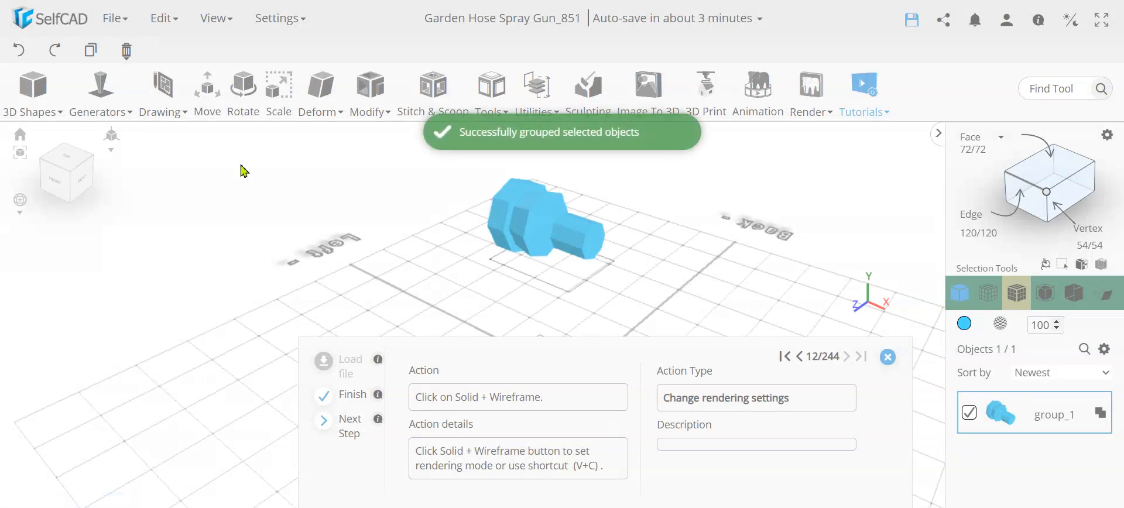
# Display the group as Solid + Wireframe and activate edge selection with Loop selection enabled
pyautogui.click(1017, 292)
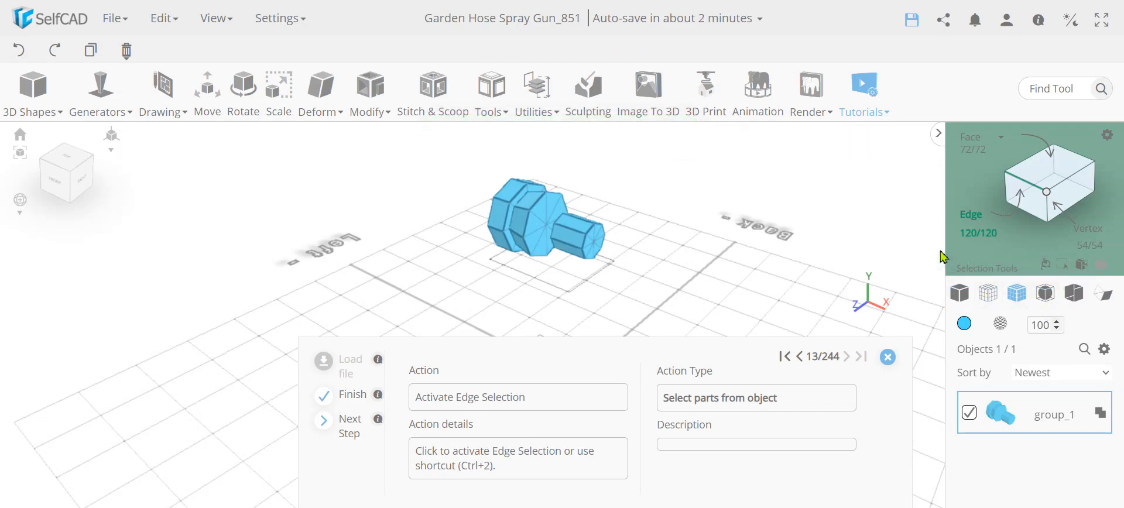
pyautogui.click(1028, 184)
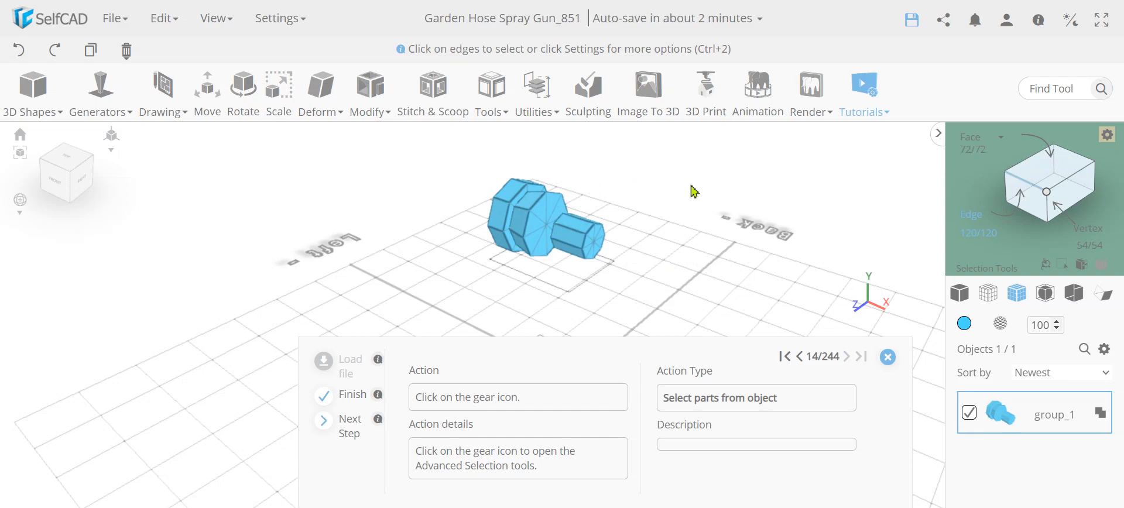
pyautogui.click(1107, 134)
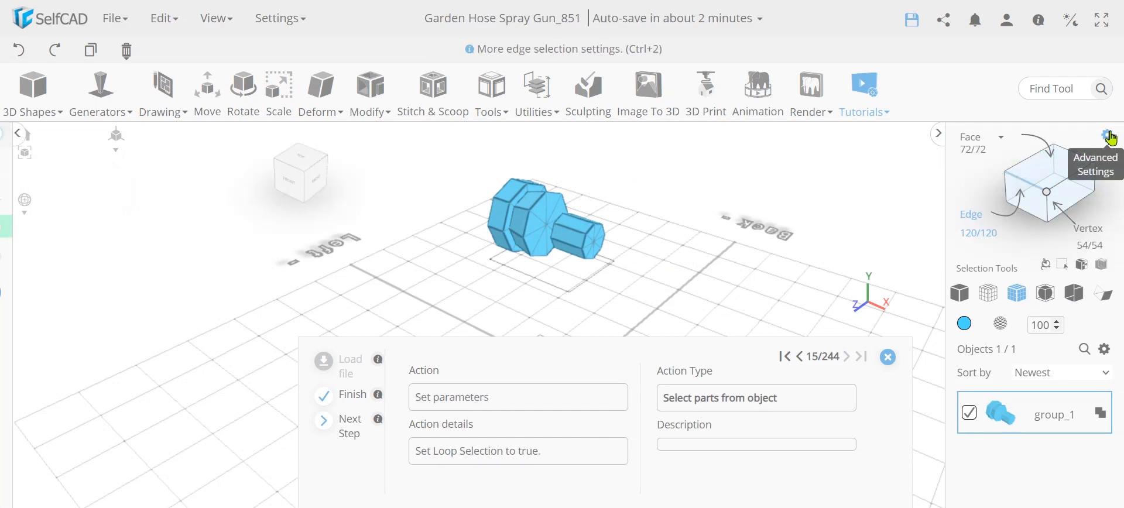
pyautogui.click(202, 226)
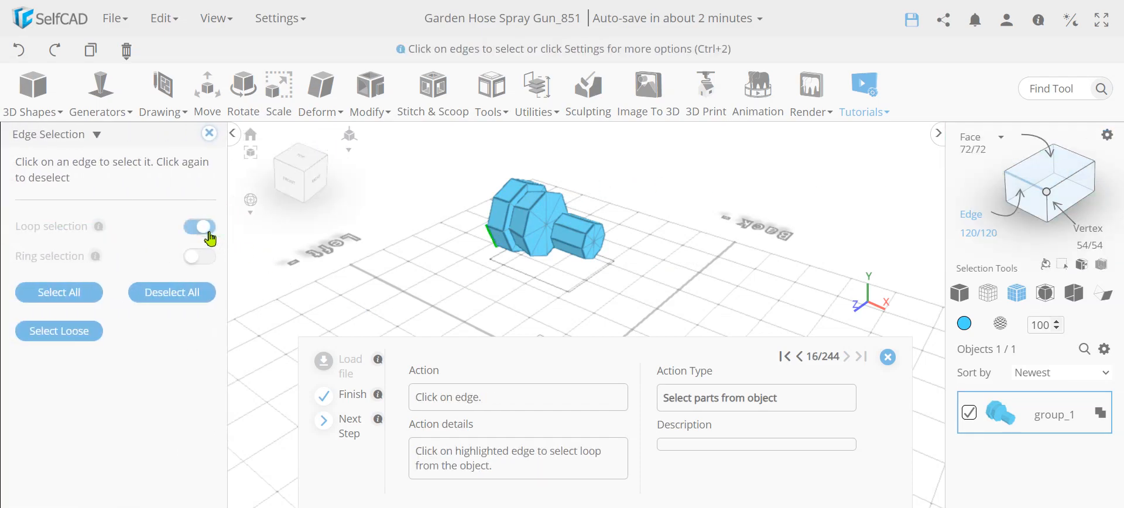
# Select the edge loops around both ends of the two larger cylinders
pyautogui.scroll(5, 480, 245)
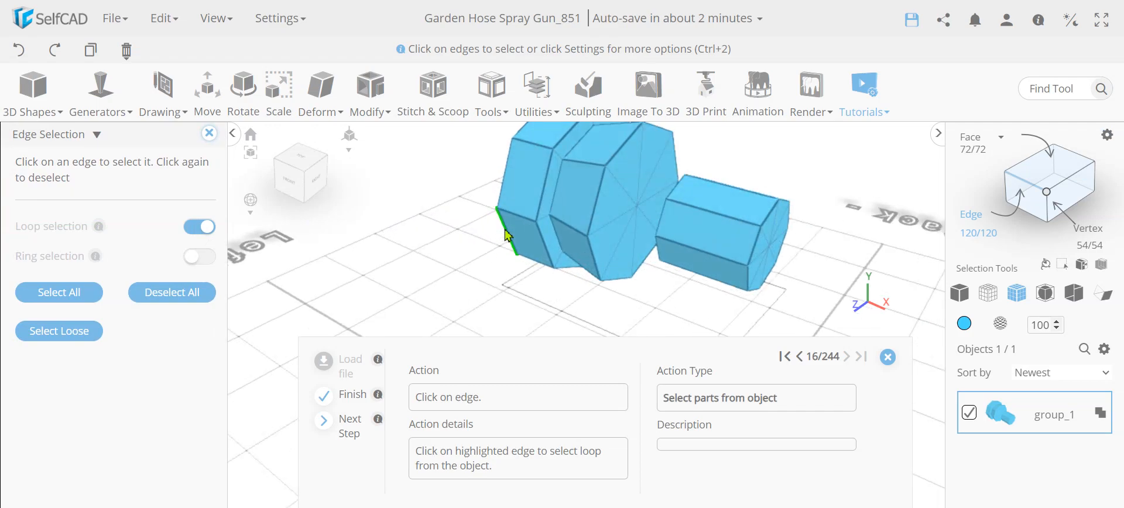
pyautogui.moveTo(474, 249); pyautogui.dragTo(579, 254, button='right')
pyautogui.click(585, 260)
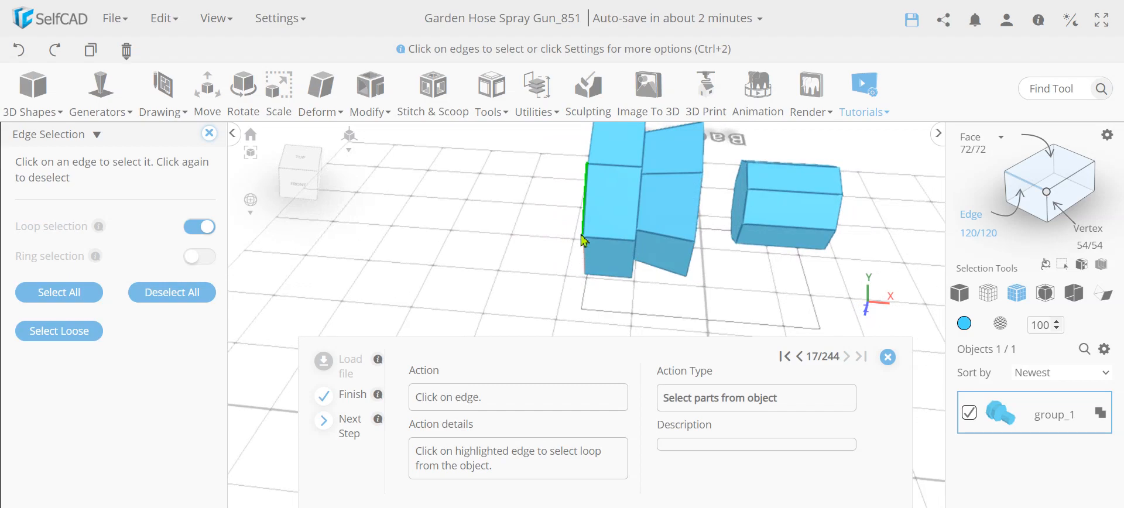
pyautogui.click(586, 221)
pyautogui.moveTo(563, 287); pyautogui.dragTo(512, 241, button='right')
pyautogui.click(350, 416)
pyautogui.click(351, 418)
pyautogui.click(351, 421)
pyautogui.click(354, 422)
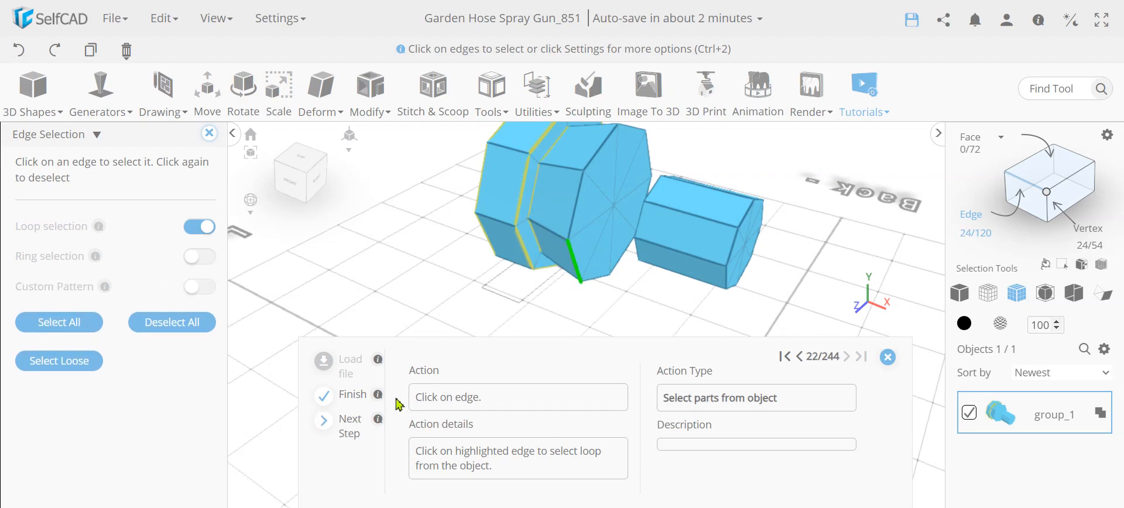
pyautogui.click(362, 425)
pyautogui.click(362, 425)
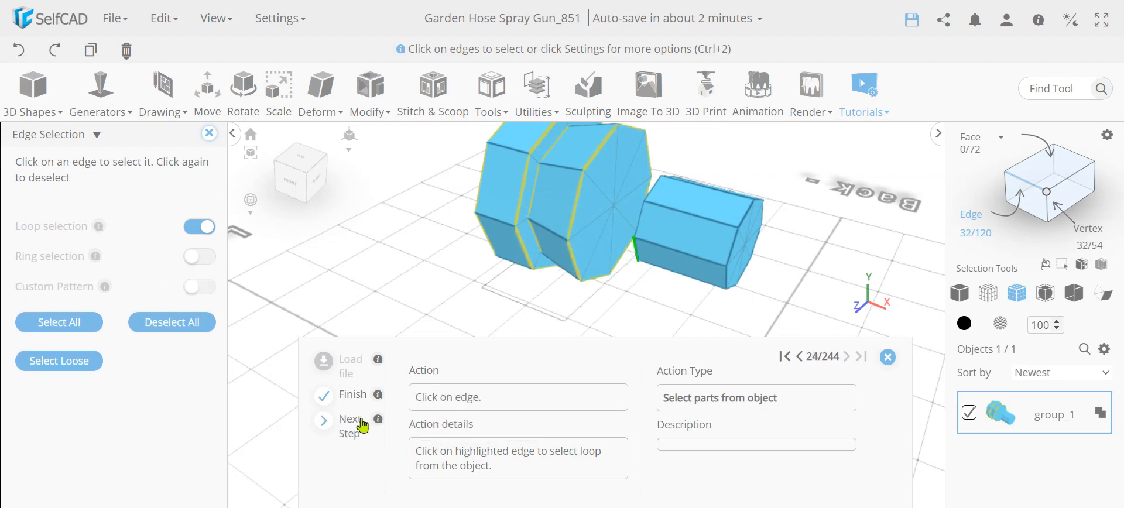
# Add the edge loops around both ends of the smallest cylinder to the selection
pyautogui.moveTo(655, 305); pyautogui.dragTo(704, 296)
pyautogui.click(354, 419)
pyautogui.click(353, 420)
pyautogui.moveTo(719, 291); pyautogui.dragTo(663, 273)
pyautogui.click(350, 428)
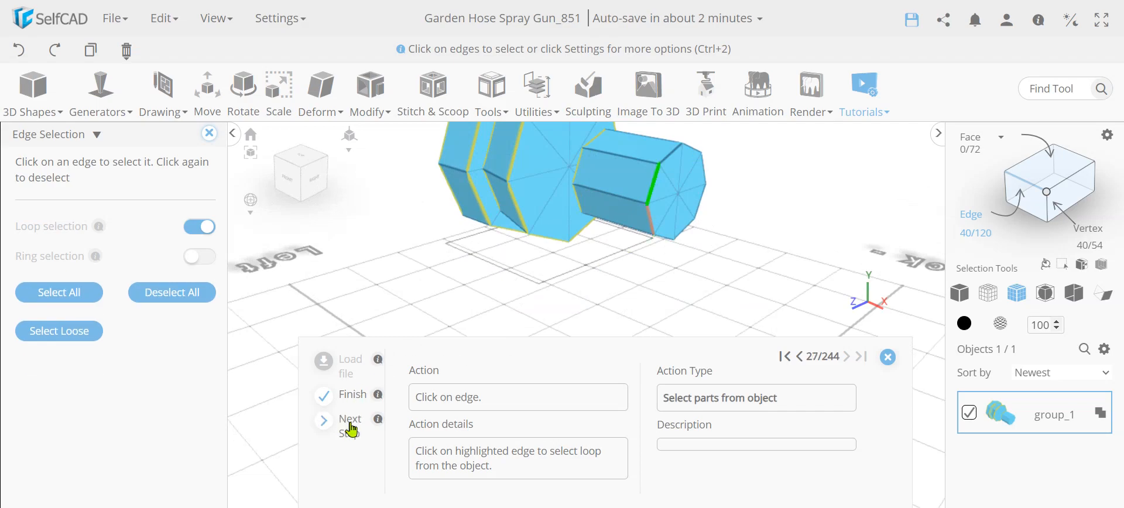
pyautogui.click(350, 427)
pyautogui.moveTo(501, 311); pyautogui.dragTo(523, 313)
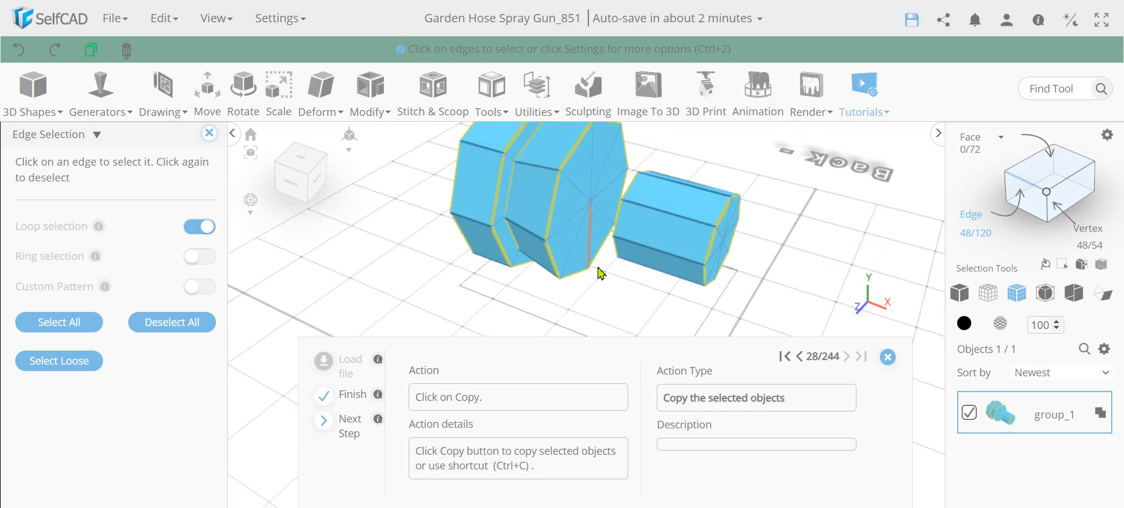
pyautogui.moveTo(609, 308); pyautogui.dragTo(586, 317)
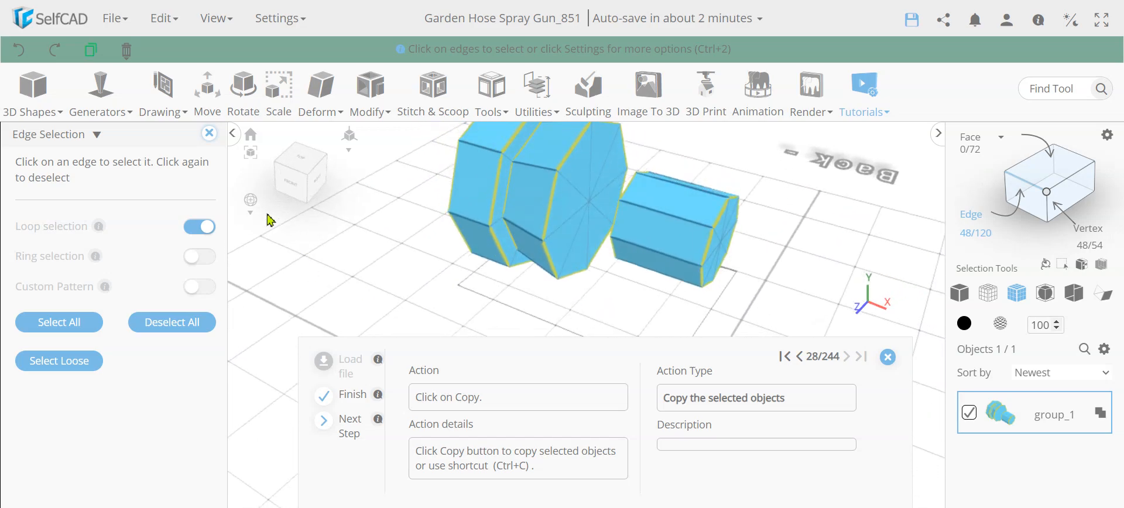
# Copy the selected edge loops as a separate profile and close the edge selection settings
pyautogui.click(209, 134)
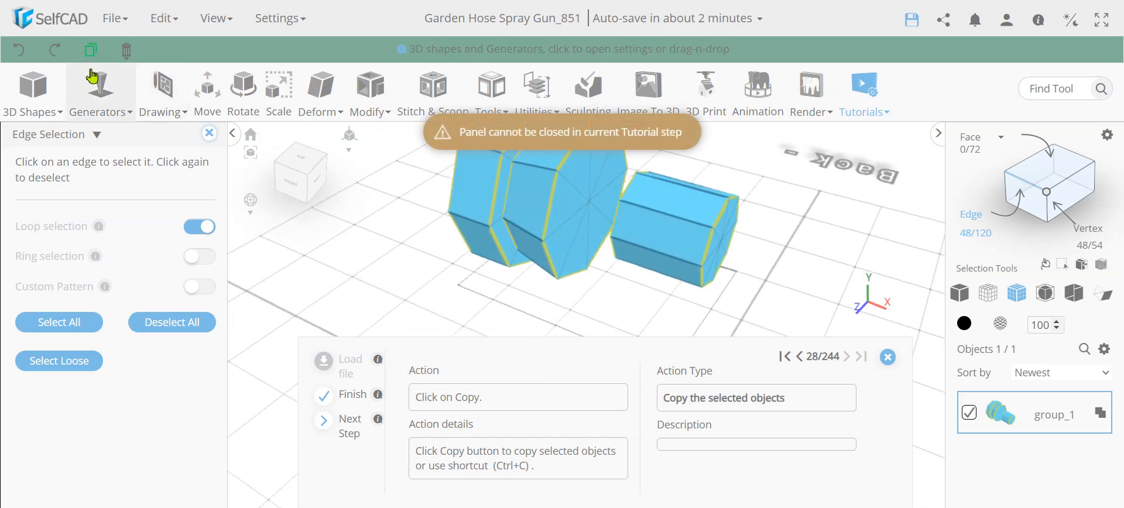
pyautogui.click(91, 50)
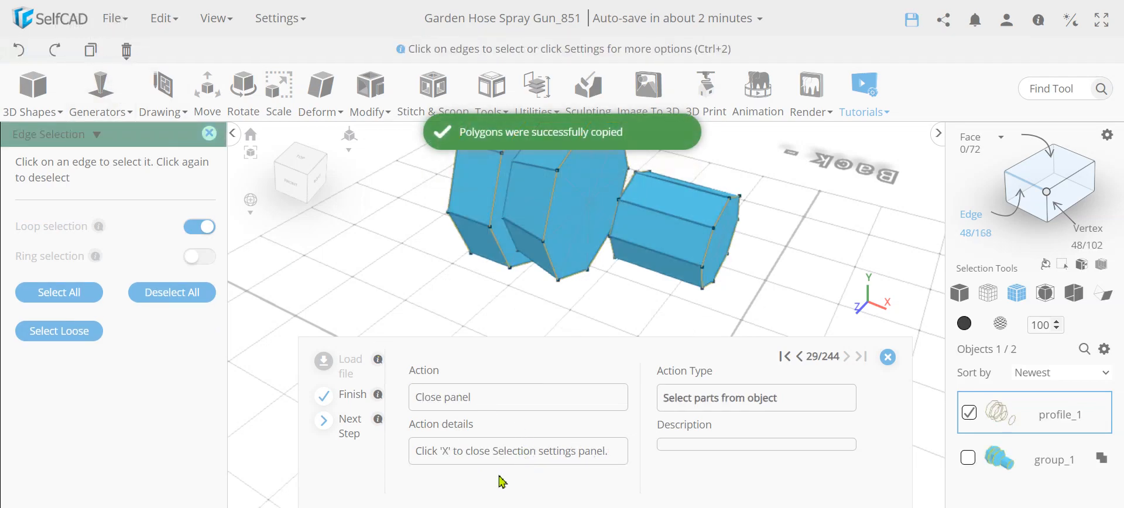
pyautogui.click(209, 133)
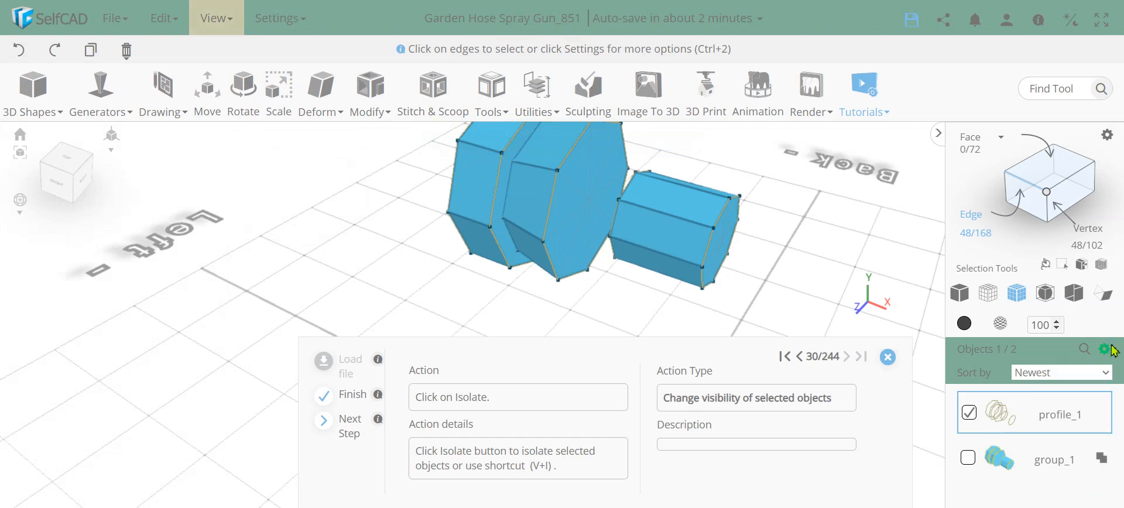
# Isolate the copied profile so that the cylinder group is hidden
pyautogui.moveTo(1103, 350)
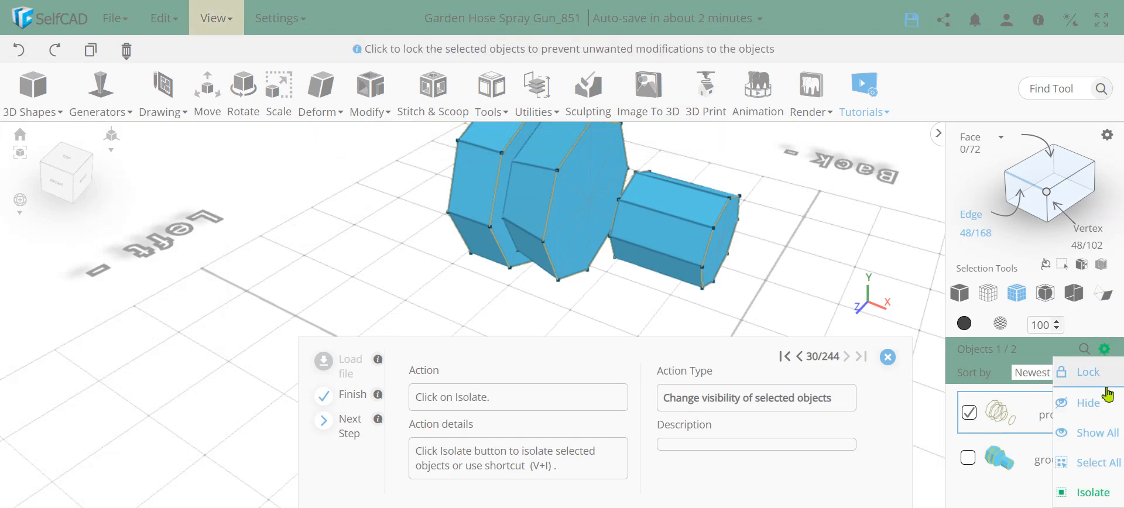
pyautogui.click(1094, 490)
pyautogui.moveTo(597, 294); pyautogui.dragTo(307, 264, button='right')
# Examine the isolated octagonal edge loops from several angles
pyautogui.scroll(-5, 587, 298)
pyautogui.moveTo(637, 283); pyautogui.dragTo(579, 210, button='right')
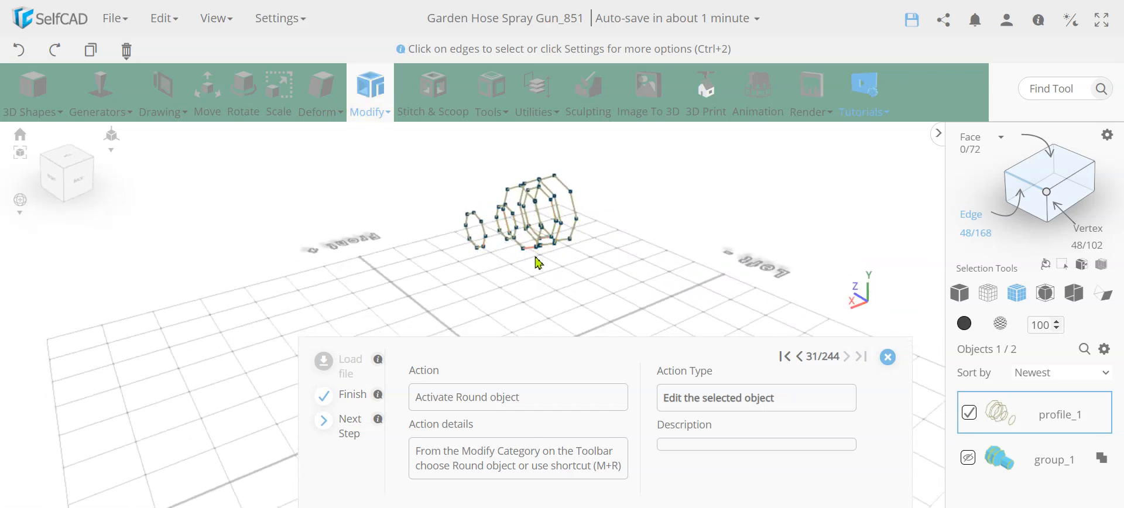
pyautogui.moveTo(543, 268); pyautogui.dragTo(846, 265, button='right')
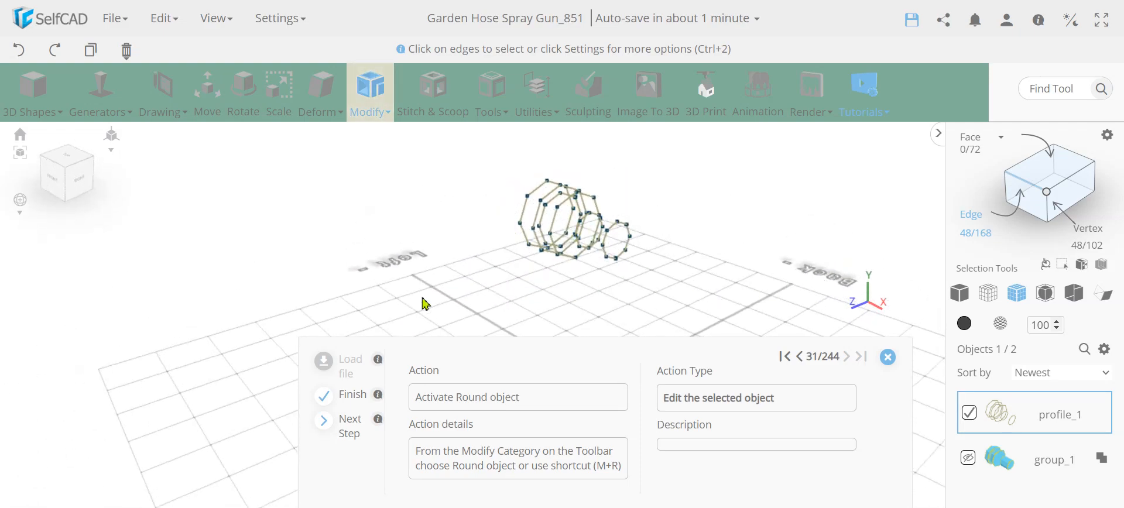
pyautogui.moveTo(534, 248)
pyautogui.mouseDown(button='right')
pyautogui.moveTo(673, 265)
pyautogui.moveTo(565, 260)
pyautogui.moveTo(549, 242)
pyautogui.mouseUp(button='right')
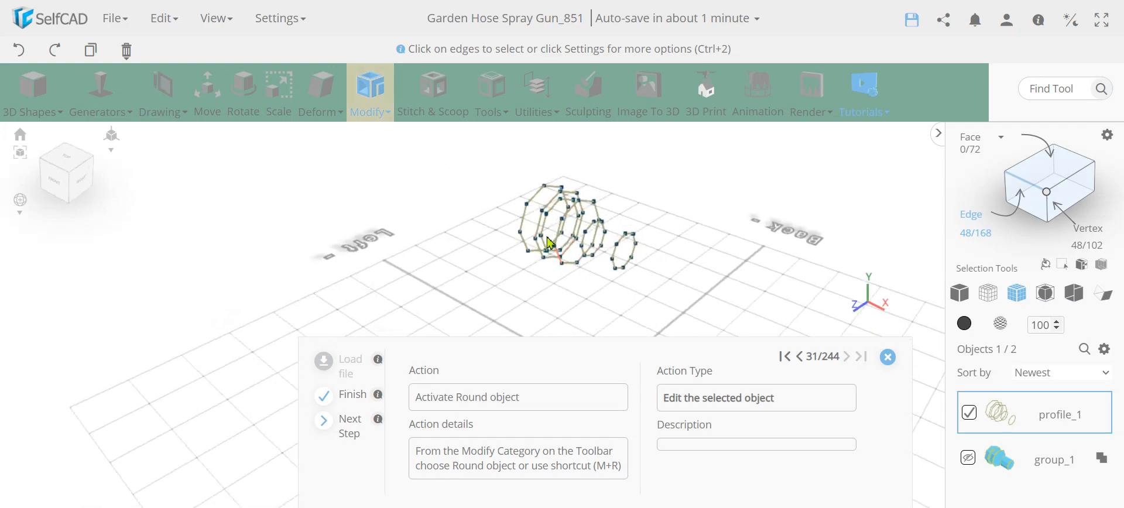
pyautogui.moveTo(632, 290); pyautogui.dragTo(501, 207, button='right')
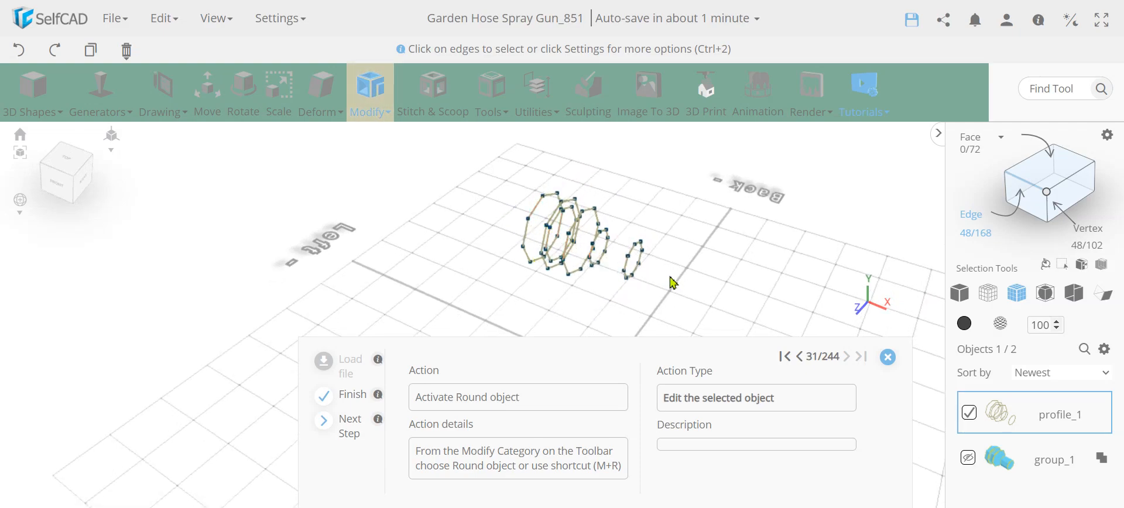
pyautogui.moveTo(667, 322); pyautogui.dragTo(589, 283, button='right')
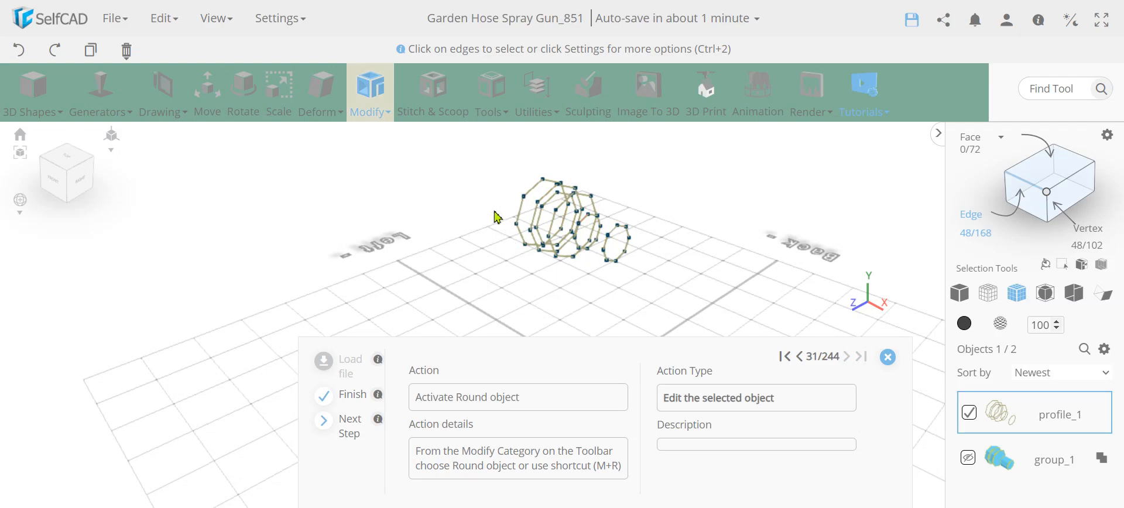
pyautogui.moveTo(685, 282); pyautogui.dragTo(632, 285, button='right')
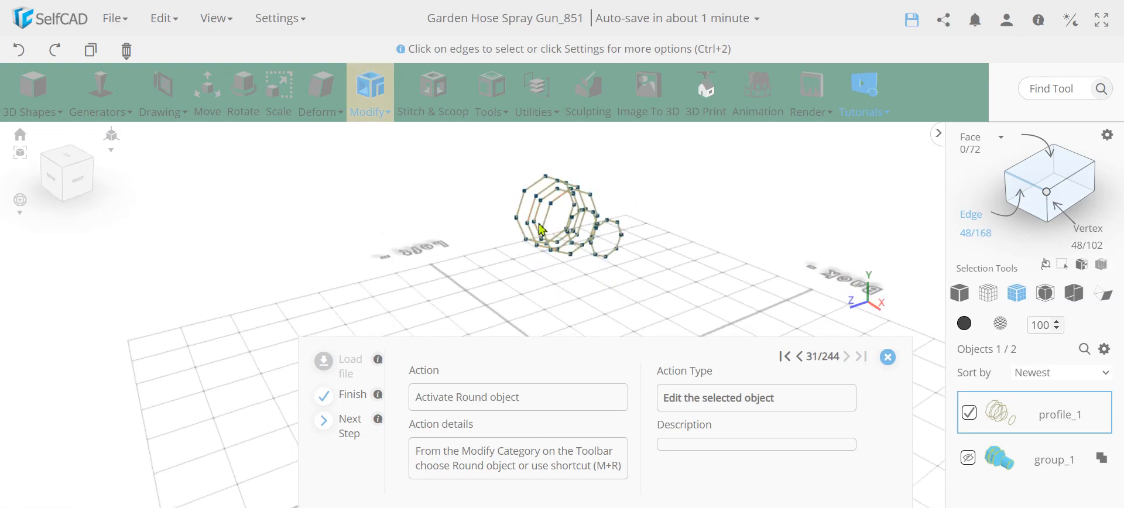
pyautogui.moveTo(547, 291); pyautogui.dragTo(502, 296, button='right')
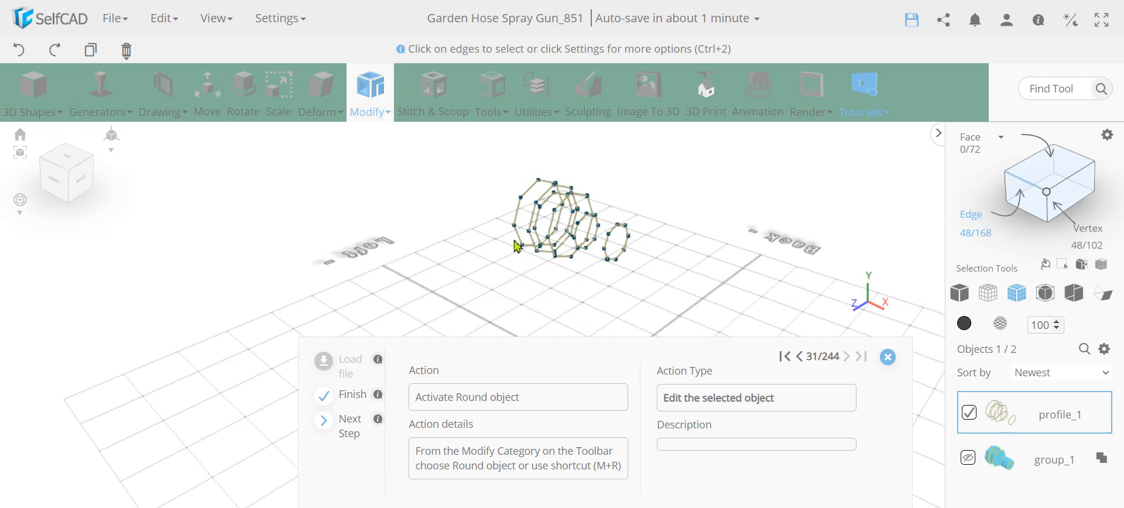
# Round the profile with Round Object using Convert to Spline at smoothness 1, and finalize it
pyautogui.click(371, 86)
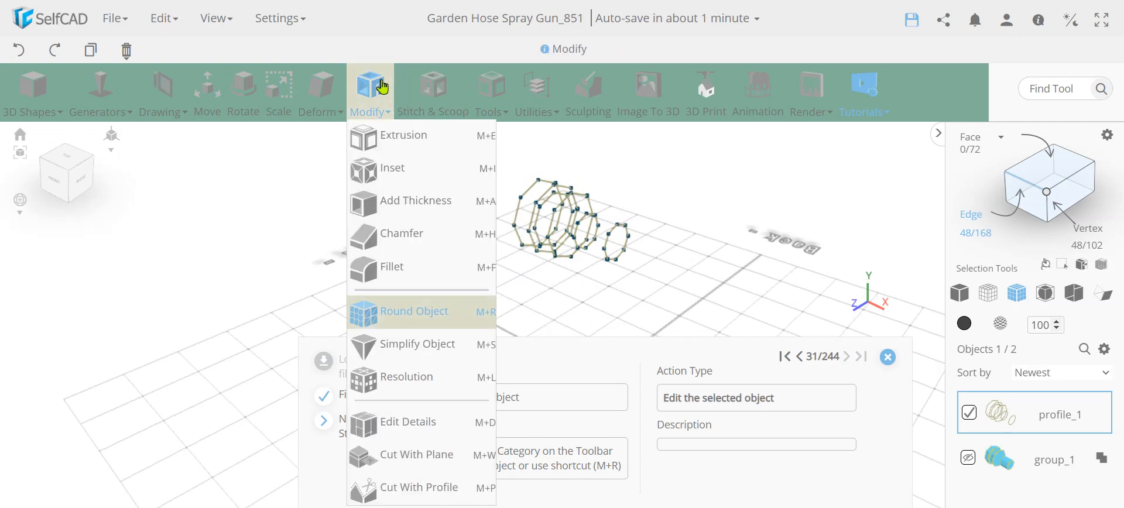
pyautogui.click(412, 318)
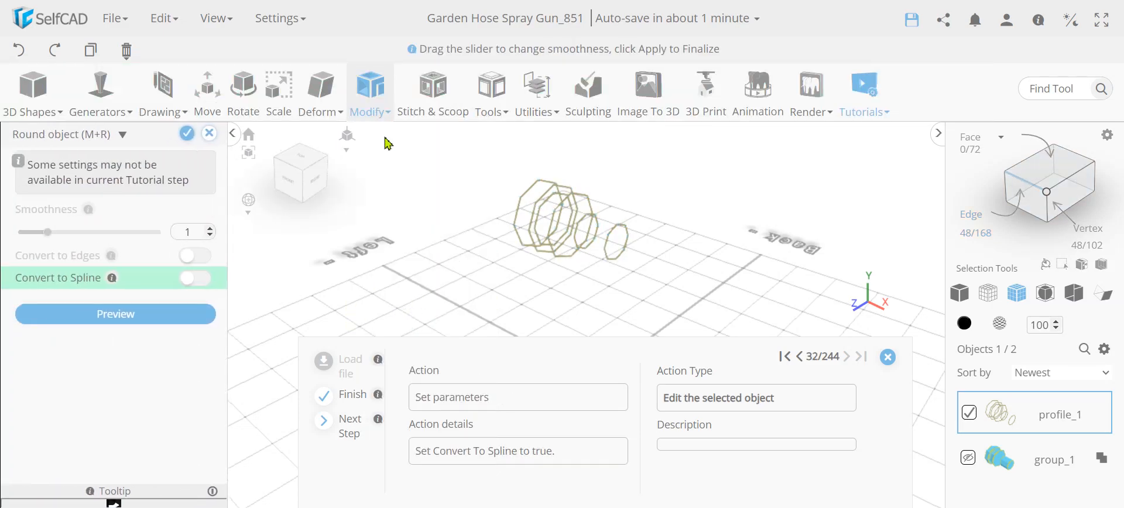
pyautogui.click(378, 112)
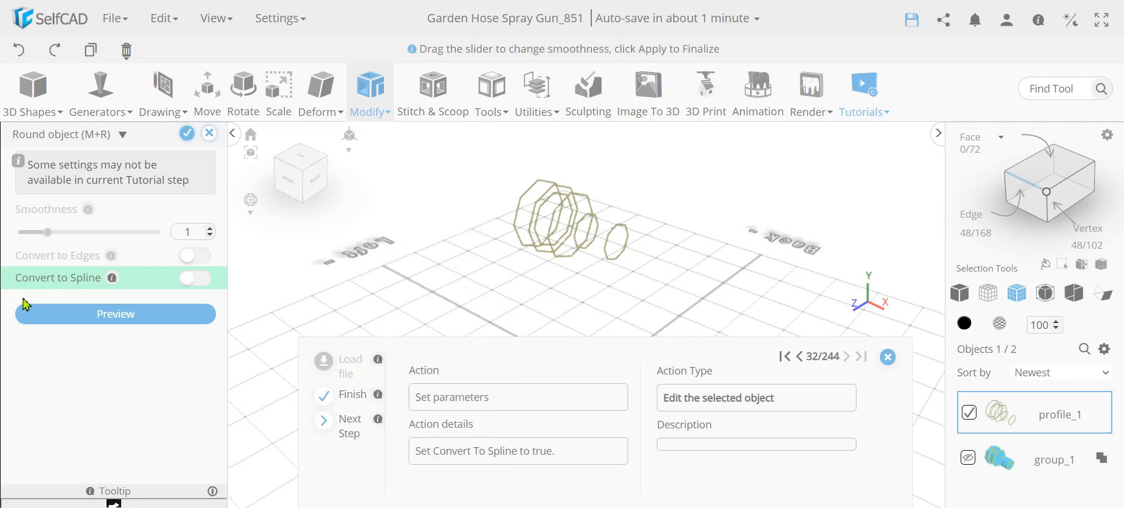
pyautogui.moveTo(429, 278); pyautogui.dragTo(408, 276, button='right')
pyautogui.click(205, 281)
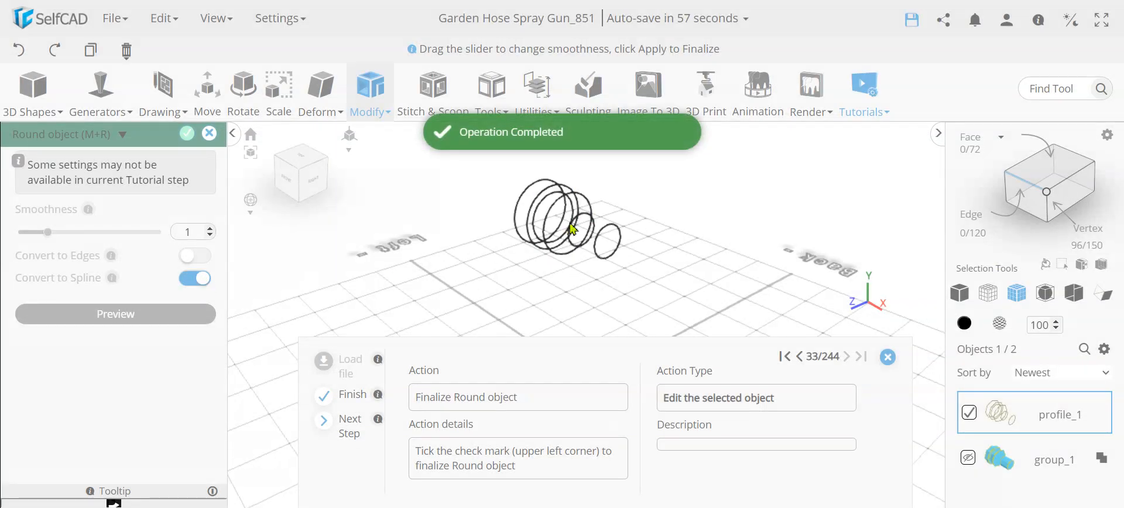
pyautogui.moveTo(545, 252); pyautogui.dragTo(561, 249, button='right')
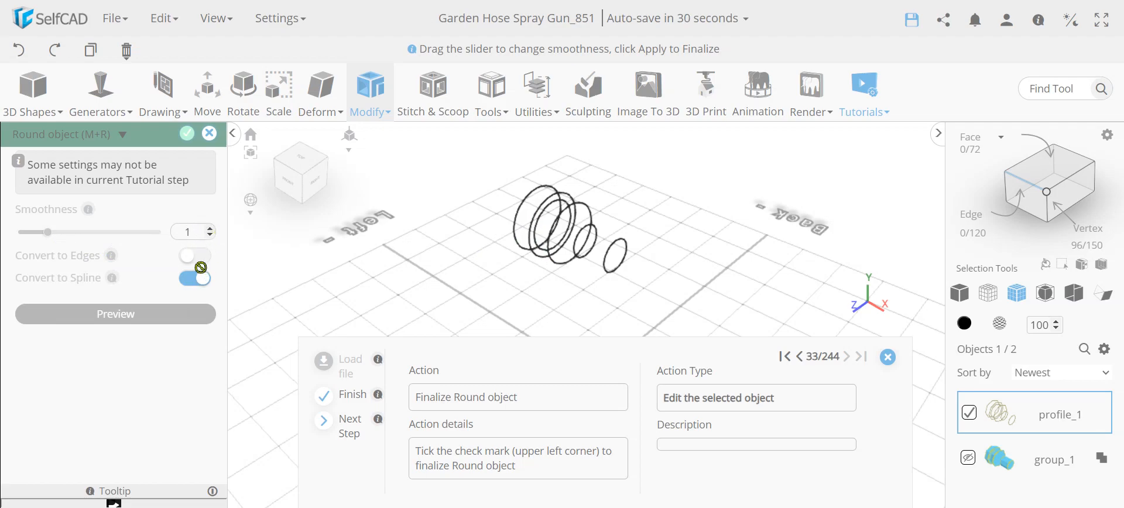
pyautogui.click(187, 134)
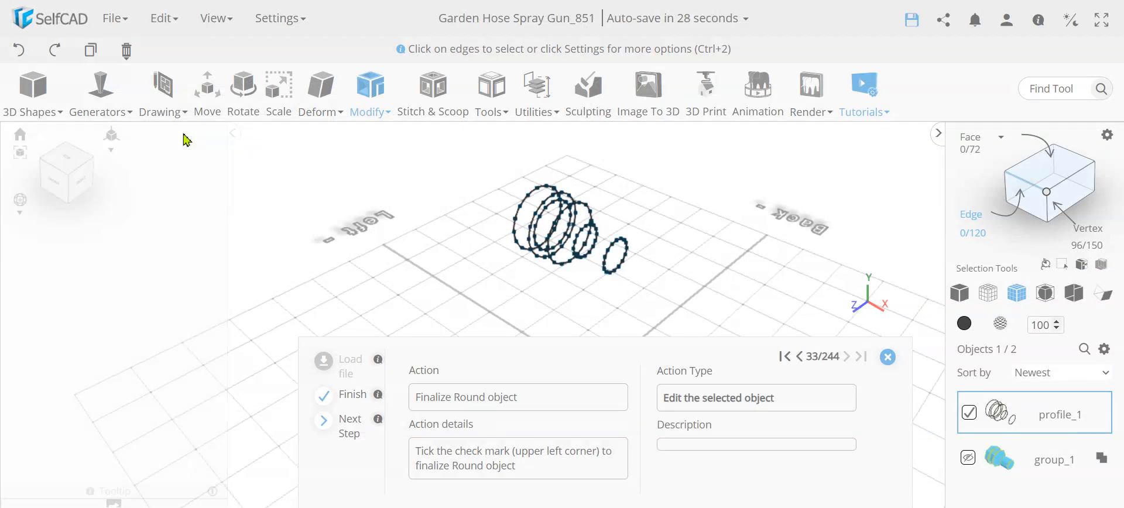
# Select all the highlighted circular regions of the rounded profile
pyautogui.moveTo(396, 240); pyautogui.dragTo(421, 240)
pyautogui.moveTo(553, 210); pyautogui.dragTo(430, 232)
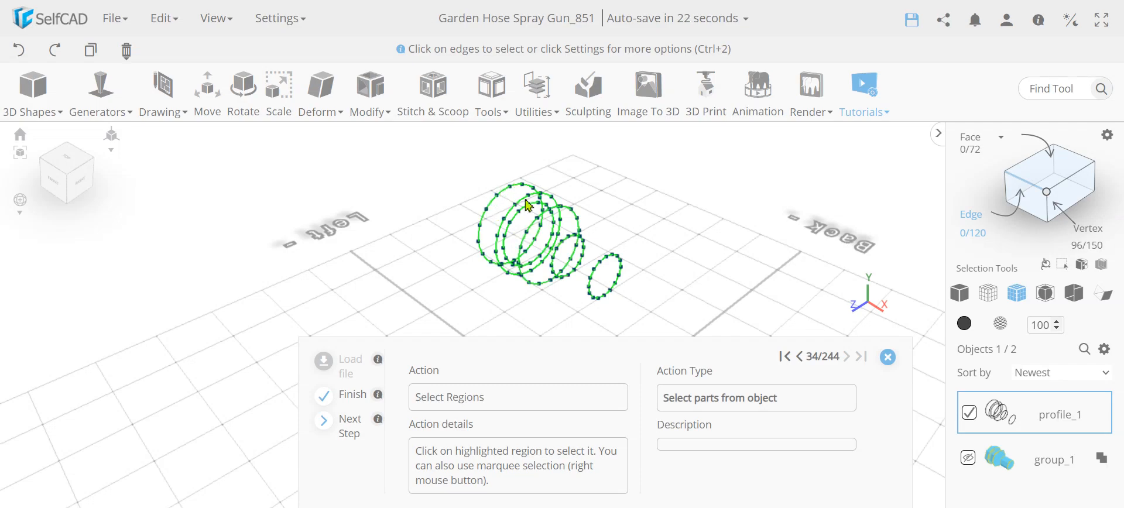
pyautogui.moveTo(642, 313); pyautogui.dragTo(462, 173, button='right')
# Loft the selected regions into a solid with a resolution of 15, keeping Fill First, Fill Last and Quads enabled, and finalize it
pyautogui.click(495, 109)
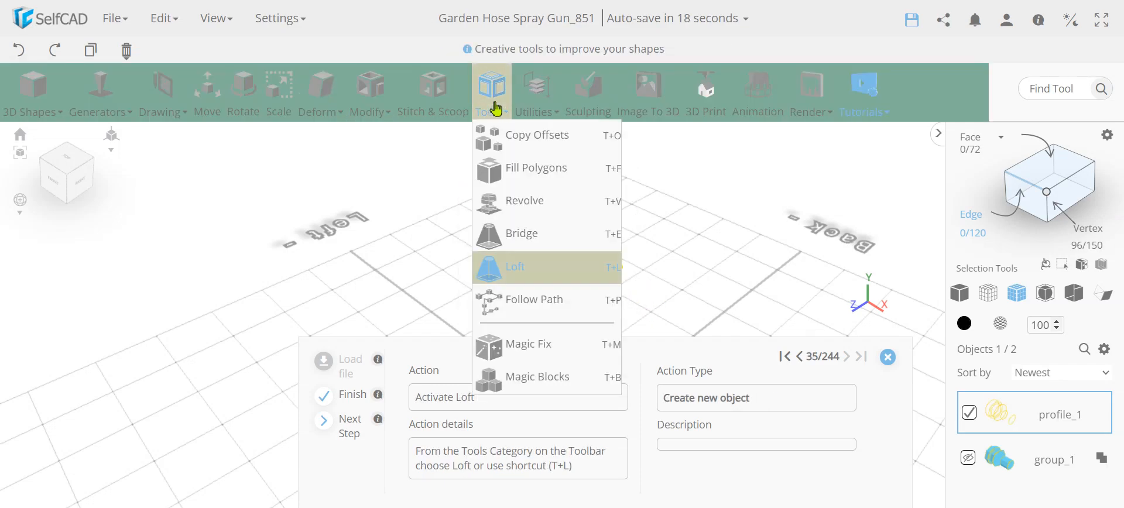
pyautogui.click(515, 267)
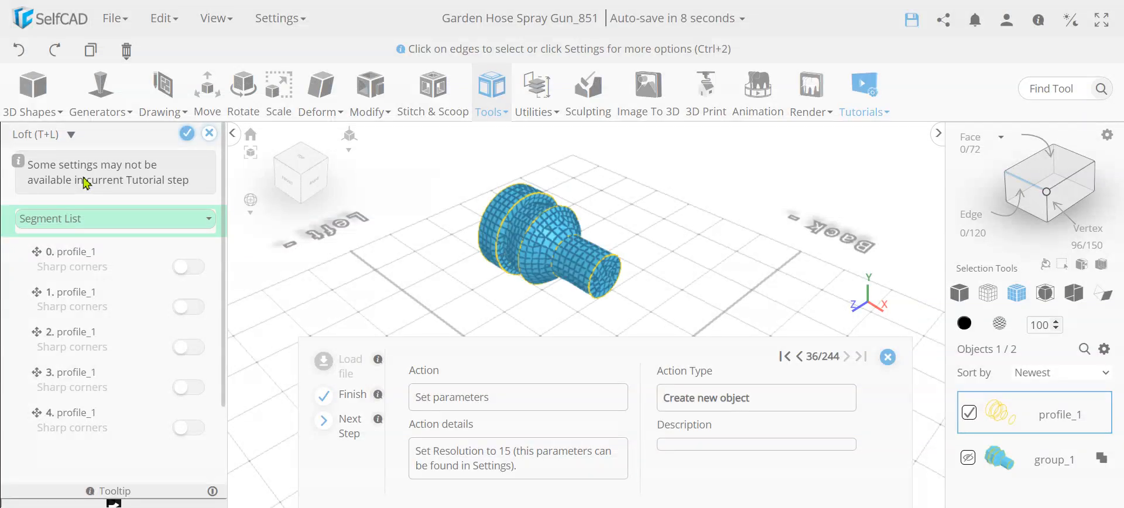
pyautogui.moveTo(427, 285); pyautogui.dragTo(441, 281, button='right')
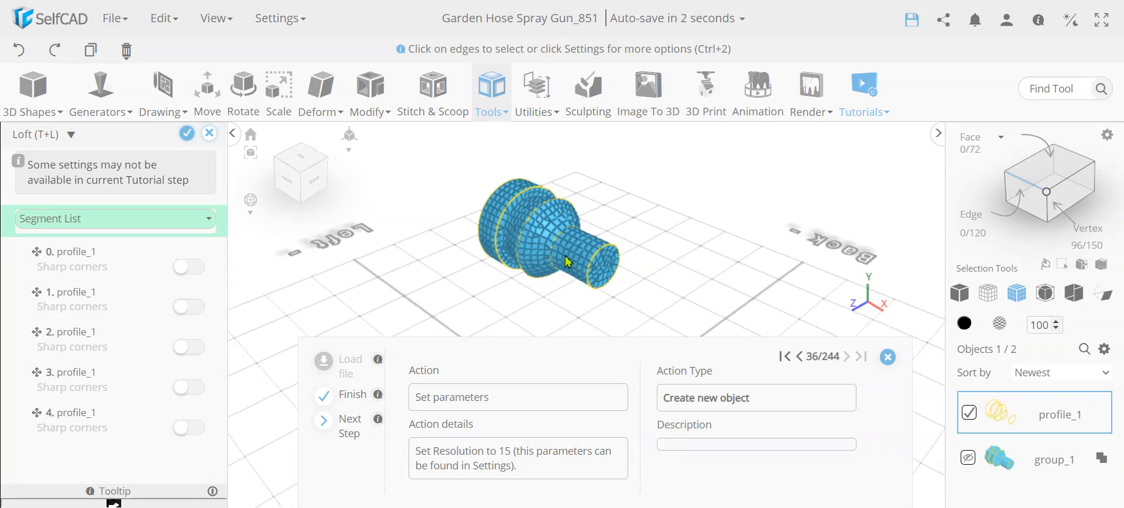
pyautogui.scroll(6, 557, 259)
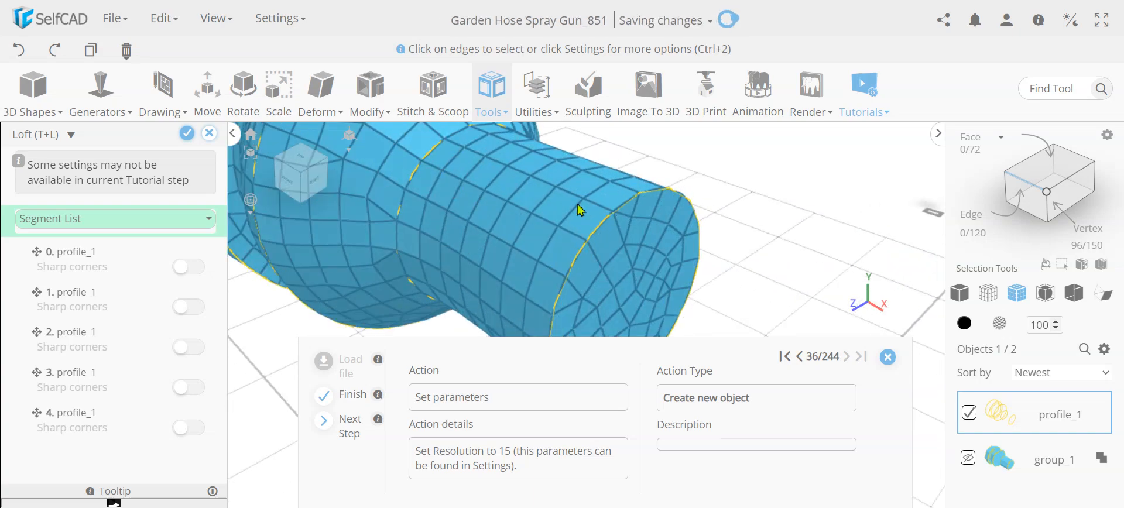
pyautogui.scroll(-6, 644, 199)
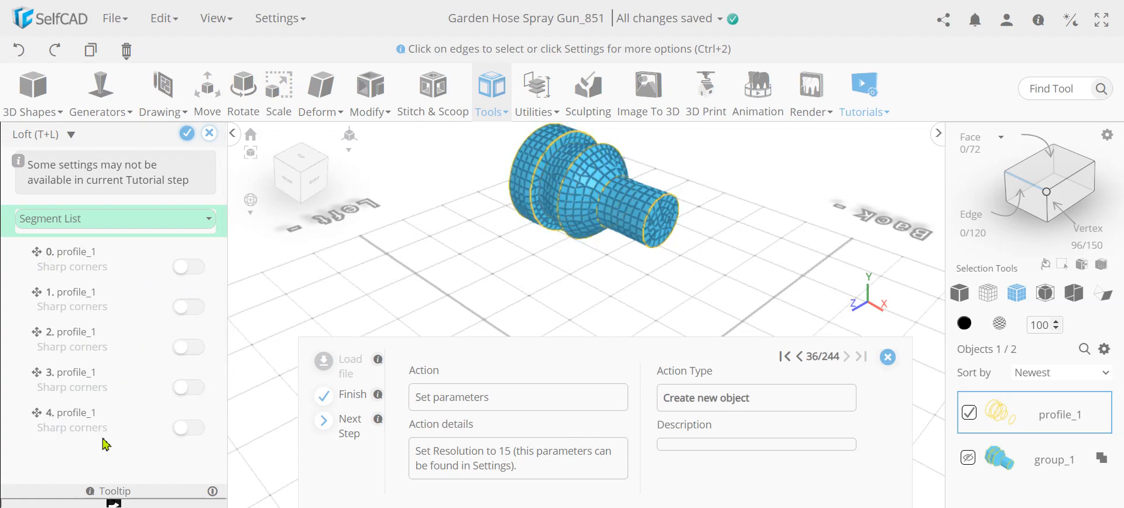
pyautogui.click(104, 227)
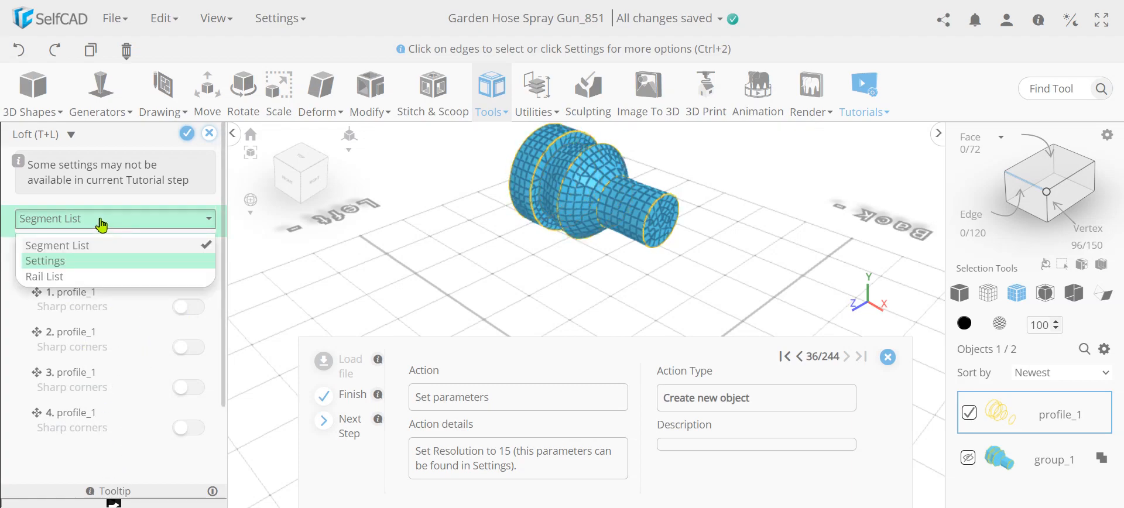
pyautogui.click(52, 259)
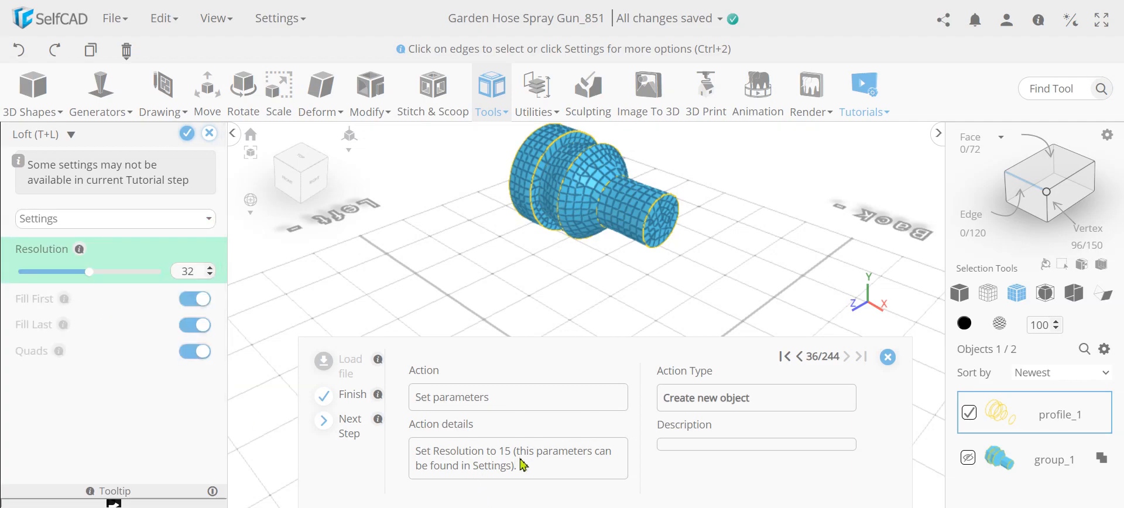
pyautogui.doubleClick(199, 276)
pyautogui.write('14')
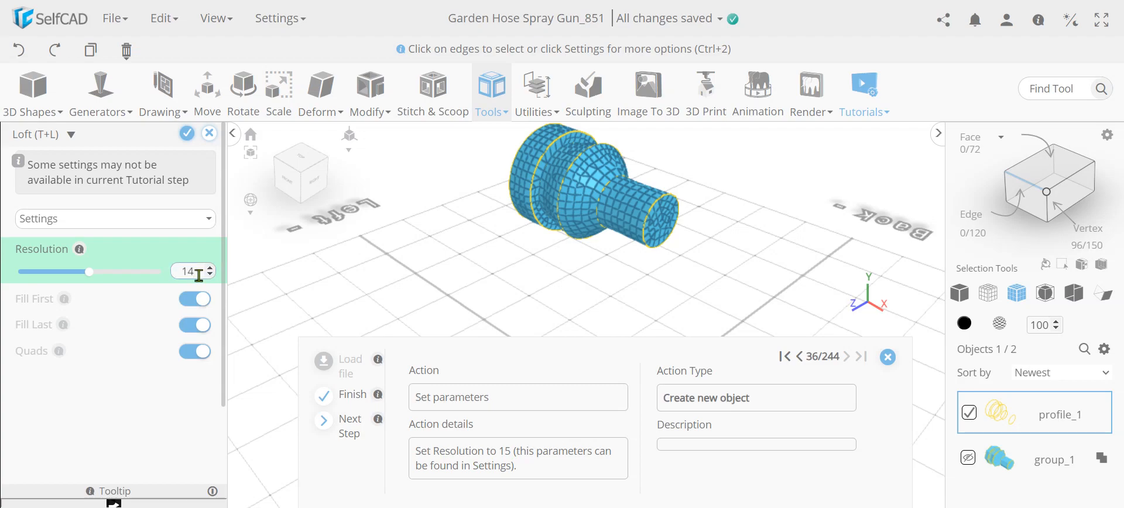
pyautogui.press('Return')
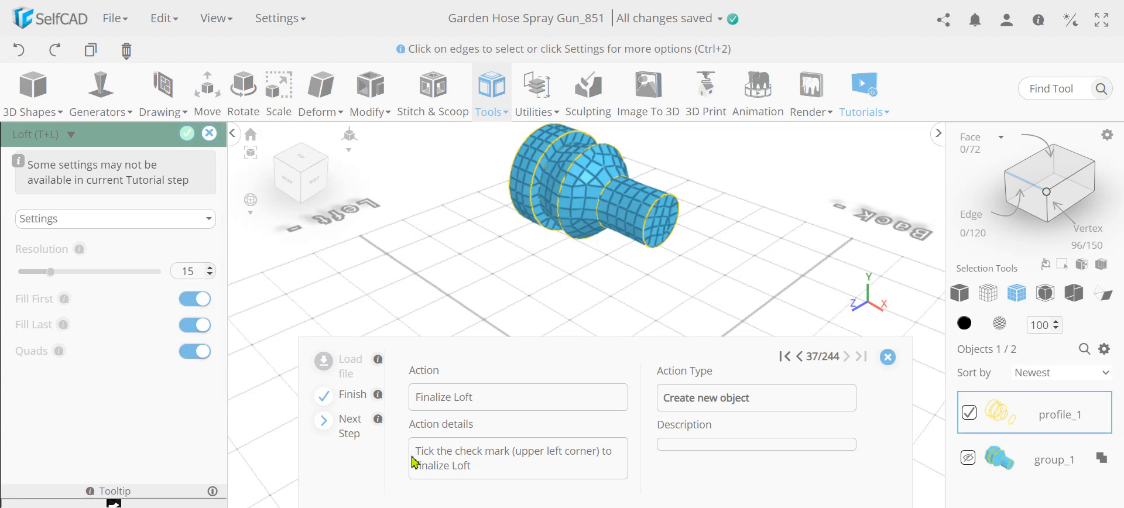
pyautogui.click(188, 135)
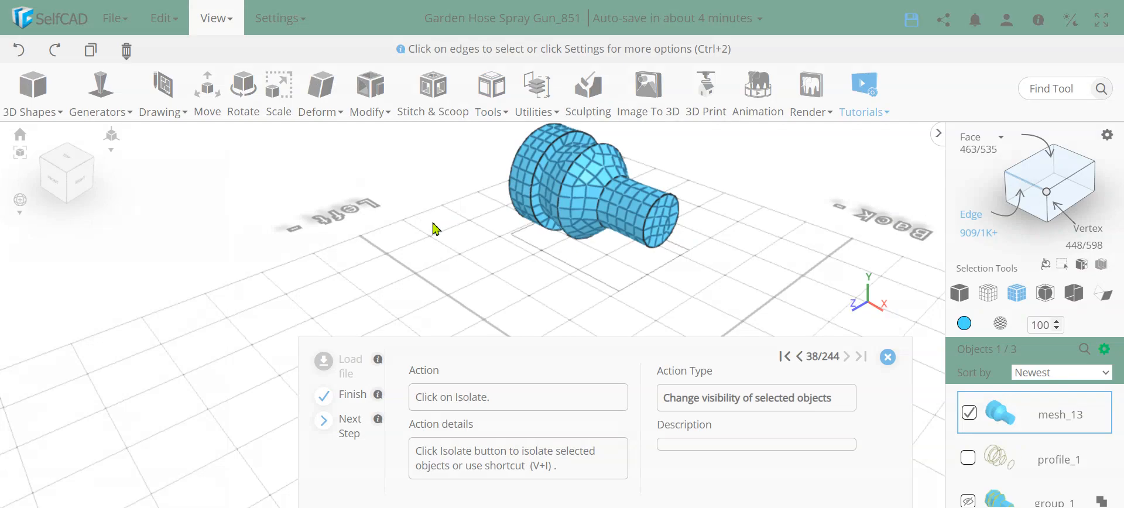
# Isolate the lofted mesh so that the profile is hidden
pyautogui.moveTo(467, 228); pyautogui.dragTo(416, 235, button='middle')
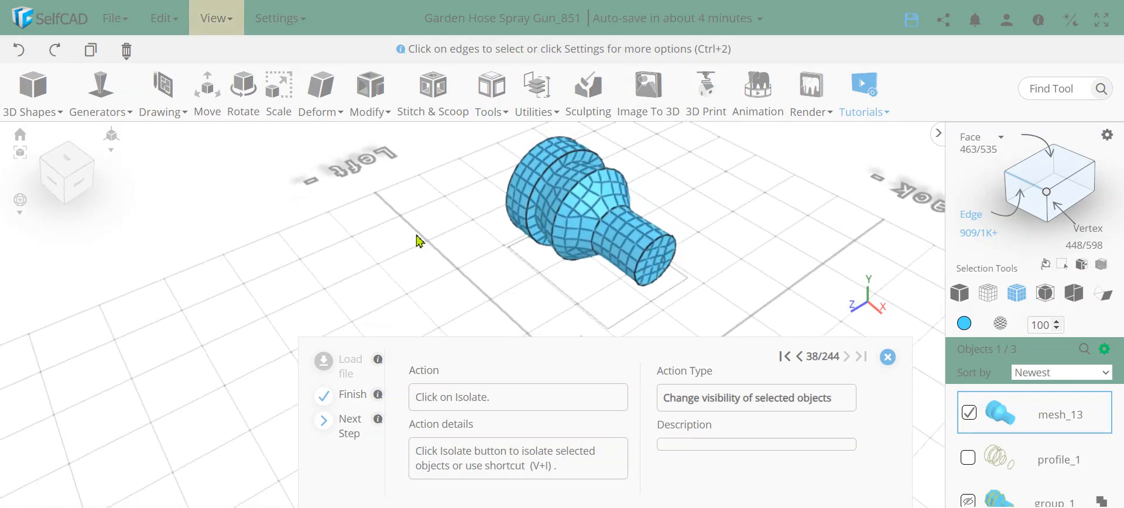
pyautogui.click(1104, 349)
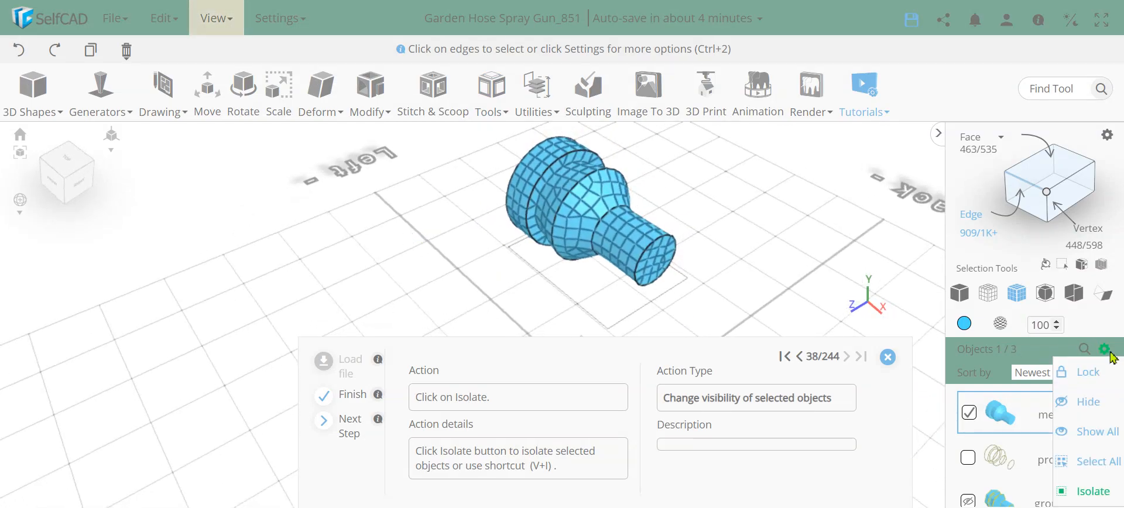
pyautogui.click(1109, 485)
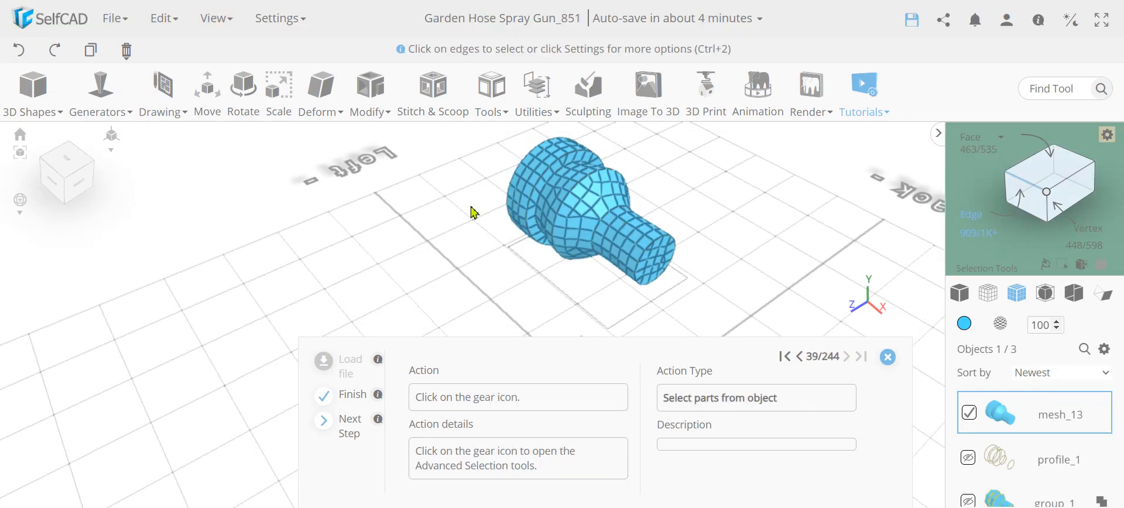
# Select the edge loop around the mesh's middle bulge with Loop selection enabled, and close the edge selection settings
pyautogui.moveTo(634, 196); pyautogui.dragTo(588, 216, button='middle')
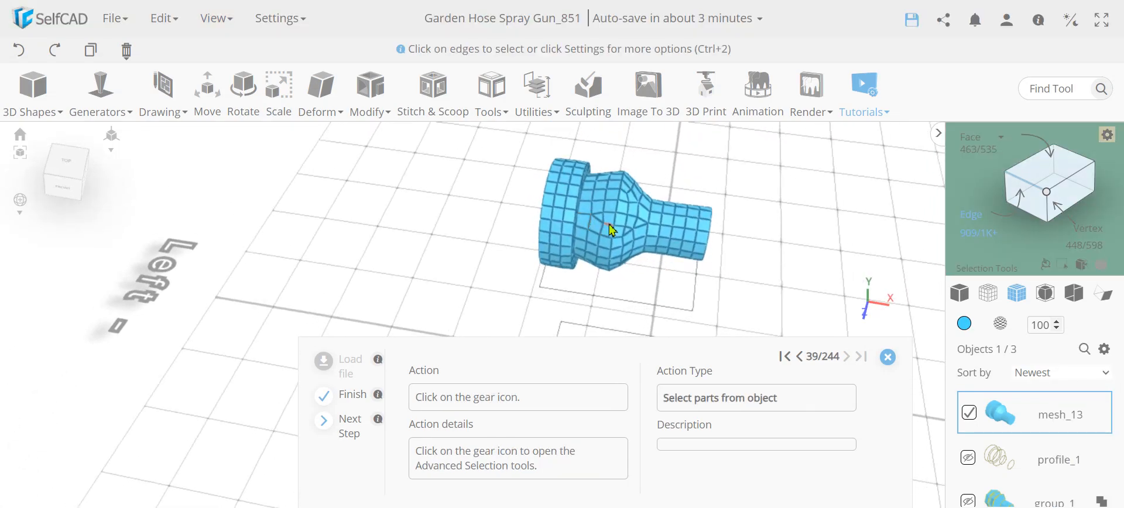
pyautogui.scroll(5, 622, 217)
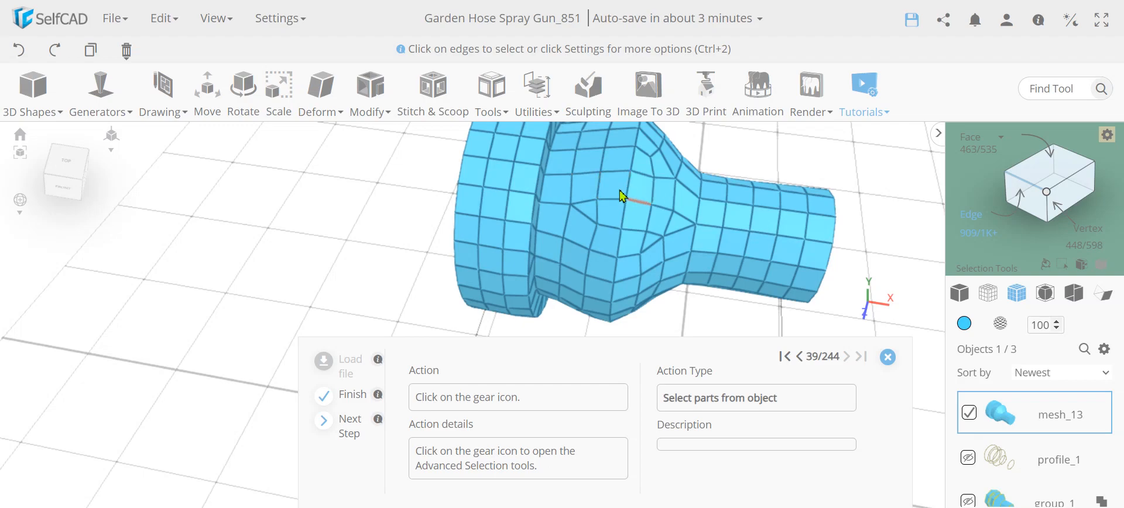
pyautogui.scroll(-5, 634, 204)
pyautogui.moveTo(657, 276); pyautogui.dragTo(568, 225, button='middle')
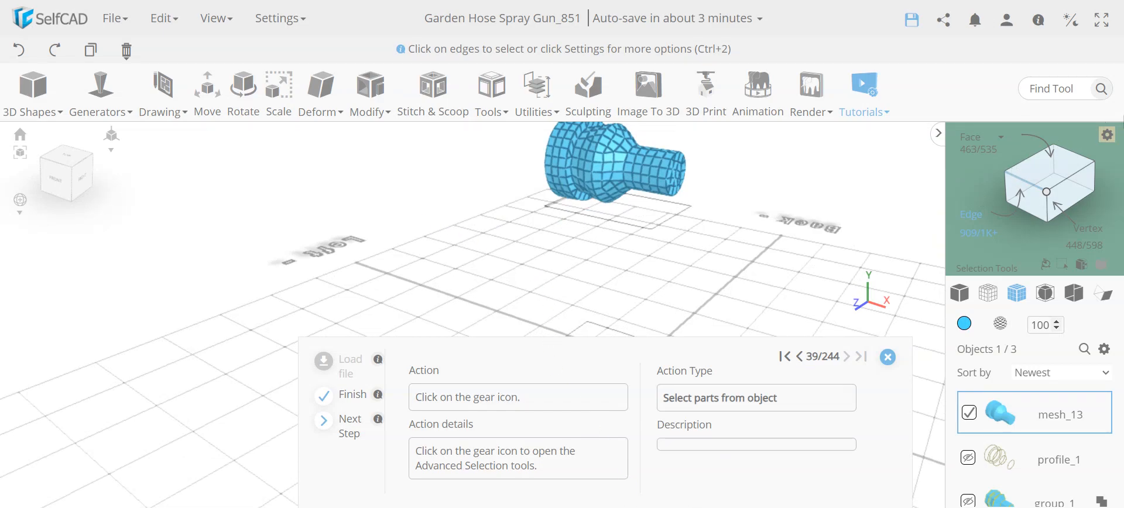
pyautogui.click(1108, 137)
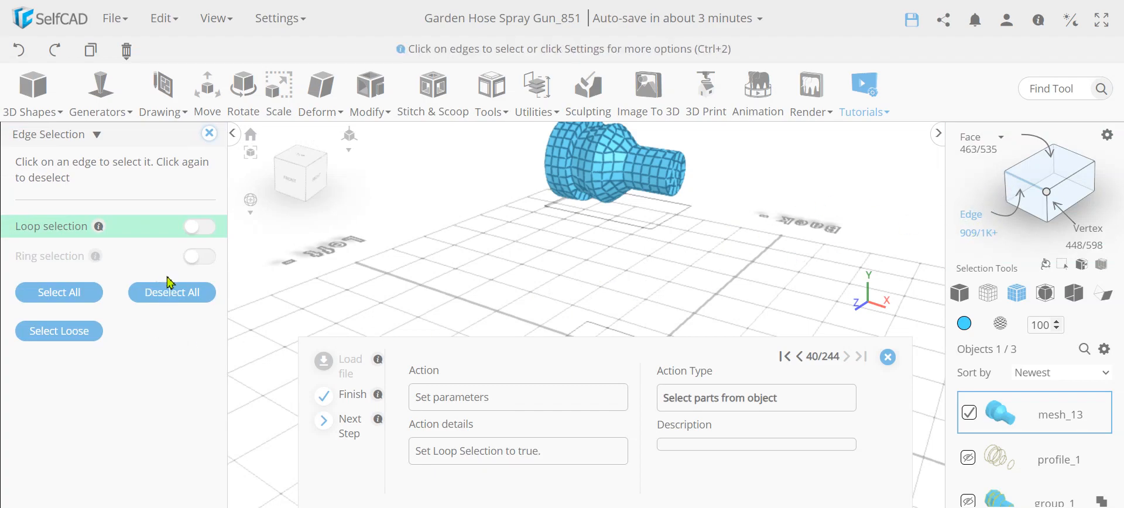
pyautogui.click(207, 229)
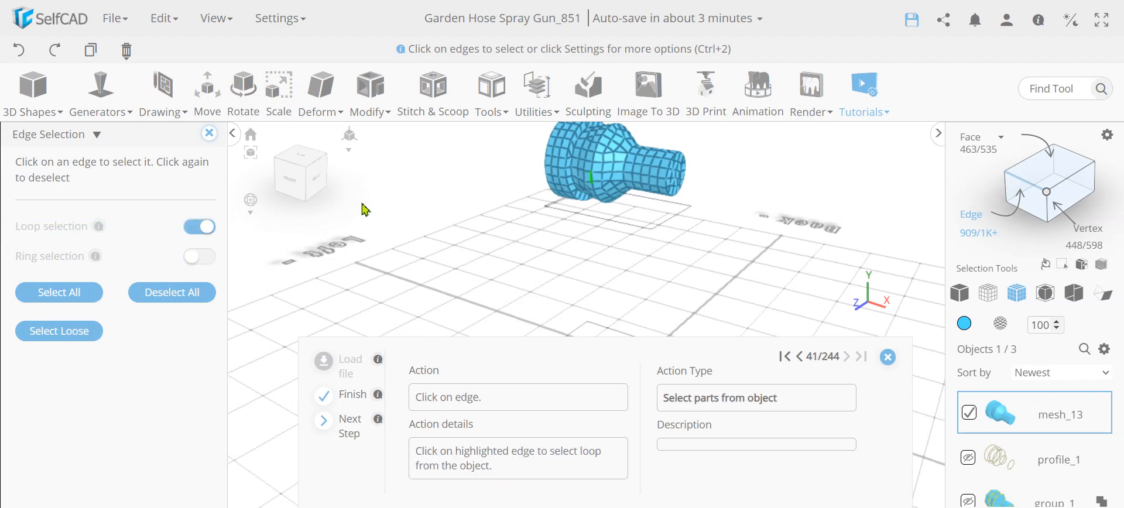
pyautogui.click(593, 174)
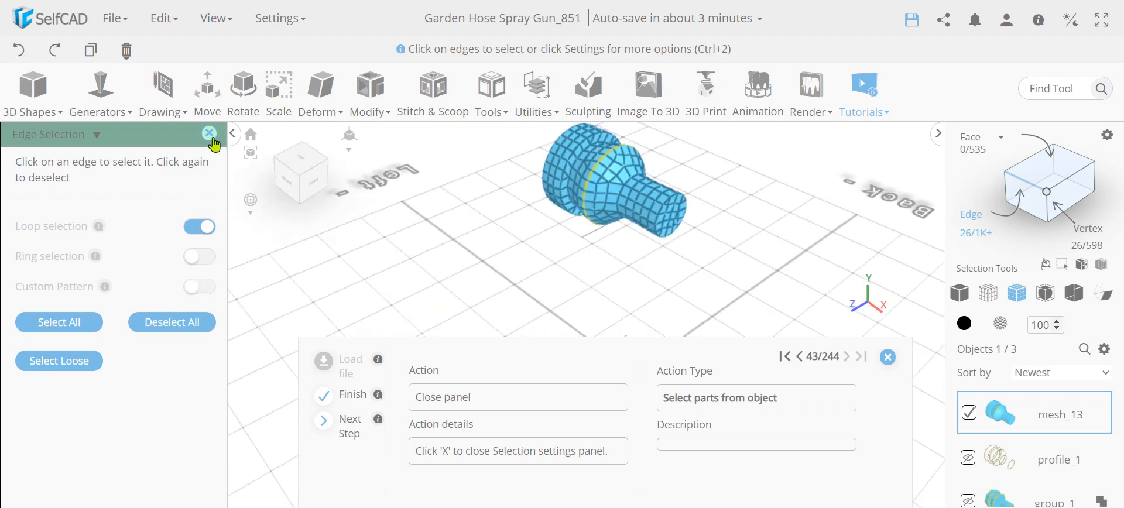
pyautogui.click(210, 134)
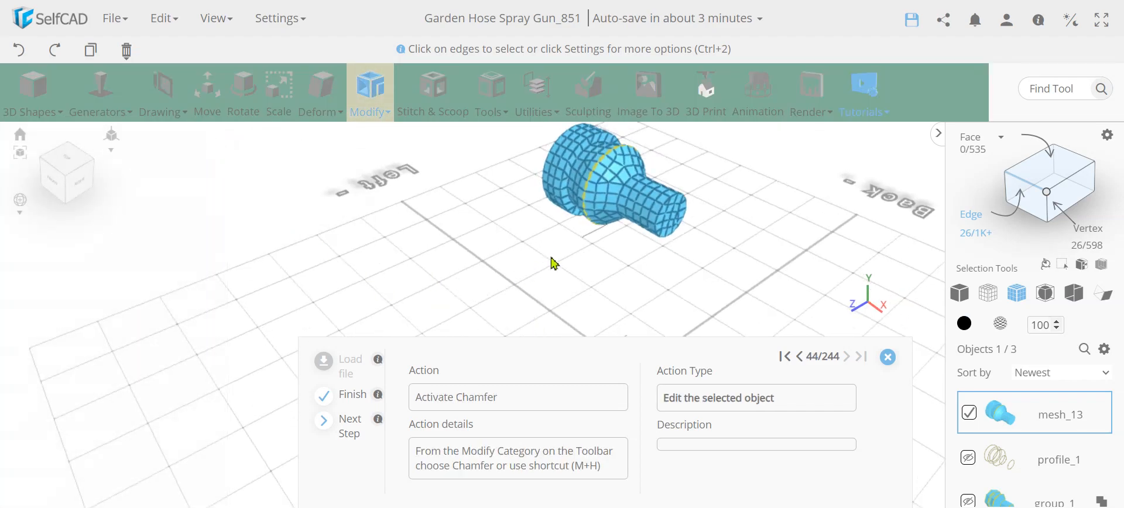
# Chamfer the selected edge loop around the middle bulge with an intensity of 2.1 and finalize it
pyautogui.click(371, 104)
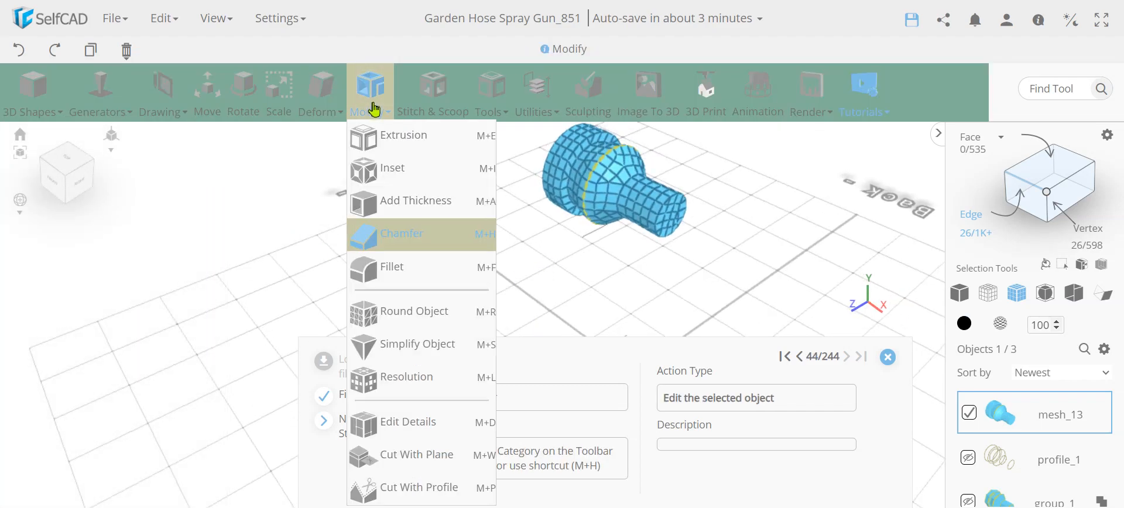
pyautogui.click(386, 238)
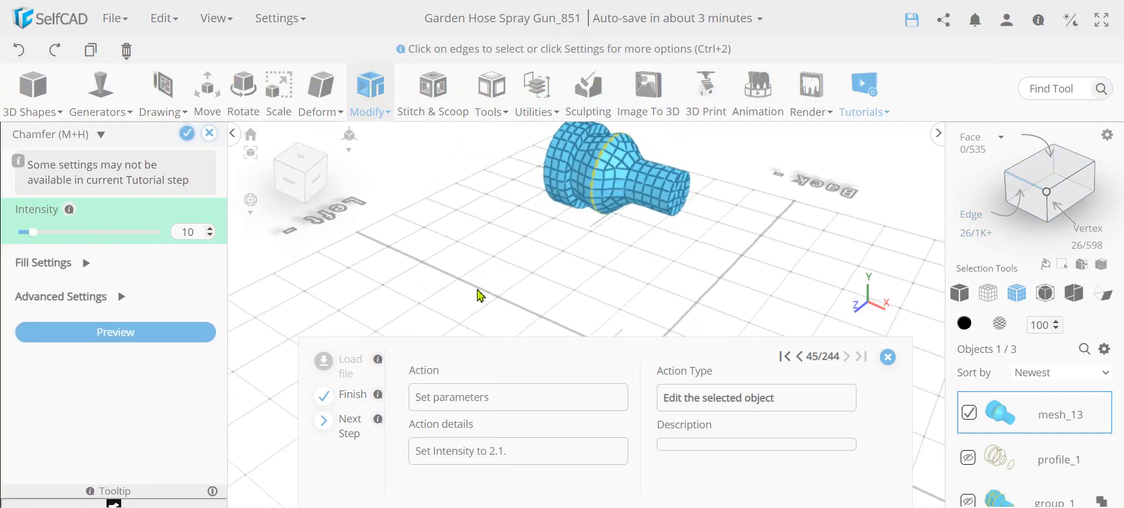
pyautogui.click(324, 422)
pyautogui.scroll(5, 609, 297)
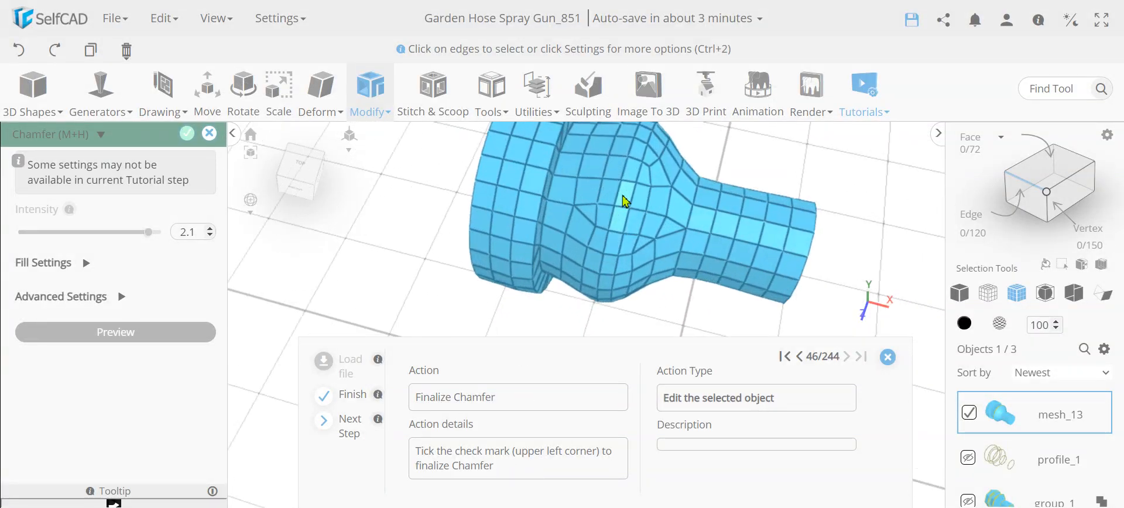
pyautogui.moveTo(645, 221)
pyautogui.mouseDown(button='right')
pyautogui.moveTo(645, 208)
pyautogui.moveTo(643, 221)
pyautogui.mouseUp(button='right')
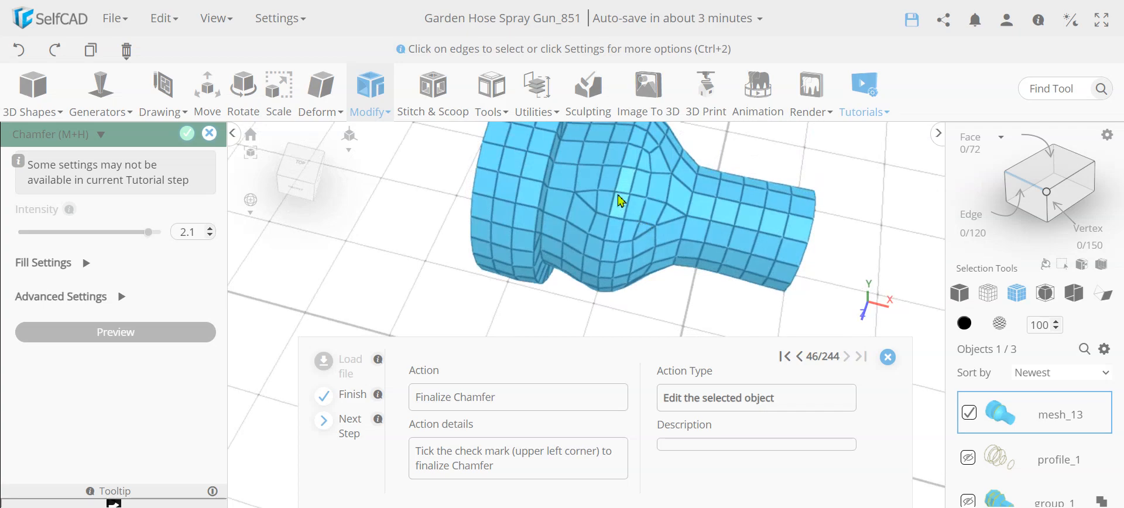
pyautogui.click(187, 134)
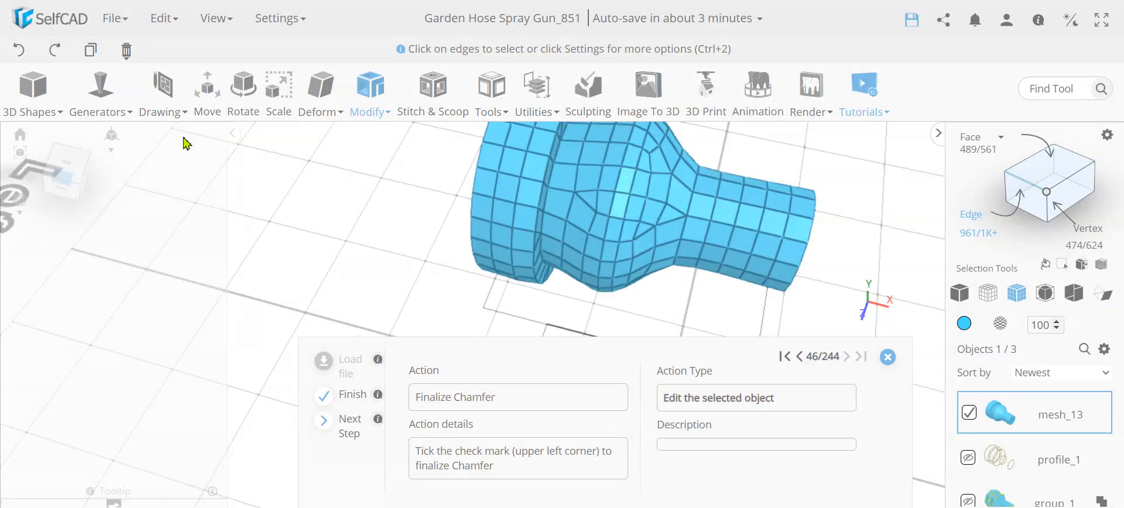
# Activate polygon selection and select the highlighted circular end face at the mesh's wide end
pyautogui.scroll(-5, 569, 260)
pyautogui.moveTo(591, 316); pyautogui.dragTo(504, 299, button='right')
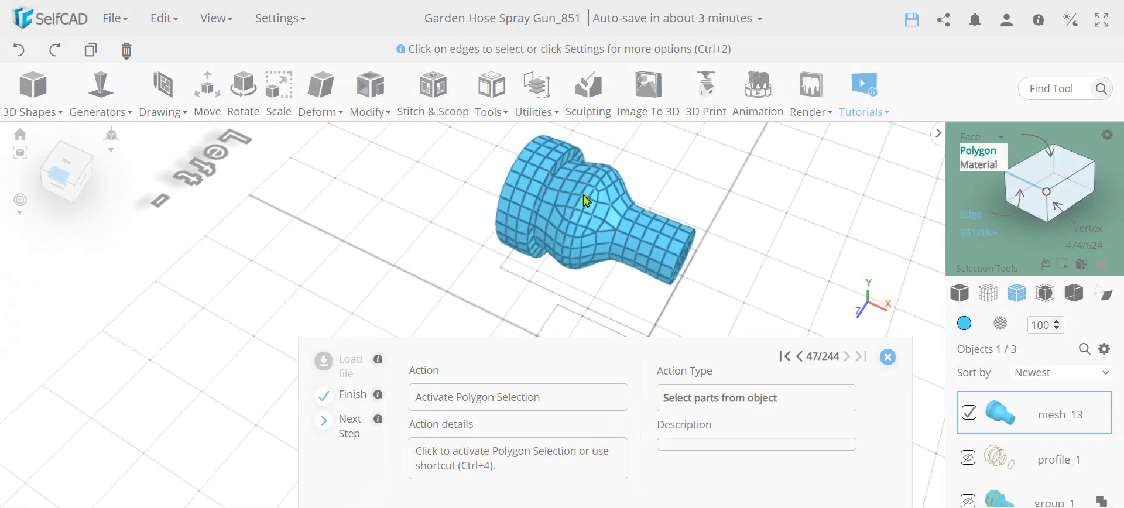
pyautogui.moveTo(532, 269); pyautogui.dragTo(610, 232, button='right')
pyautogui.moveTo(411, 200); pyautogui.dragTo(587, 266, button='right')
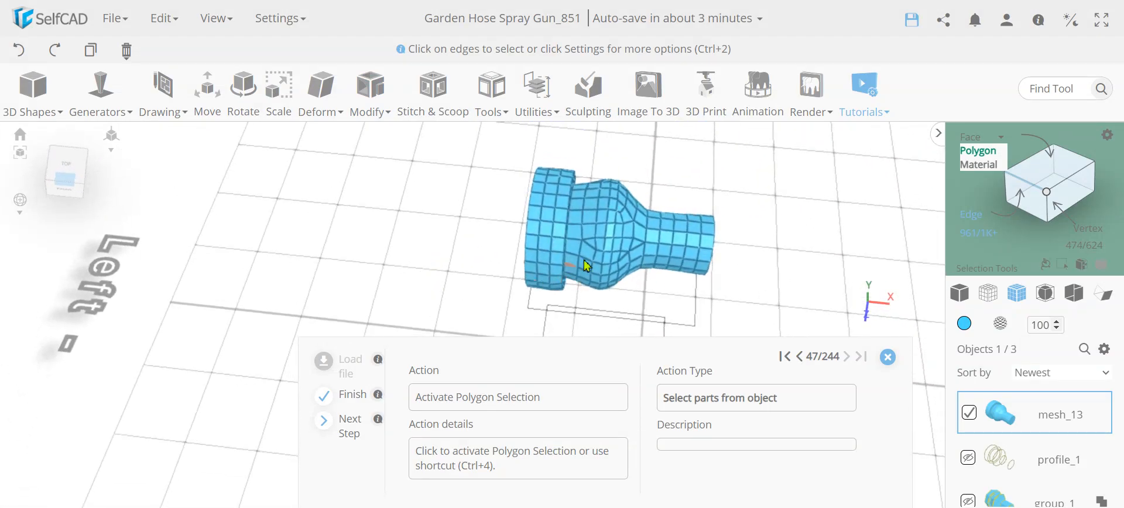
pyautogui.click(978, 150)
pyautogui.moveTo(547, 290); pyautogui.dragTo(544, 227, button='right')
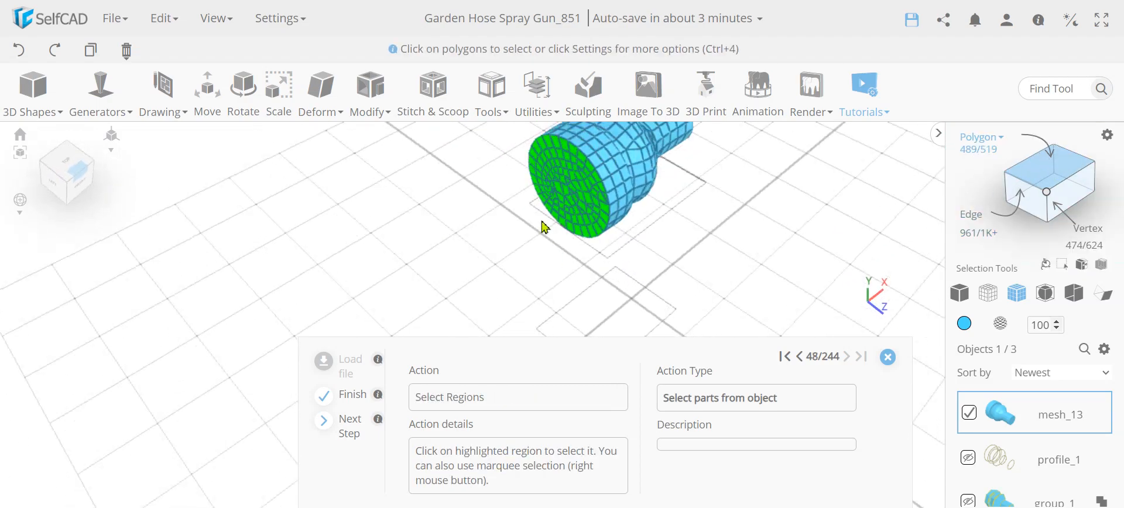
pyautogui.click(590, 201)
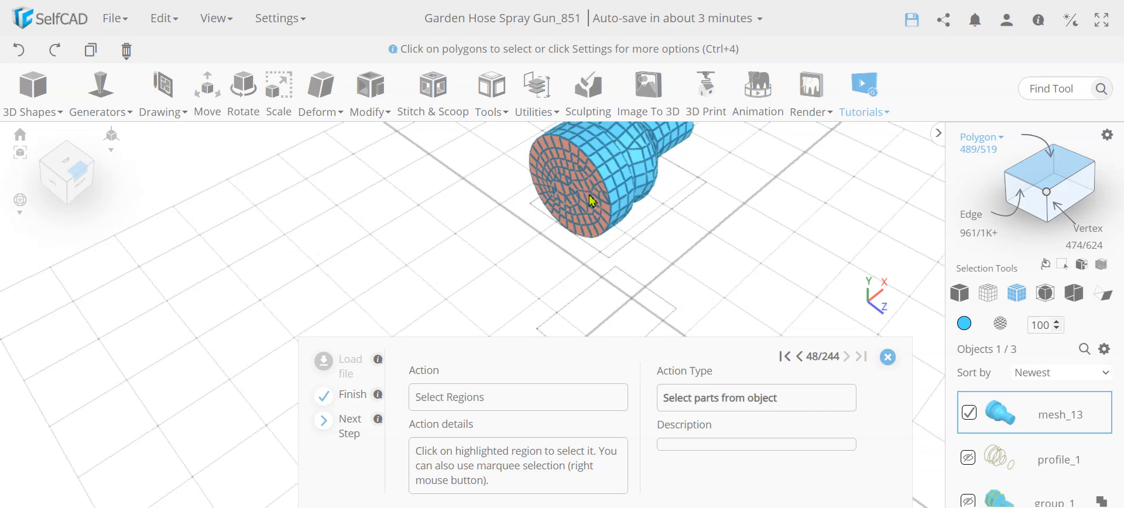
# Inset the selected end face by an amount of 4 and finalize it
pyautogui.click(388, 108)
pyautogui.click(385, 175)
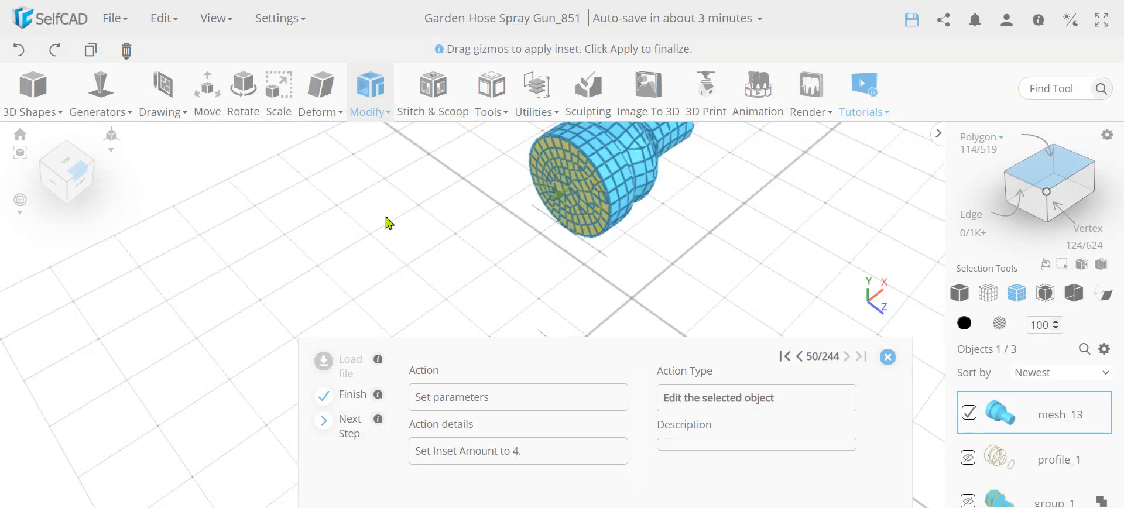
pyautogui.click(351, 426)
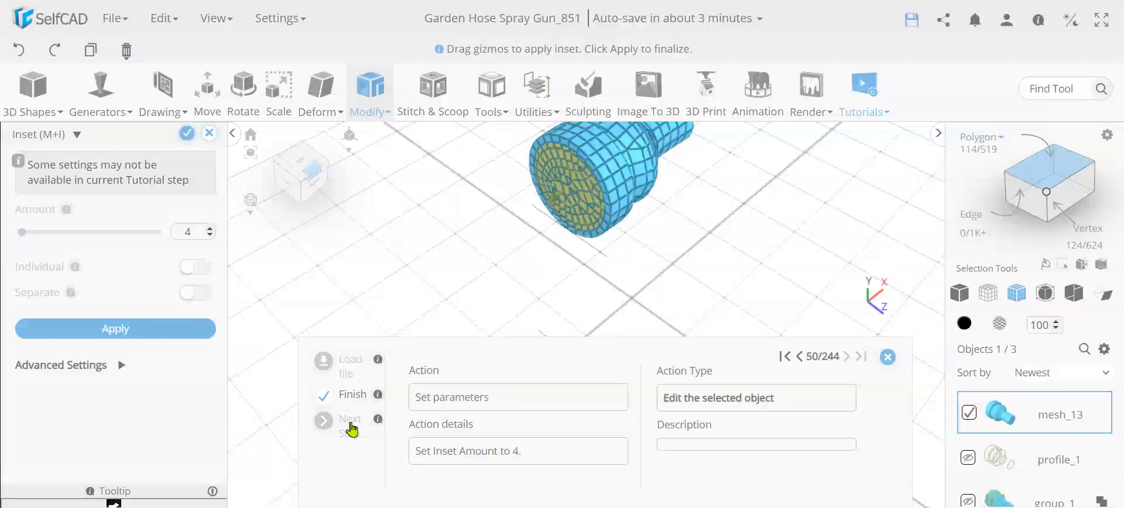
pyautogui.click(186, 138)
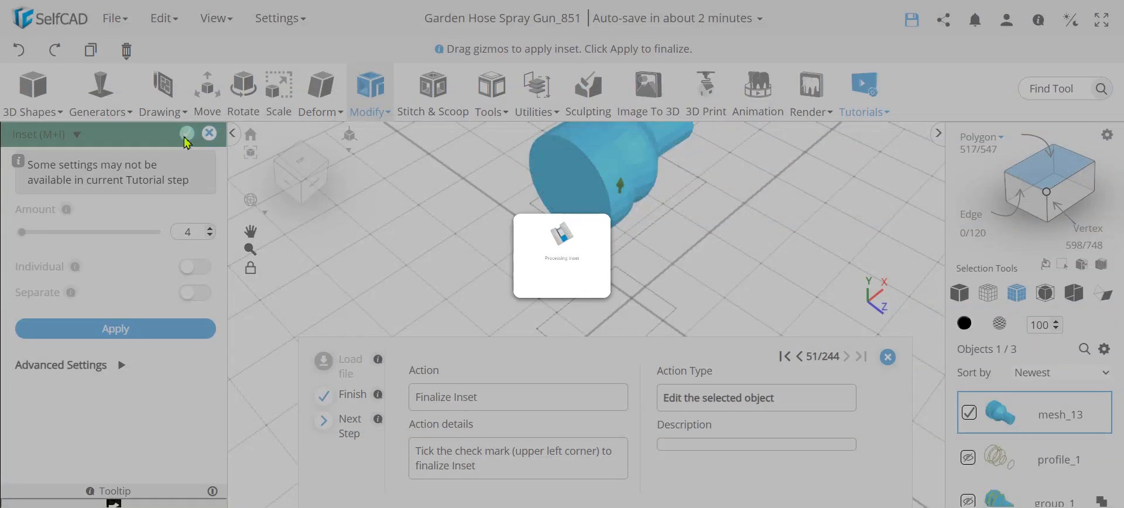
# Extrude the inset end face by -8 with Cut Intersections enabled, finalize it, and deselect the polygons
pyautogui.click(365, 100)
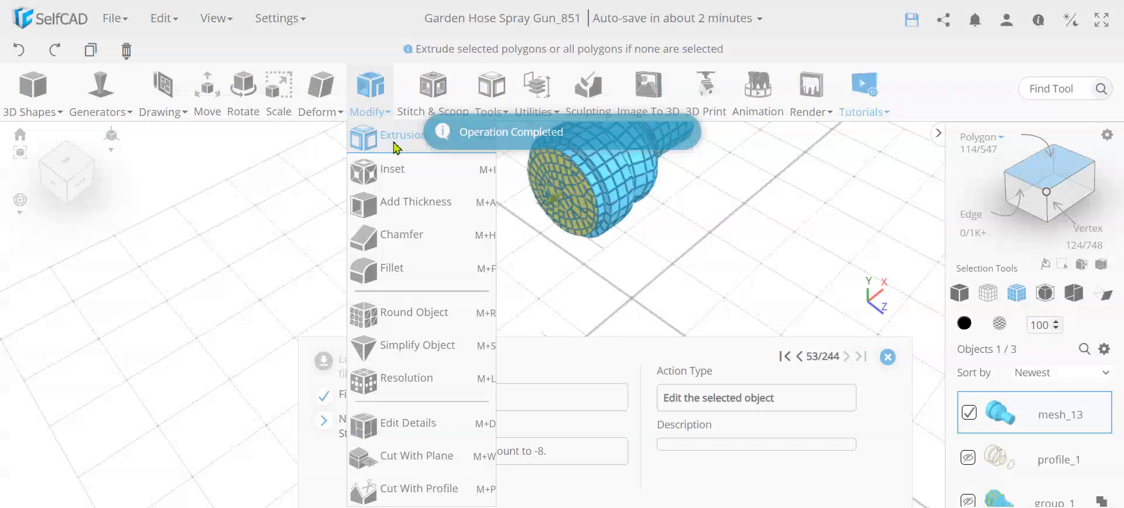
pyautogui.click(395, 146)
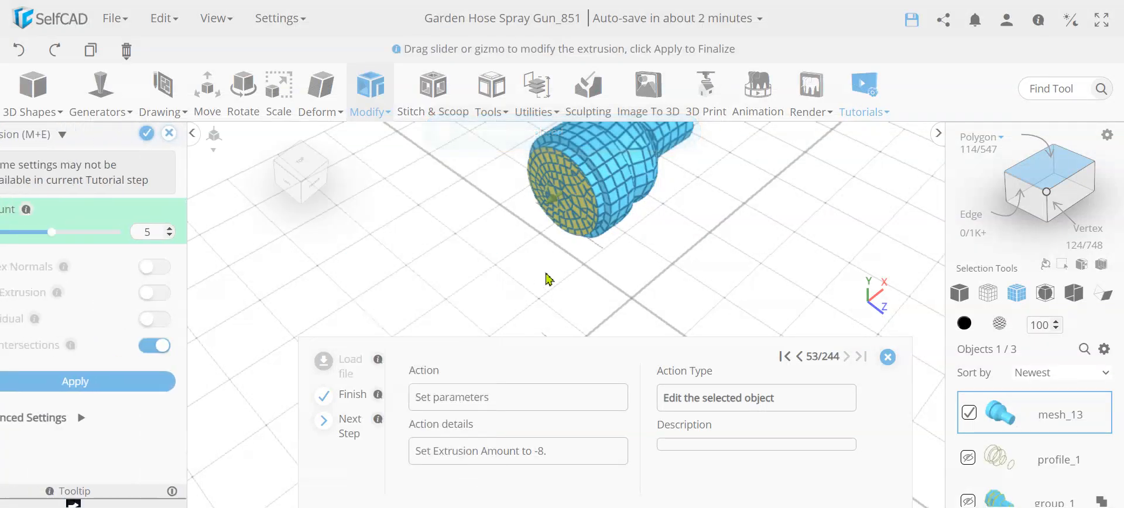
pyautogui.click(352, 426)
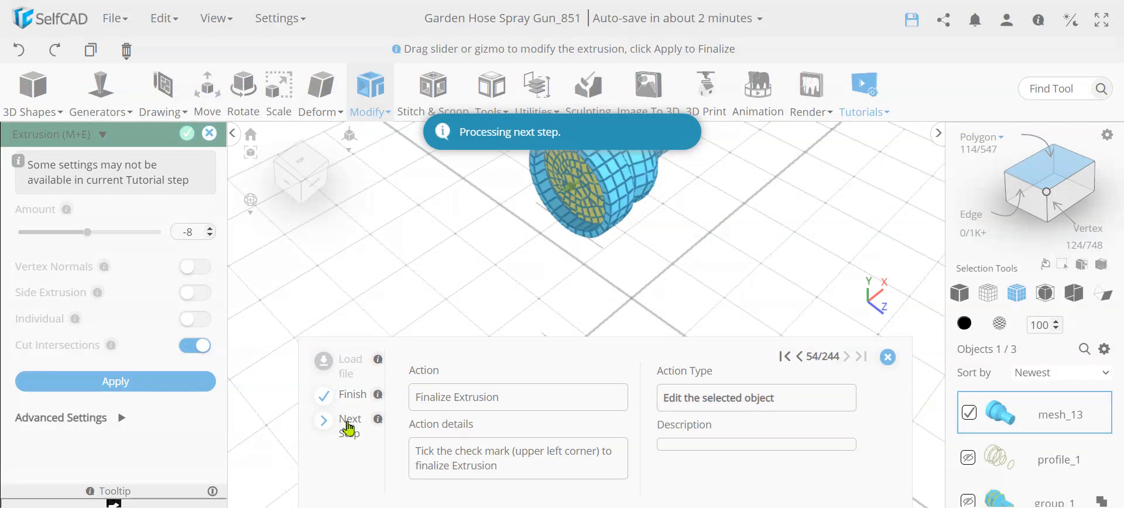
pyautogui.click(162, 94)
pyautogui.click(186, 136)
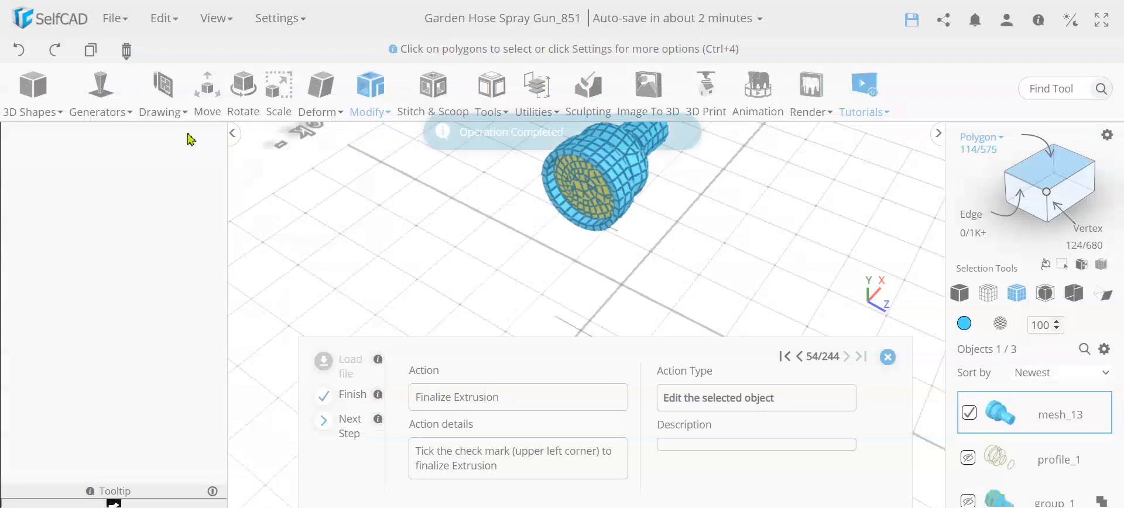
pyautogui.click(626, 278)
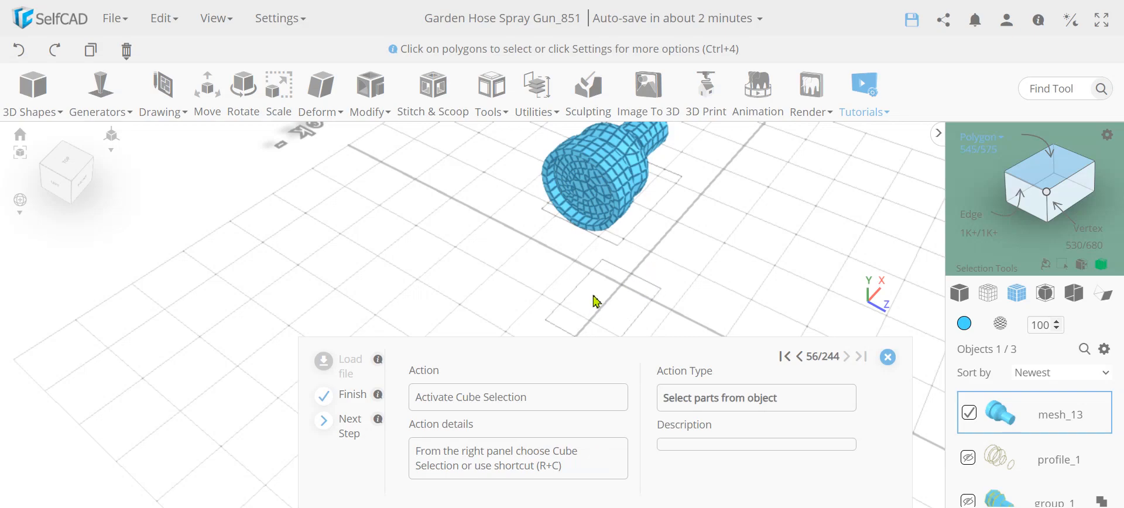
# Examine the recessed wide end and the outer shape of the nozzle body from several angles
pyautogui.scroll(-1, 585, 298)
pyautogui.scroll(-1, 474, 267)
pyautogui.scroll(-1, 403, 303)
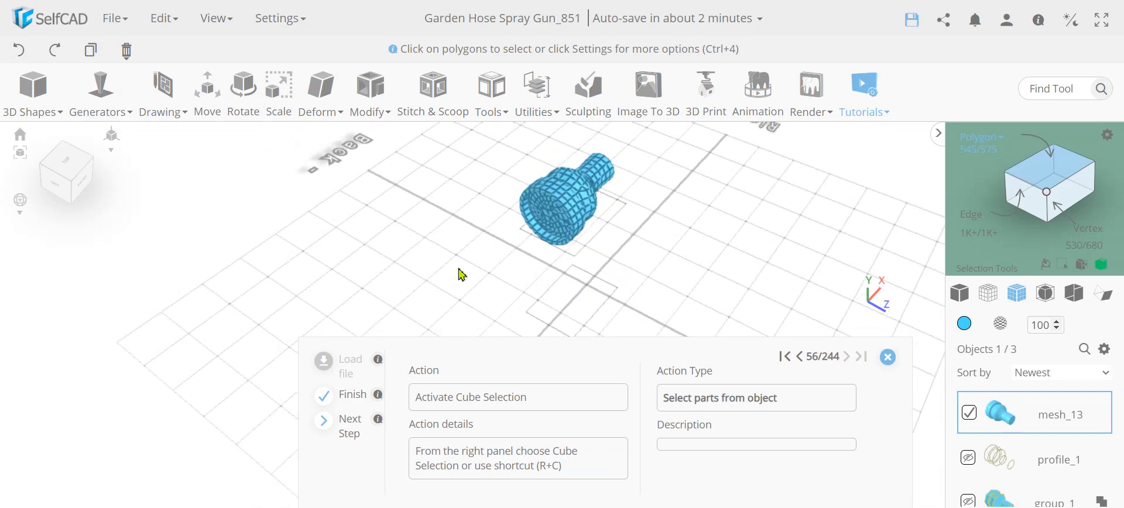
pyautogui.moveTo(478, 266); pyautogui.dragTo(396, 246)
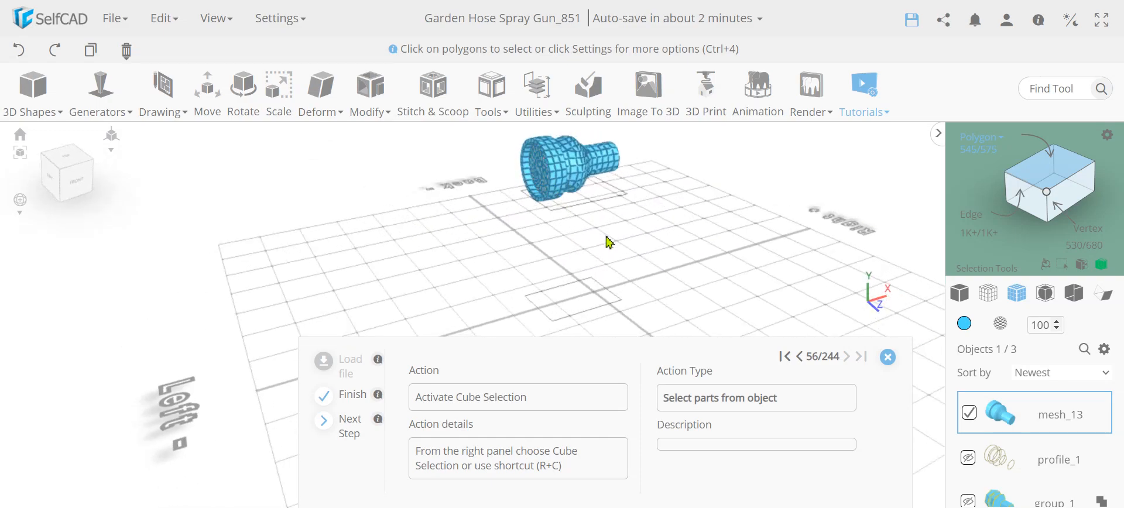
pyautogui.moveTo(609, 241); pyautogui.dragTo(614, 233)
pyautogui.moveTo(500, 287); pyautogui.dragTo(504, 275)
pyautogui.moveTo(619, 236)
pyautogui.mouseDown()
pyautogui.moveTo(477, 238)
pyautogui.moveTo(641, 238)
pyautogui.mouseUp()
pyautogui.moveTo(696, 191); pyautogui.dragTo(640, 226, button='right')
pyautogui.moveTo(556, 313); pyautogui.dragTo(446, 319)
pyautogui.scroll(3, 514, 237)
pyautogui.scroll(2, 514, 237)
pyautogui.scroll(-5, 514, 233)
pyautogui.moveTo(369, 248)
pyautogui.mouseDown()
pyautogui.moveTo(559, 233)
pyautogui.moveTo(705, 267)
pyautogui.moveTo(363, 244)
pyautogui.mouseUp()
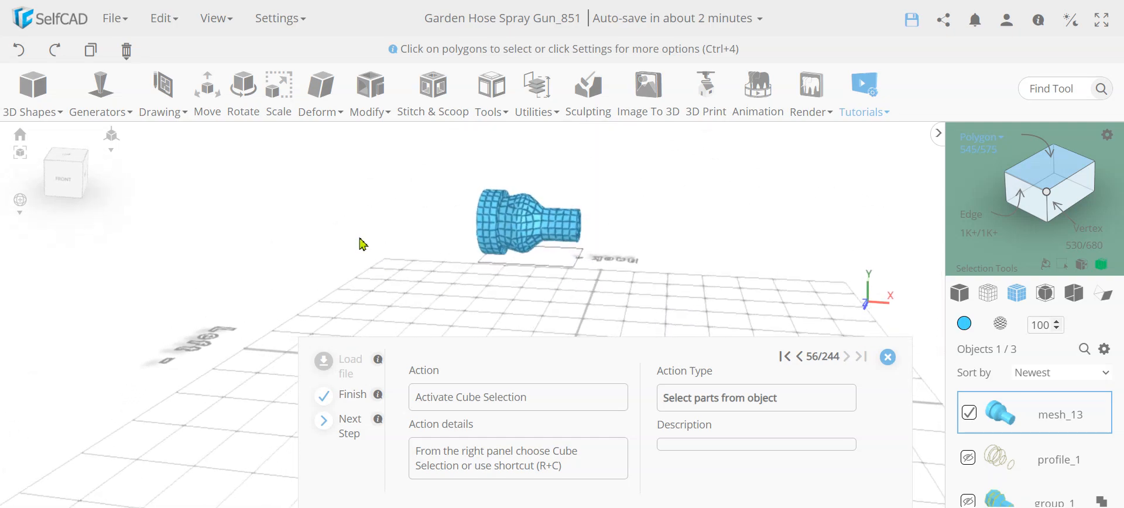
# Select the wide end section with Cube Selection, setting Right to 18 with Exact selection enabled, and finalize it
pyautogui.click(1102, 265)
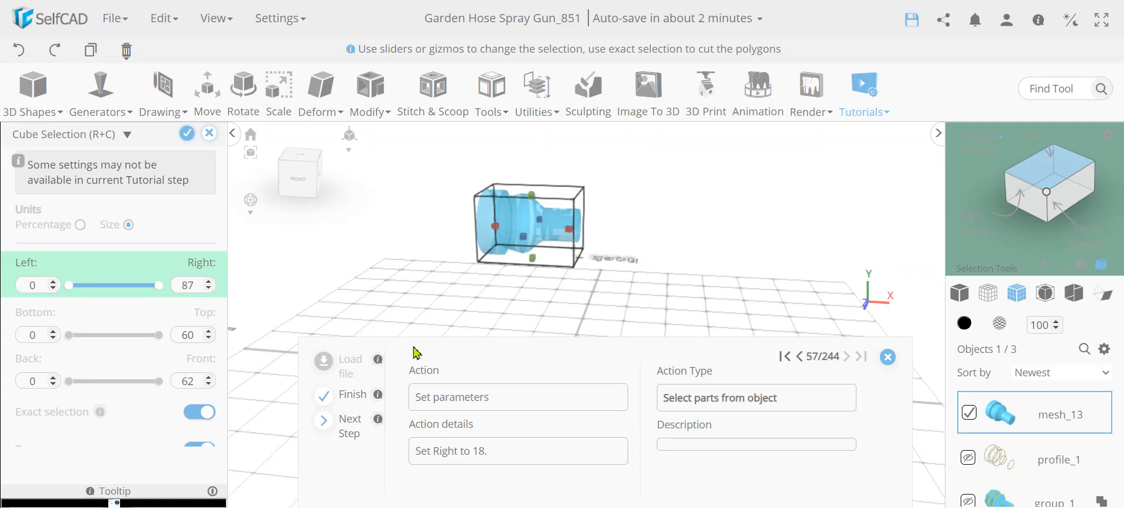
pyautogui.click(350, 421)
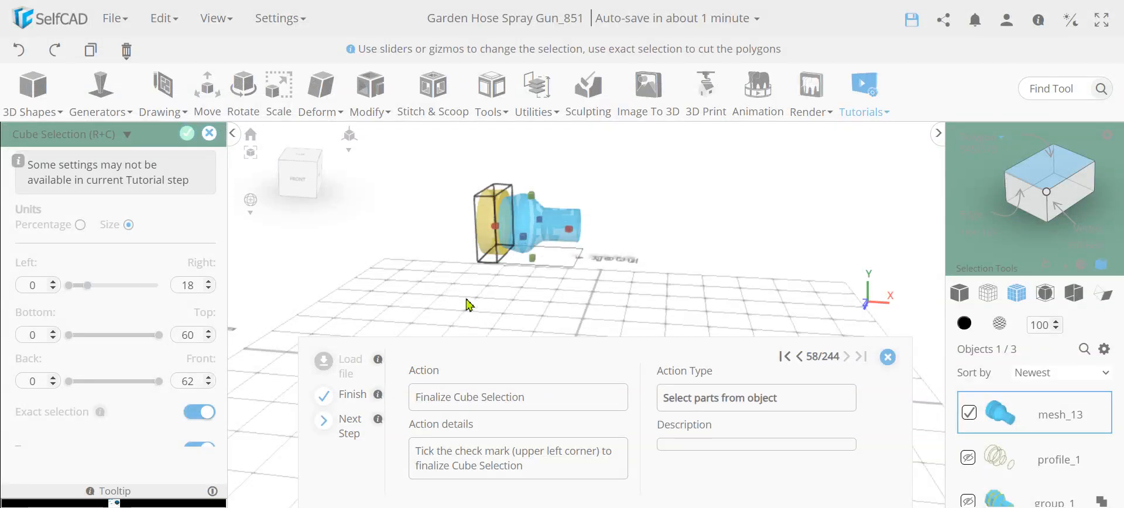
pyautogui.scroll(-1, 184, 386)
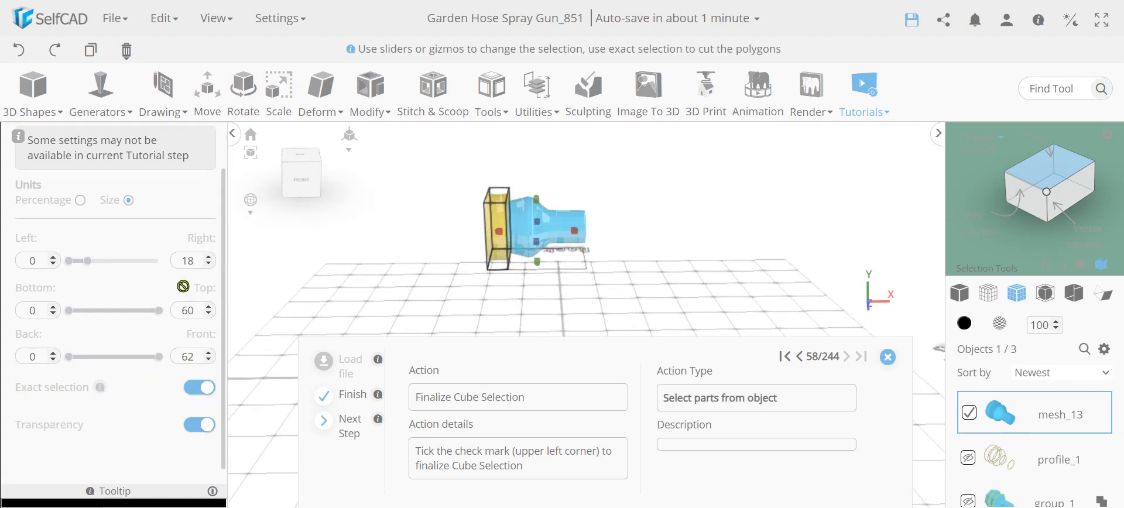
pyautogui.scroll(1, 185, 288)
pyautogui.click(184, 137)
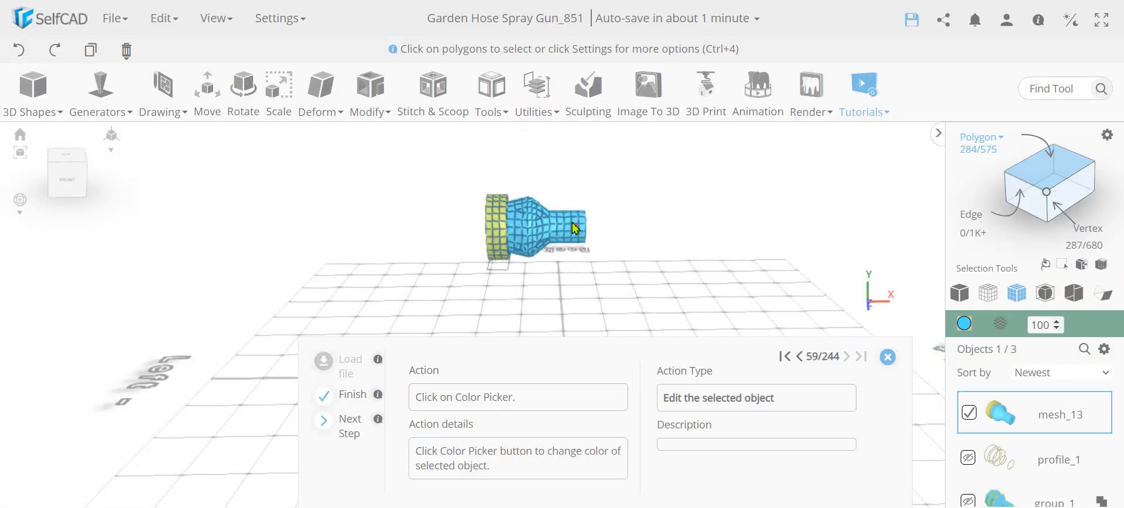
# Color the selected wide end section black
pyautogui.scroll(2, 448, 342)
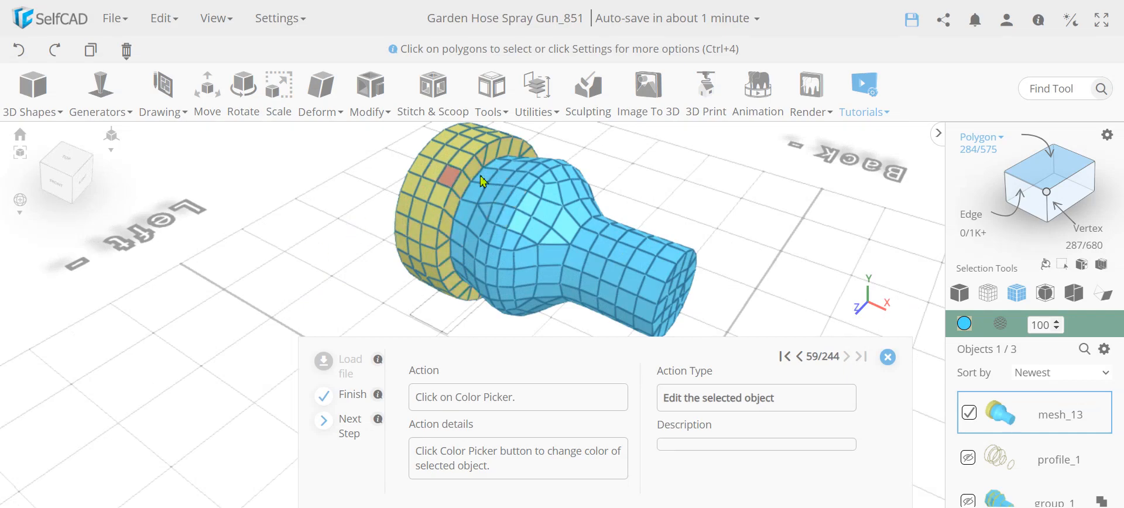
pyautogui.click(963, 325)
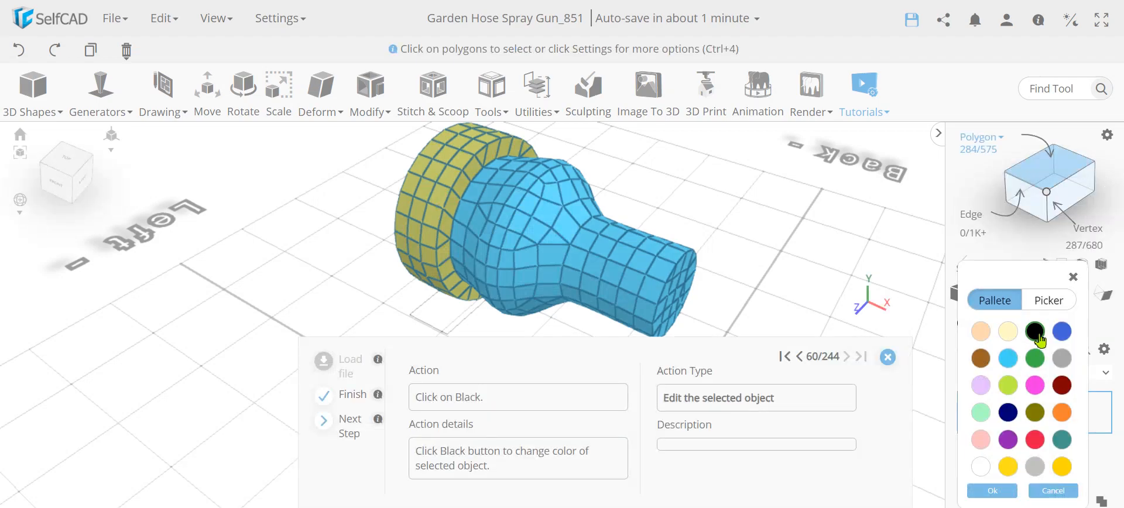
pyautogui.click(1035, 332)
pyautogui.click(1011, 493)
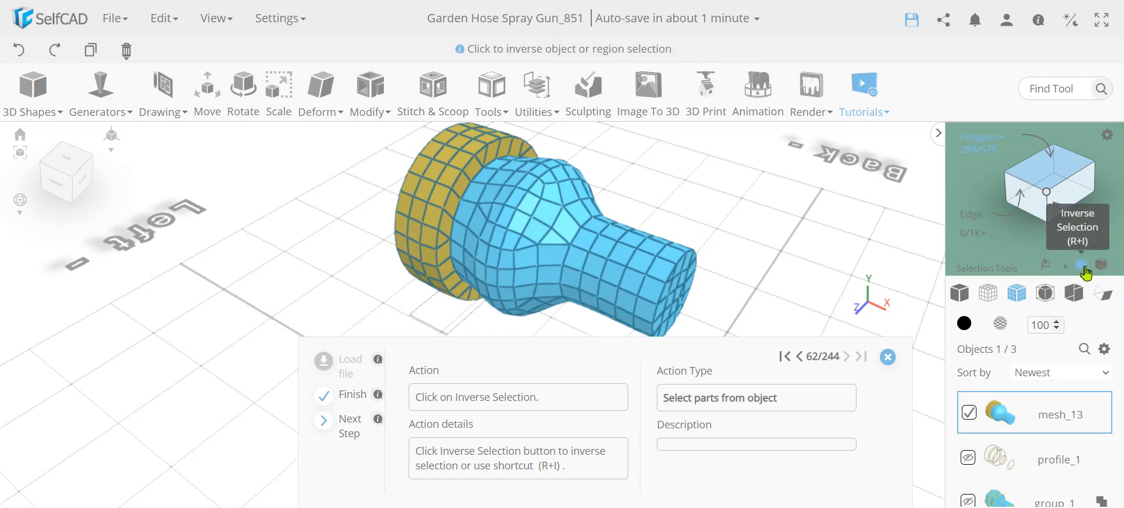
# Invert the selection, color the rest of the nozzle body orange, and deselect all regions
pyautogui.click(1063, 265)
pyautogui.click(967, 327)
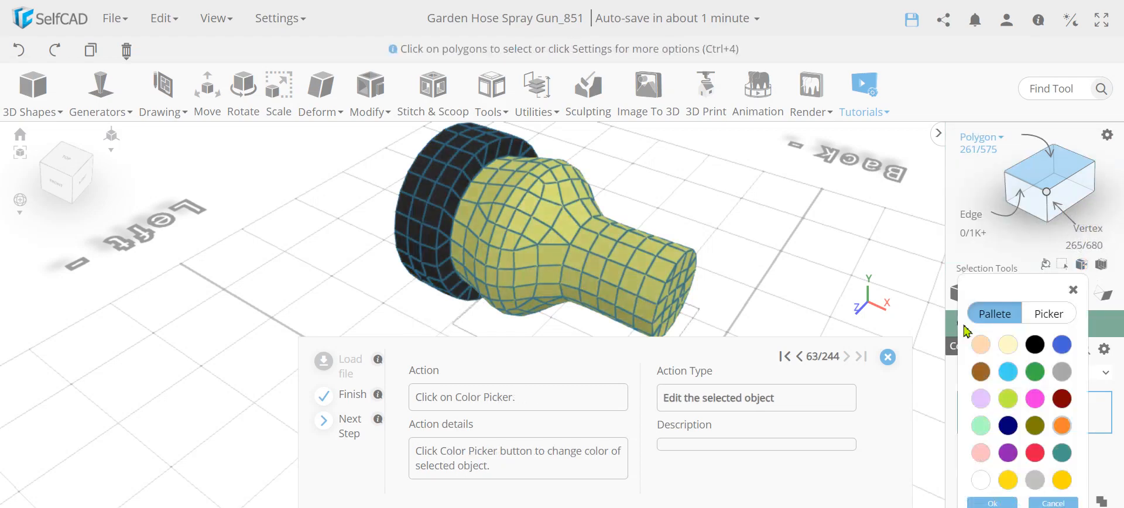
pyautogui.click(1061, 412)
pyautogui.click(992, 490)
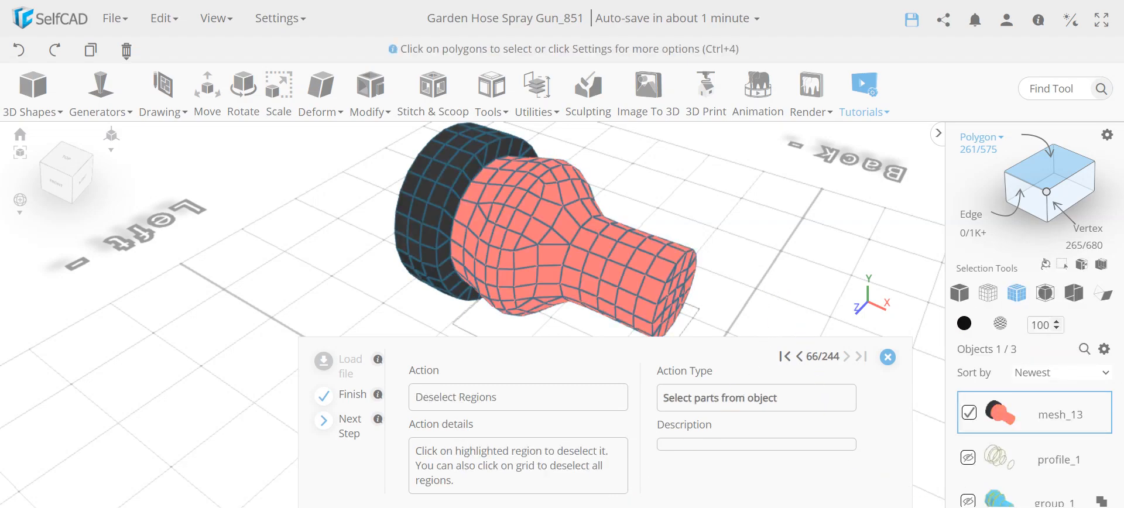
pyautogui.click(345, 302)
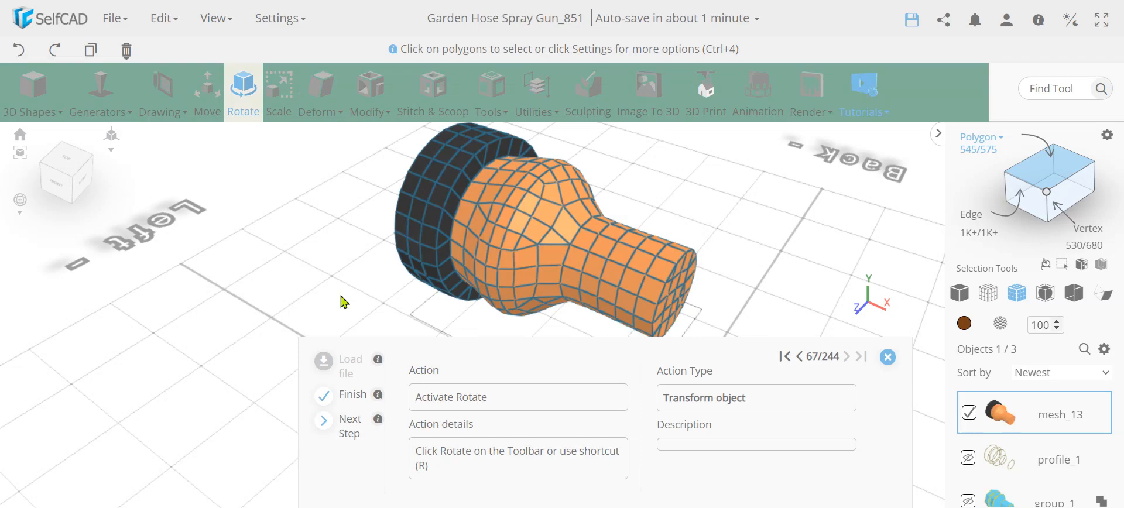
# Rotate the nozzle mesh 15 degrees about Z and close the transformation settings
pyautogui.click(244, 111)
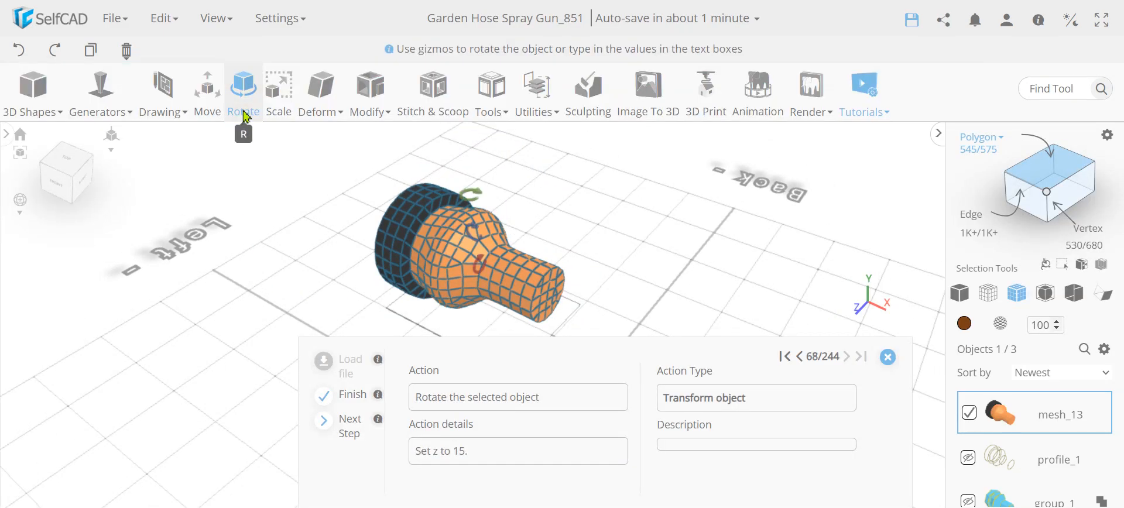
pyautogui.click(349, 423)
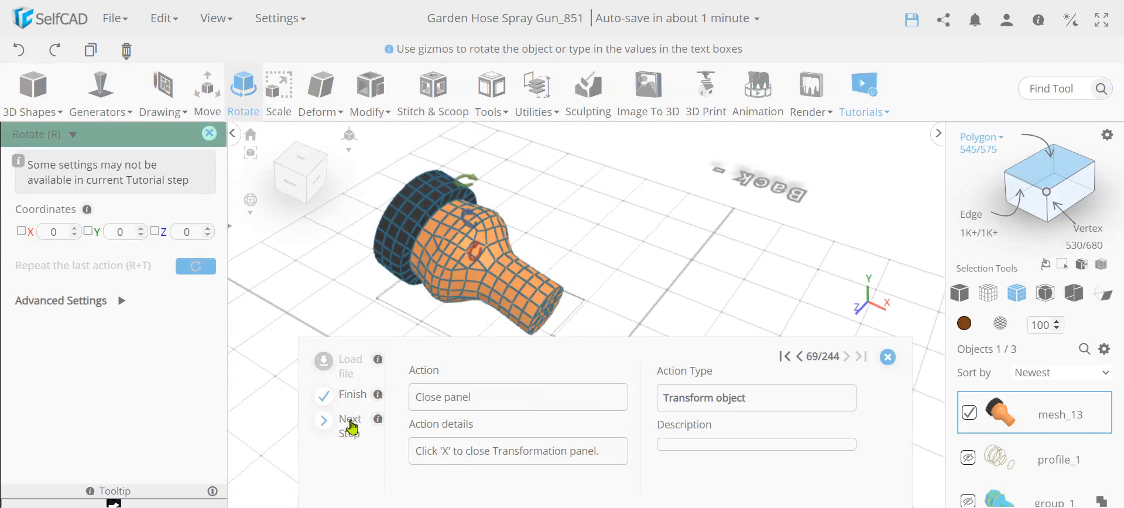
pyautogui.click(209, 133)
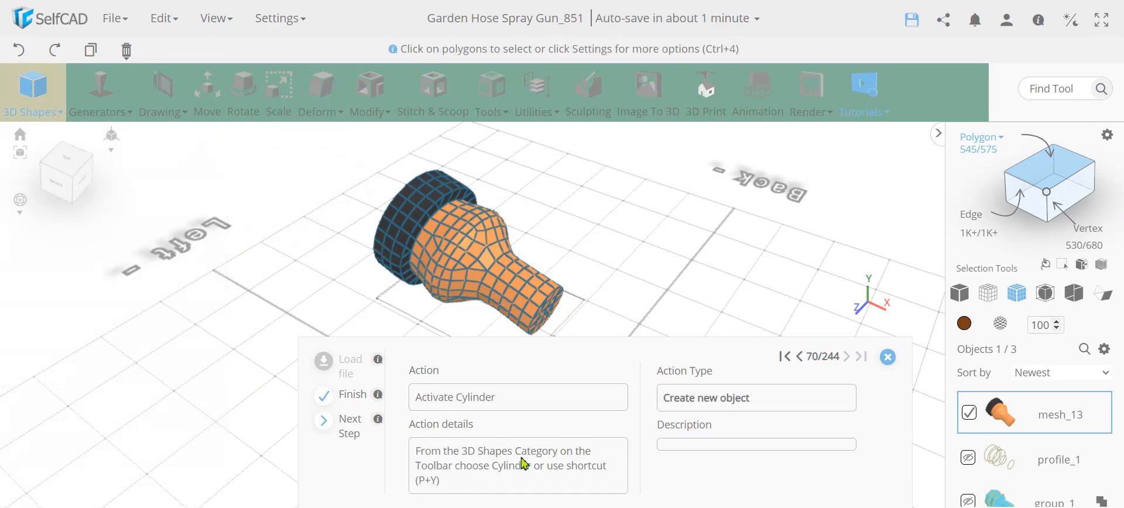
pyautogui.scroll(-3, 316, 258)
pyautogui.moveTo(248, 301); pyautogui.dragTo(338, 273, button='right')
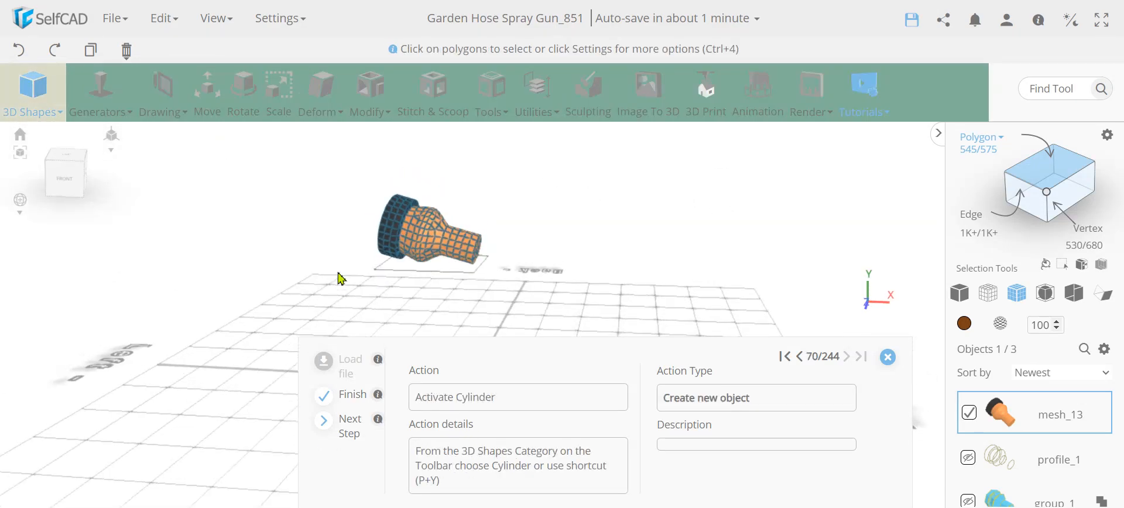
pyautogui.moveTo(529, 271)
pyautogui.mouseDown(button='right')
pyautogui.moveTo(447, 286)
pyautogui.moveTo(444, 261)
pyautogui.moveTo(508, 293)
pyautogui.moveTo(491, 297)
pyautogui.moveTo(510, 277)
pyautogui.mouseUp(button='right')
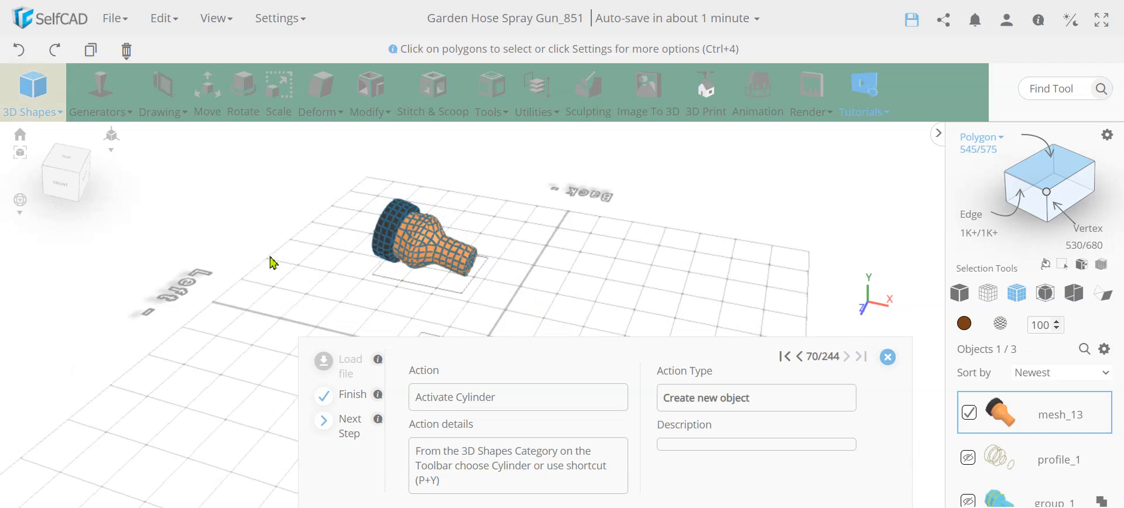
# Create a cylinder with top radius 18, bottom radius 20, height 20, 8 vertical segments and Position Y 40
pyautogui.click(35, 94)
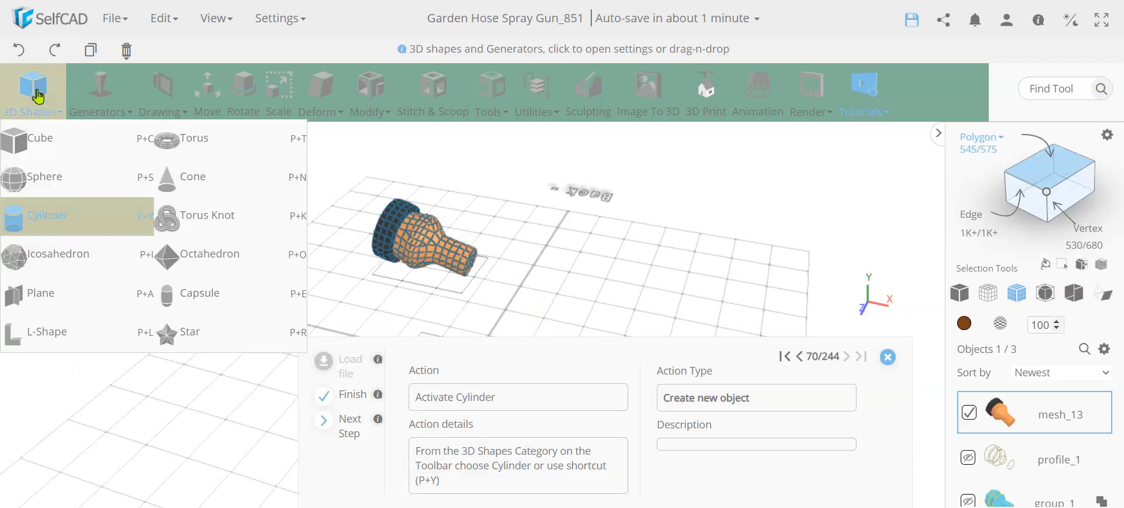
pyautogui.click(41, 220)
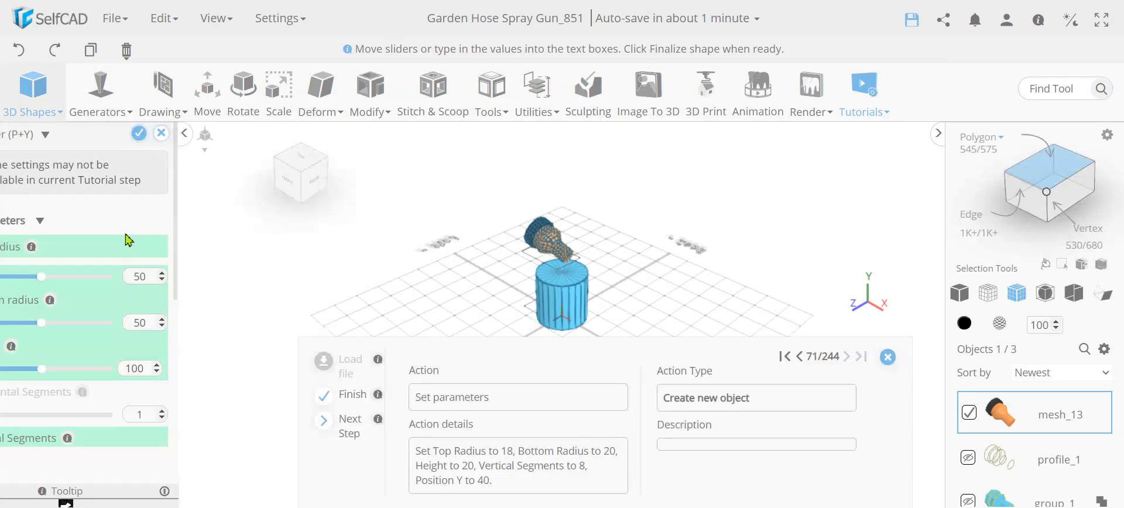
pyautogui.click(347, 431)
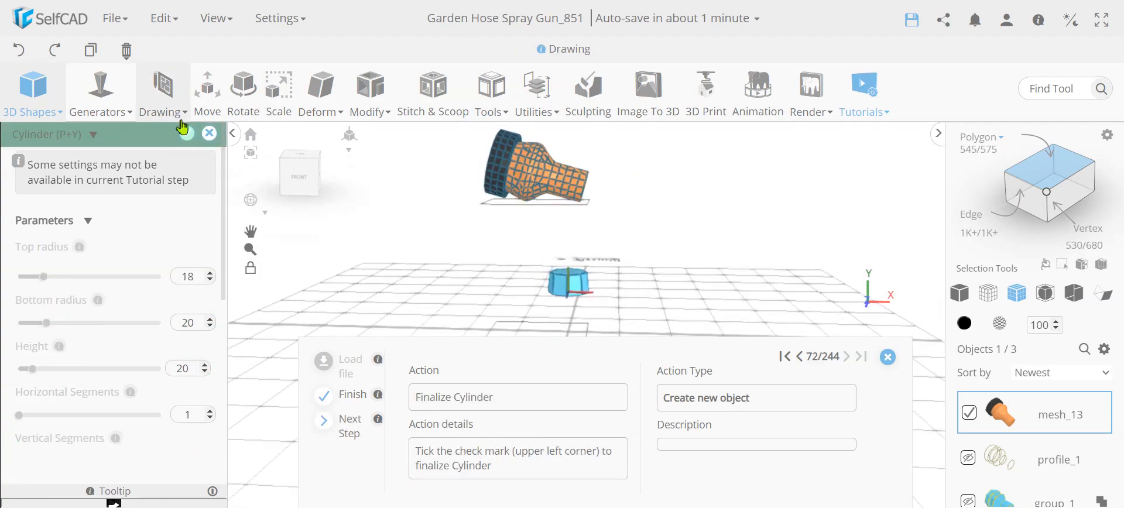
pyautogui.click(186, 135)
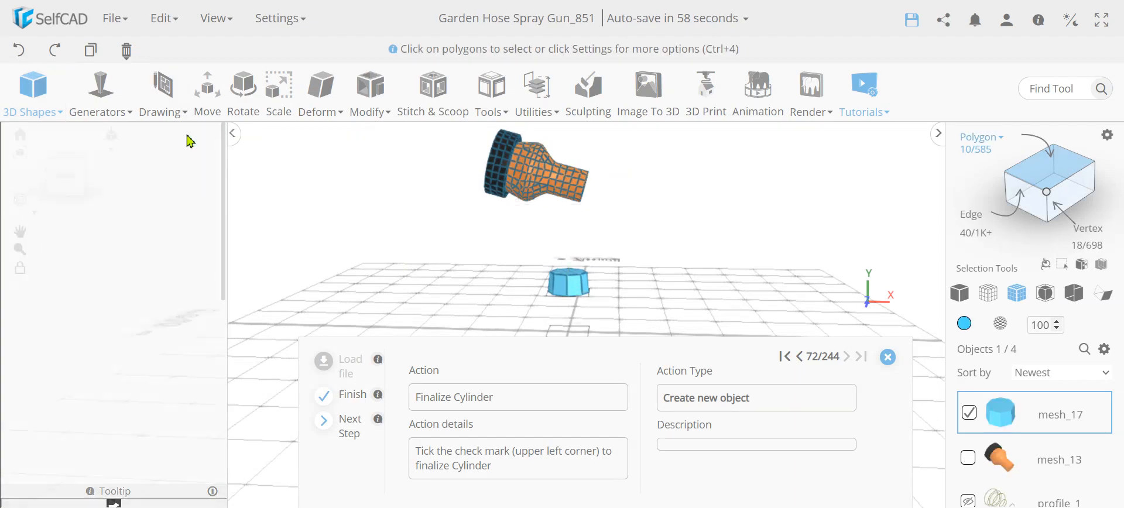
# Create a second cylinder with top radius 8, bottom radius 14, height 75, 8 vertical segments and Position Y 60
pyautogui.click(34, 119)
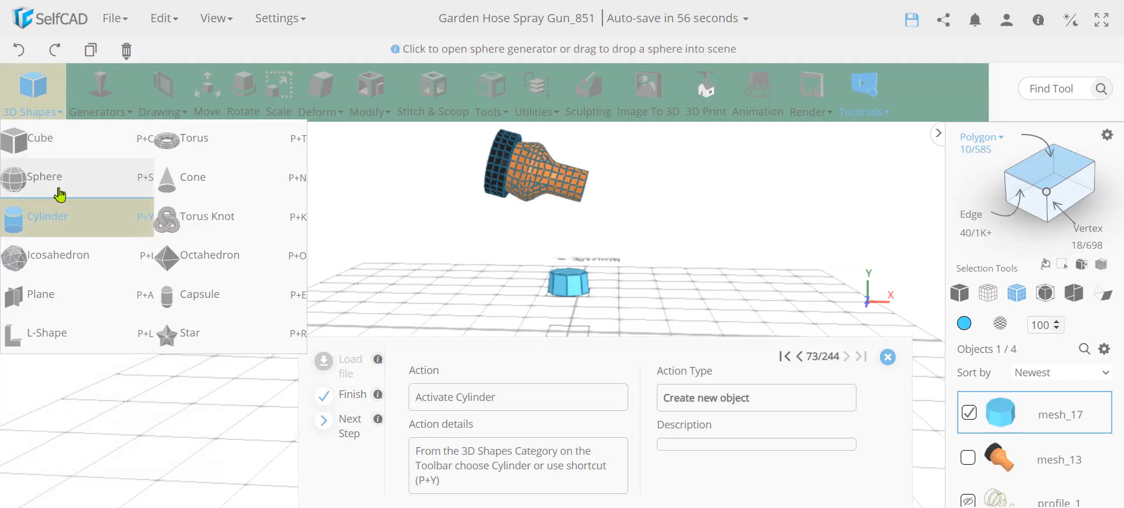
pyautogui.click(53, 217)
pyautogui.click(346, 422)
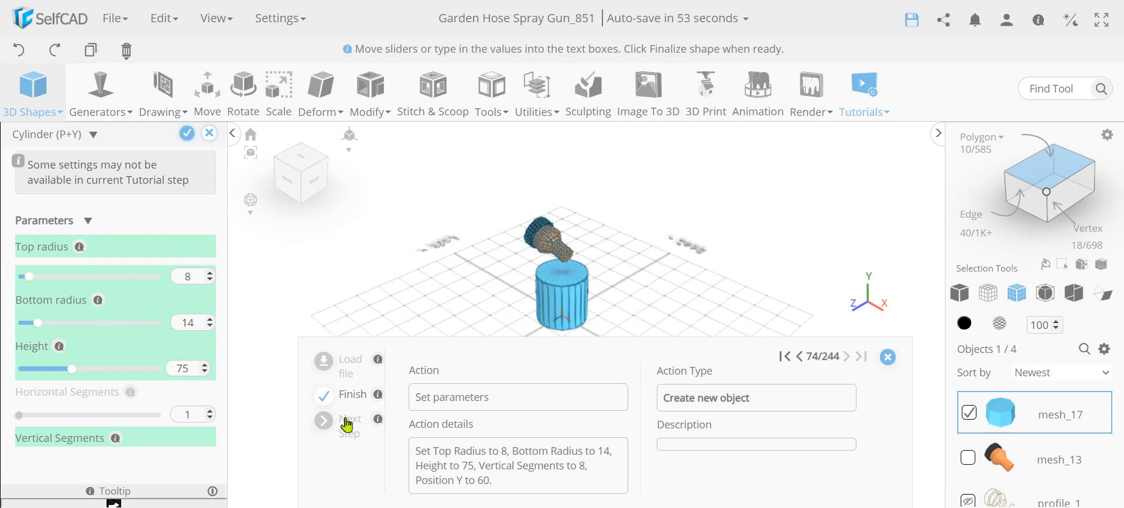
pyautogui.click(186, 134)
pyautogui.scroll(3, 565, 262)
pyautogui.moveTo(595, 292); pyautogui.dragTo(622, 340, button='right')
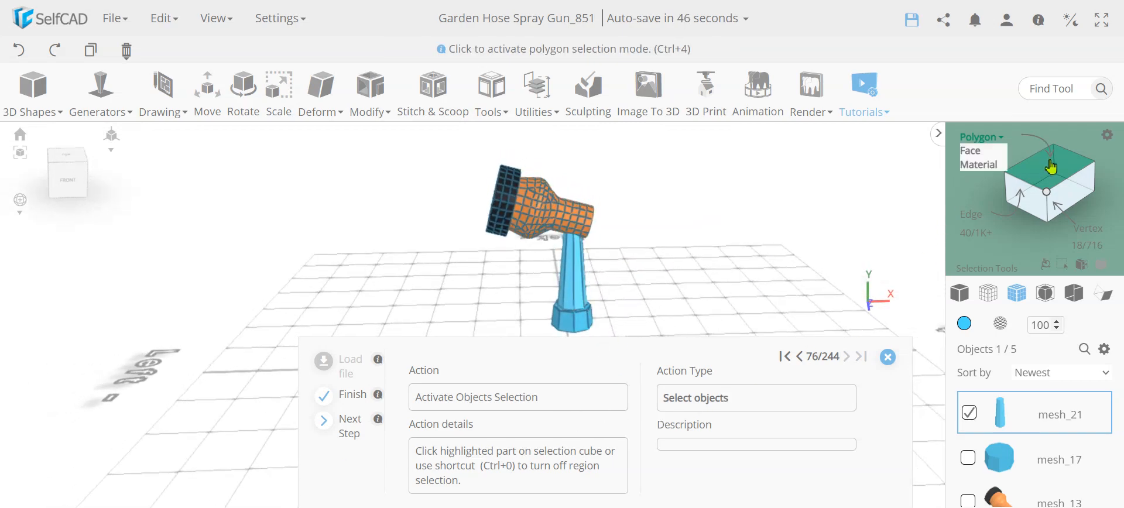
# Turn off region selection, group the two new cylinders and isolate the group
pyautogui.click(1050, 164)
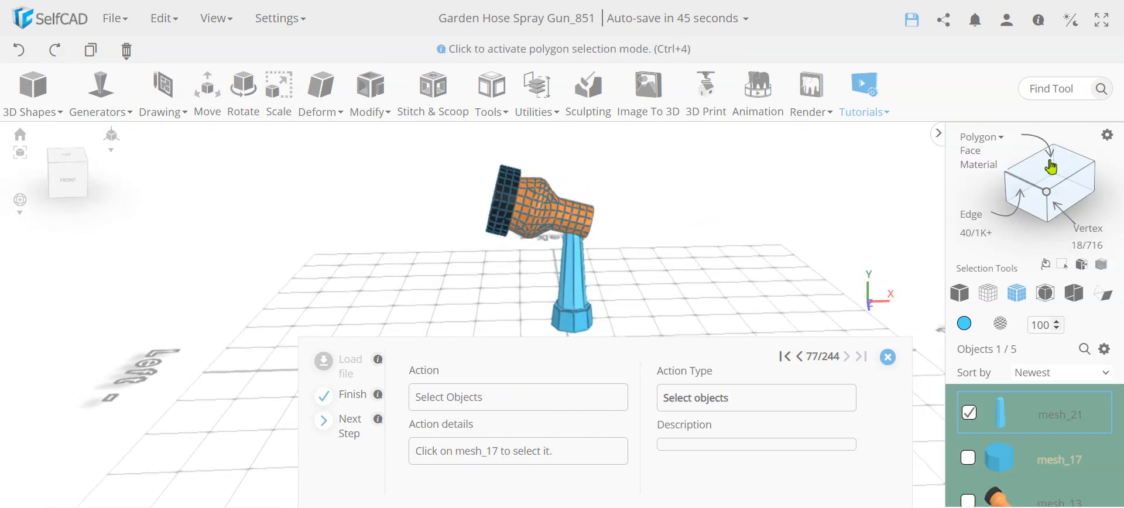
pyautogui.click(969, 458)
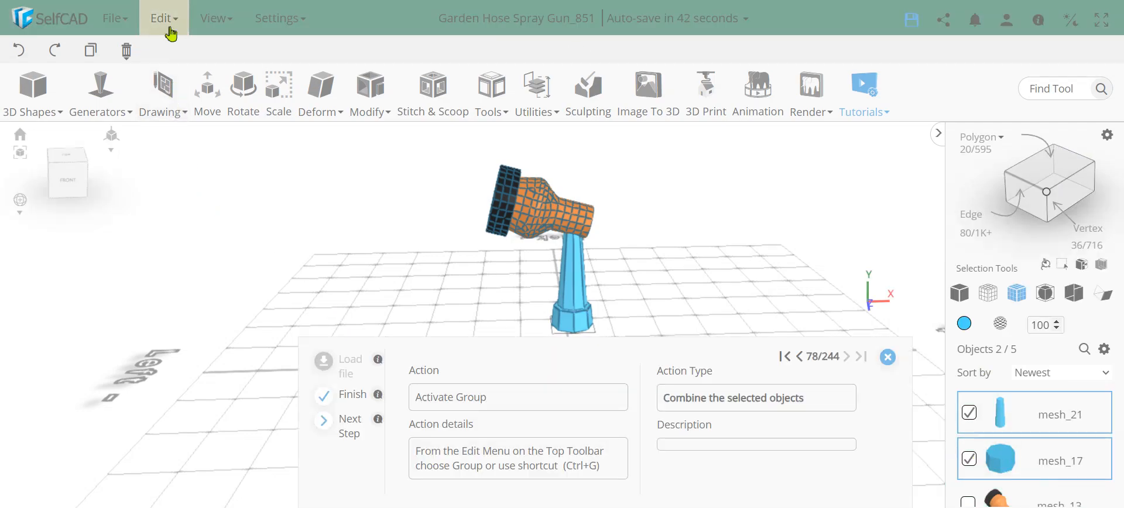
pyautogui.click(165, 20)
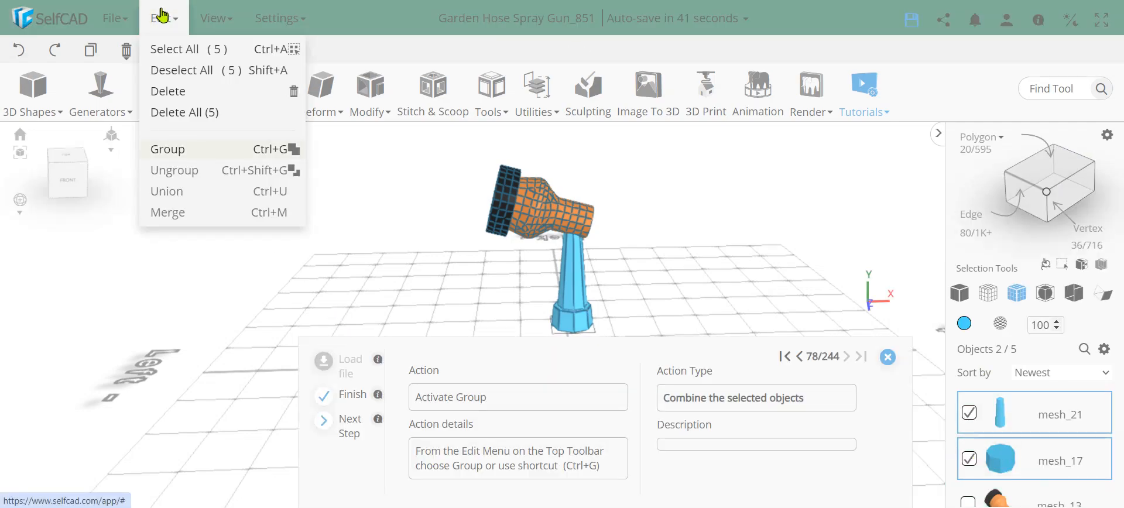
pyautogui.click(170, 149)
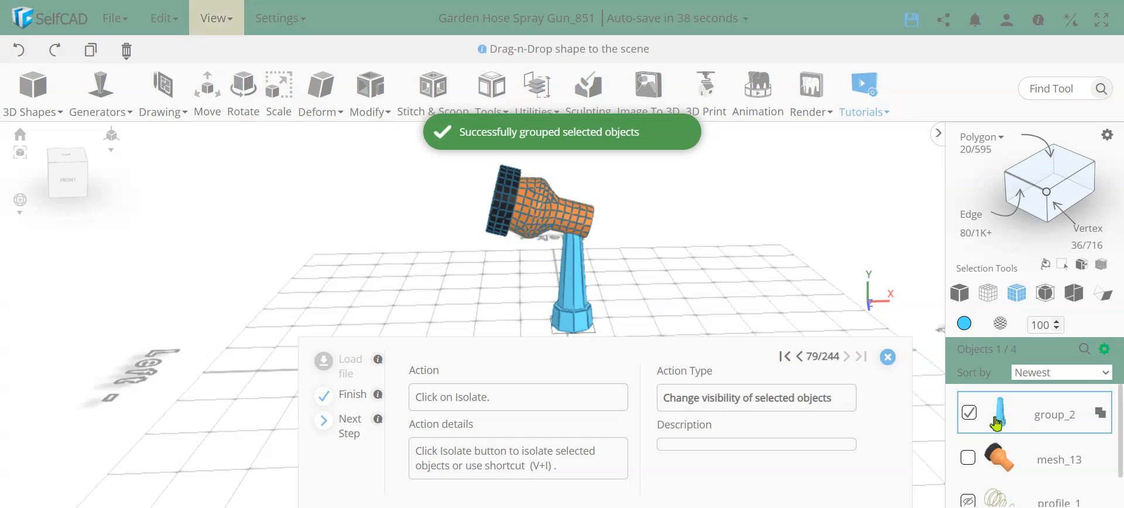
pyautogui.click(1104, 349)
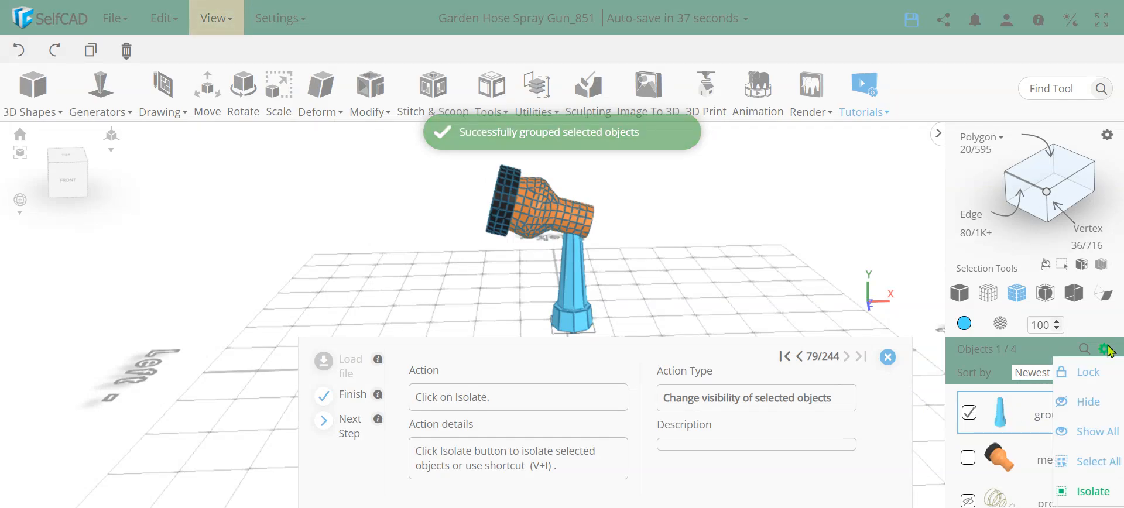
pyautogui.click(1103, 489)
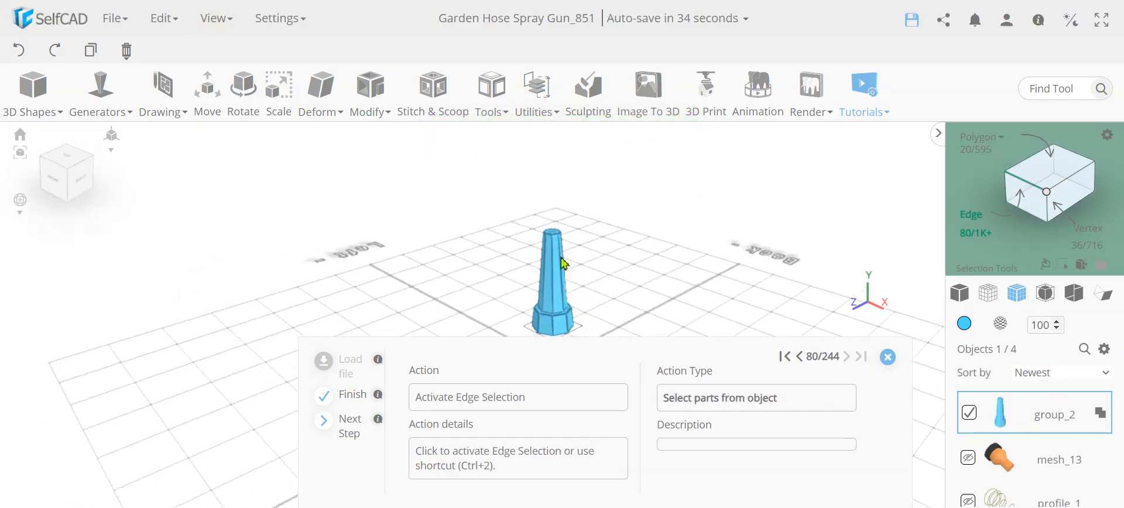
# Activate edge selection with Loop selection enabled and select the bottom edge loop of the grouped handle
pyautogui.click(972, 220)
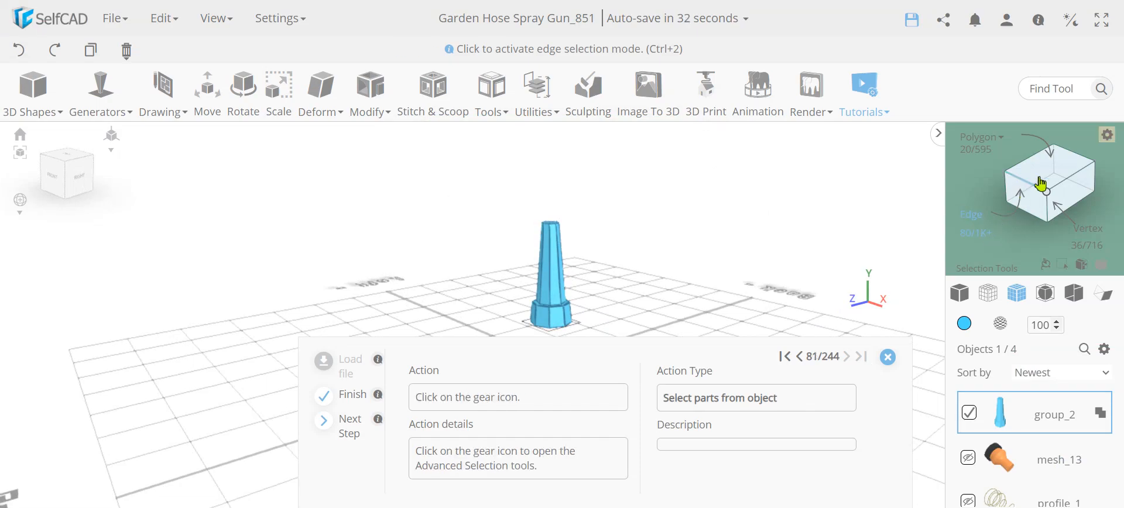
pyautogui.click(1107, 135)
pyautogui.click(200, 228)
pyautogui.click(352, 419)
pyautogui.click(354, 419)
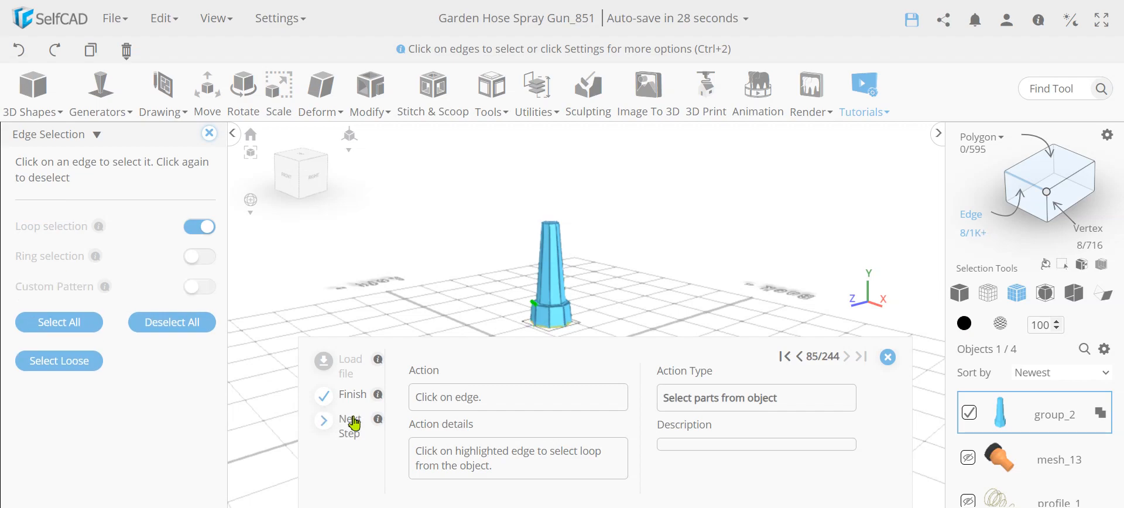
# Add the handle's remaining edge loops up to its top, create a profile from them and close the edge selection settings
pyautogui.click(353, 419)
pyautogui.click(353, 419)
pyautogui.click(354, 419)
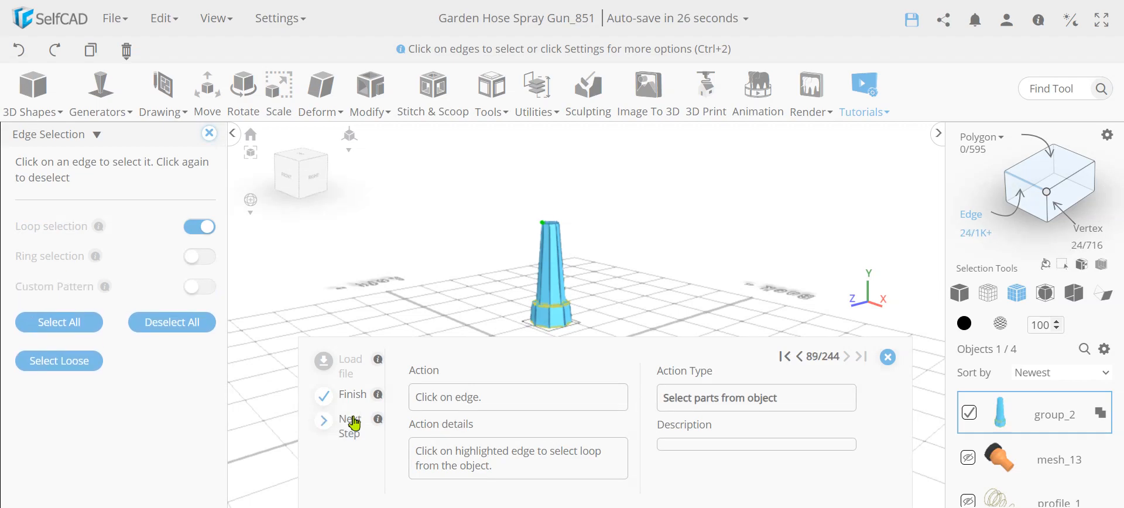
pyautogui.scroll(5, 612, 310)
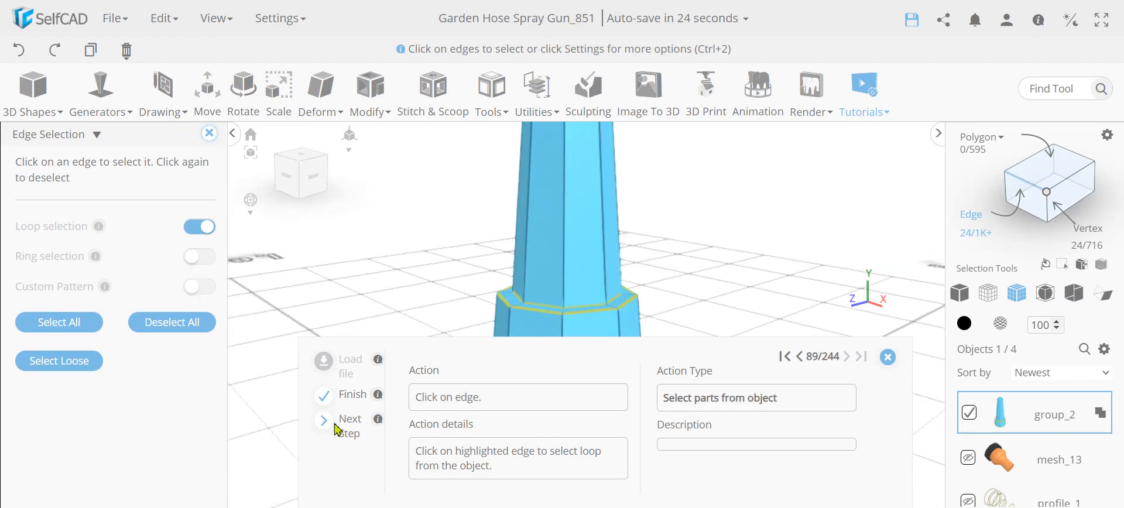
pyautogui.click(352, 419)
pyautogui.click(352, 419)
pyautogui.click(352, 419)
pyautogui.scroll(-5, 720, 269)
pyautogui.scroll(-2, 719, 270)
pyautogui.moveTo(624, 284); pyautogui.dragTo(584, 319, button='right')
pyautogui.scroll(5, 815, 317)
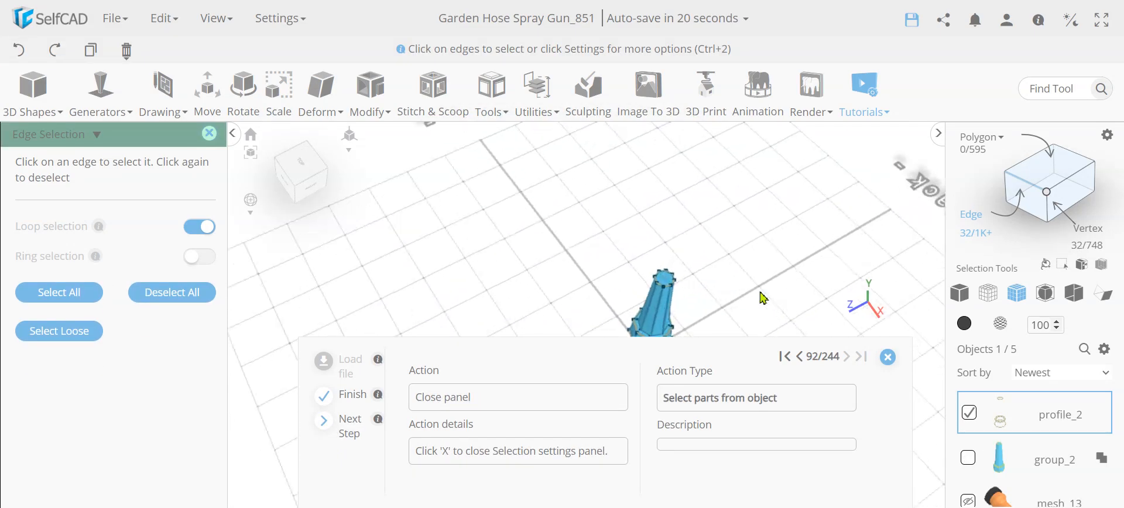
pyautogui.click(206, 144)
# Isolate the new edge-loop profile so that the grouped handle is hidden
pyautogui.click(1104, 349)
pyautogui.click(1104, 462)
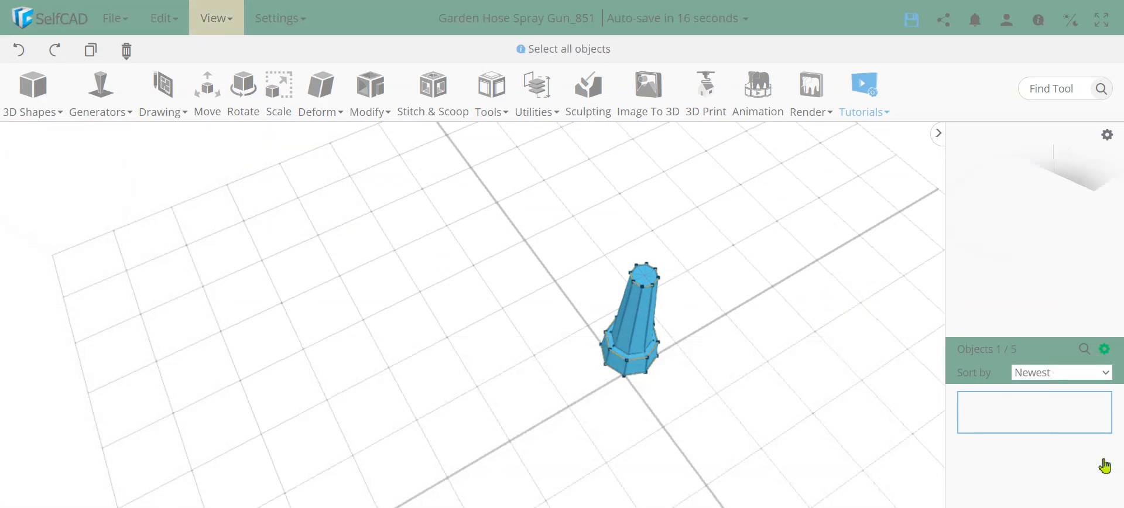
pyautogui.click(1105, 491)
pyautogui.moveTo(710, 265); pyautogui.dragTo(492, 253, button='right')
pyautogui.moveTo(500, 302); pyautogui.dragTo(474, 216, button='middle')
pyautogui.scroll(1, 578, 248)
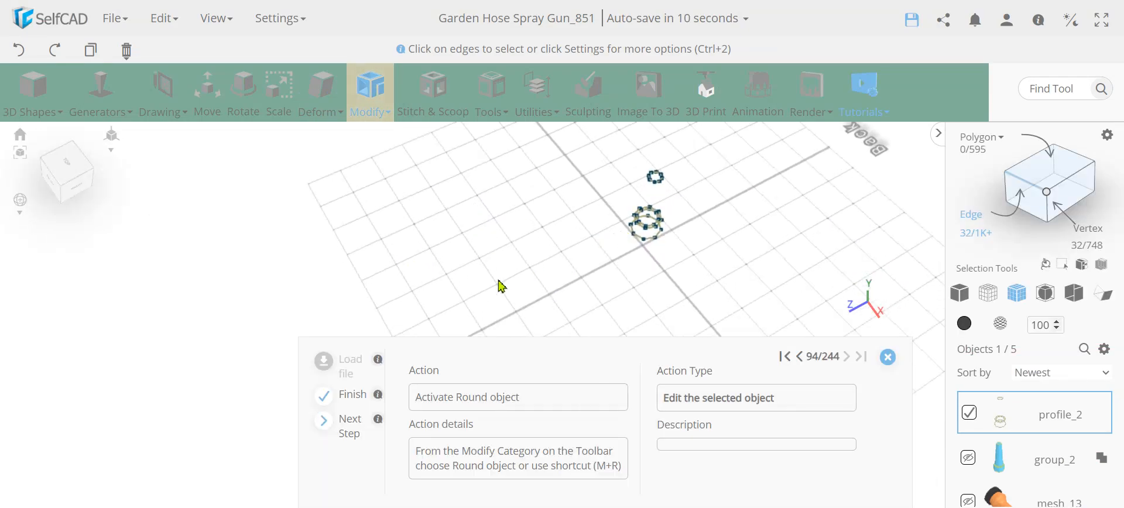
# Apply Round Object to the profile with Convert to Spline enabled, and turn off edge selection
pyautogui.click(371, 97)
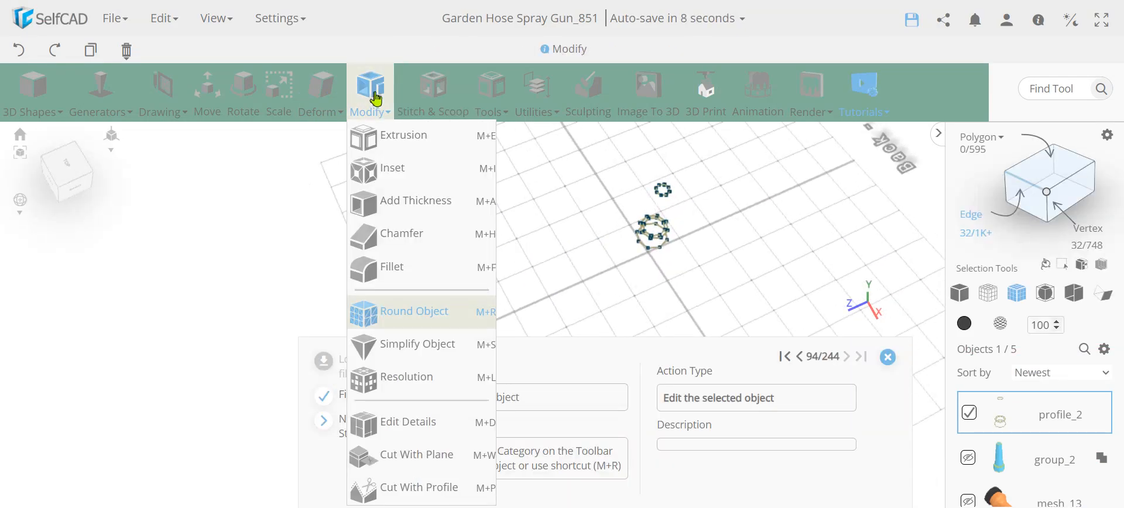
pyautogui.click(421, 322)
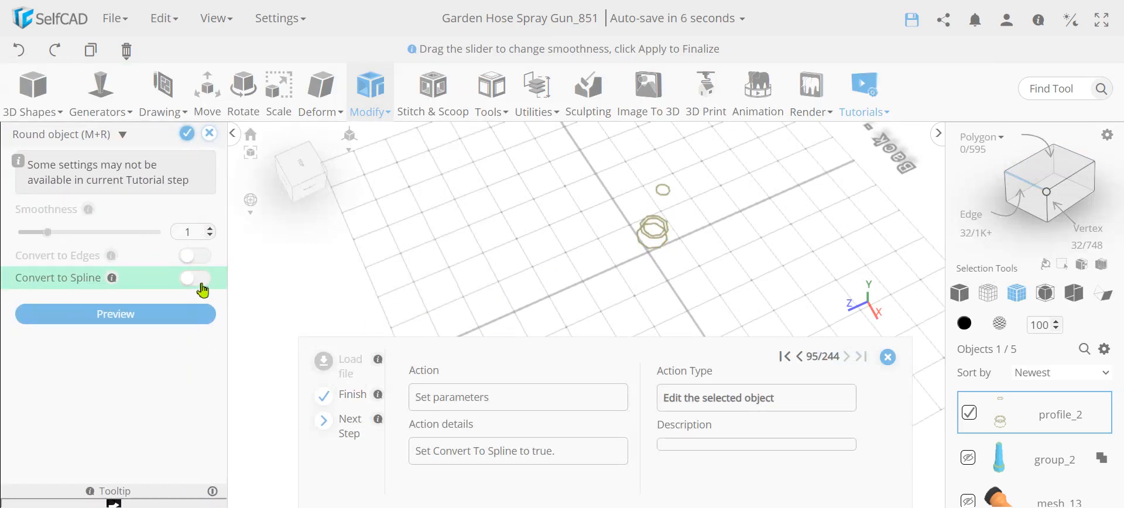
pyautogui.click(198, 280)
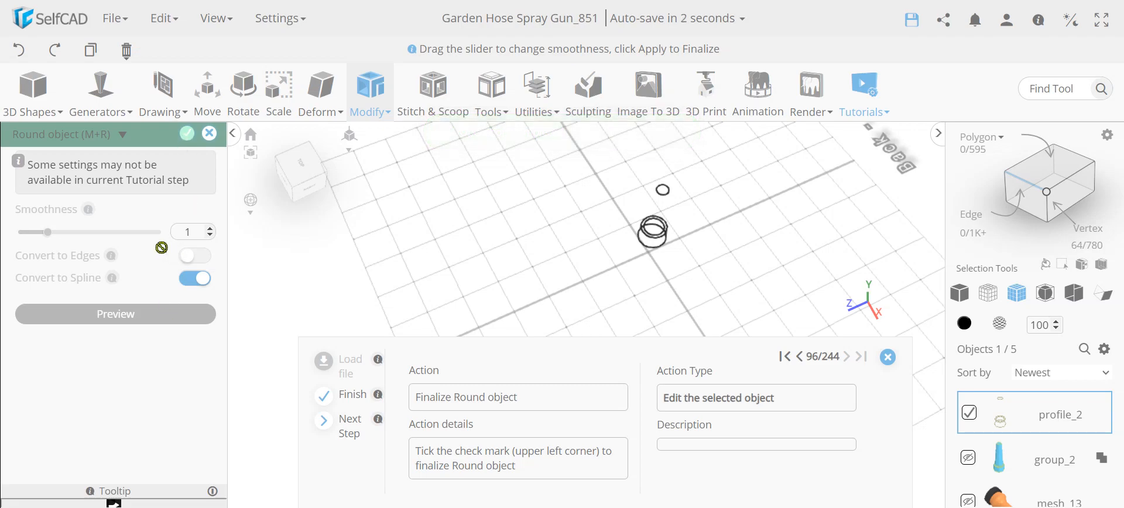
pyautogui.click(187, 136)
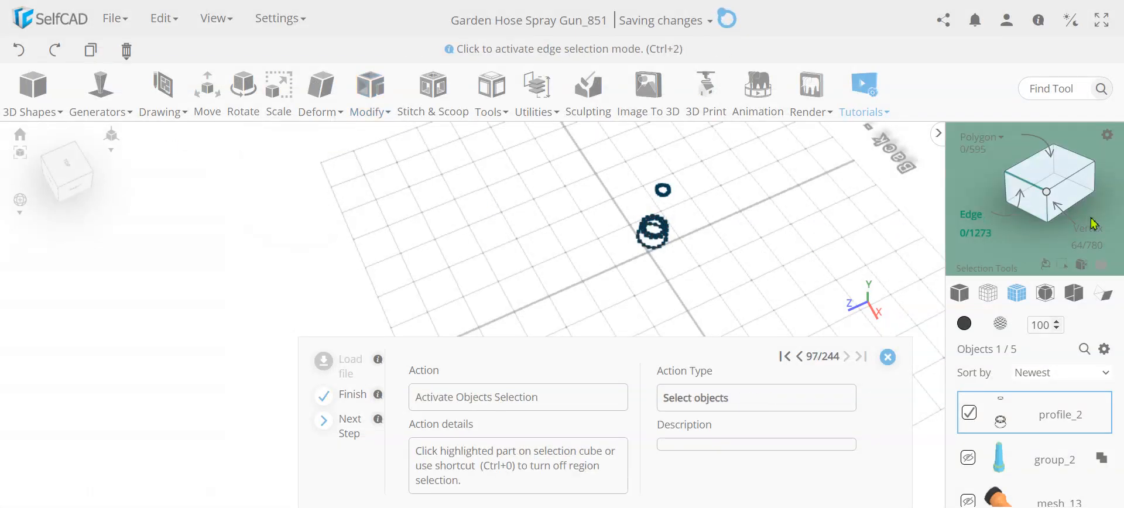
pyautogui.click(971, 220)
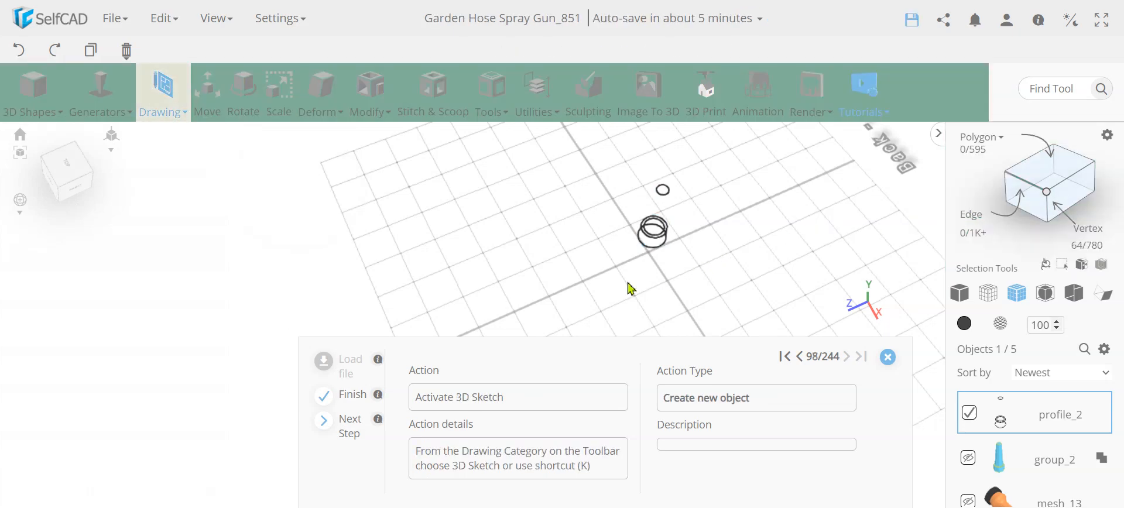
# Start a 3D Sketch and activate the Spline tool
pyautogui.click(158, 101)
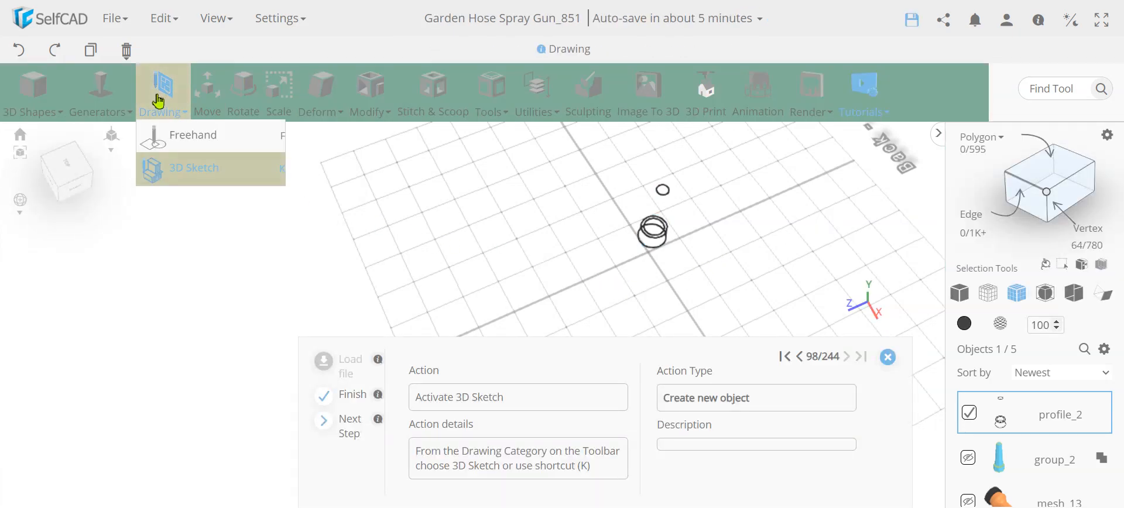
pyautogui.click(179, 169)
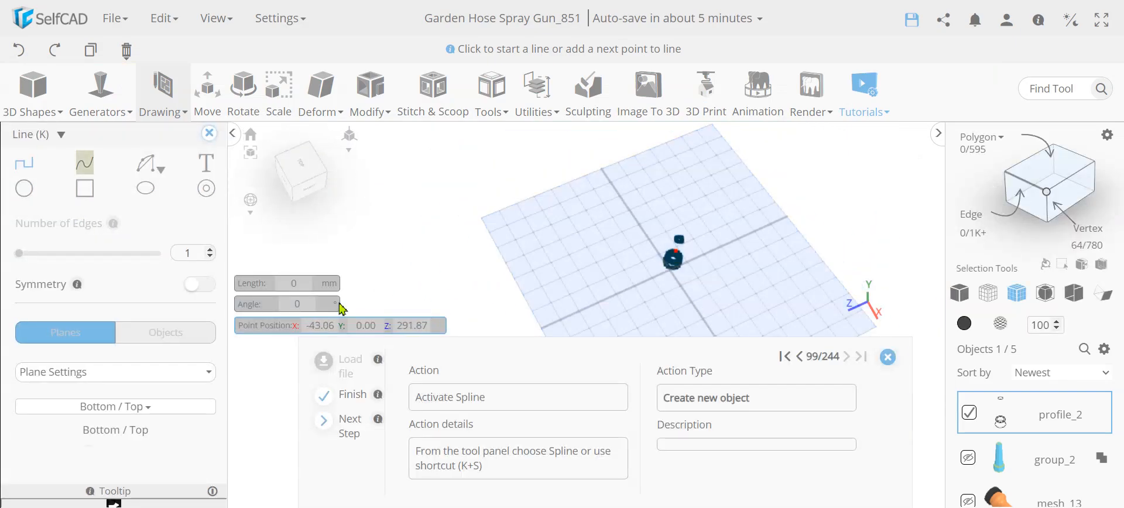
pyautogui.moveTo(406, 253); pyautogui.dragTo(538, 226, button='right')
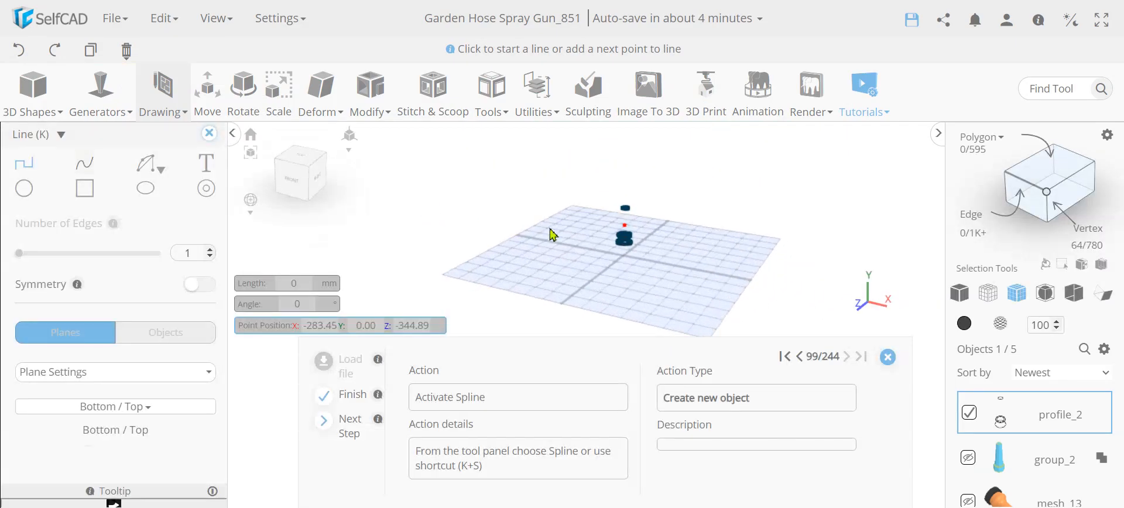
pyautogui.scroll(3, 629, 223)
pyautogui.press('s')
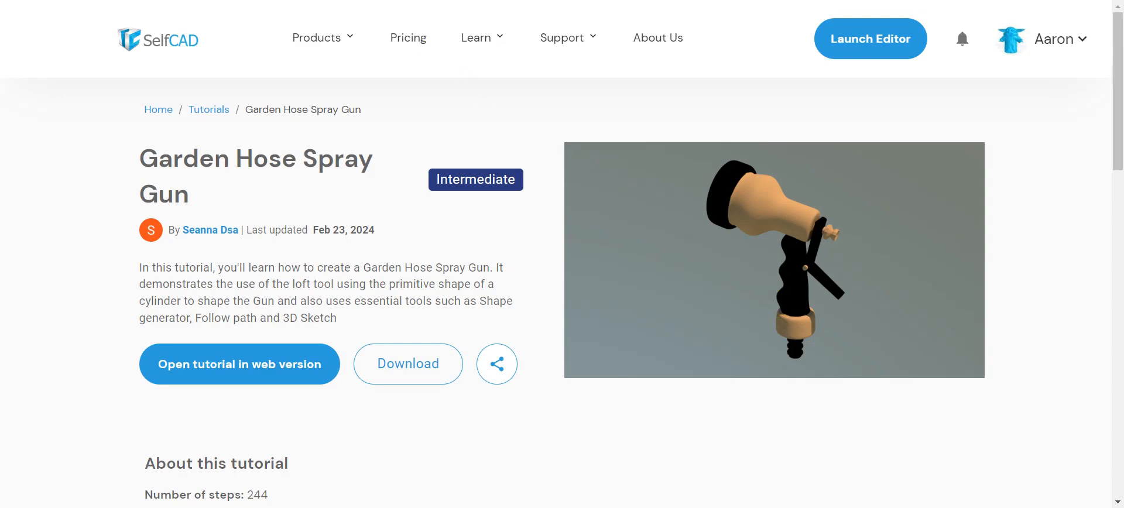
pyautogui.click(252, 0)
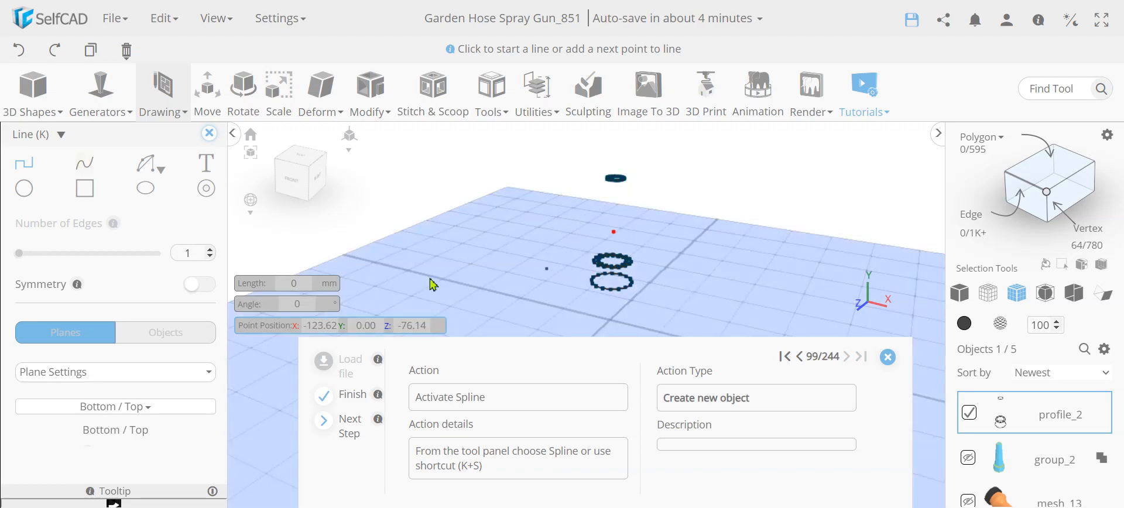
pyautogui.click(84, 168)
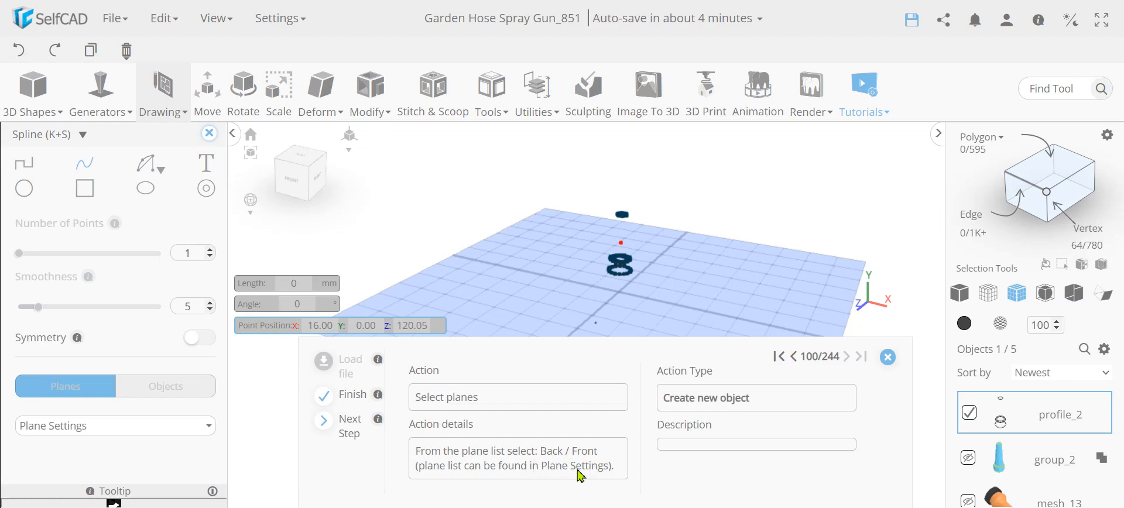
# Set the spline's drawing plane to Back / Front only, removing Bottom / Top, and deselect the rounded profile
pyautogui.click(75, 426)
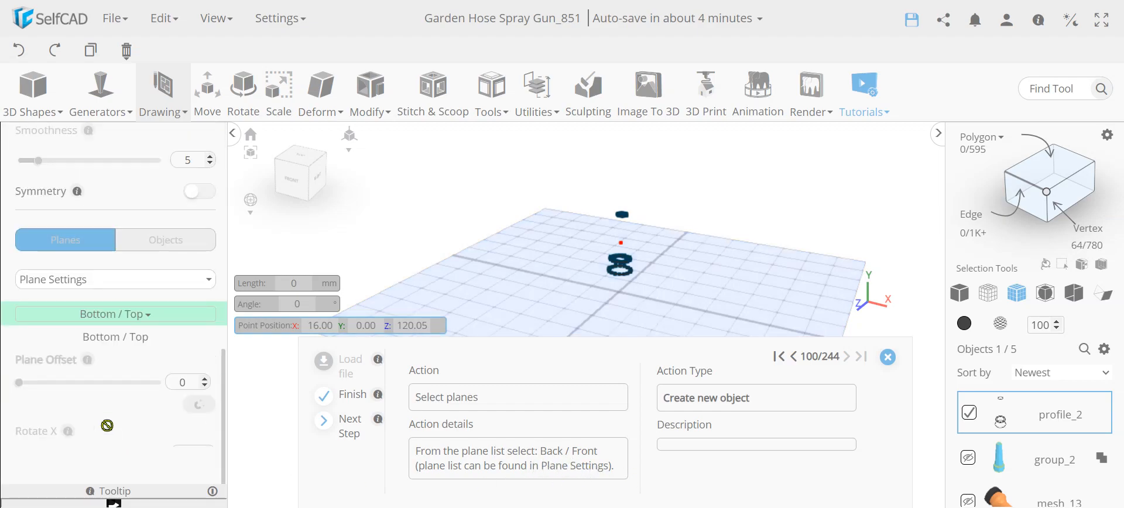
pyautogui.click(122, 319)
pyautogui.click(28, 355)
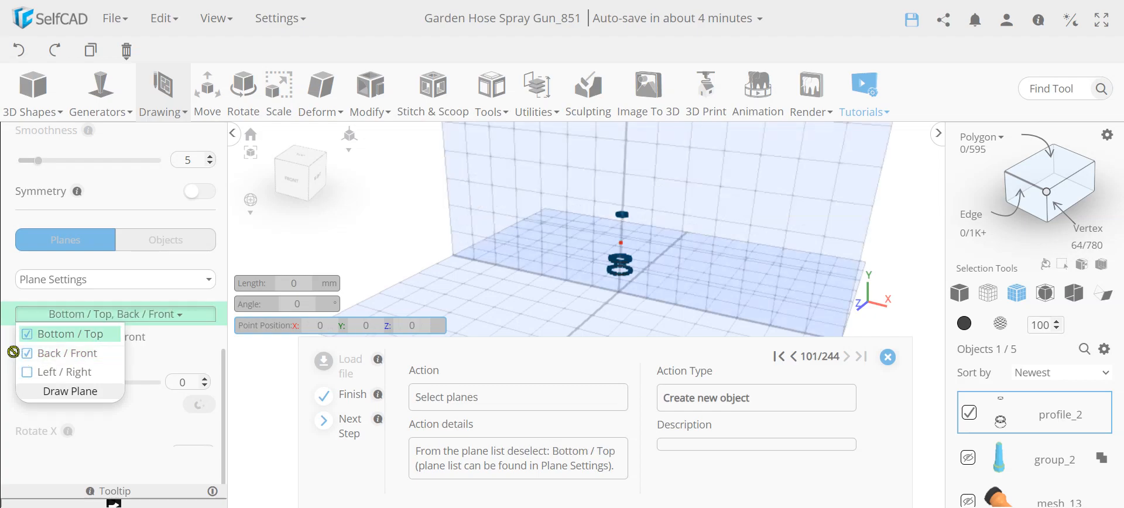
pyautogui.click(27, 335)
pyautogui.click(197, 350)
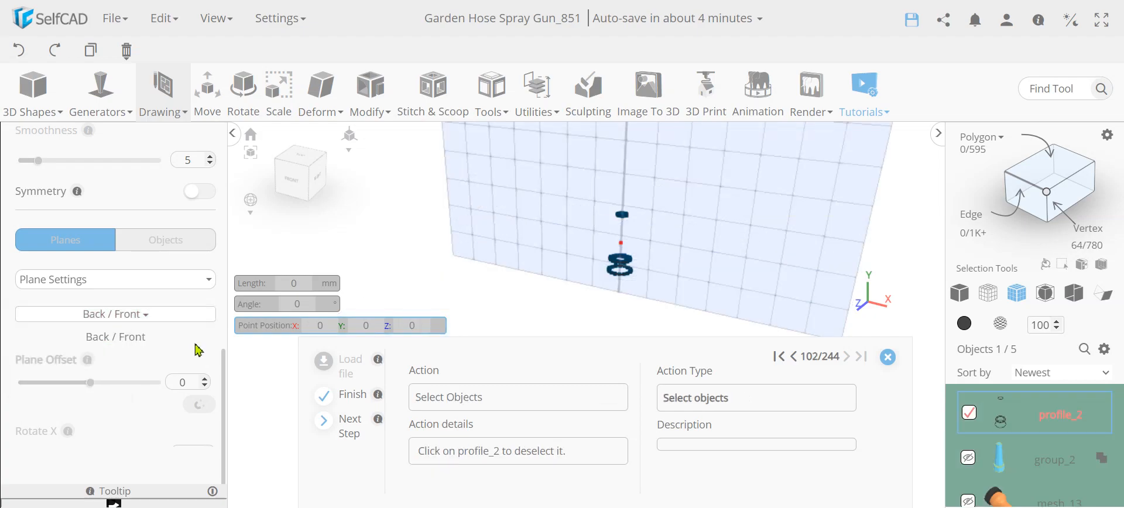
pyautogui.click(969, 414)
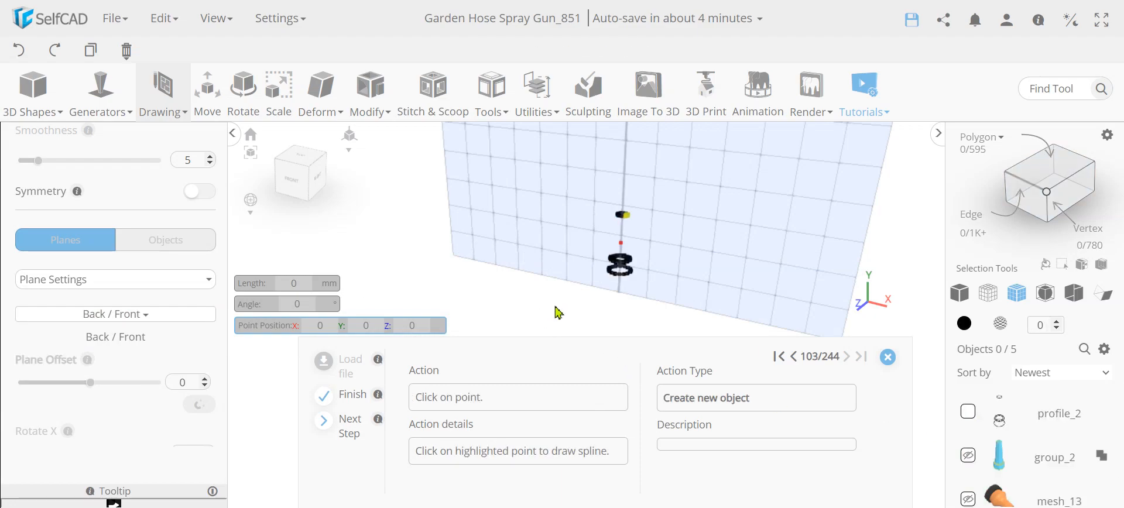
# Draw a straight spline joining the small upper ring to the inner larger ring on their positive X side, and deselect it
pyautogui.scroll(4, 632, 226)
pyautogui.click(624, 213)
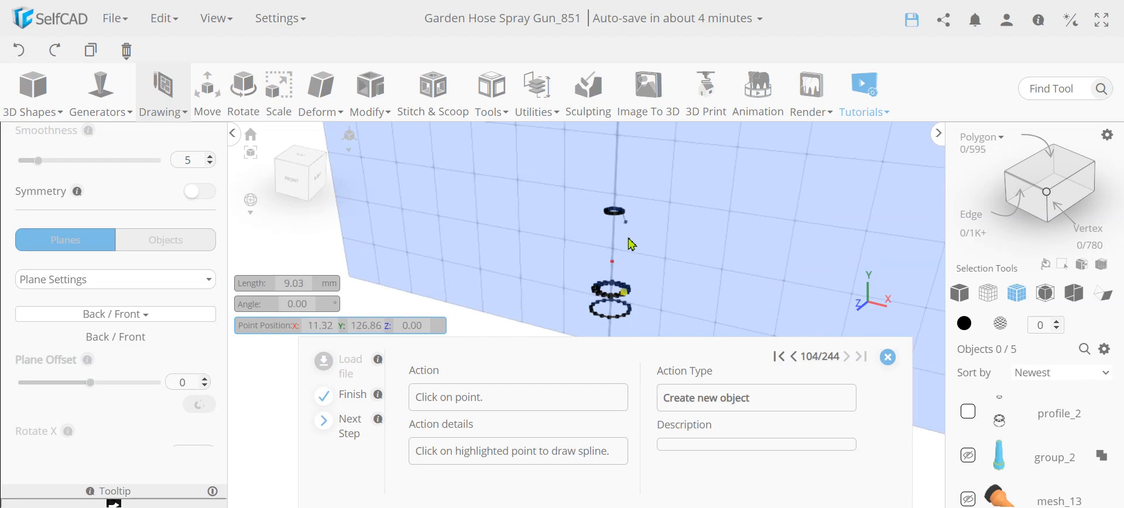
pyautogui.click(628, 293)
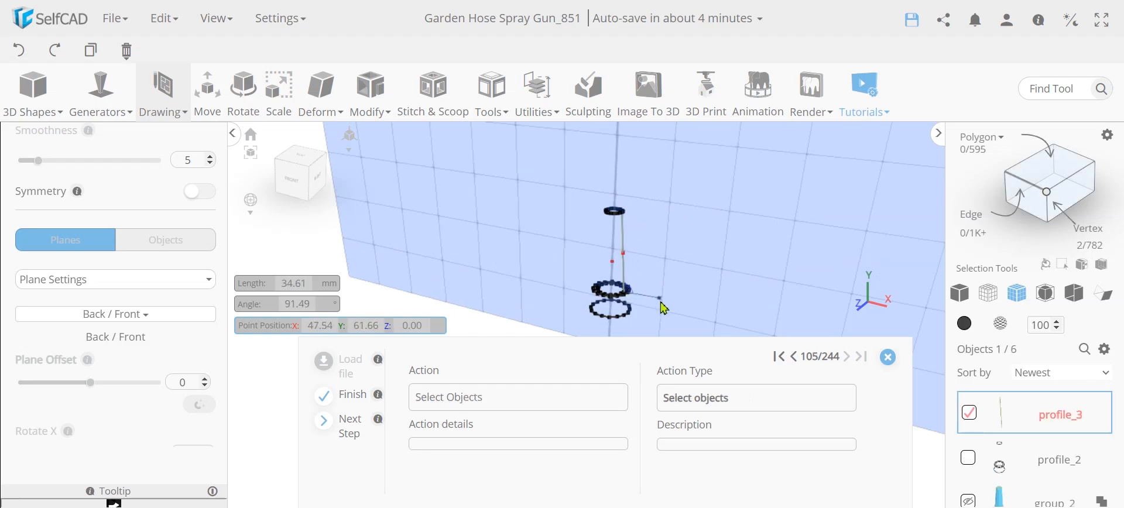
pyautogui.scroll(3, 120, 171)
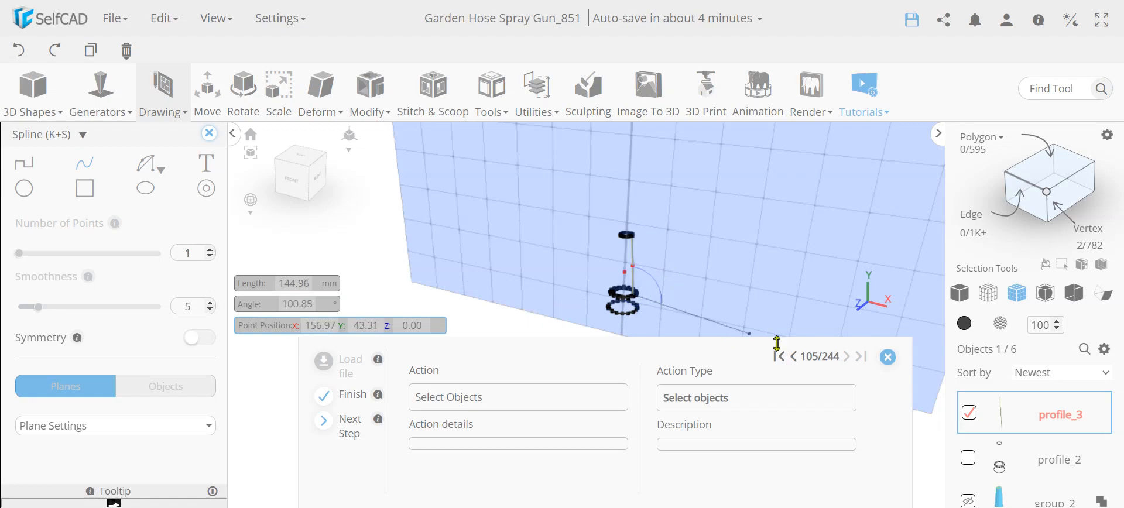
pyautogui.click(969, 417)
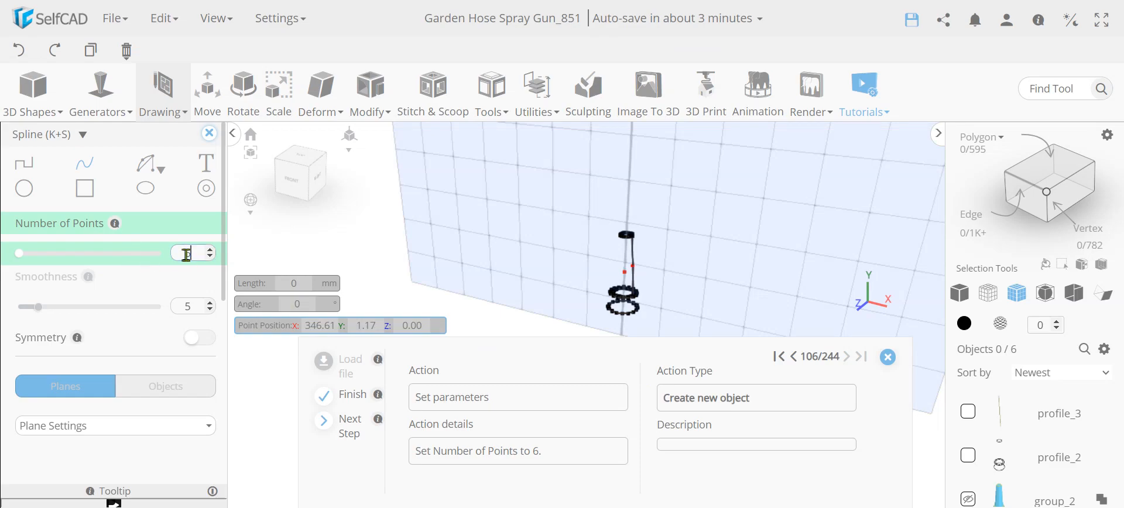
# Draw a second spline with Number of Points 6 between the same rings on the opposite side, and close the 3D Sketch
pyautogui.write('6')
pyautogui.click(625, 235)
pyautogui.click(619, 292)
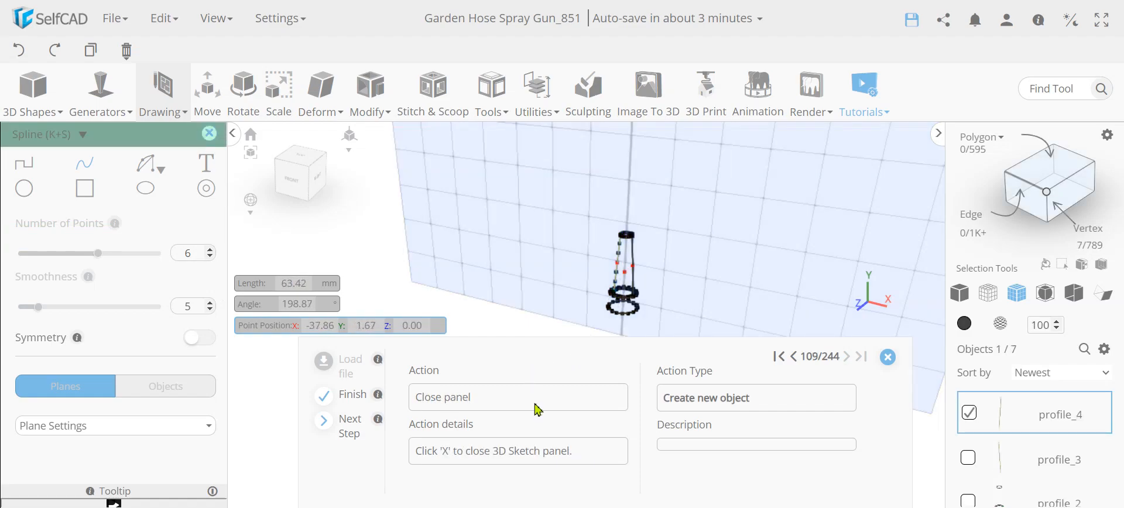
pyautogui.scroll(5, 646, 294)
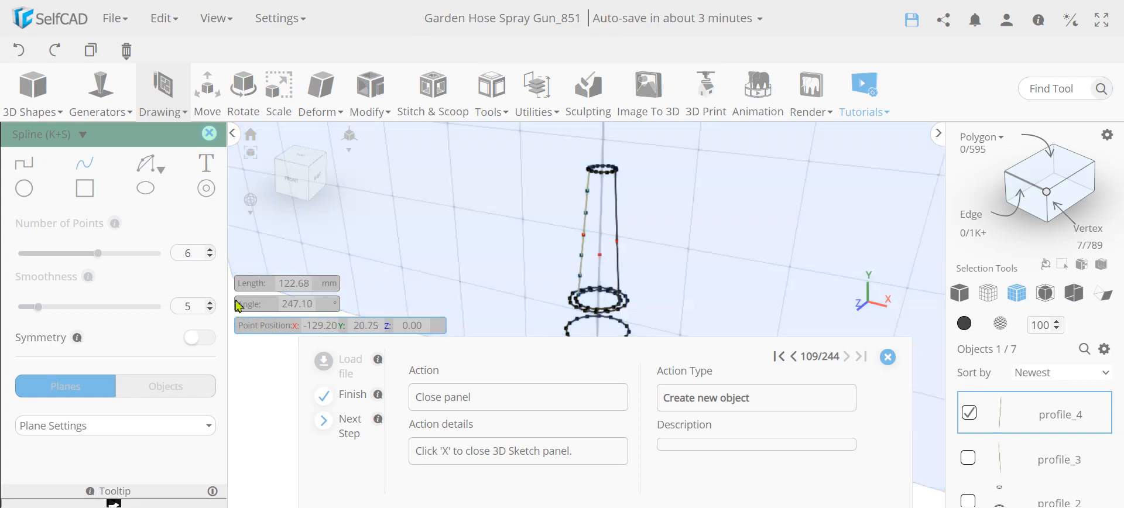
pyautogui.click(209, 133)
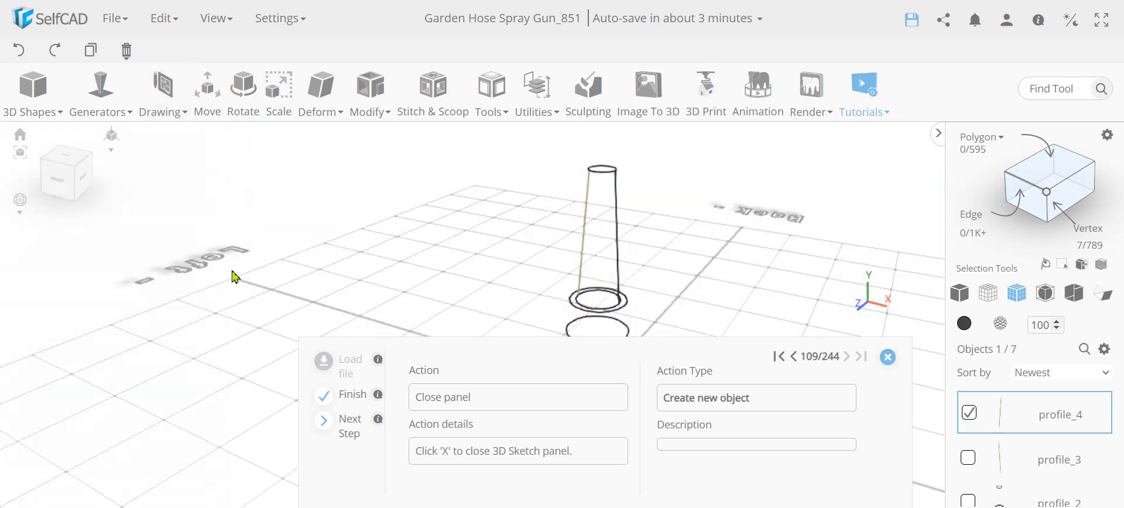
# Move three alternating vertices of the six-point spline to X -18 to form finger grooves, and return to object selection
pyautogui.click(1047, 194)
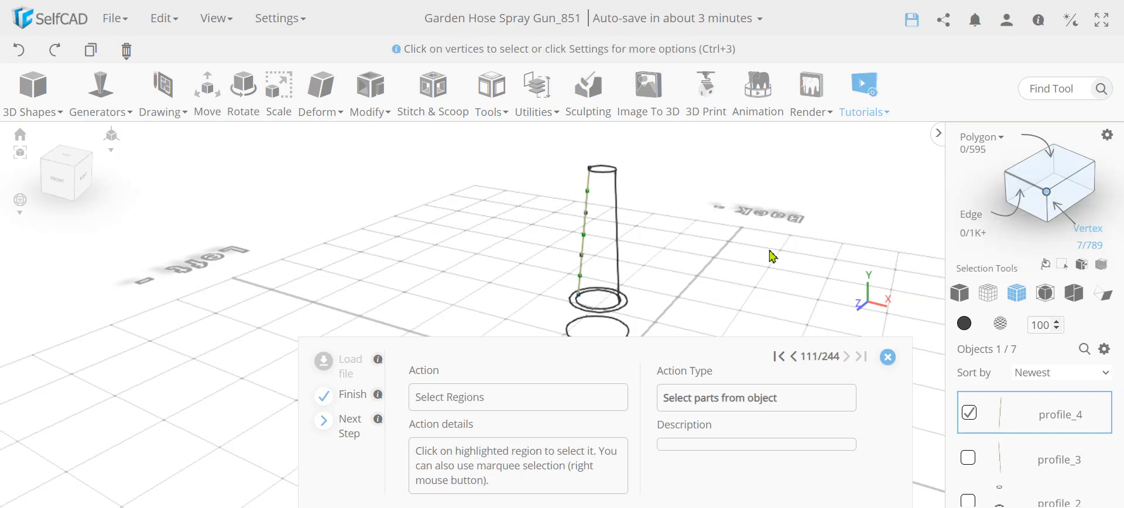
pyautogui.moveTo(730, 245); pyautogui.dragTo(765, 224)
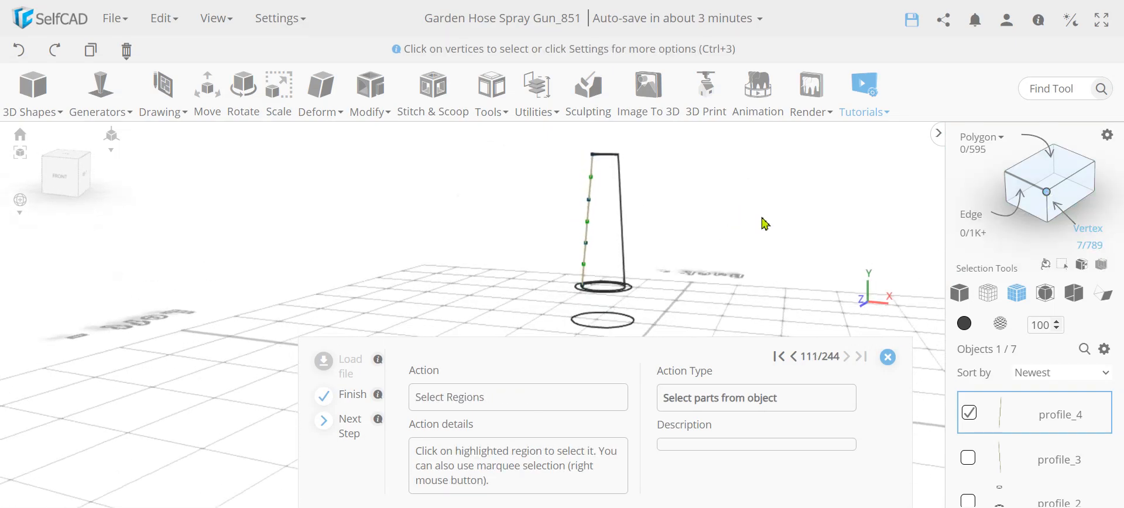
pyautogui.click(591, 176)
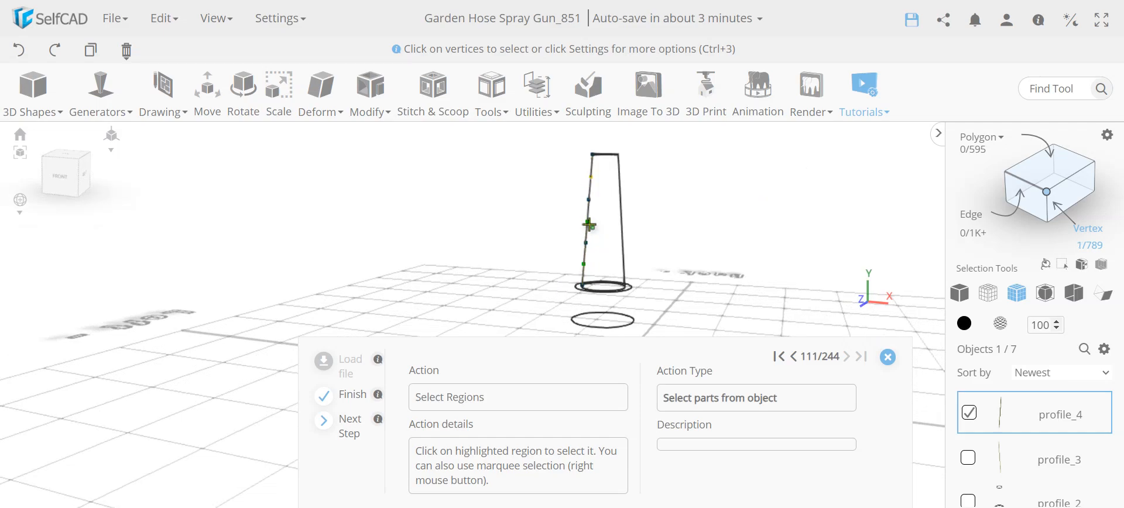
pyautogui.click(583, 264)
pyautogui.press('m')
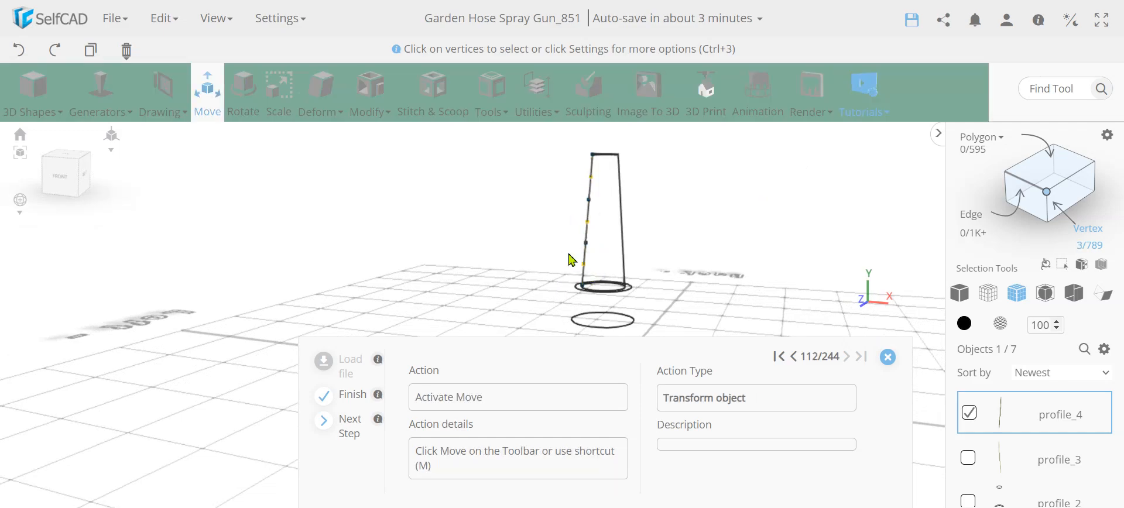
pyautogui.click(211, 97)
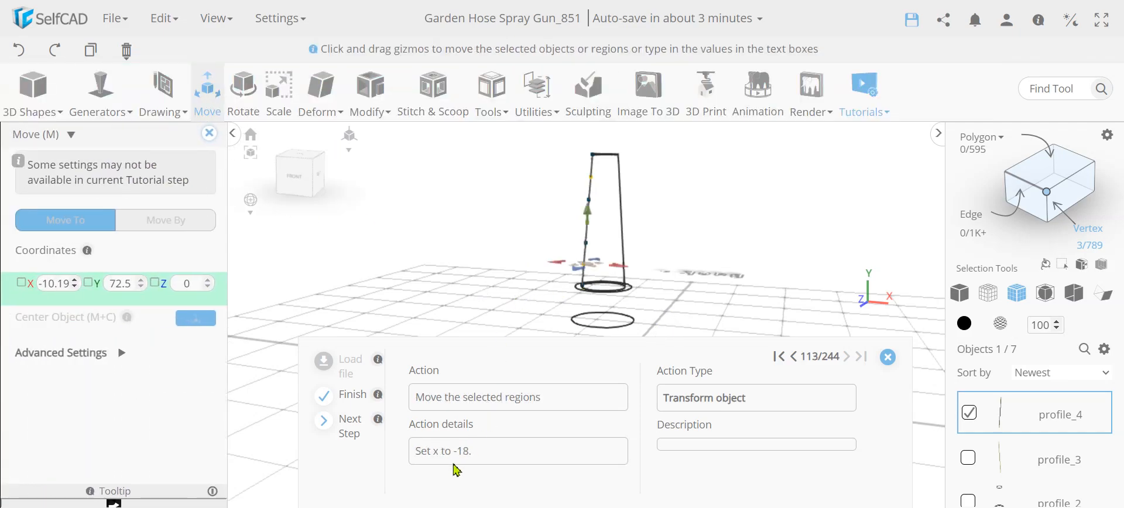
pyautogui.moveTo(616, 265); pyautogui.dragTo(615, 268, button='right')
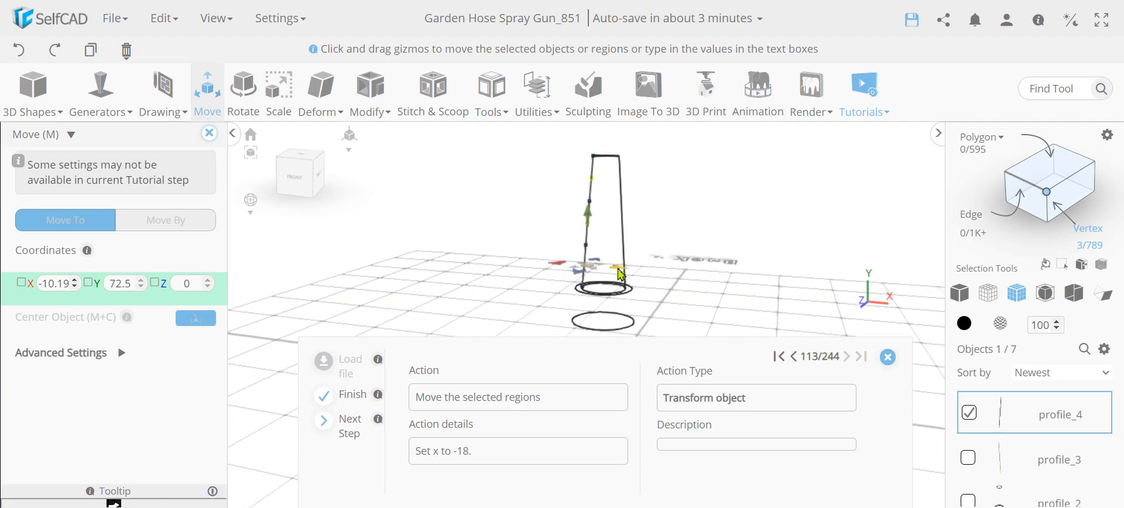
pyautogui.click(352, 426)
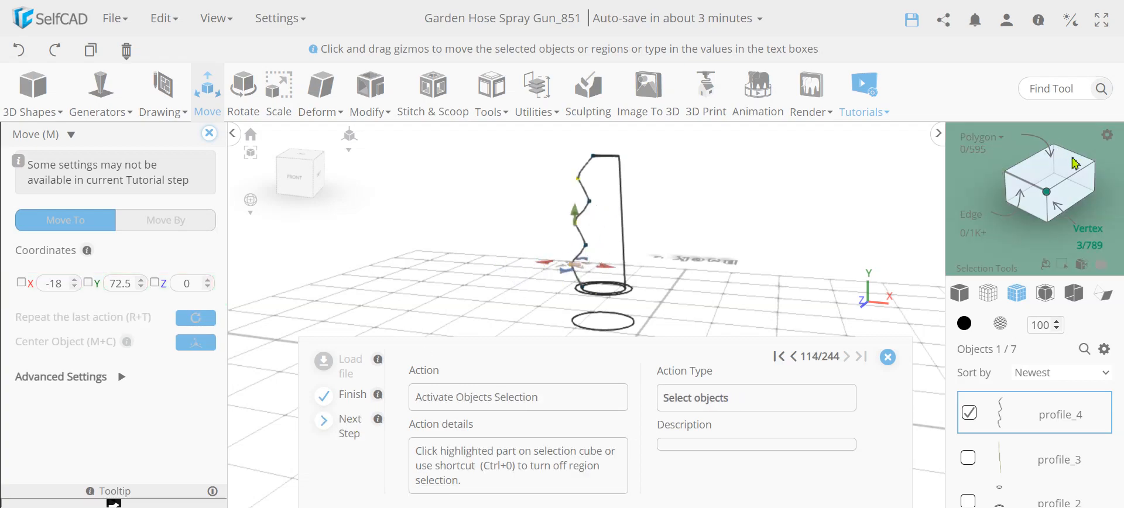
pyautogui.click(1048, 194)
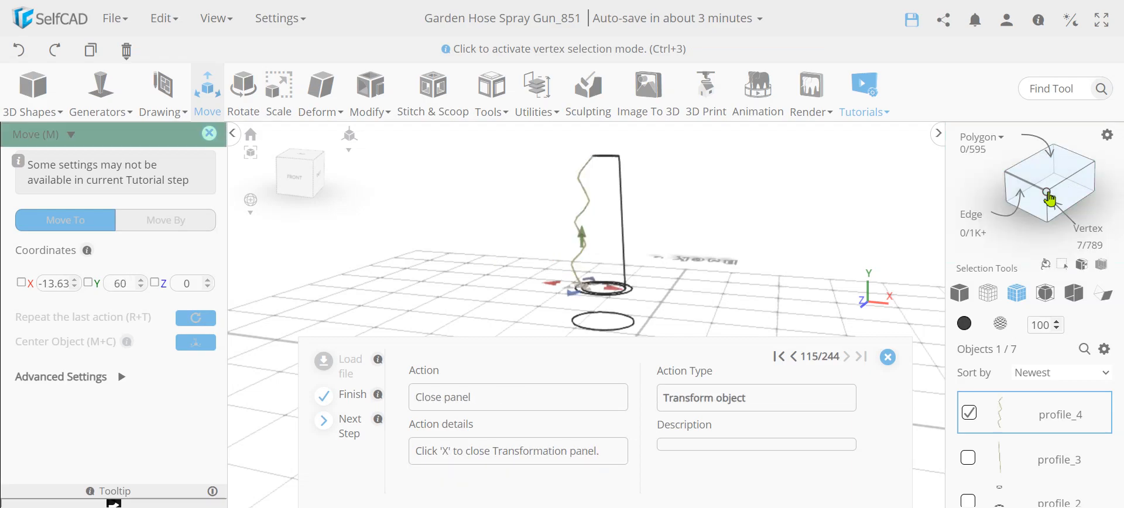
pyautogui.click(210, 135)
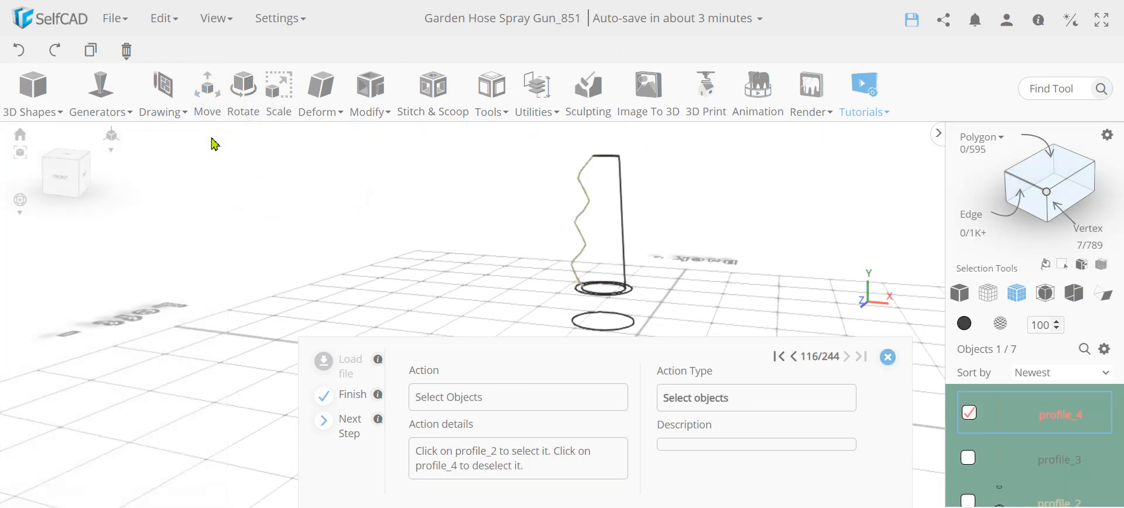
# Deselect profile_4 and start a Loft through the rings of profile_2
pyautogui.moveTo(411, 290); pyautogui.dragTo(543, 280, button='right')
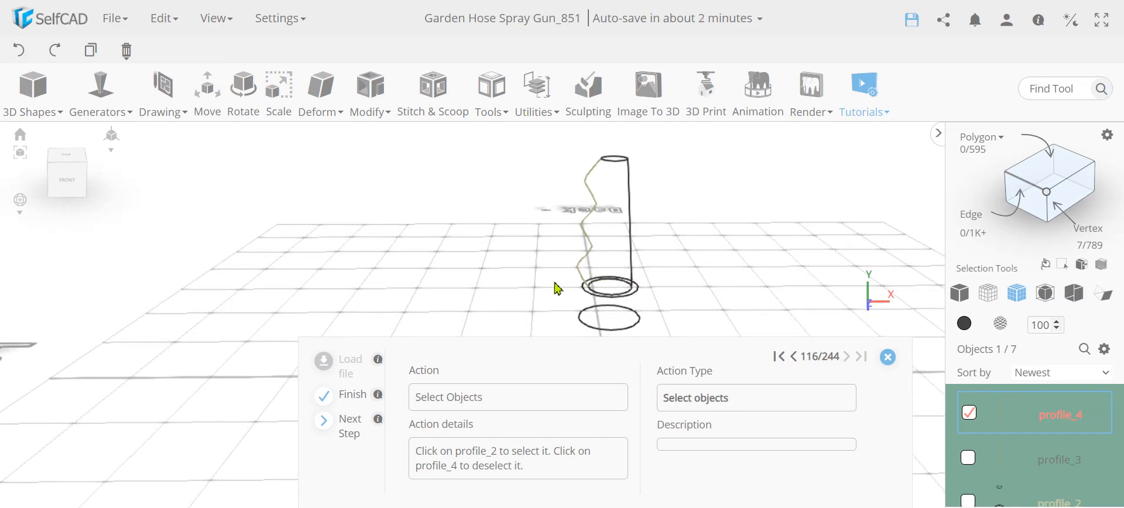
pyautogui.moveTo(469, 284); pyautogui.dragTo(481, 253, button='right')
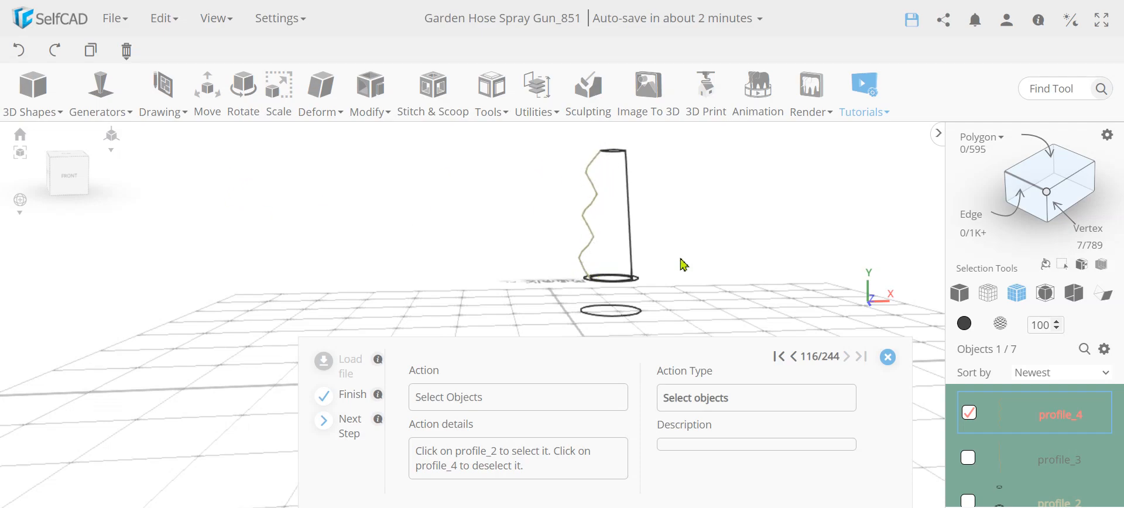
pyautogui.click(968, 412)
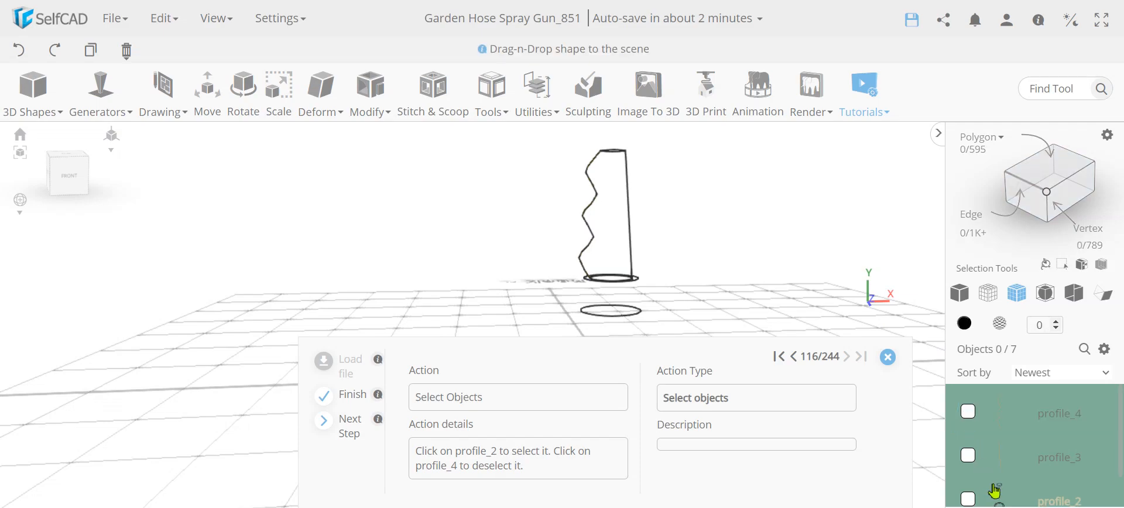
pyautogui.click(970, 500)
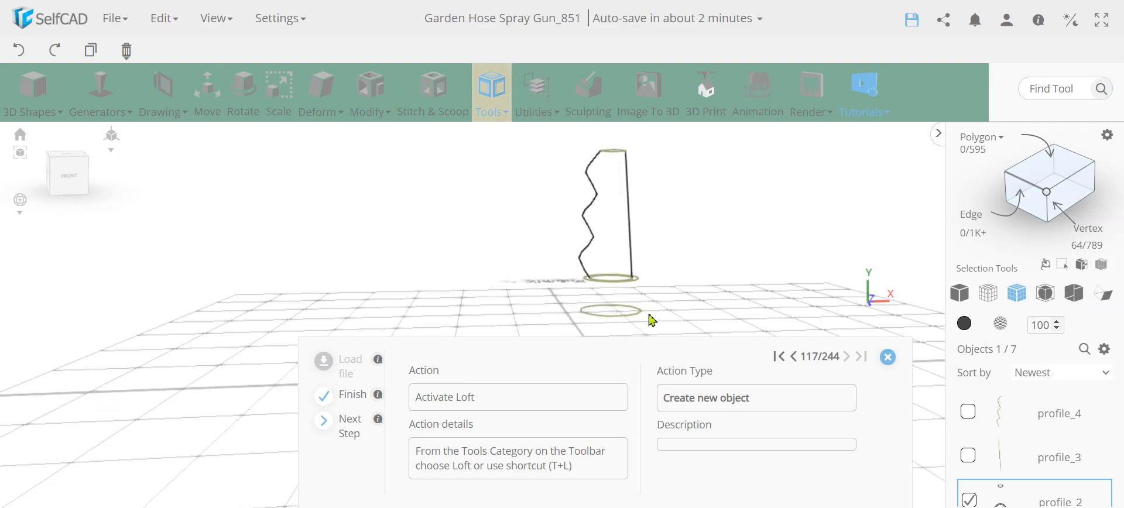
pyautogui.moveTo(491, 93)
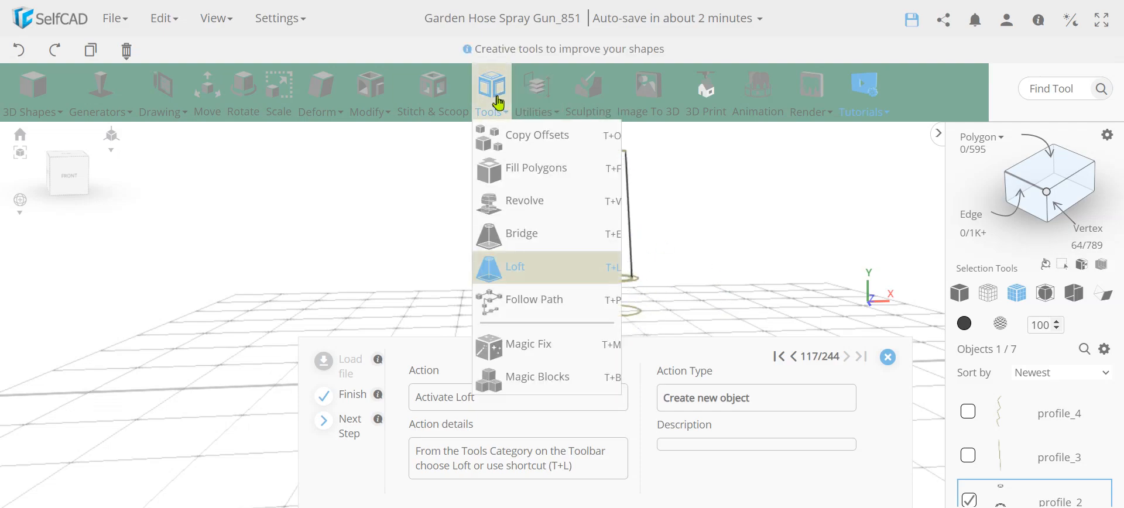
pyautogui.click(525, 268)
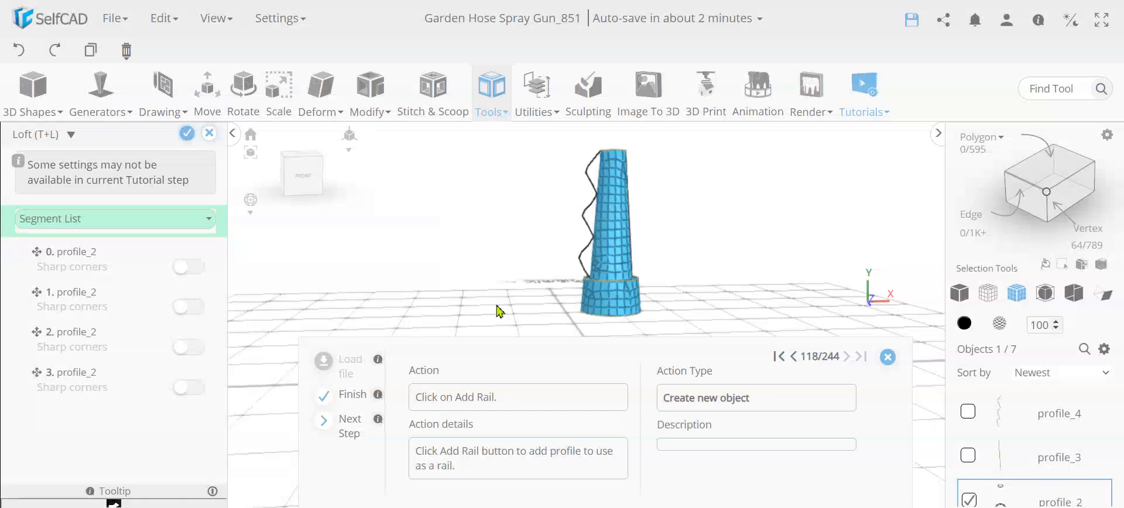
# Add the straight spline profile_3 as a rail of the loft
pyautogui.moveTo(525, 281); pyautogui.dragTo(598, 235)
pyautogui.scroll(3, 607, 246)
pyautogui.scroll(-4, 607, 246)
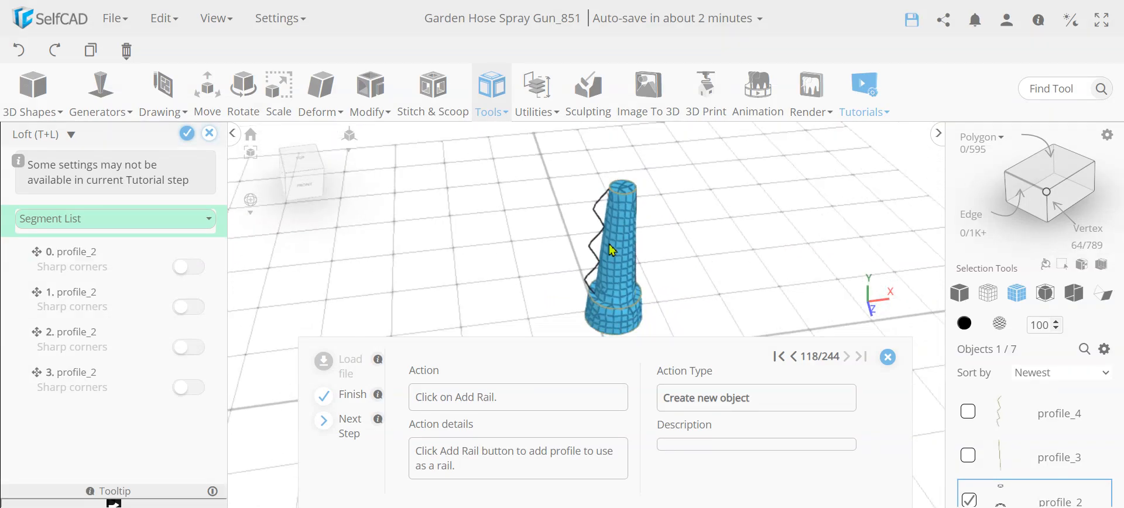
pyautogui.click(110, 224)
pyautogui.click(68, 279)
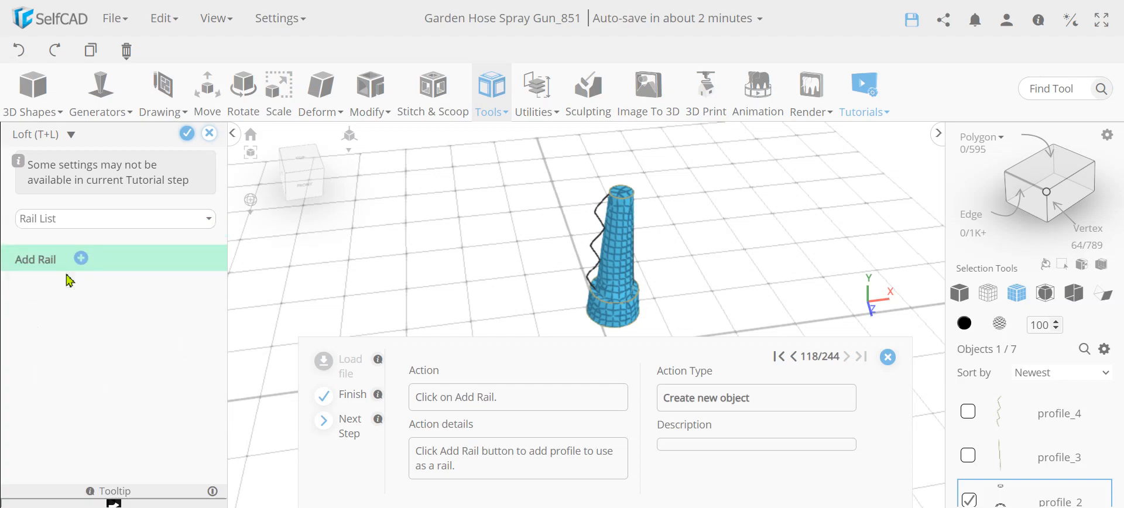
pyautogui.moveTo(488, 261); pyautogui.dragTo(502, 246)
pyautogui.moveTo(602, 288); pyautogui.dragTo(654, 319)
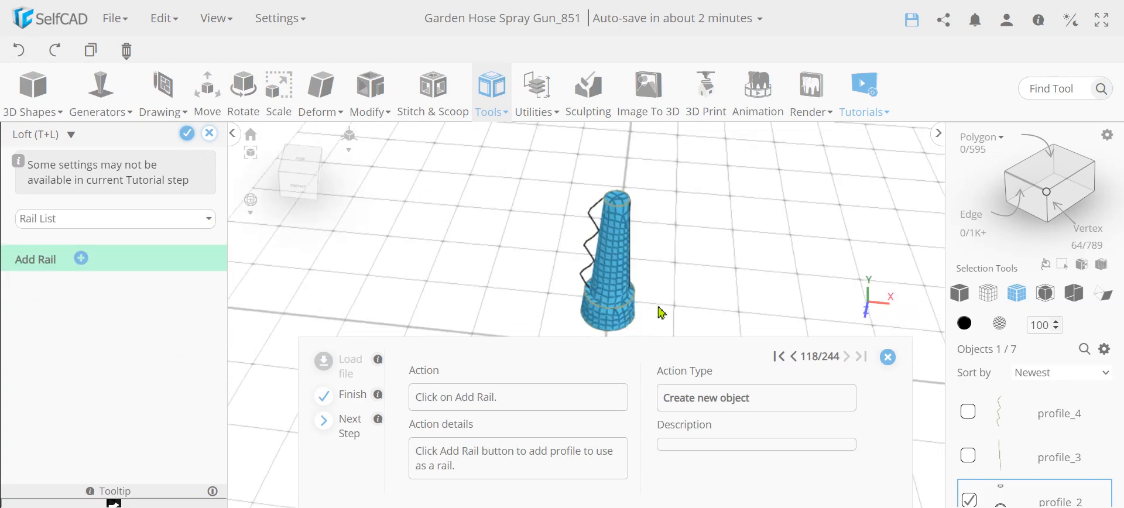
pyautogui.click(494, 94)
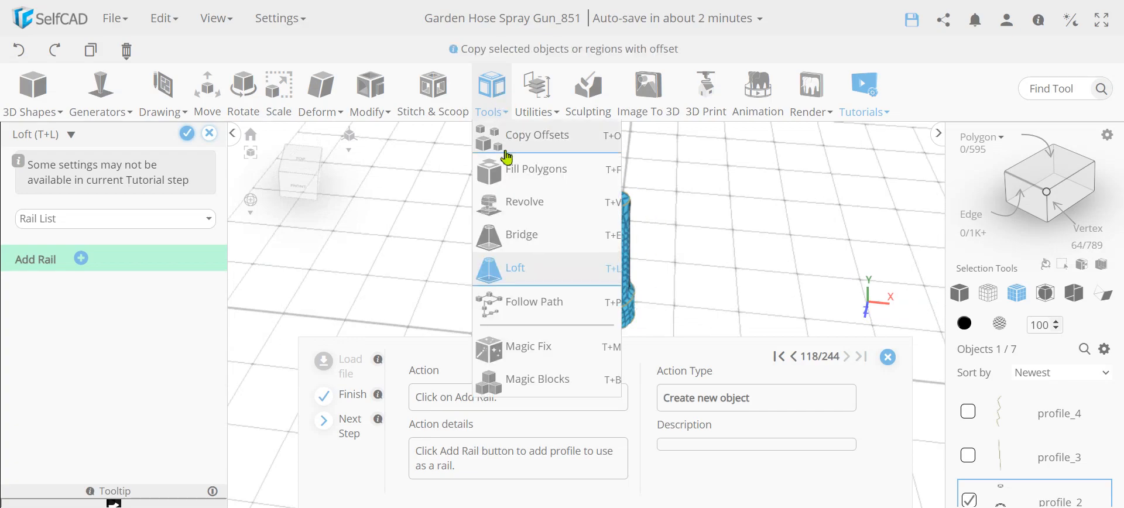
pyautogui.moveTo(626, 313)
pyautogui.mouseDown()
pyautogui.moveTo(634, 284)
pyautogui.moveTo(616, 268)
pyautogui.moveTo(617, 303)
pyautogui.mouseUp()
pyautogui.scroll(3, 598, 285)
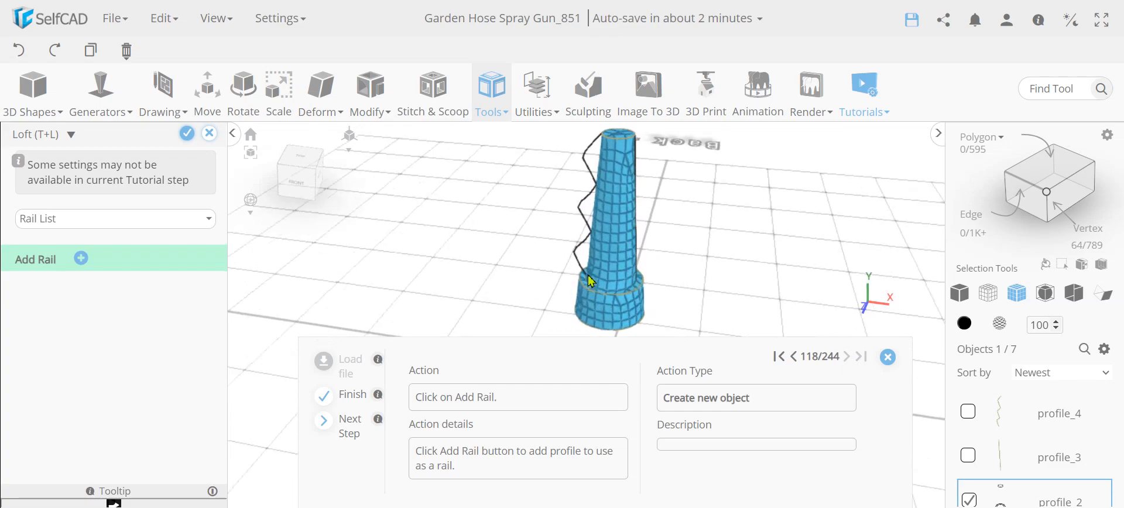
pyautogui.moveTo(775, 271); pyautogui.dragTo(736, 279)
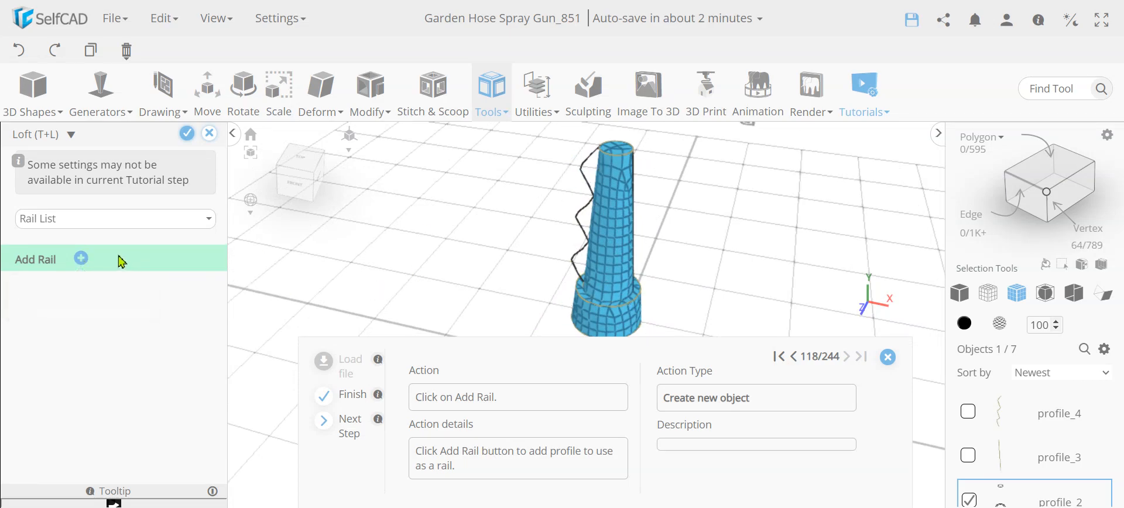
pyautogui.click(81, 258)
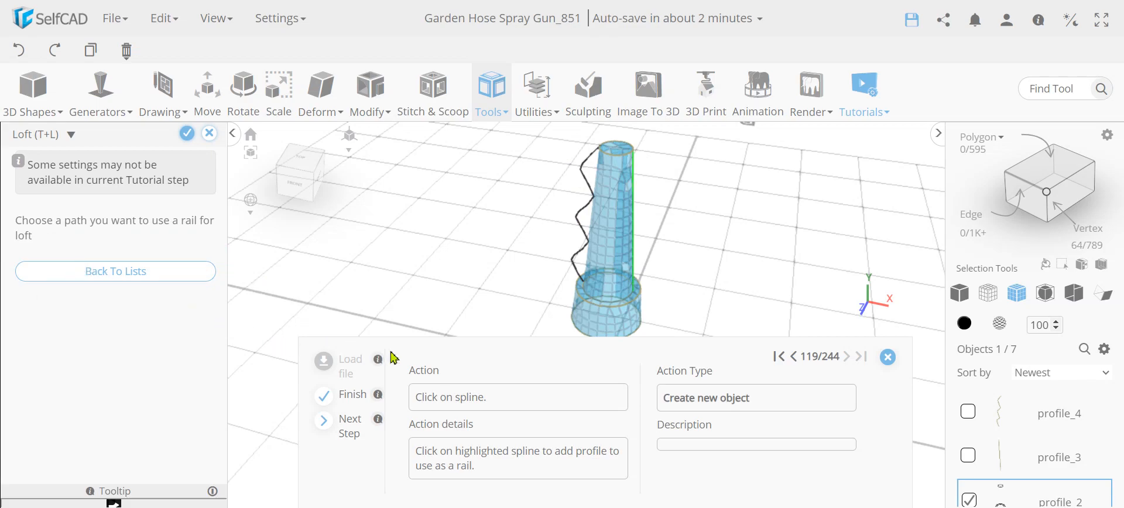
pyautogui.moveTo(756, 309); pyautogui.dragTo(694, 314)
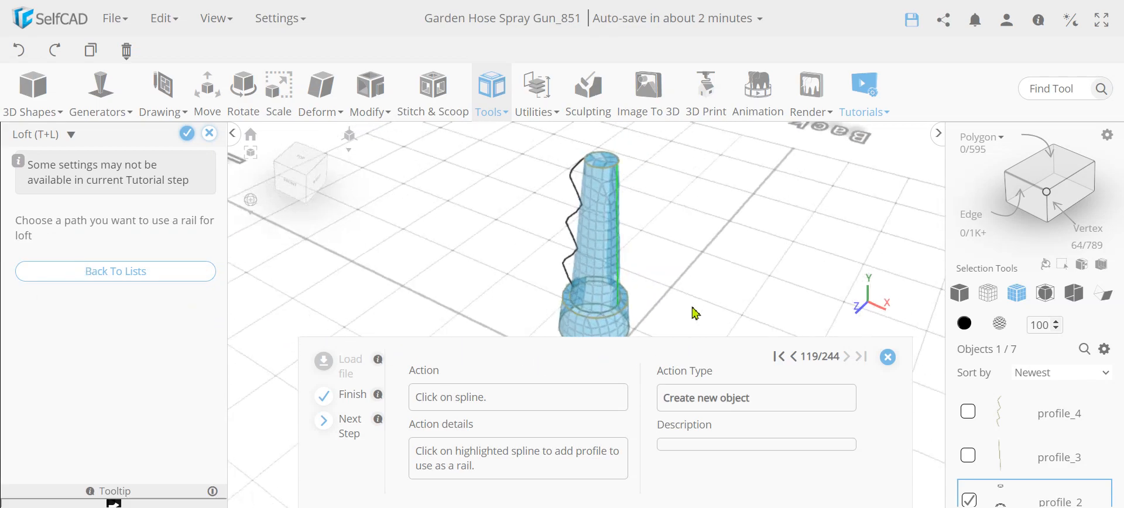
pyautogui.click(615, 264)
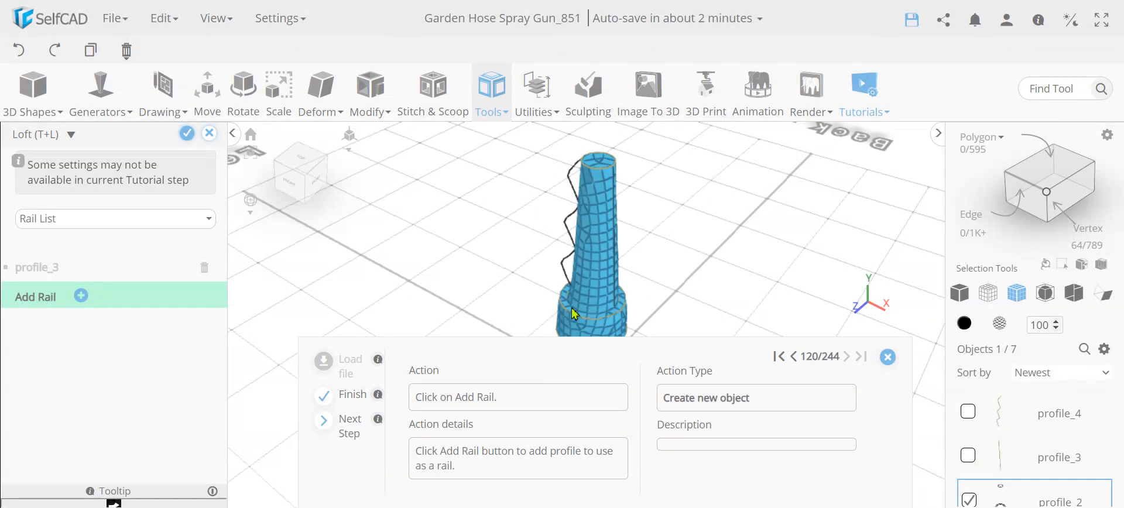
# Add the wavy spline profile_4 as the second loft rail and inspect the grooved handle from several angles
pyautogui.click(79, 296)
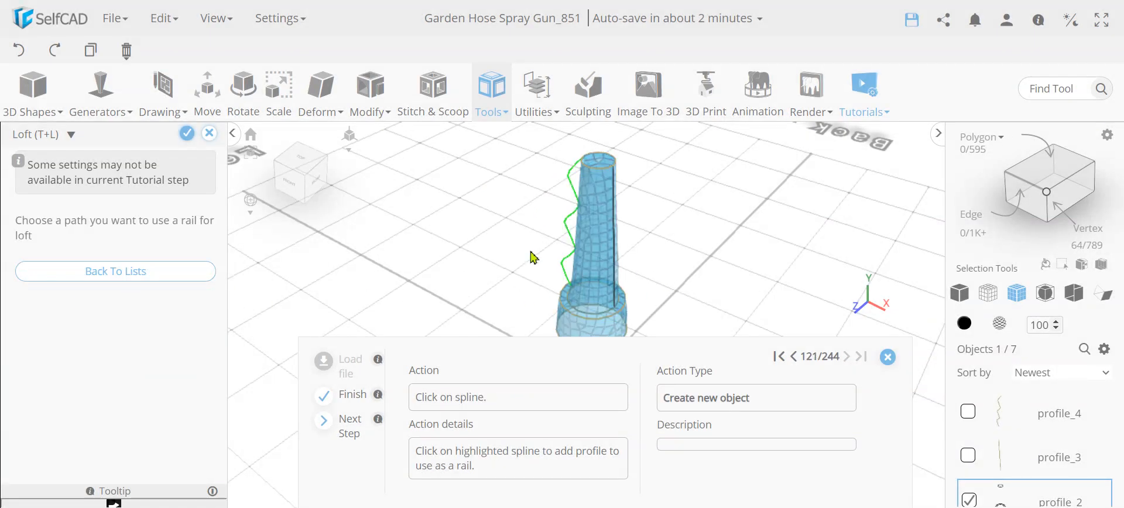
pyautogui.click(573, 241)
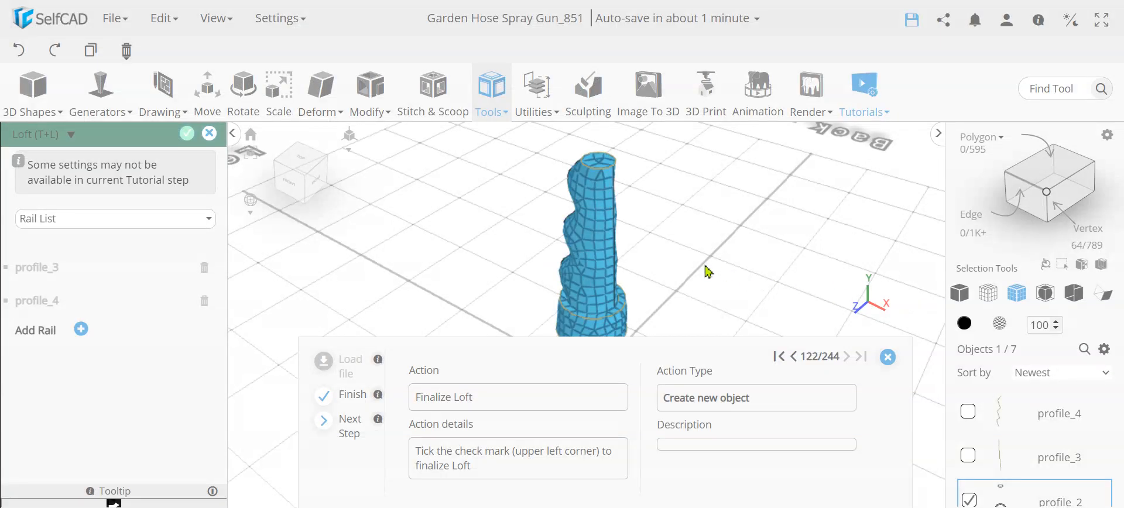
pyautogui.moveTo(707, 270)
pyautogui.mouseDown()
pyautogui.moveTo(590, 255)
pyautogui.moveTo(574, 281)
pyautogui.moveTo(730, 266)
pyautogui.moveTo(713, 283)
pyautogui.mouseUp()
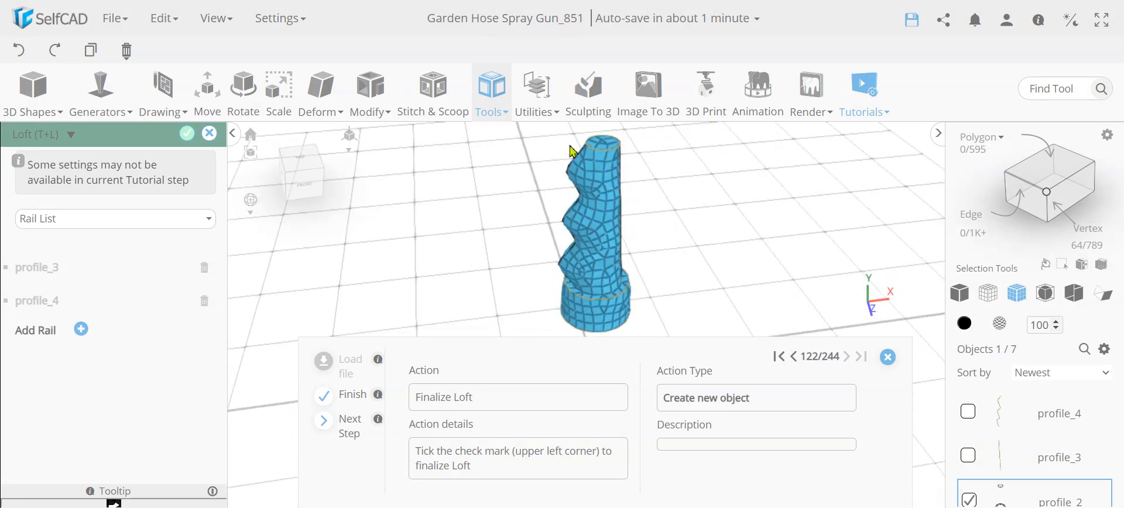
pyautogui.moveTo(742, 288); pyautogui.dragTo(810, 250)
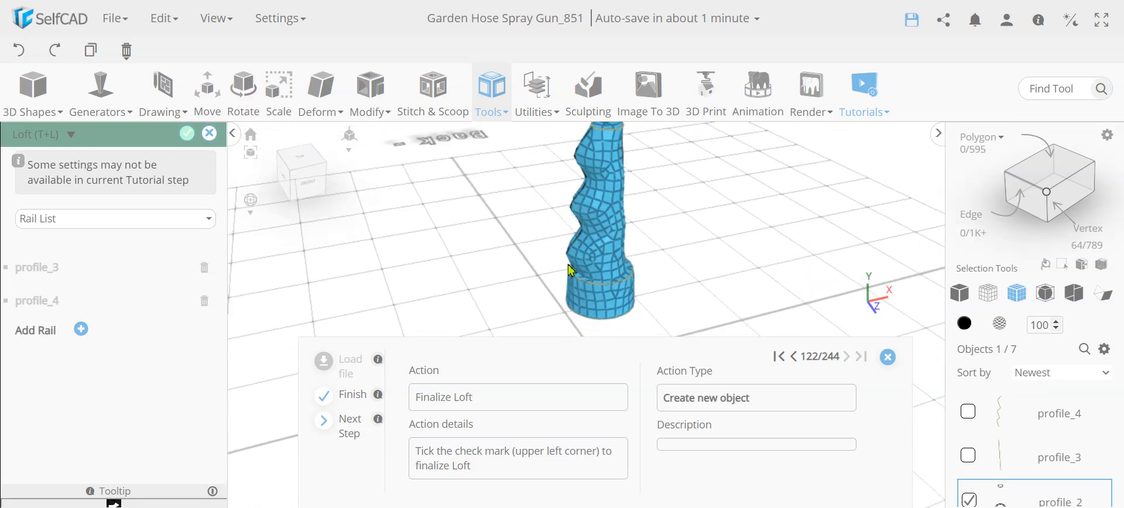
# Inspect the grooved handle preview from several angles and finalize the Loft along both rails
pyautogui.moveTo(713, 212); pyautogui.dragTo(585, 214)
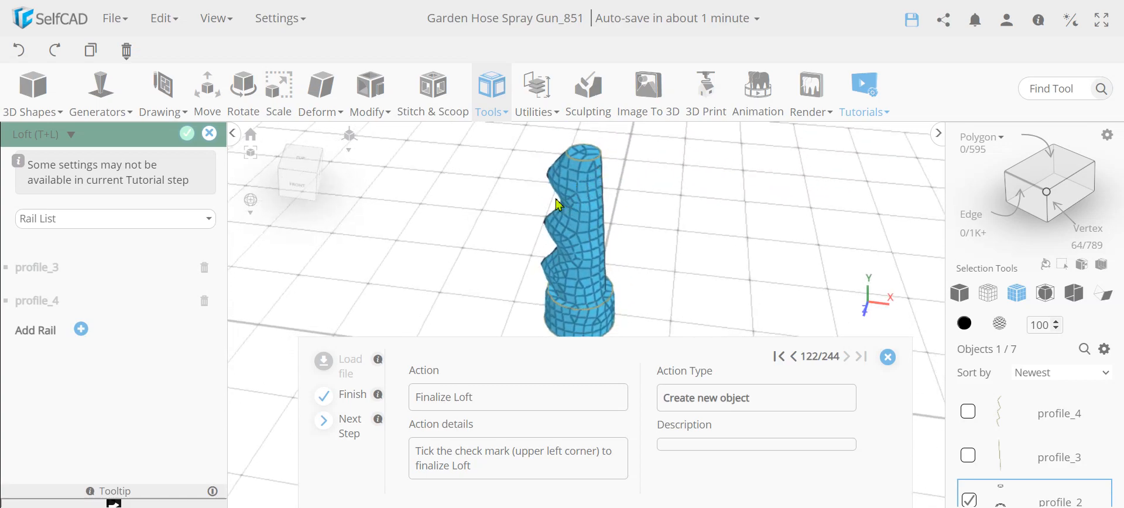
pyautogui.moveTo(678, 245); pyautogui.dragTo(743, 257)
pyautogui.moveTo(668, 241); pyautogui.dragTo(591, 167)
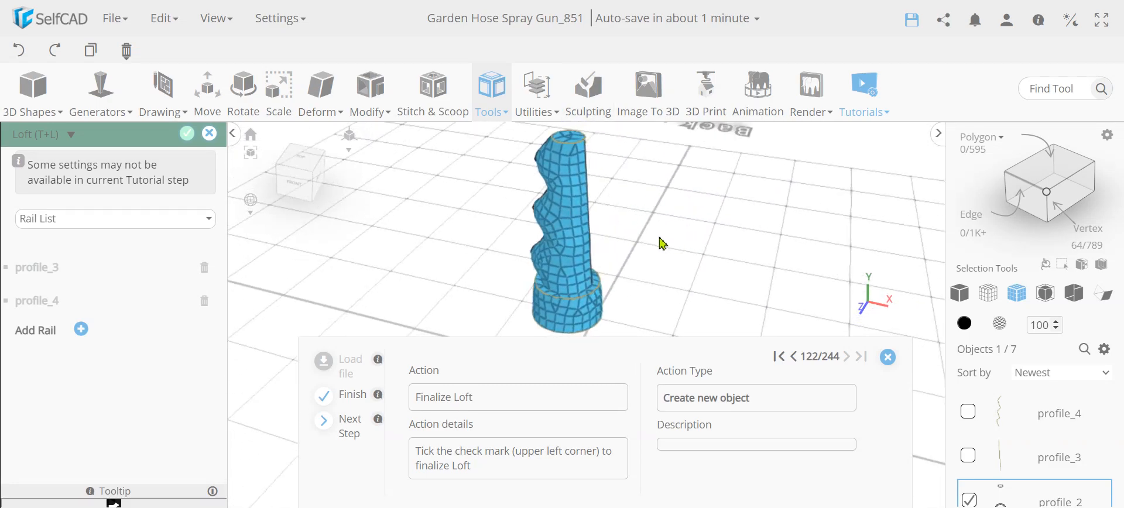
pyautogui.moveTo(606, 216); pyautogui.dragTo(564, 175)
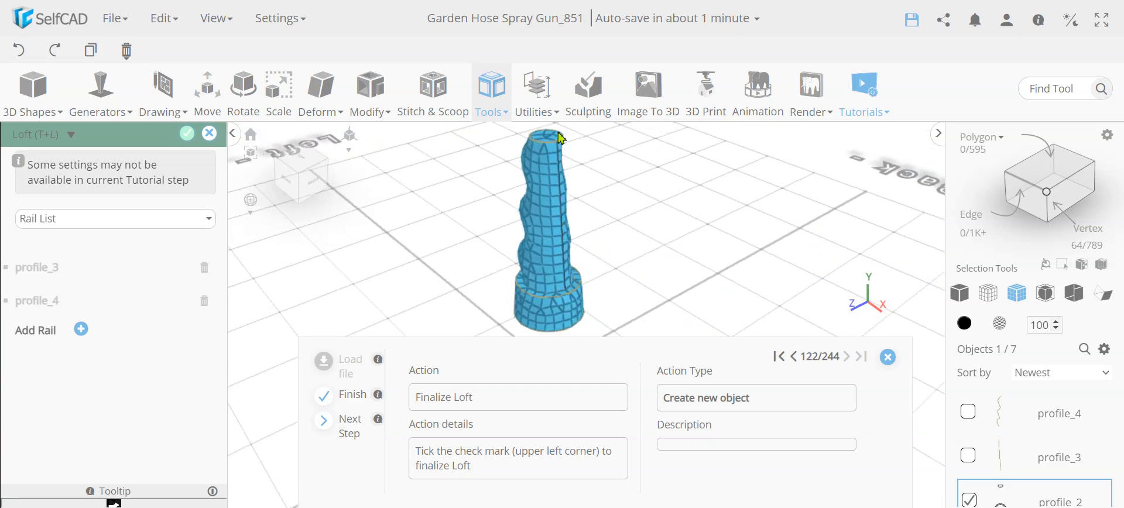
pyautogui.moveTo(573, 162); pyautogui.dragTo(690, 252)
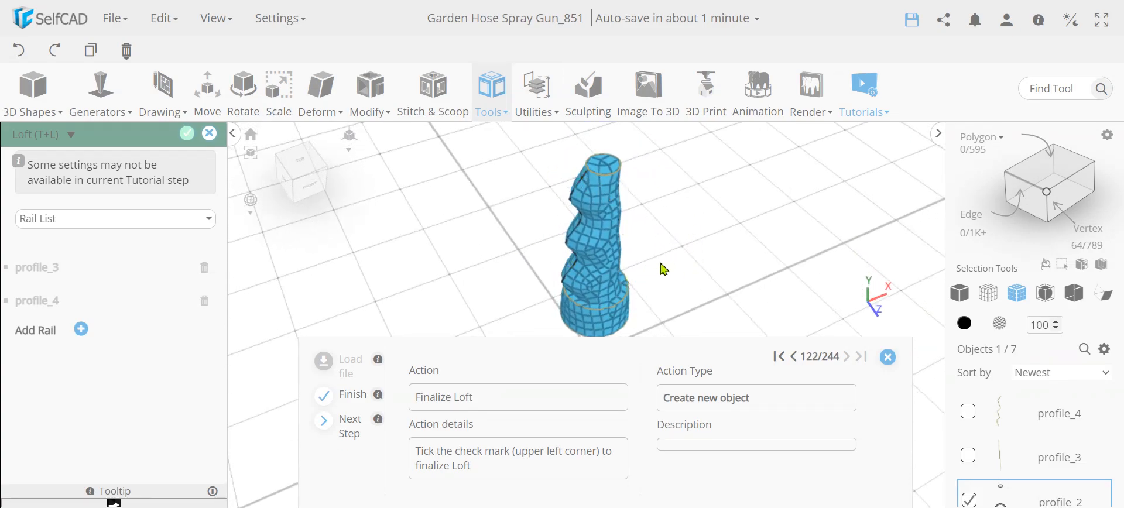
pyautogui.click(187, 133)
# Examine the lofted handle's top rim, finger grooves and base collar from different angles and distances
pyautogui.moveTo(702, 271); pyautogui.dragTo(736, 258)
pyautogui.moveTo(715, 294); pyautogui.dragTo(677, 232)
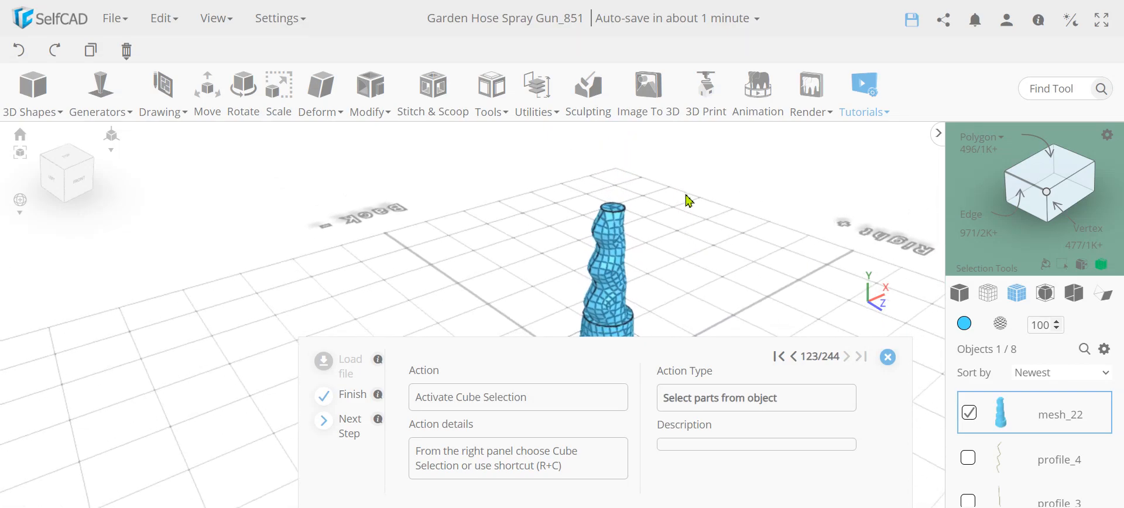
pyautogui.scroll(5, 592, 323)
pyautogui.scroll(-5, 597, 328)
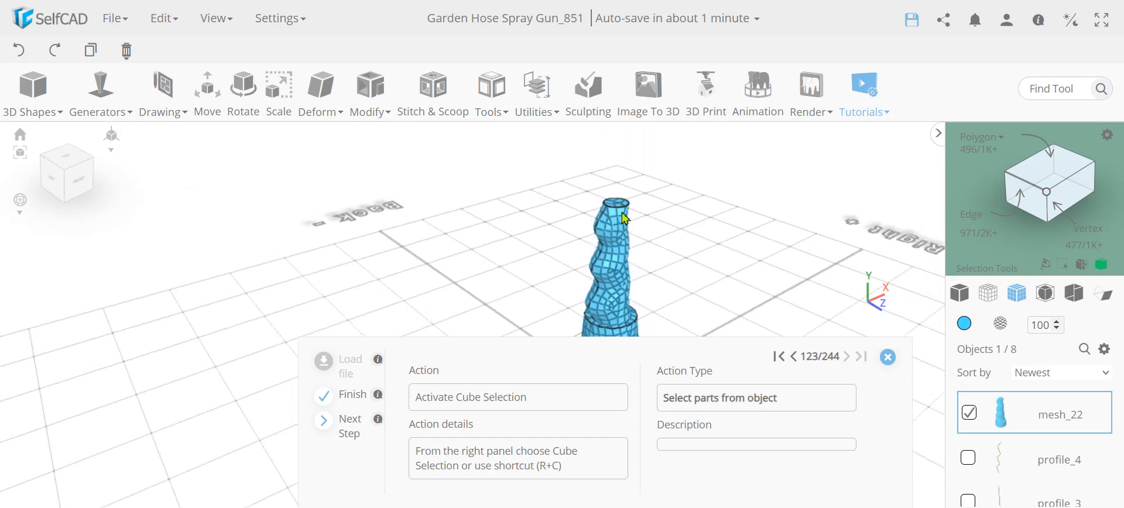
pyautogui.scroll(5, 620, 214)
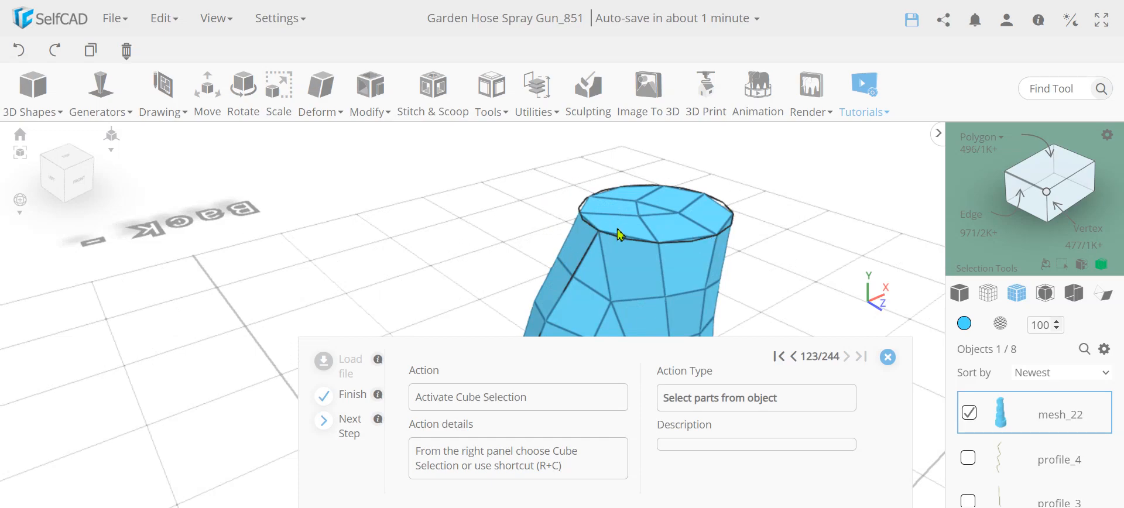
pyautogui.scroll(-5, 620, 234)
pyautogui.scroll(3, 594, 336)
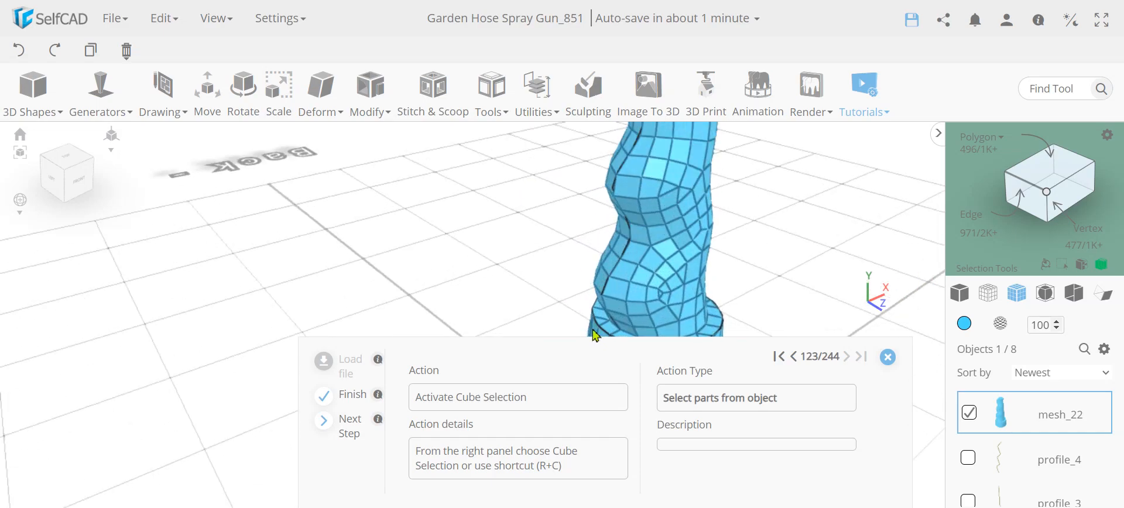
pyautogui.scroll(2, 594, 336)
pyautogui.scroll(2, 660, 333)
pyautogui.scroll(-5, 655, 331)
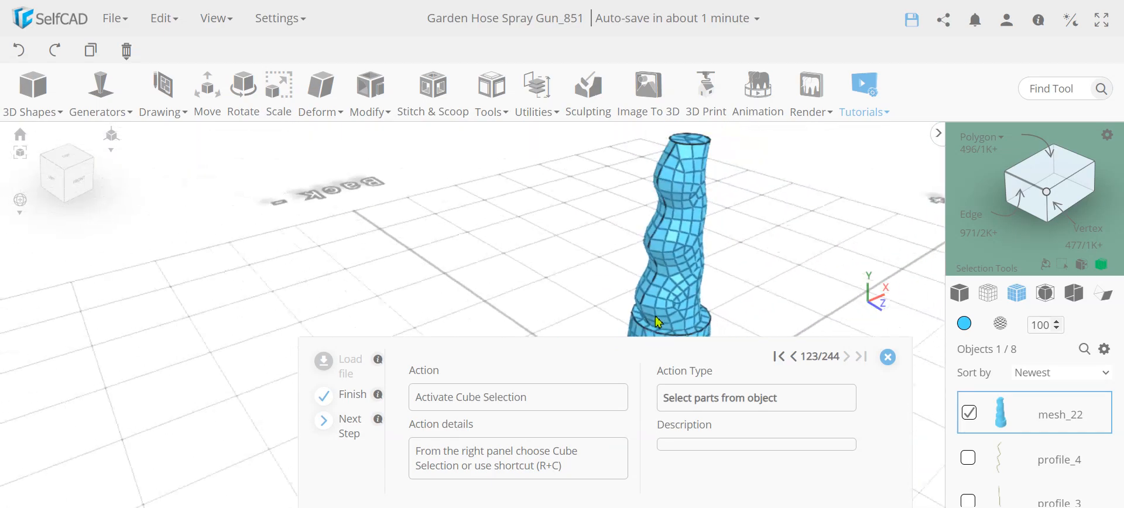
pyautogui.scroll(-3, 656, 321)
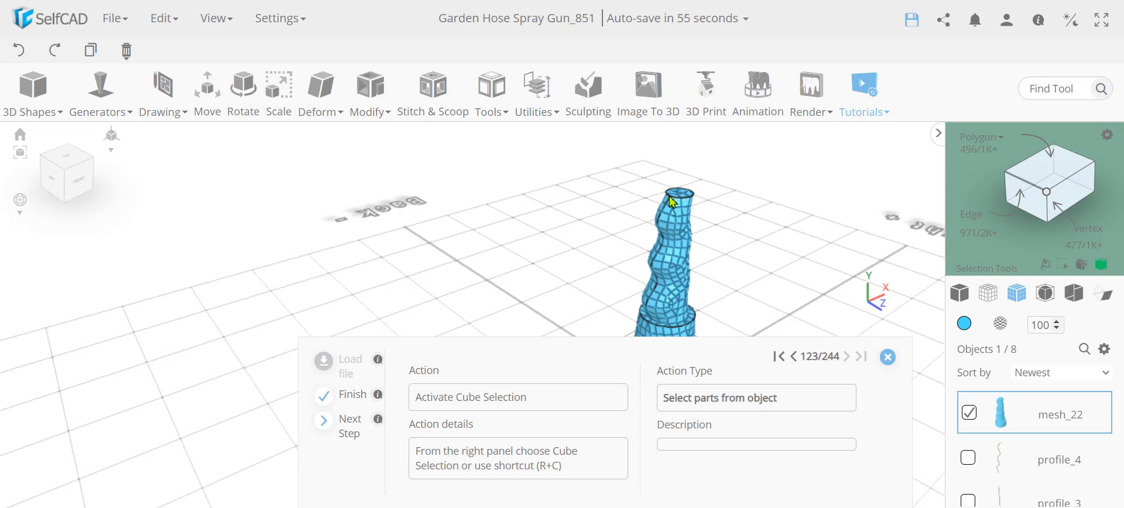
pyautogui.scroll(5, 682, 206)
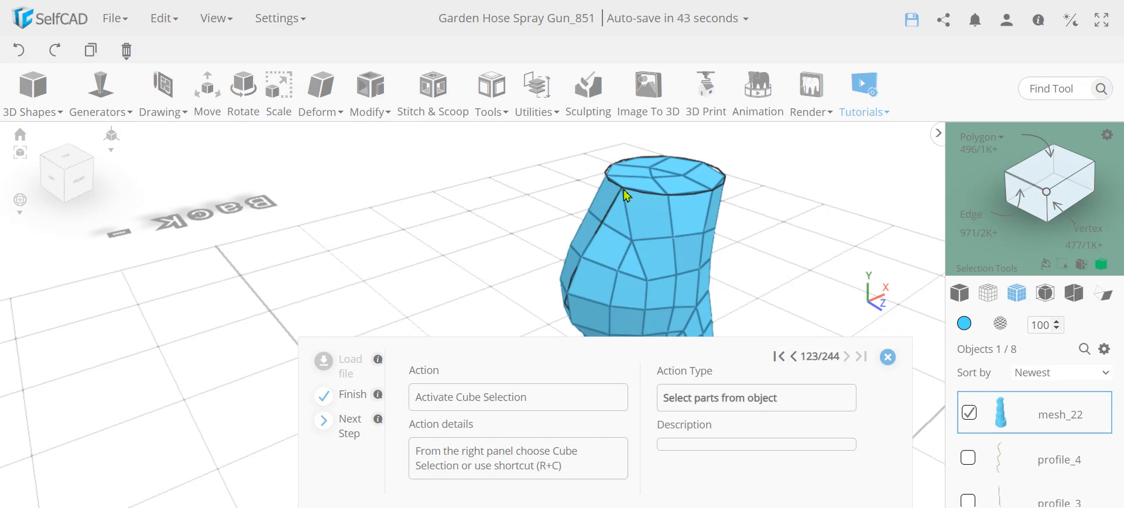
pyautogui.scroll(-5, 627, 195)
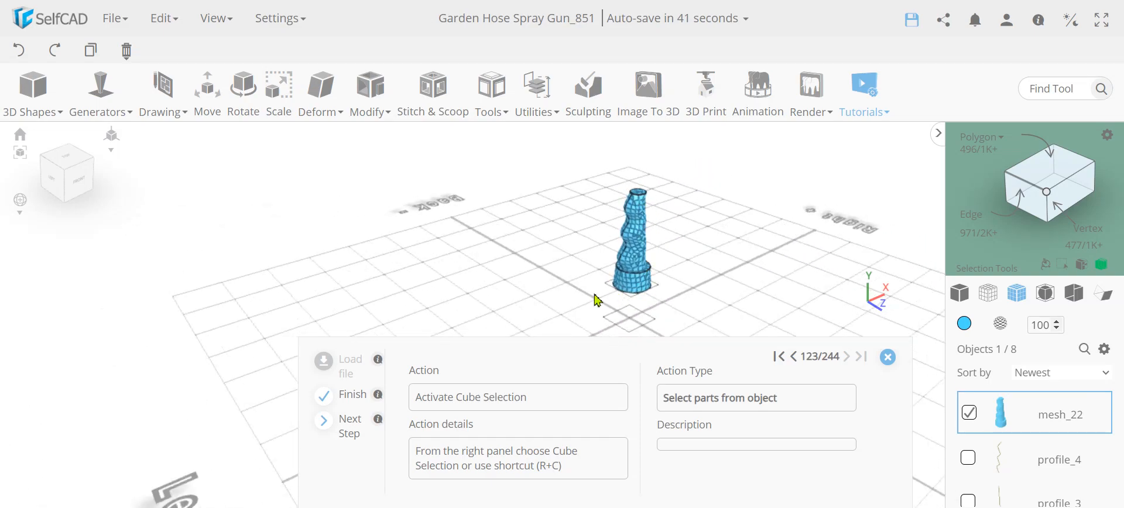
pyautogui.scroll(6, 605, 285)
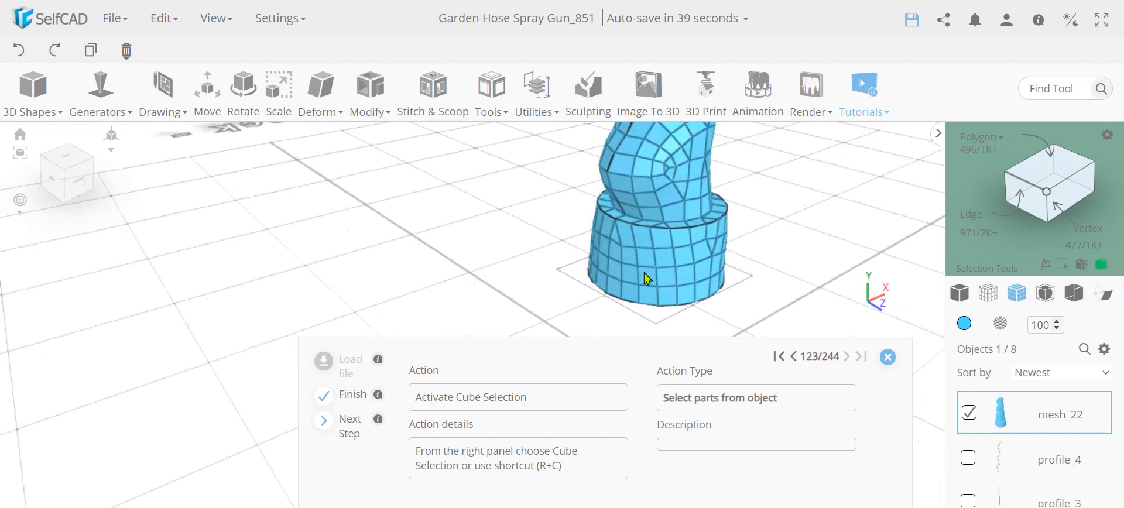
pyautogui.scroll(-5, 603, 239)
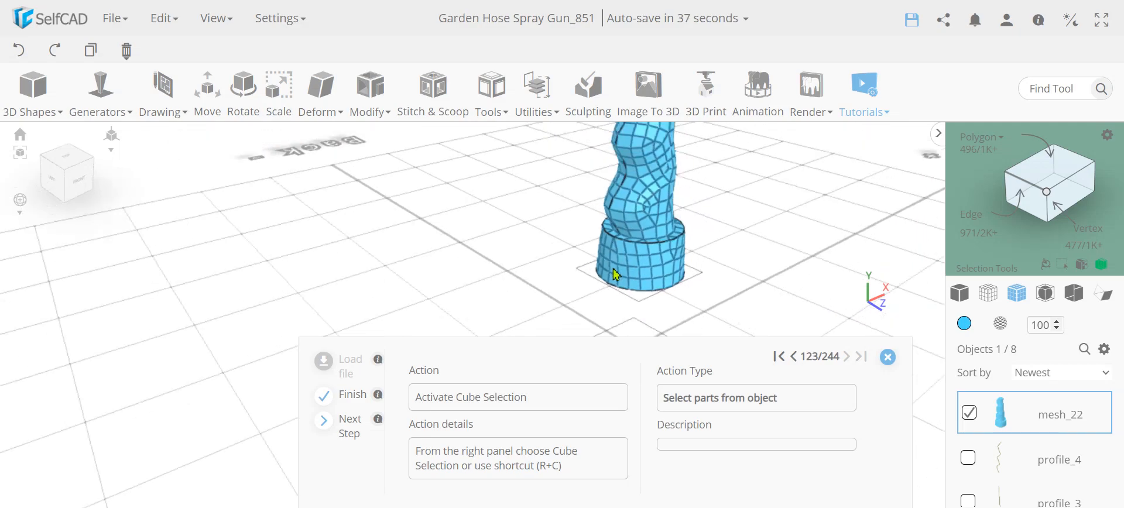
pyautogui.scroll(2, 630, 180)
pyautogui.scroll(1, 630, 180)
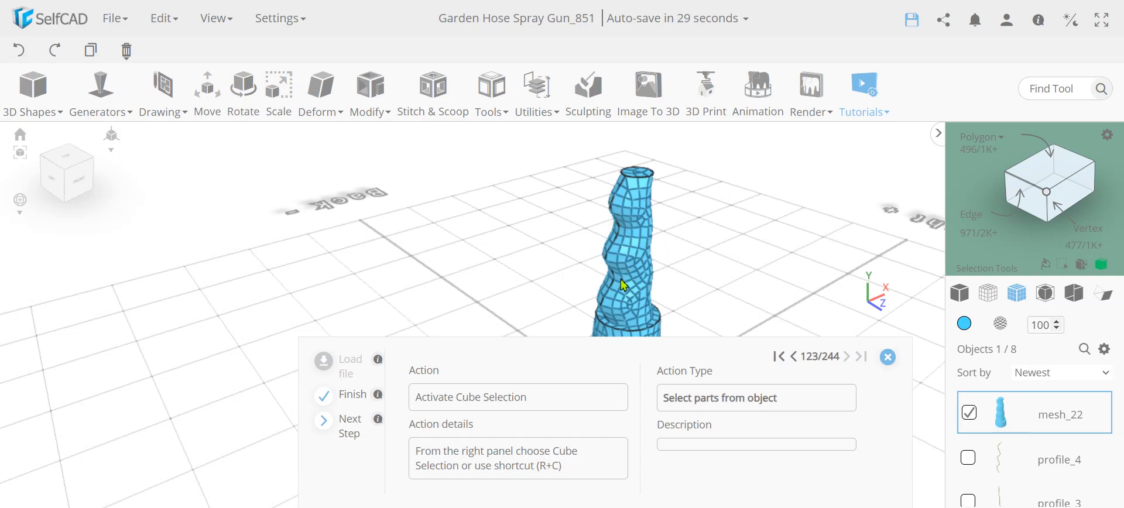
pyautogui.moveTo(661, 236); pyautogui.dragTo(724, 293, button='right')
pyautogui.scroll(4, 642, 199)
pyautogui.scroll(-3, 718, 214)
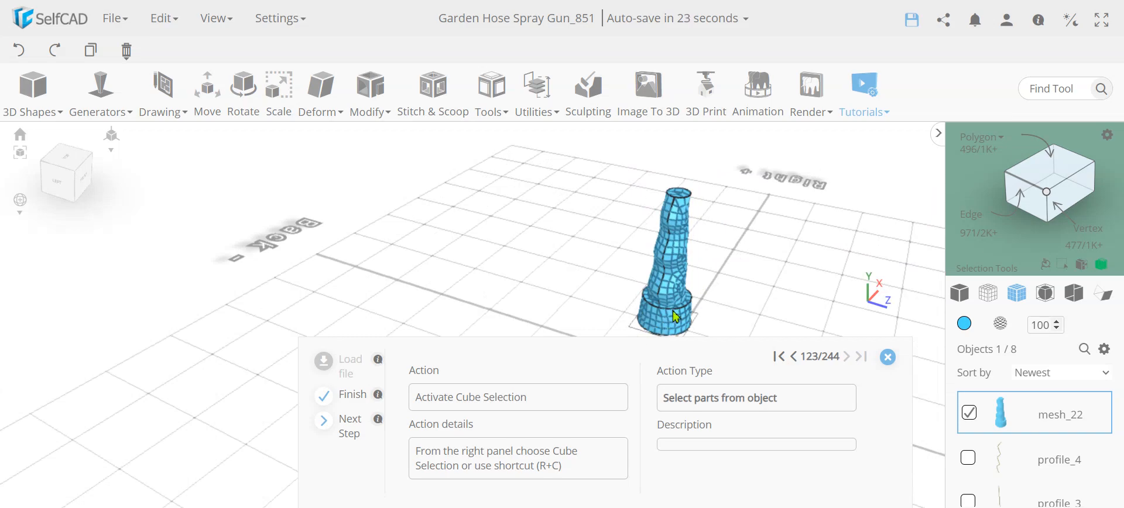
pyautogui.scroll(6, 676, 317)
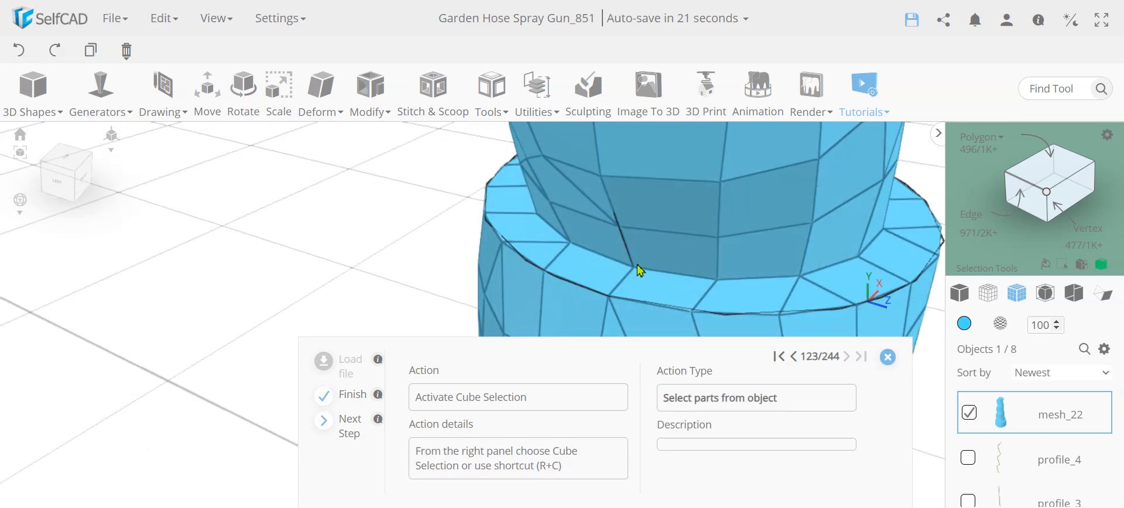
pyautogui.scroll(-6, 637, 275)
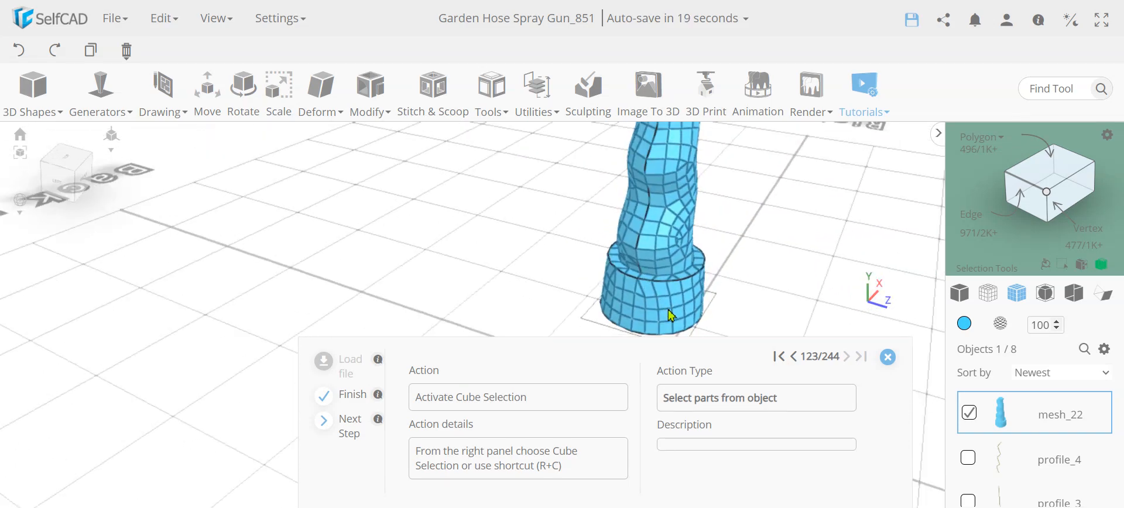
pyautogui.scroll(4, 651, 316)
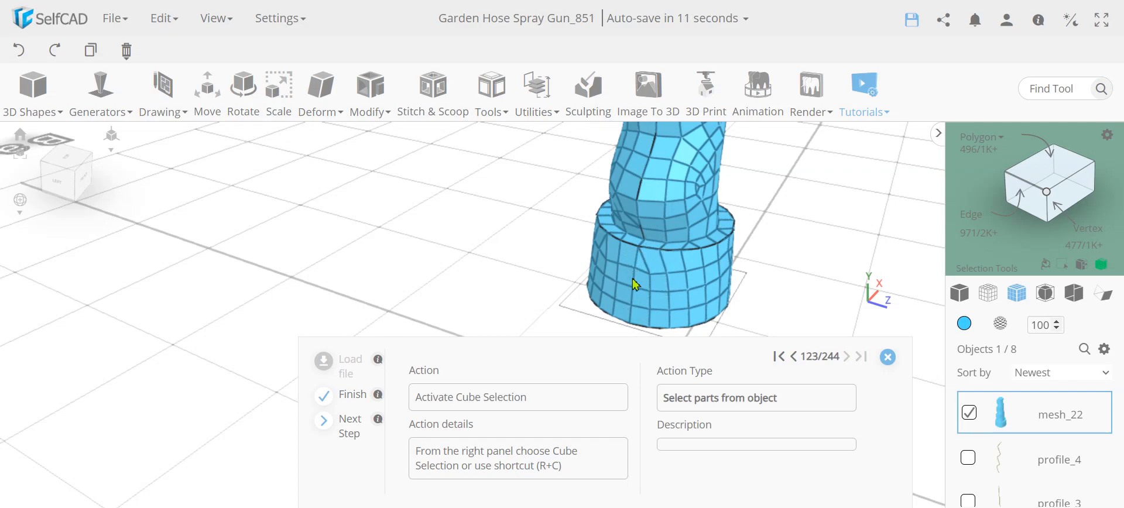
pyautogui.scroll(-5, 656, 232)
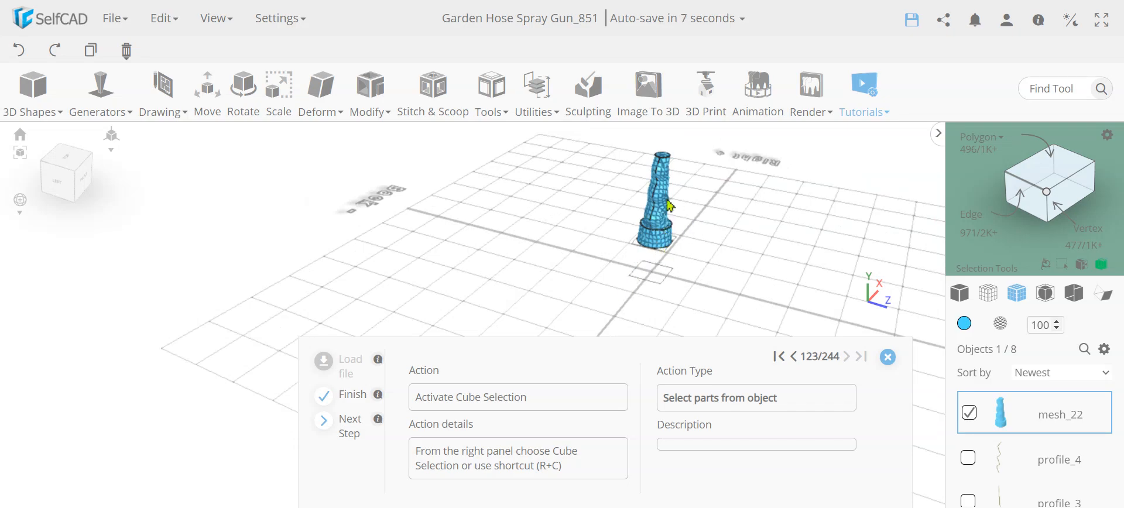
pyautogui.scroll(3, 651, 189)
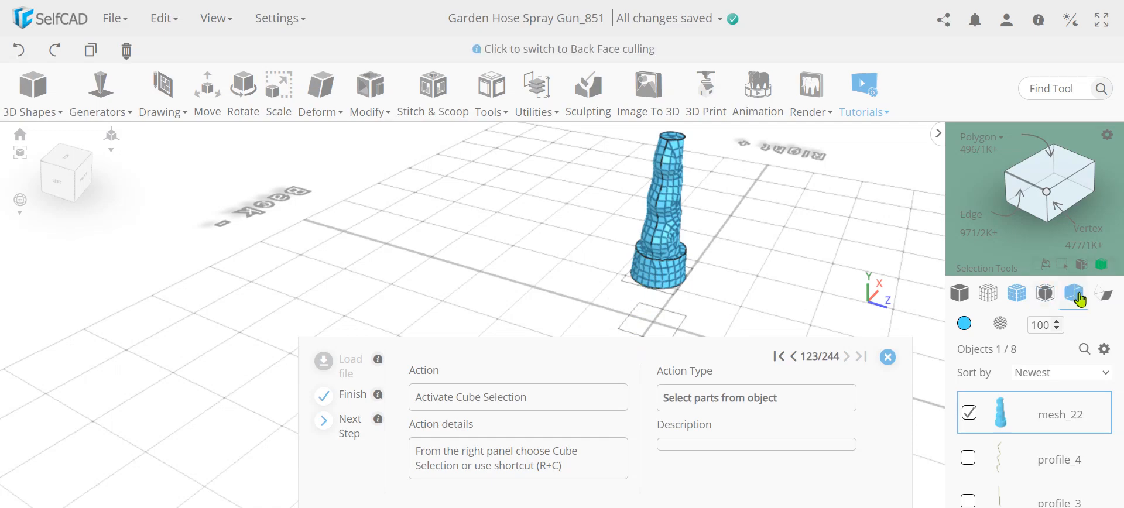
# Select the polygons of the handle's base collar using Cube Selection with Top set to 20
pyautogui.click(1104, 267)
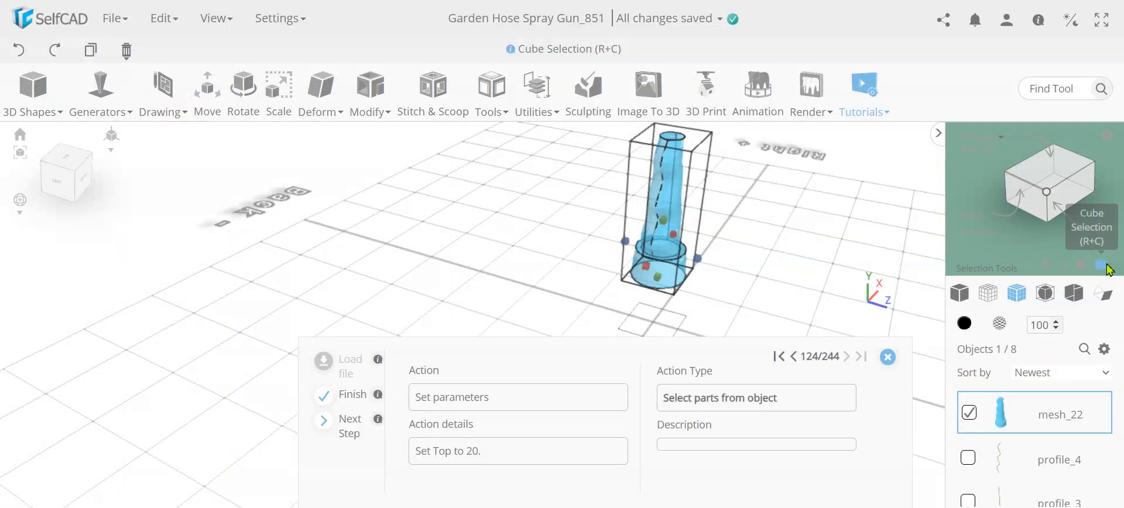
pyautogui.click(358, 426)
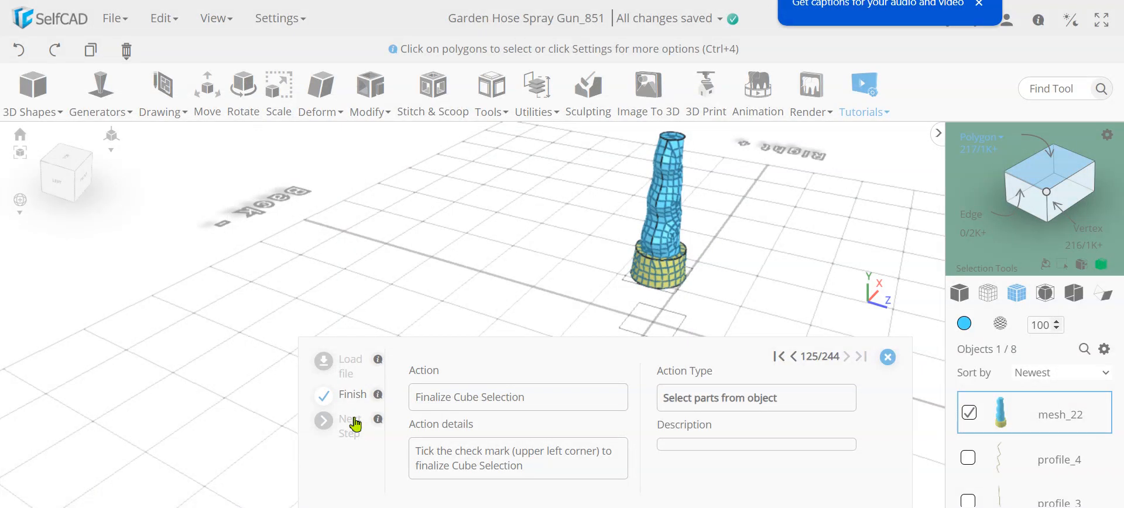
pyautogui.click(356, 425)
# Color the selected base collar orange and the remaining polygons of the handle black
pyautogui.click(356, 425)
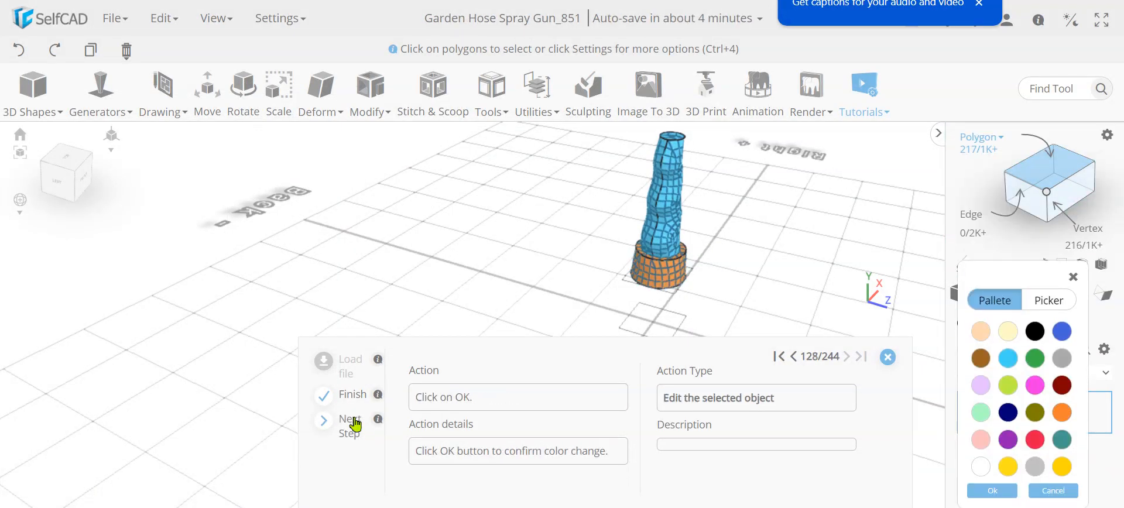
pyautogui.click(356, 425)
pyautogui.click(356, 425)
pyautogui.click(356, 424)
pyautogui.click(356, 425)
pyautogui.click(356, 424)
pyautogui.click(356, 425)
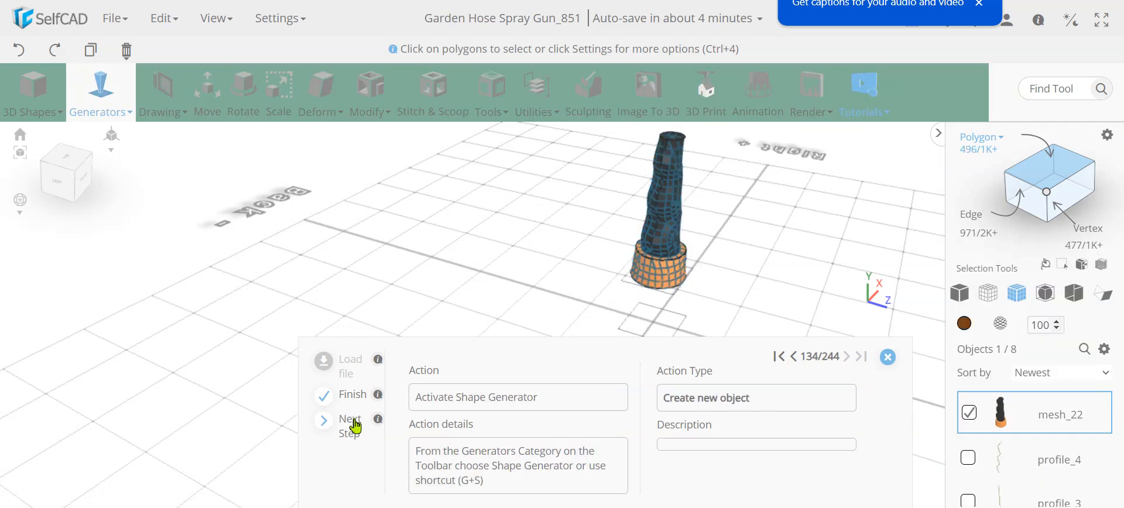
# Start a Shape Generator shape with Top Radius 6, Bottom Radius 6, Number of Edges 12 and Height 2
pyautogui.click(356, 425)
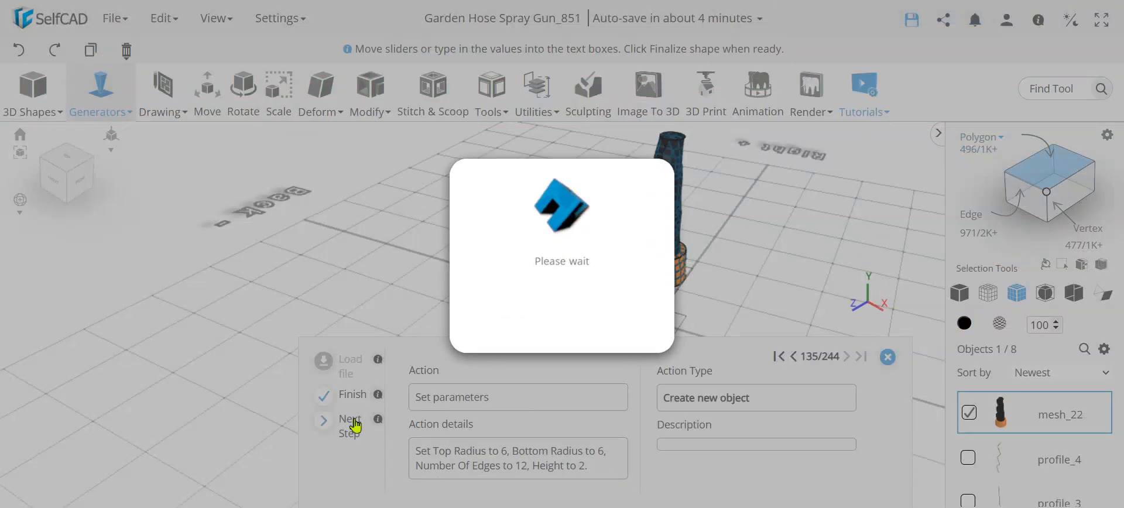
pyautogui.scroll(2, 570, 289)
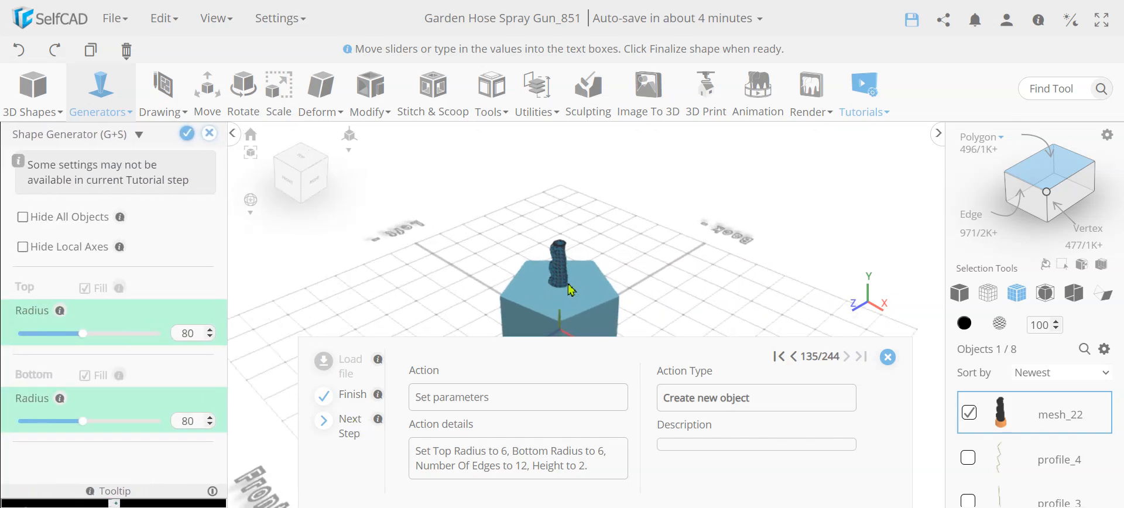
pyautogui.scroll(-2, 570, 301)
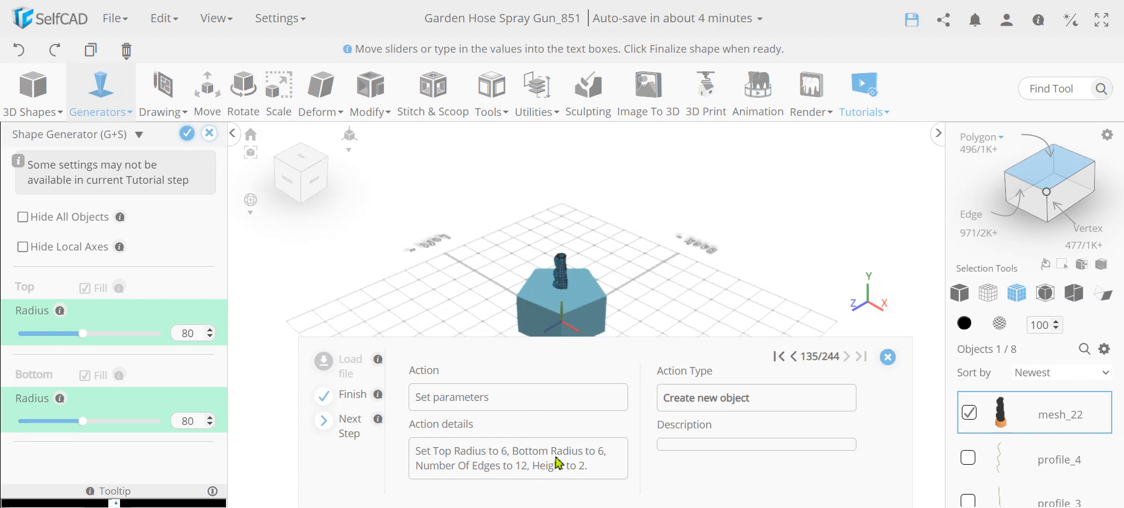
pyautogui.scroll(-2, 702, 275)
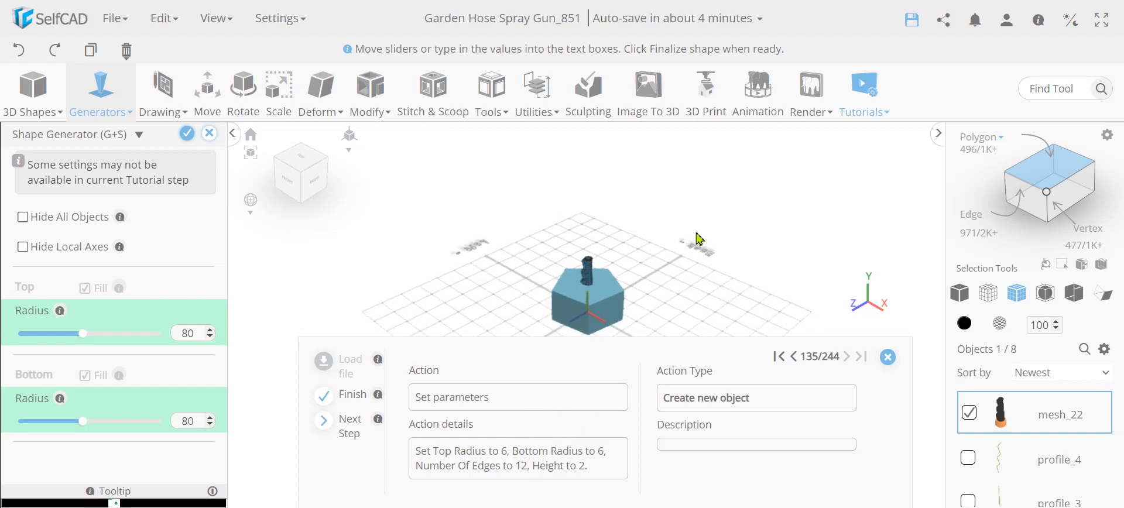
pyautogui.scroll(2, 626, 293)
pyautogui.scroll(2, 609, 201)
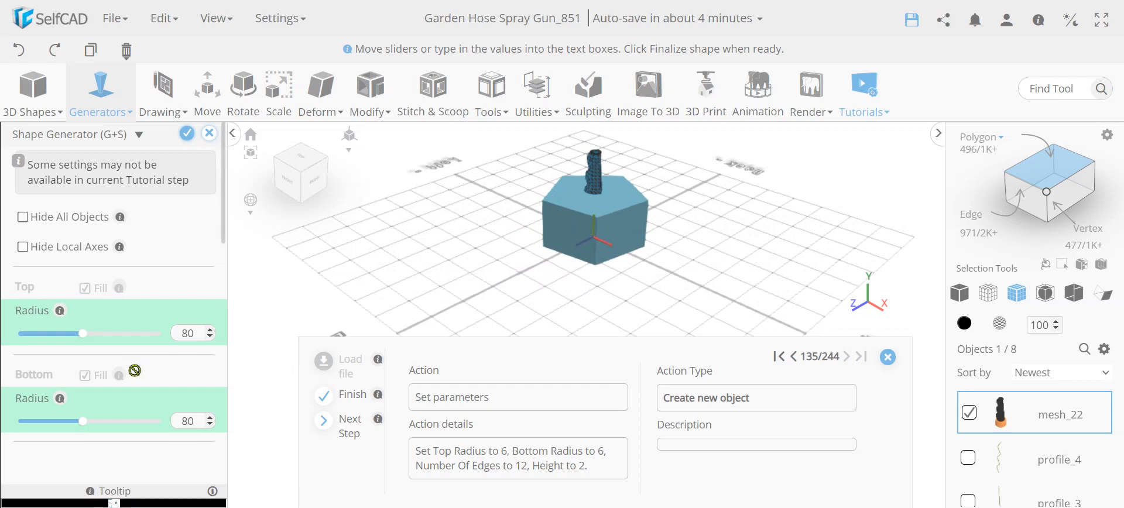
pyautogui.scroll(-3, 169, 339)
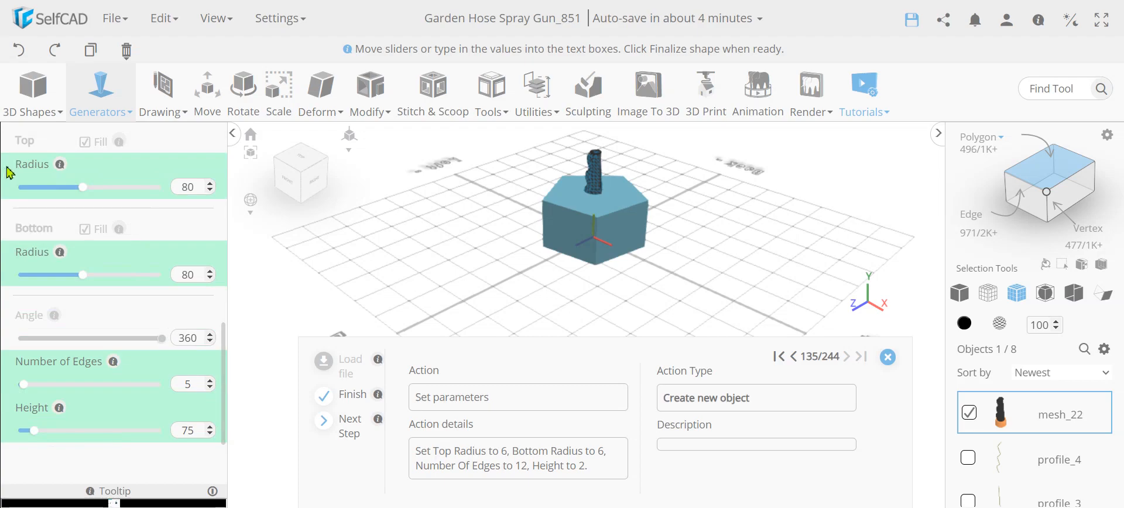
pyautogui.scroll(-1, 129, 306)
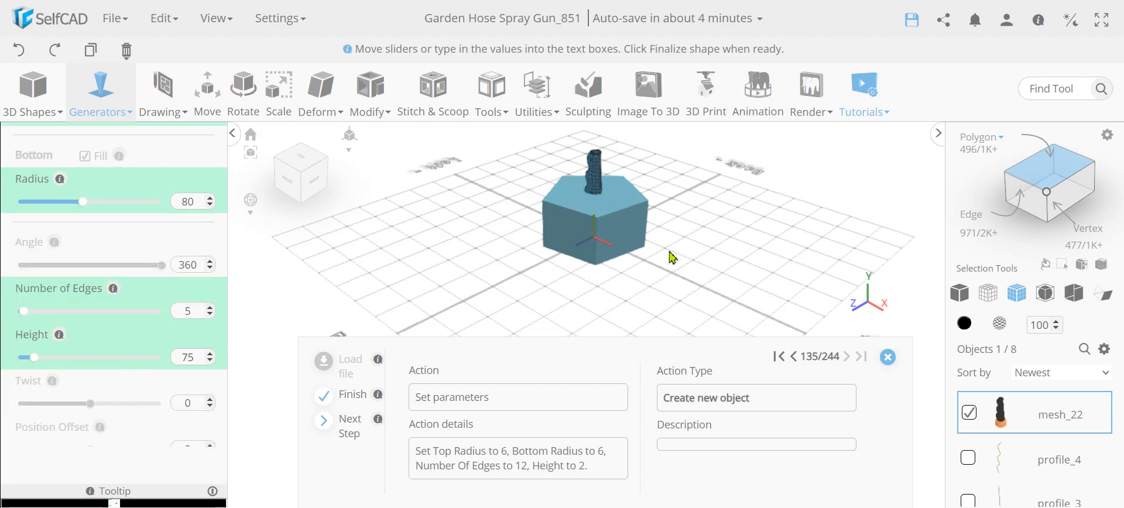
pyautogui.scroll(-4, 176, 358)
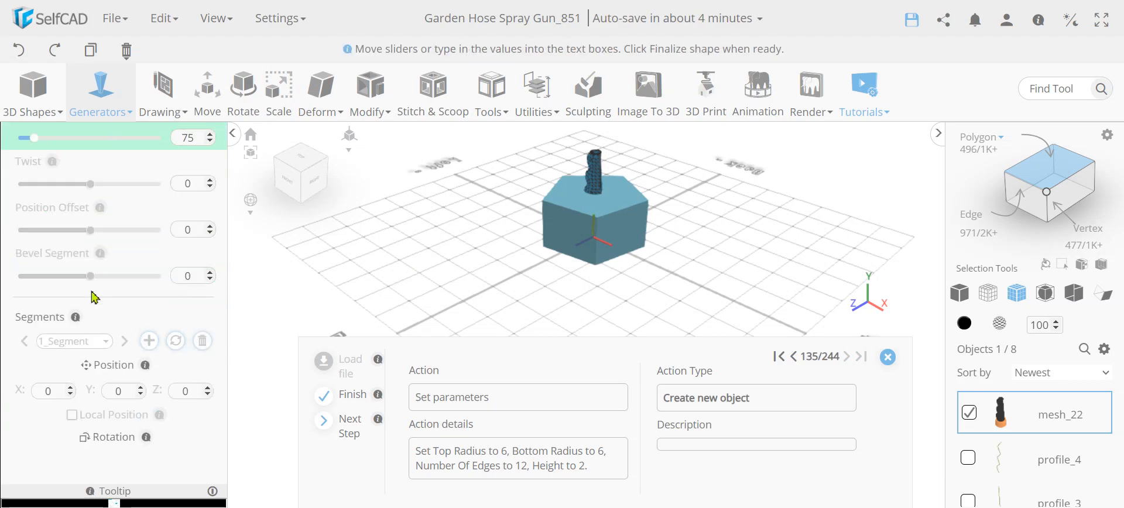
pyautogui.scroll(5, 130, 325)
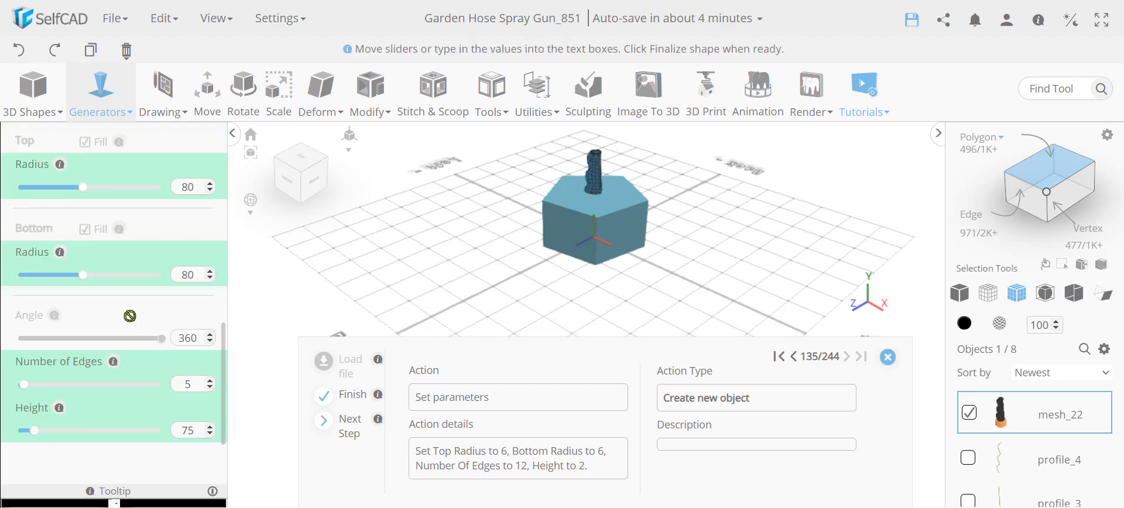
pyautogui.click(350, 427)
pyautogui.scroll(5, 594, 258)
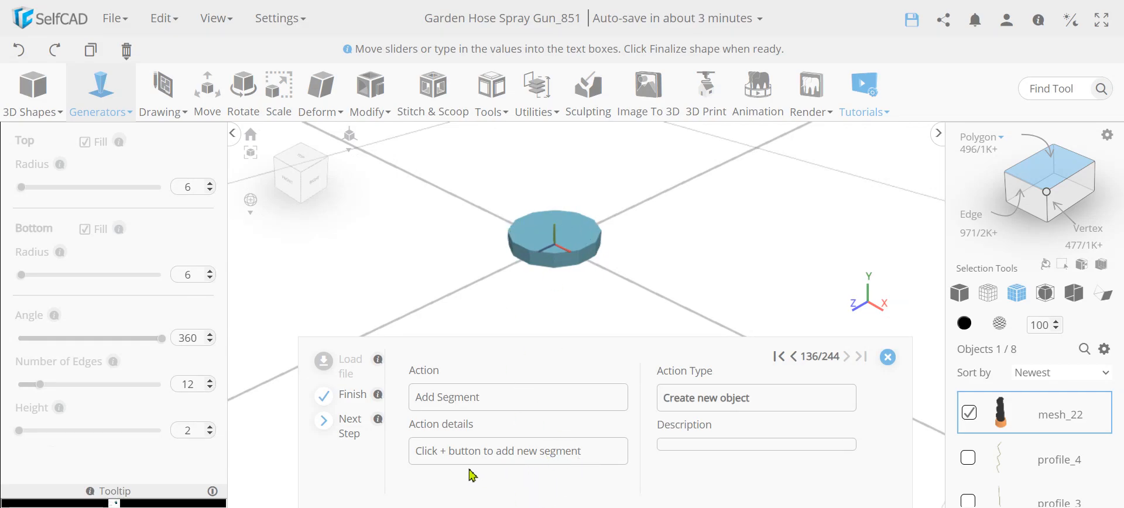
# Add a second segment to the shape and set its Height to 3
pyautogui.scroll(-5, 140, 353)
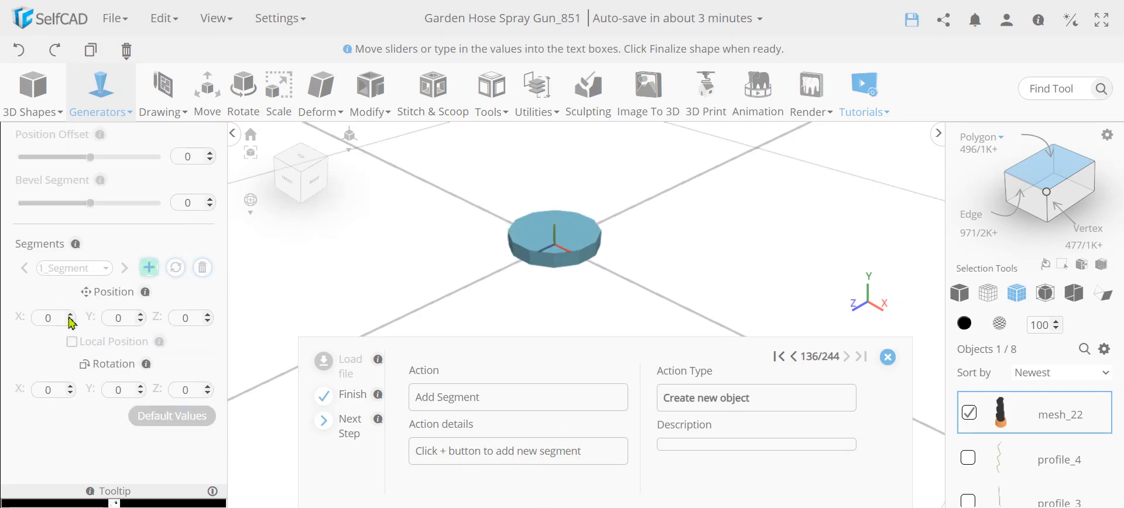
pyautogui.click(148, 269)
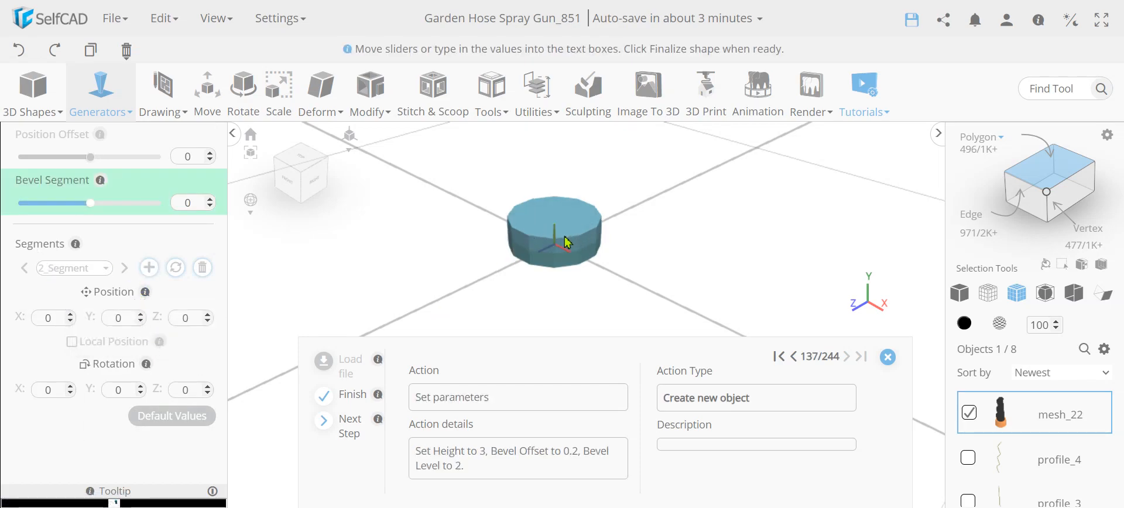
pyautogui.scroll(5, 147, 248)
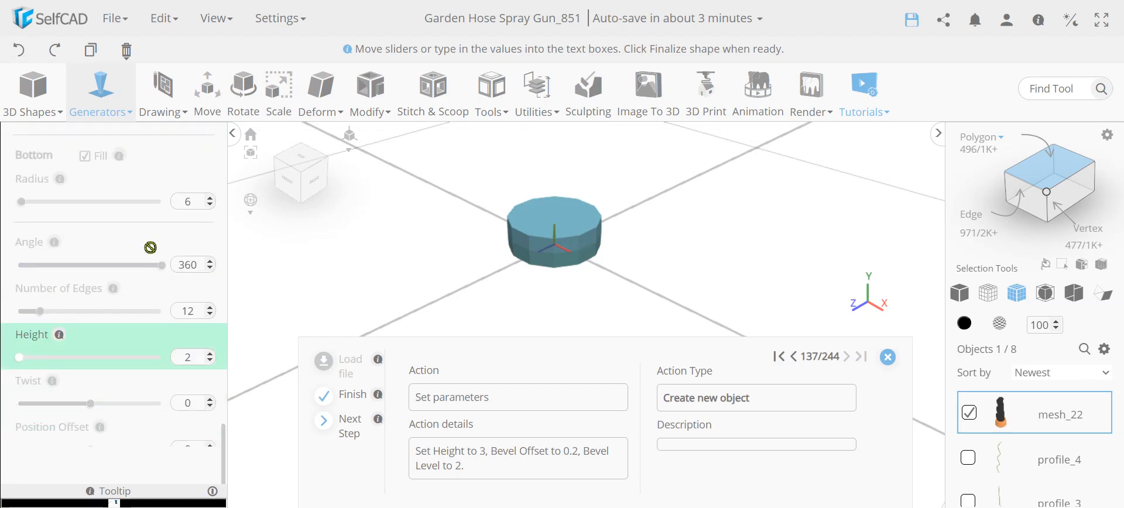
pyautogui.scroll(-2, 148, 249)
pyautogui.scroll(-2, 89, 314)
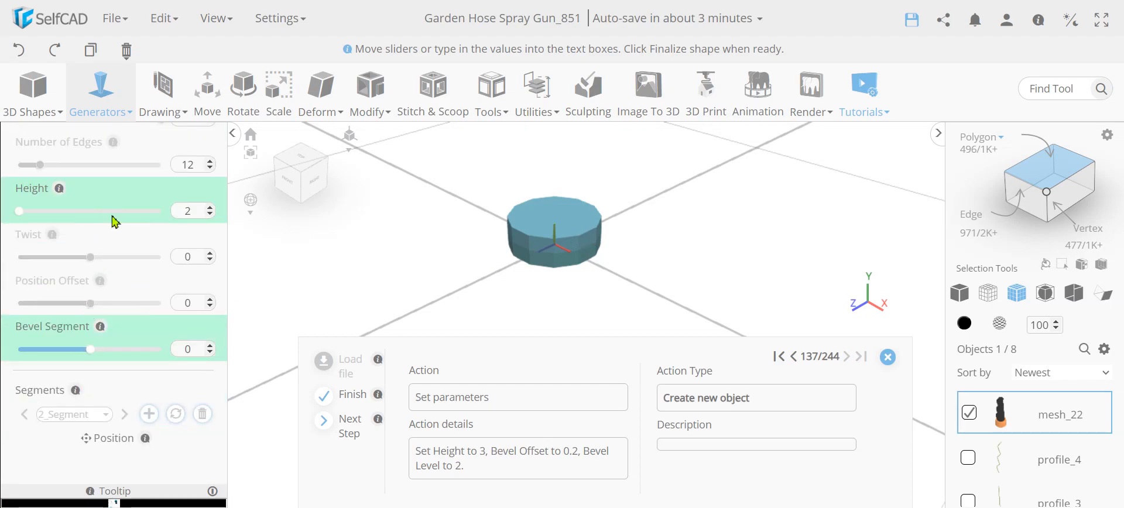
pyautogui.scroll(2, 114, 221)
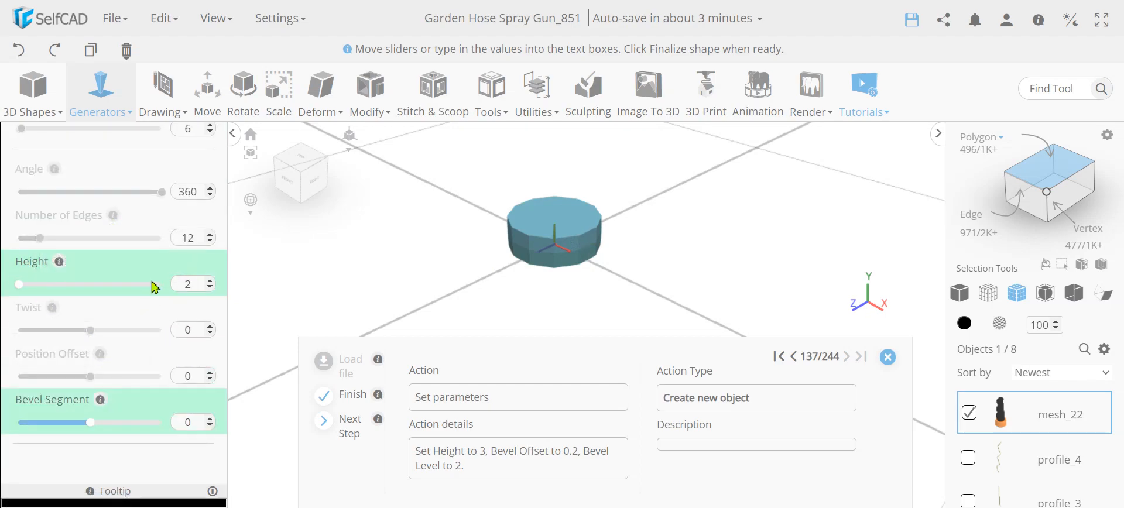
pyautogui.scroll(-2, 153, 284)
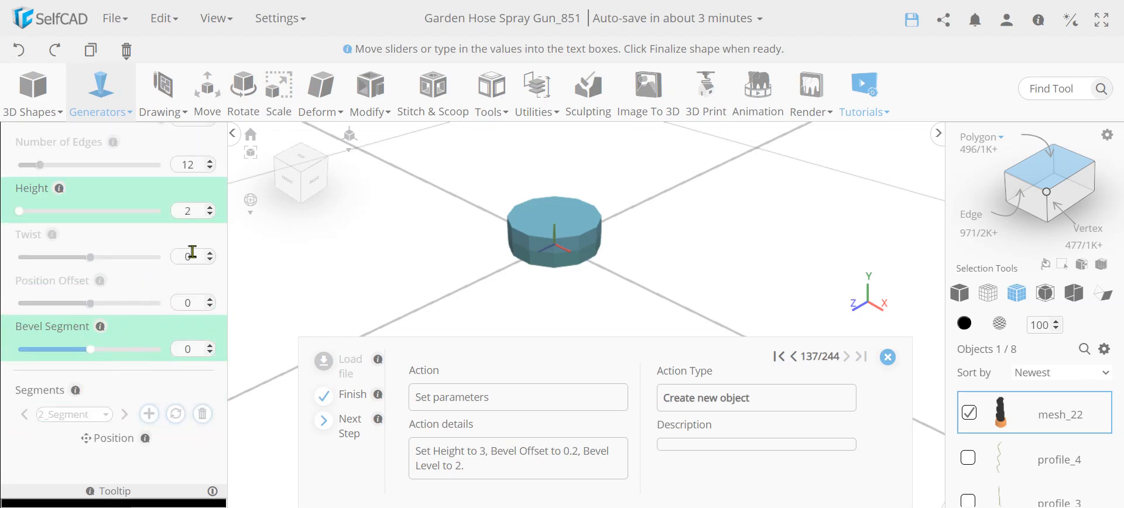
pyautogui.doubleClick(188, 215)
pyautogui.write('3')
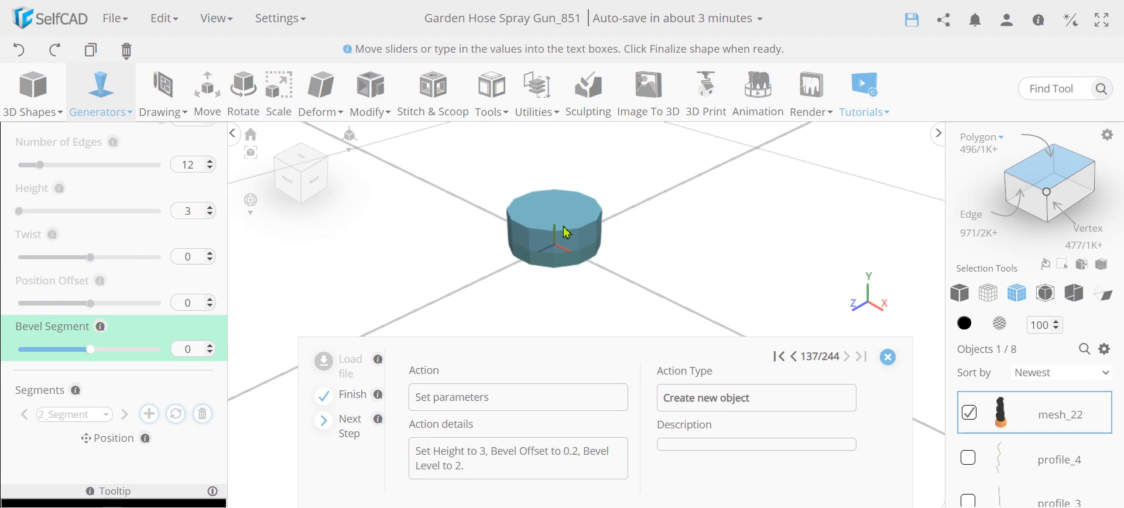
# Flare the second segment by setting Bevel Segment to 0.2 and Bevel Level to 2
pyautogui.doubleClick(185, 351)
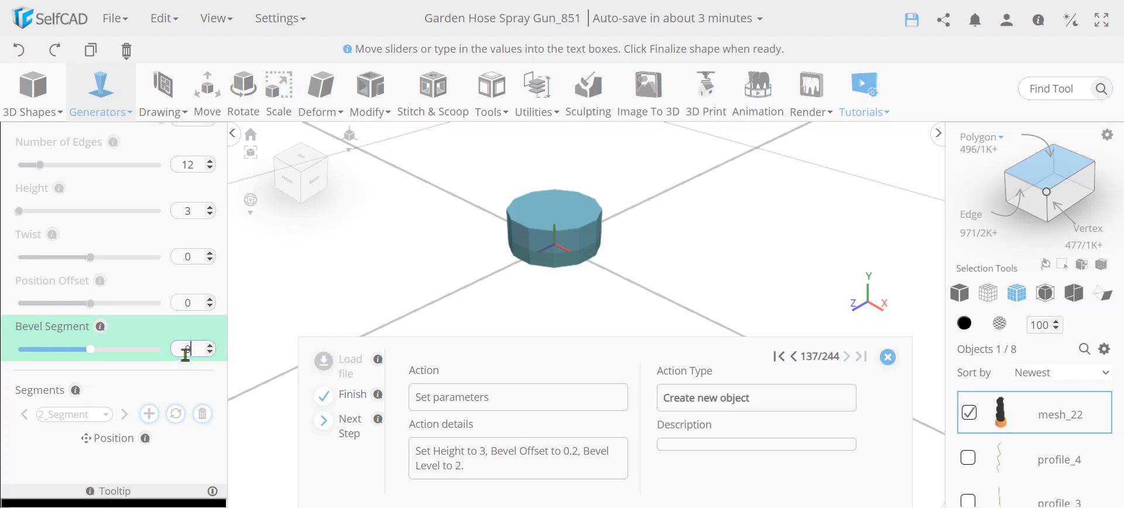
pyautogui.press('Tab')
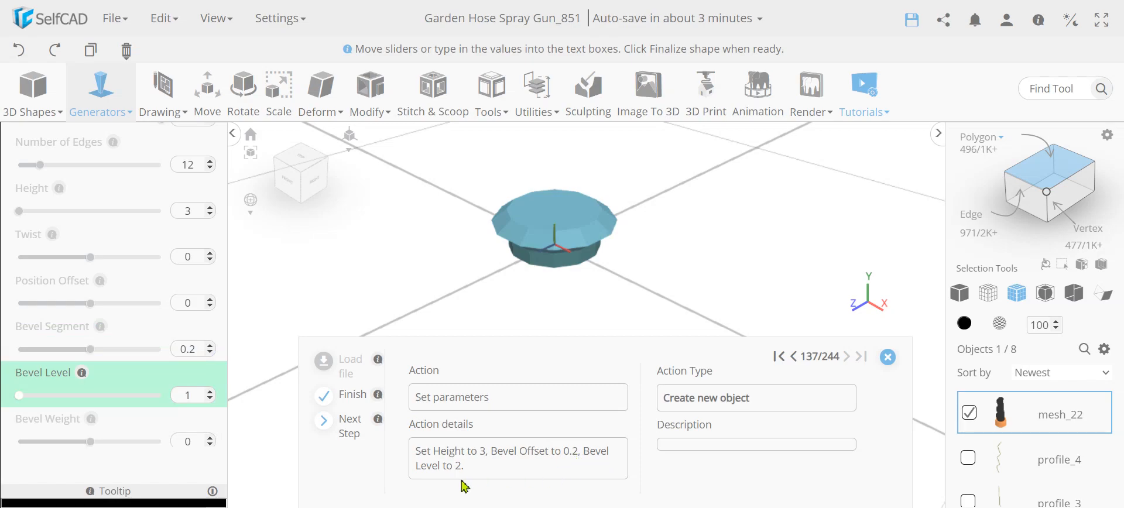
pyautogui.write('2')
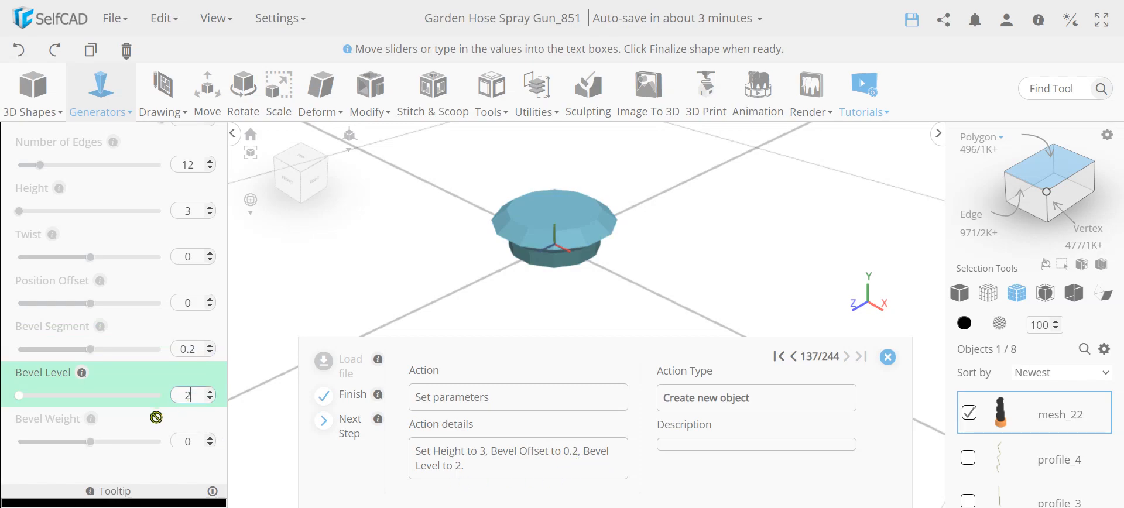
pyautogui.click(153, 418)
# Add a third segment with Height 4 and Bevel Segment 0, and a fourth with Height 3, Bevel Segment 0.2 and Bevel Level 2
pyautogui.moveTo(556, 255); pyautogui.dragTo(569, 199, button='right')
pyautogui.scroll(3, 572, 203)
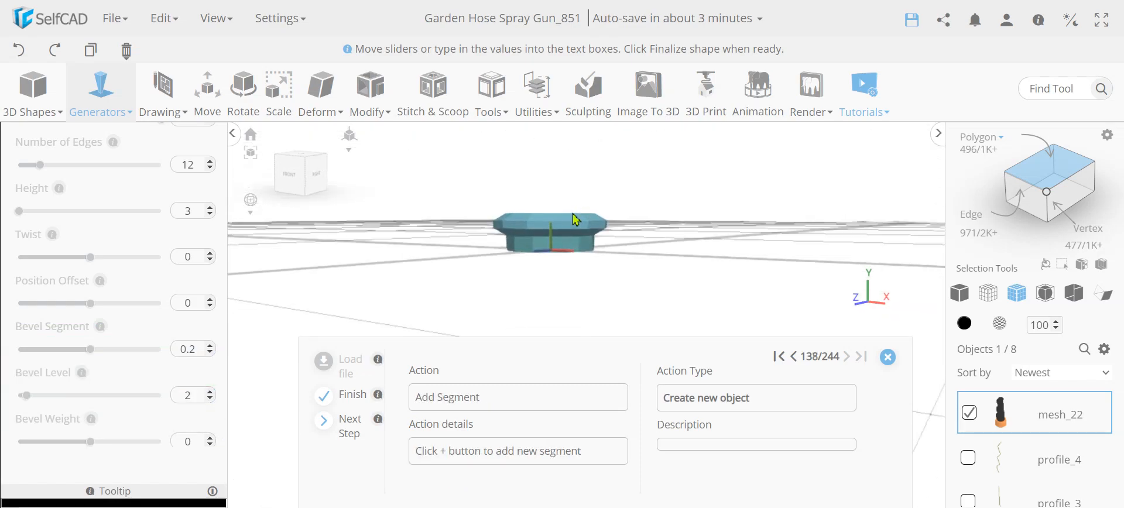
pyautogui.moveTo(588, 218)
pyautogui.mouseDown(button='right')
pyautogui.moveTo(649, 253)
pyautogui.moveTo(594, 294)
pyautogui.moveTo(664, 273)
pyautogui.moveTo(623, 278)
pyautogui.moveTo(589, 264)
pyautogui.moveTo(589, 283)
pyautogui.moveTo(597, 224)
pyautogui.mouseUp(button='right')
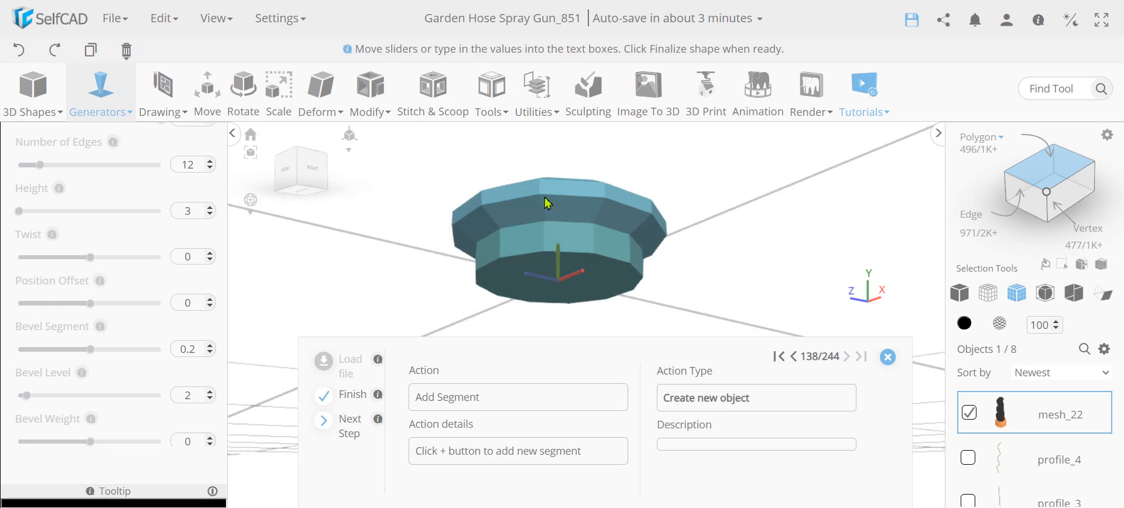
pyautogui.moveTo(523, 201); pyautogui.dragTo(578, 254, button='right')
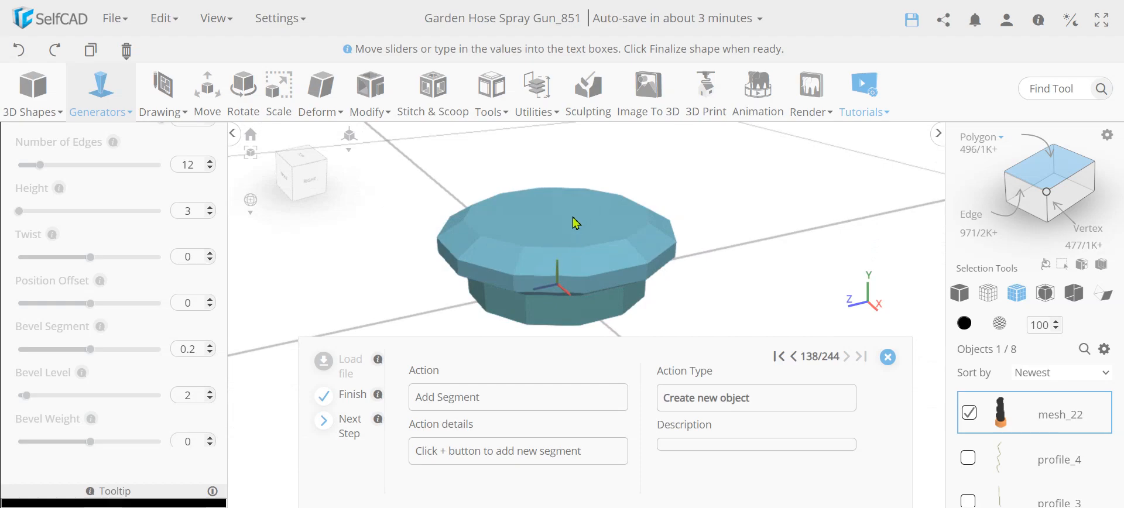
pyautogui.moveTo(598, 288); pyautogui.dragTo(514, 258, button='right')
pyautogui.moveTo(575, 258); pyautogui.dragTo(588, 261)
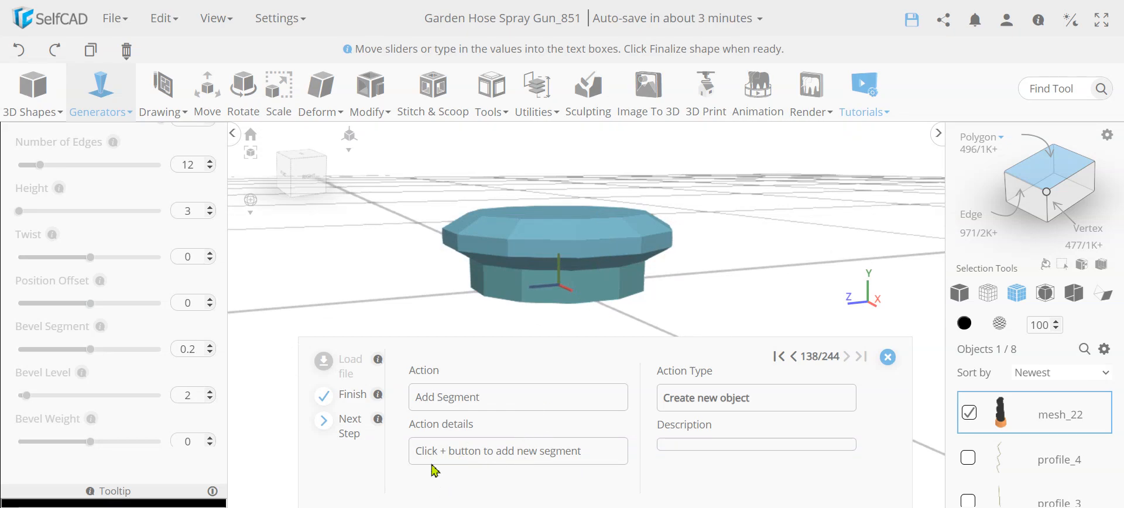
pyautogui.click(351, 426)
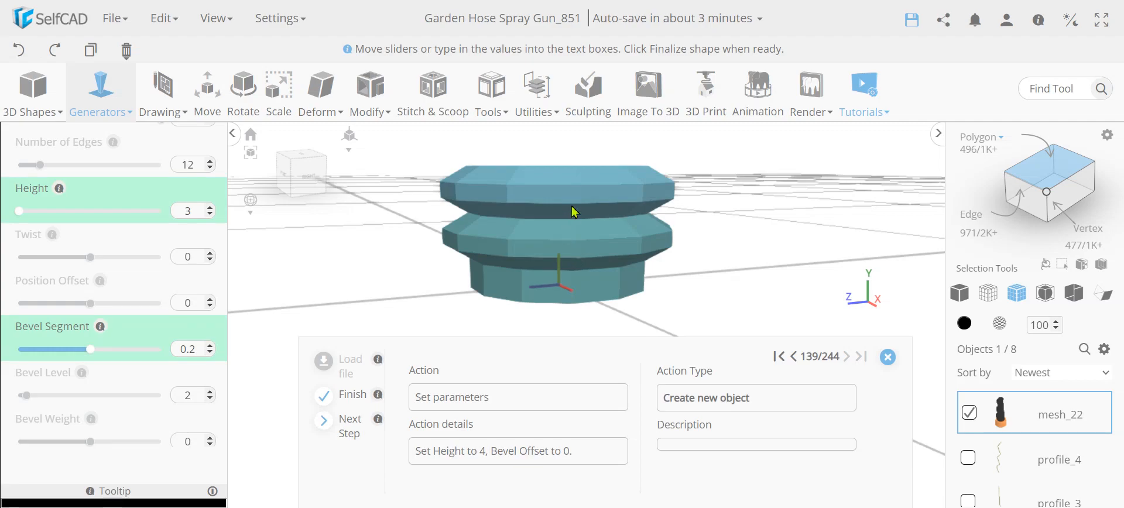
pyautogui.click(350, 427)
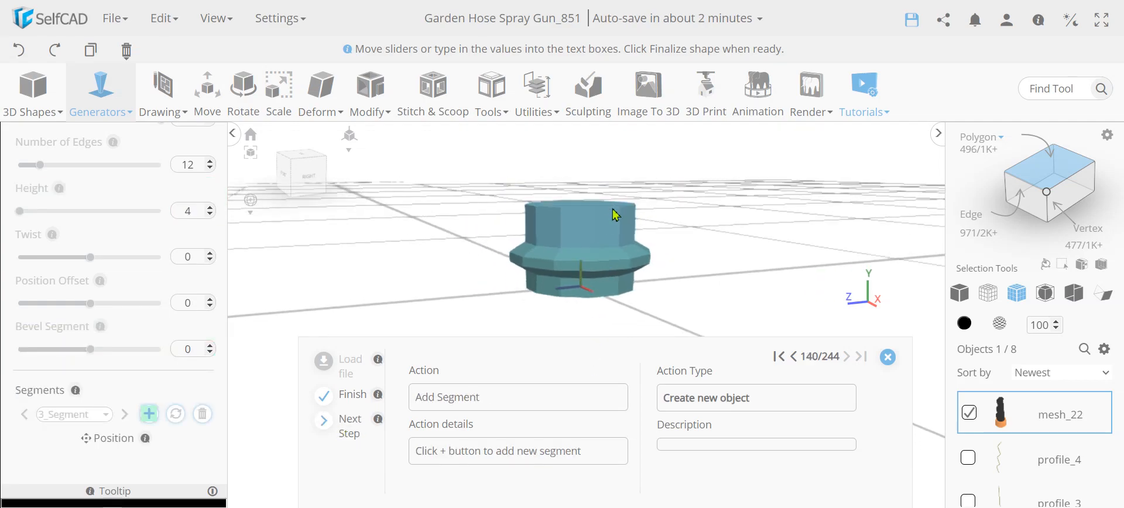
pyautogui.click(350, 426)
pyautogui.click(350, 426)
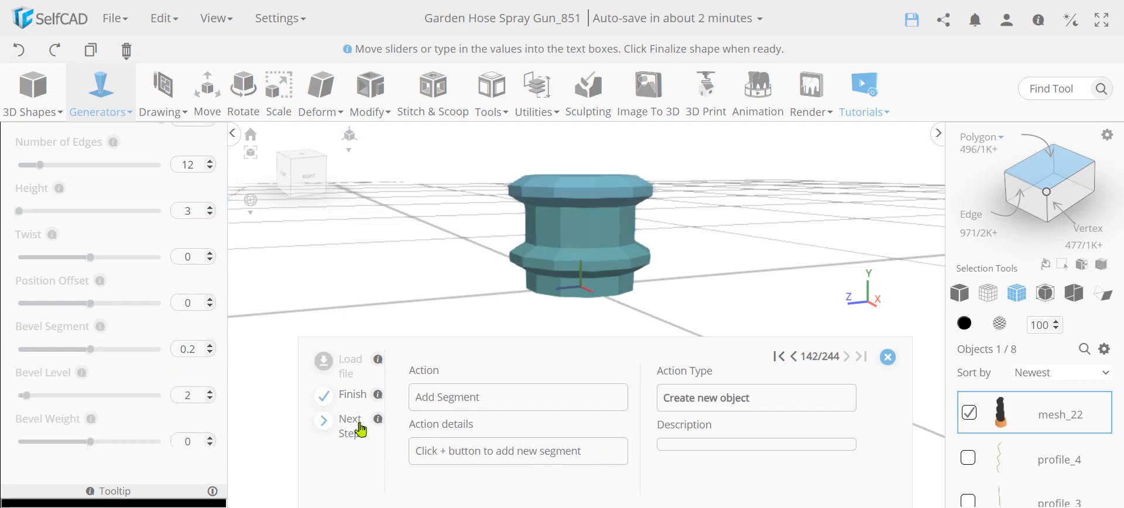
# Add a fifth, sixth and seventh segment, alternating Height 4 with Bevel Segment 0 and Height 3 with Bevel Segment 0.2
pyautogui.click(350, 426)
pyautogui.click(350, 426)
pyautogui.click(350, 426)
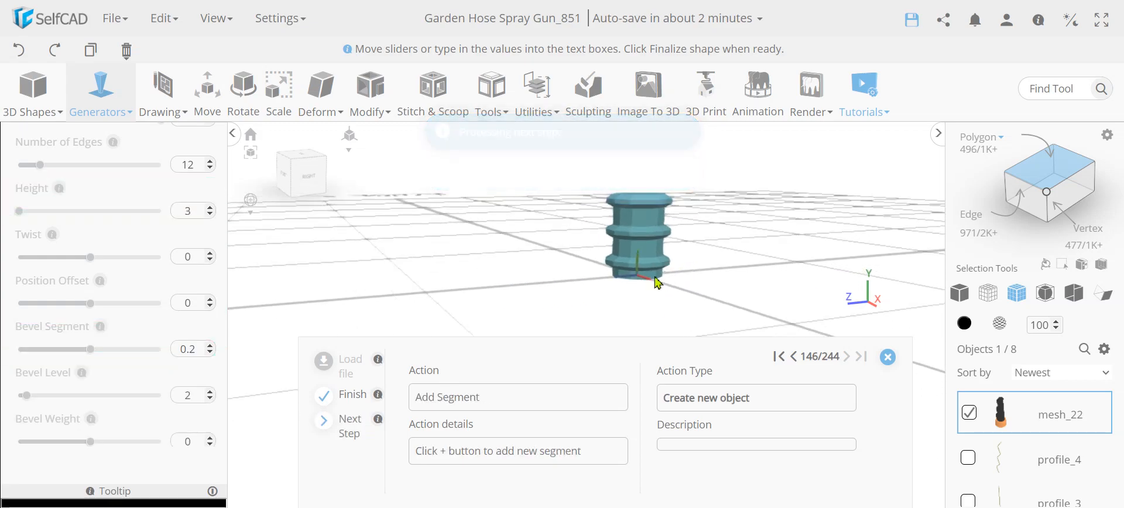
pyautogui.click(350, 425)
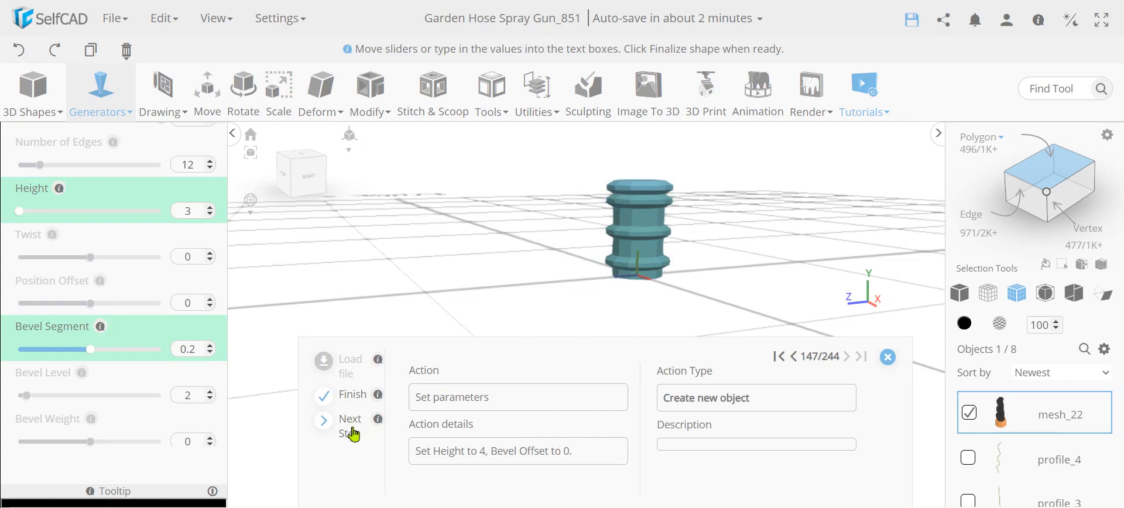
pyautogui.click(350, 432)
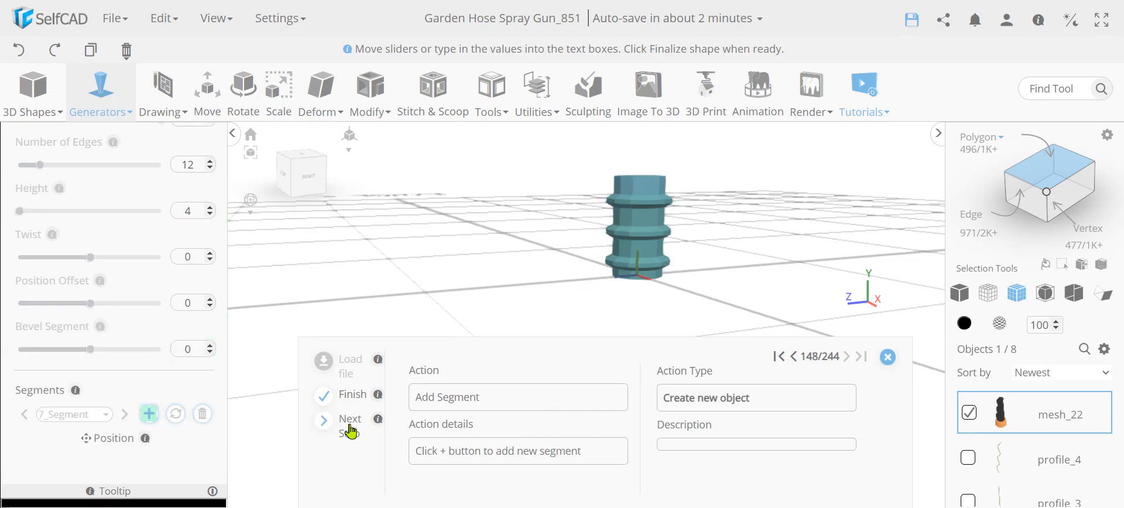
# Add an eighth segment with Top Radius 10, Bottom Radius 8, Bevel Segment 0.4 and Bevel Weight 3, and set Position Y to 13
pyautogui.click(350, 431)
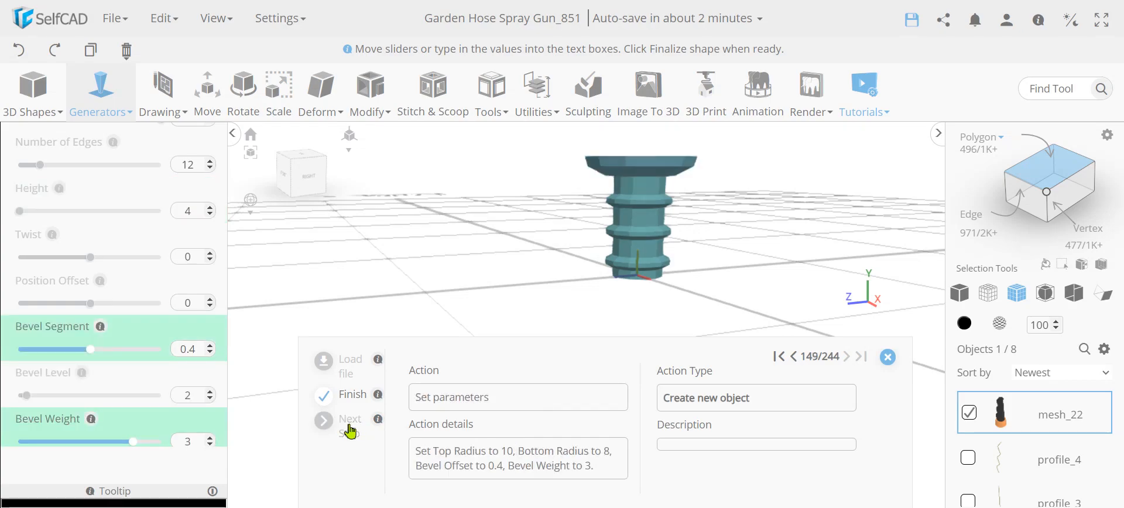
pyautogui.click(350, 432)
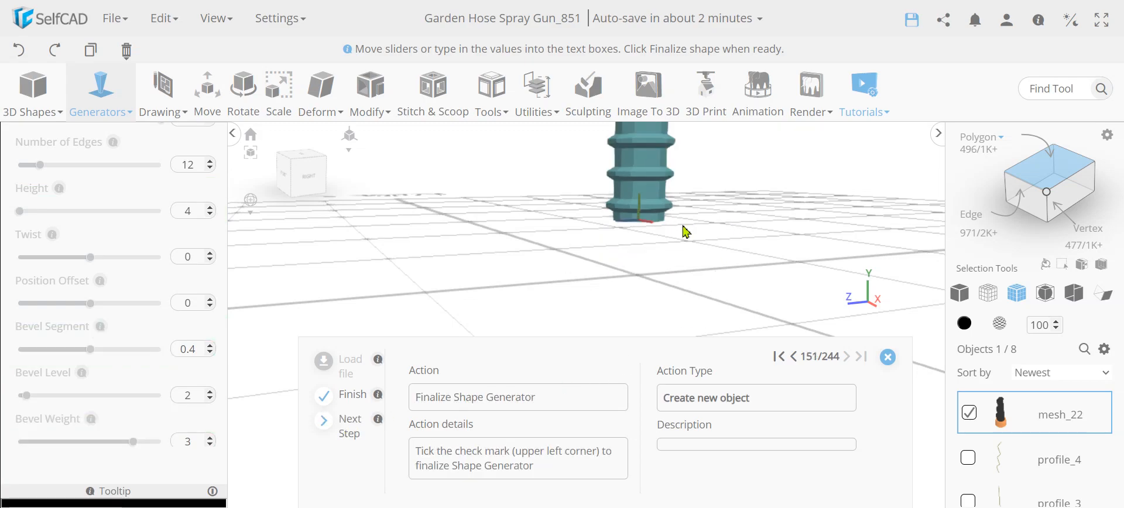
# Examine how the ribbed connector meets the handle's base, and review the Shape Generator's advanced macro options and top settings
pyautogui.scroll(-5, 686, 232)
pyautogui.scroll(5, 677, 216)
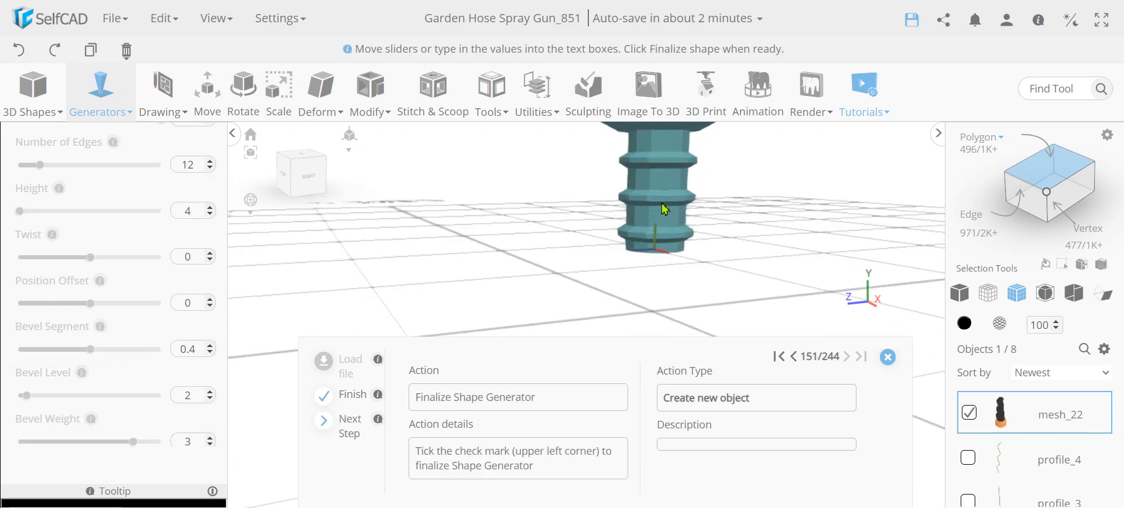
pyautogui.scroll(-3, 686, 253)
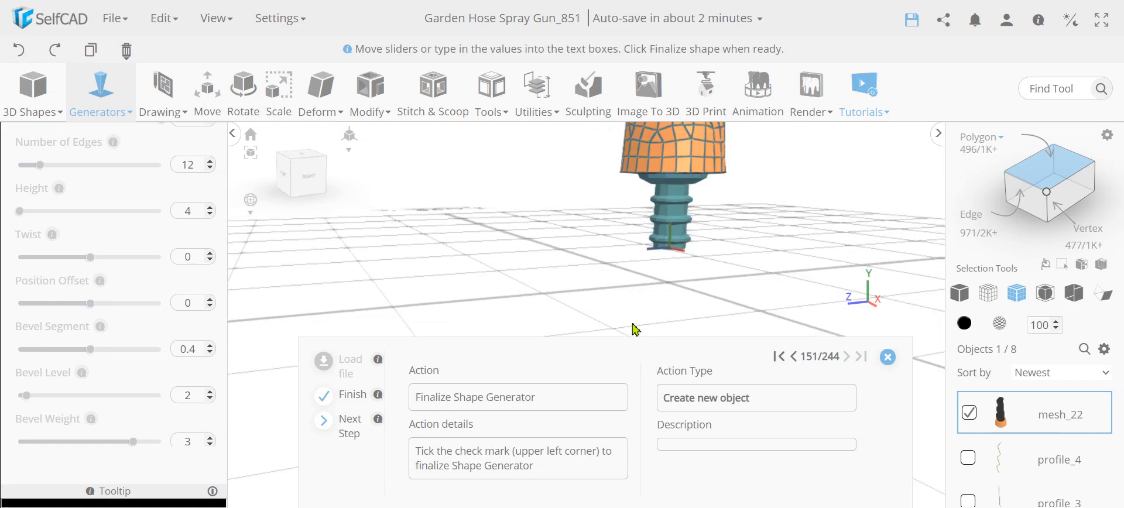
pyautogui.moveTo(595, 275); pyautogui.dragTo(546, 262)
pyautogui.scroll(4, 656, 181)
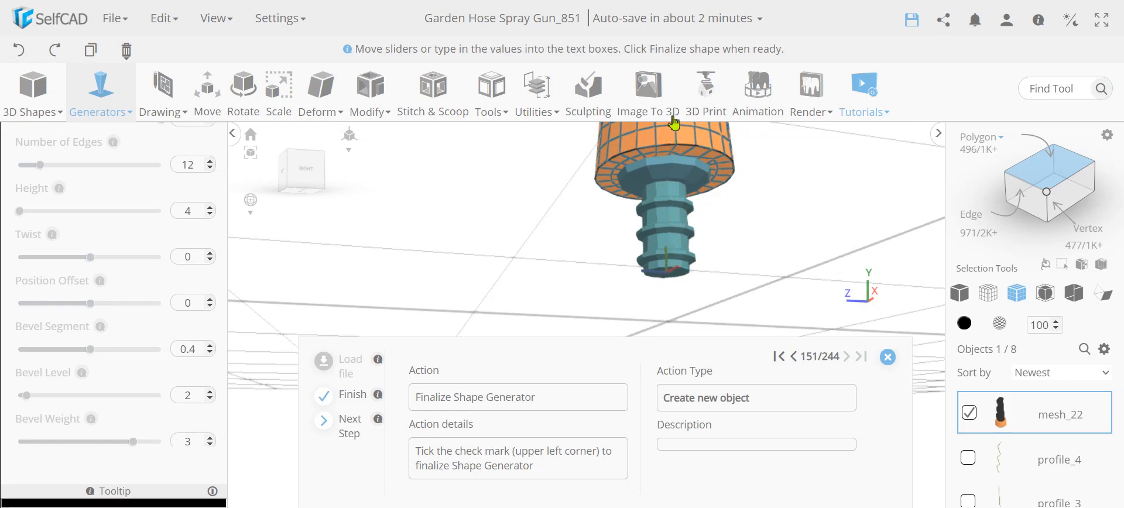
pyautogui.scroll(-5, 143, 343)
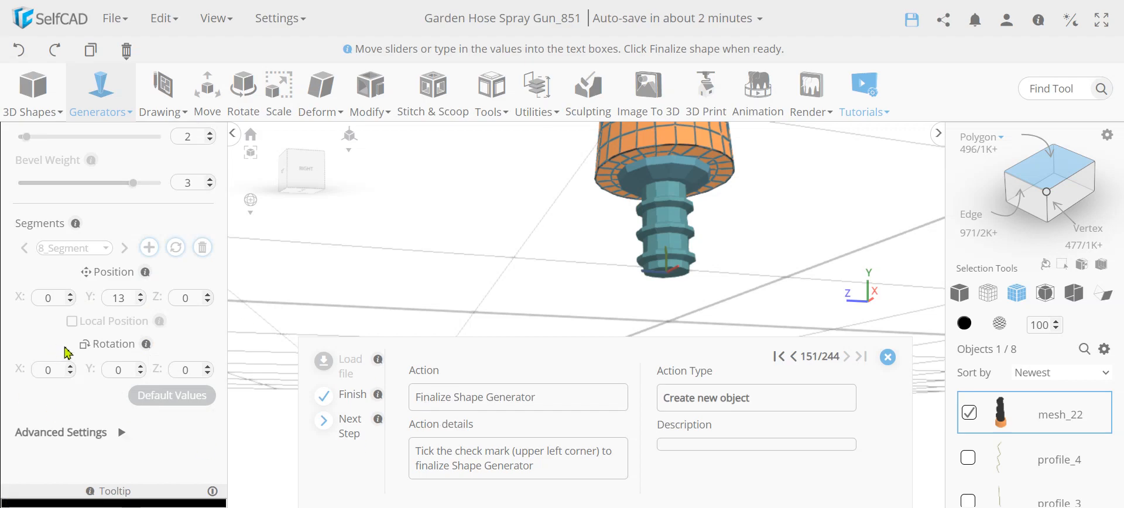
pyautogui.click(123, 436)
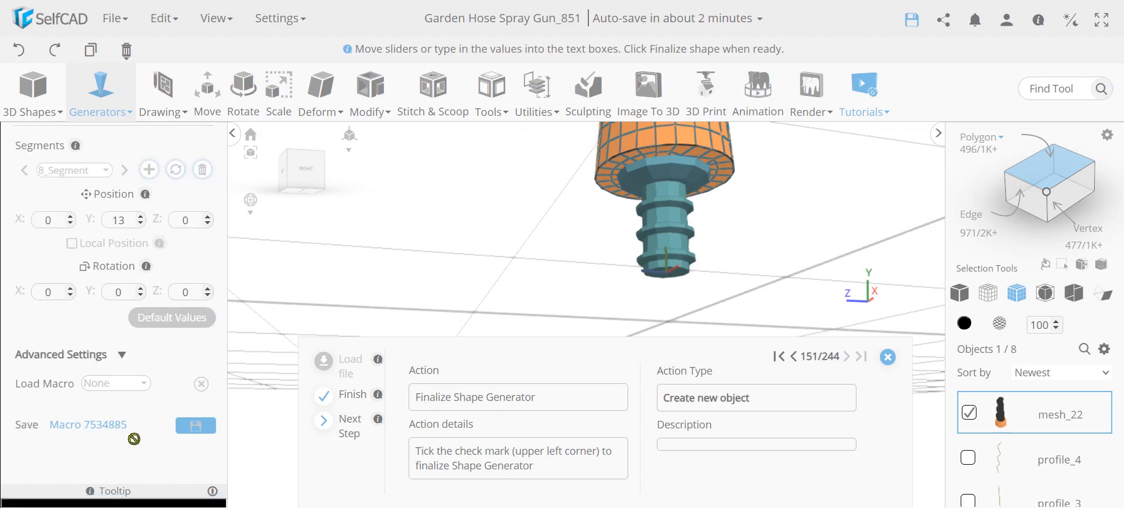
pyautogui.scroll(6, 124, 415)
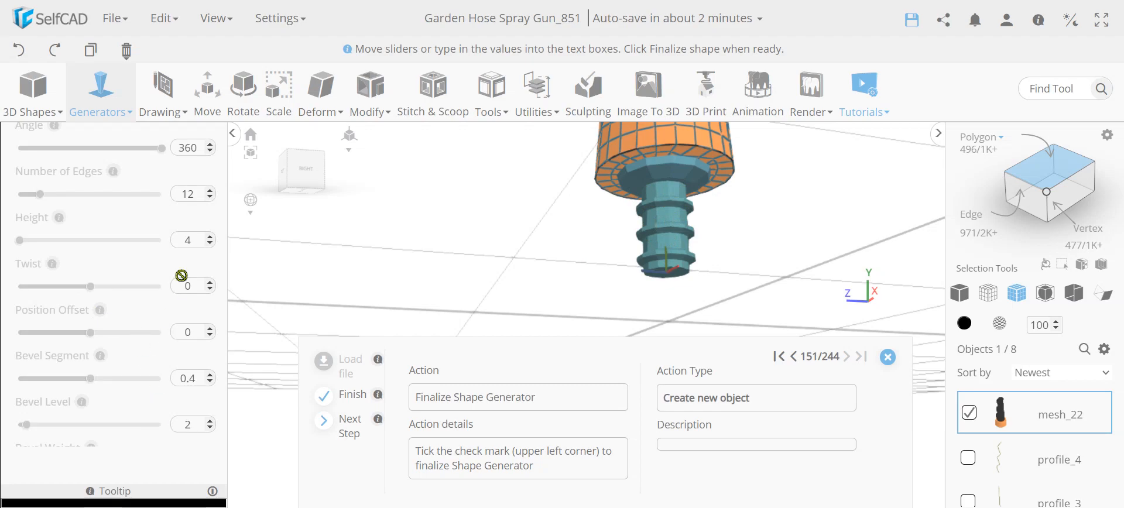
pyautogui.scroll(5, 123, 170)
pyautogui.scroll(1, 119, 256)
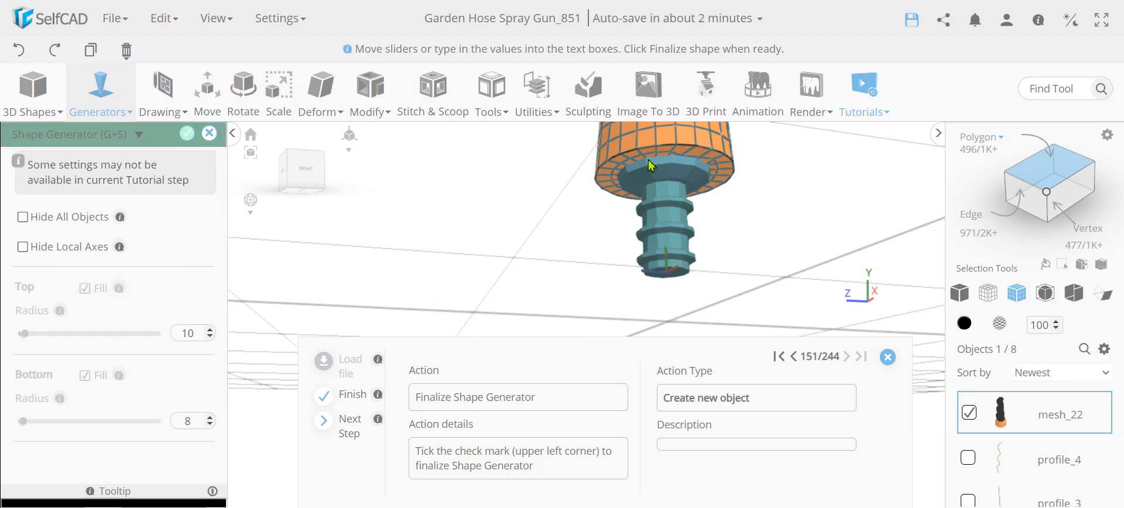
pyautogui.moveTo(510, 232); pyautogui.dragTo(571, 230, button='right')
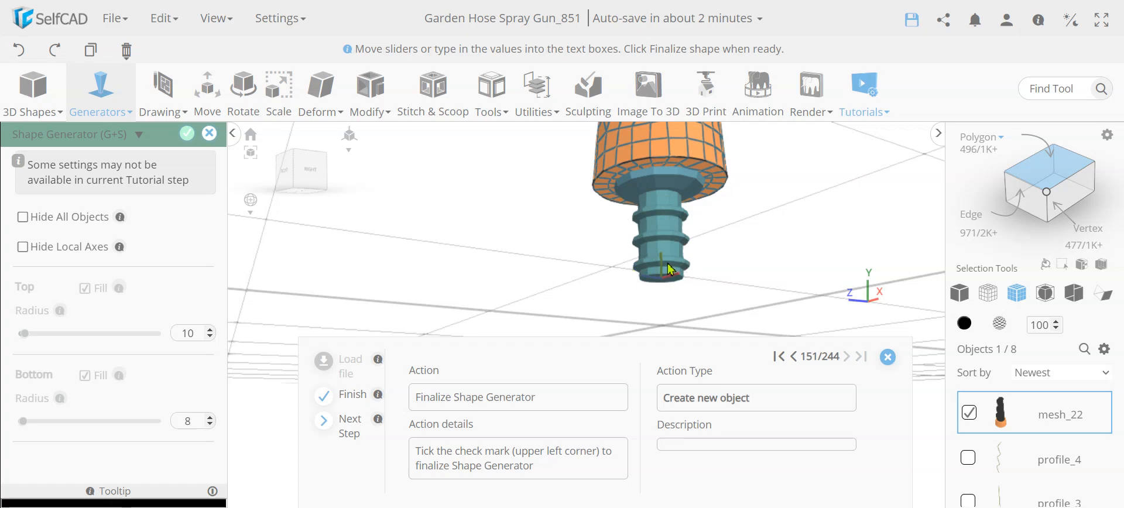
pyautogui.scroll(-10, 86, 466)
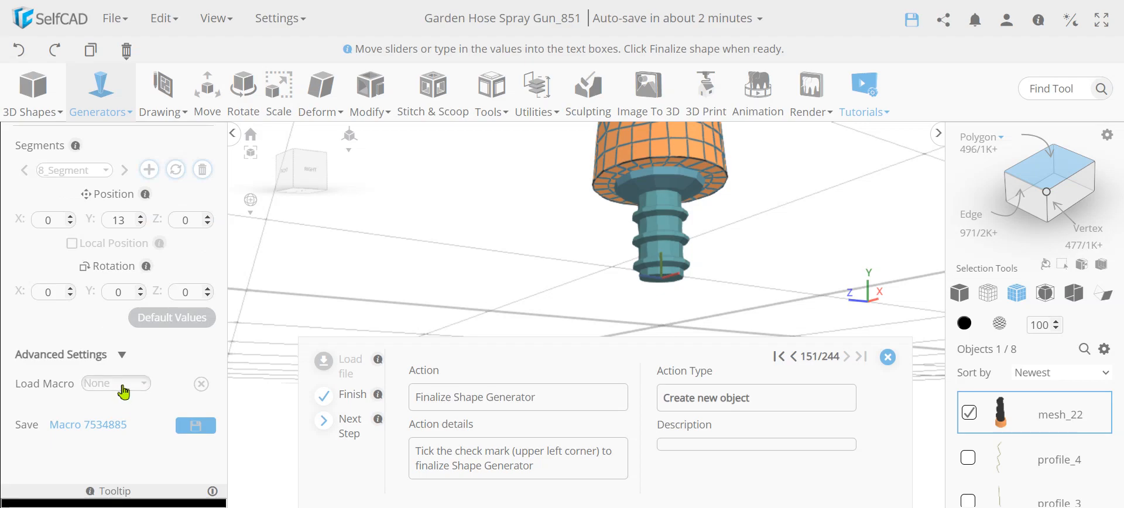
pyautogui.click(117, 384)
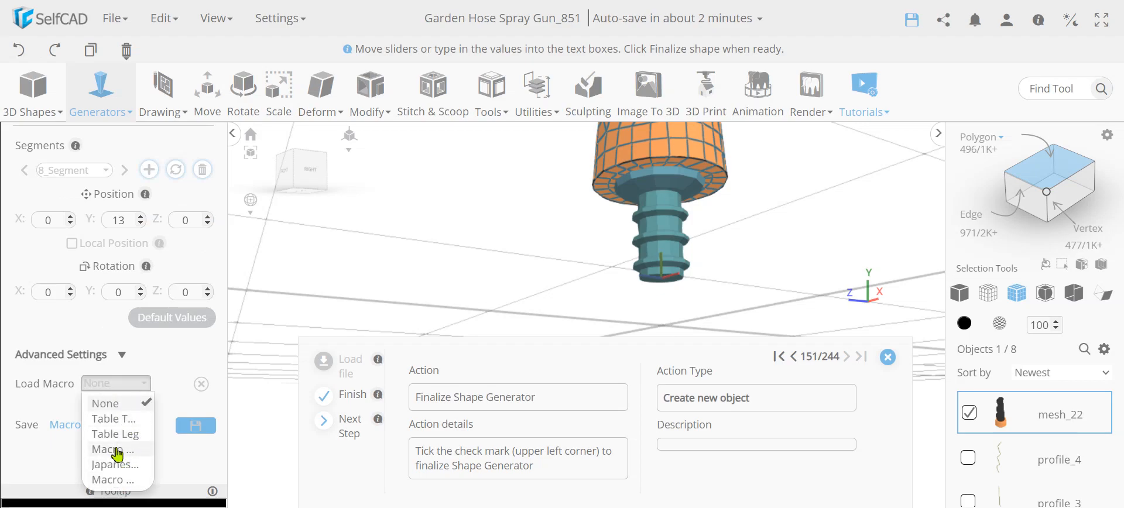
pyautogui.click(117, 383)
pyautogui.scroll(5, 112, 380)
pyautogui.scroll(2, 111, 377)
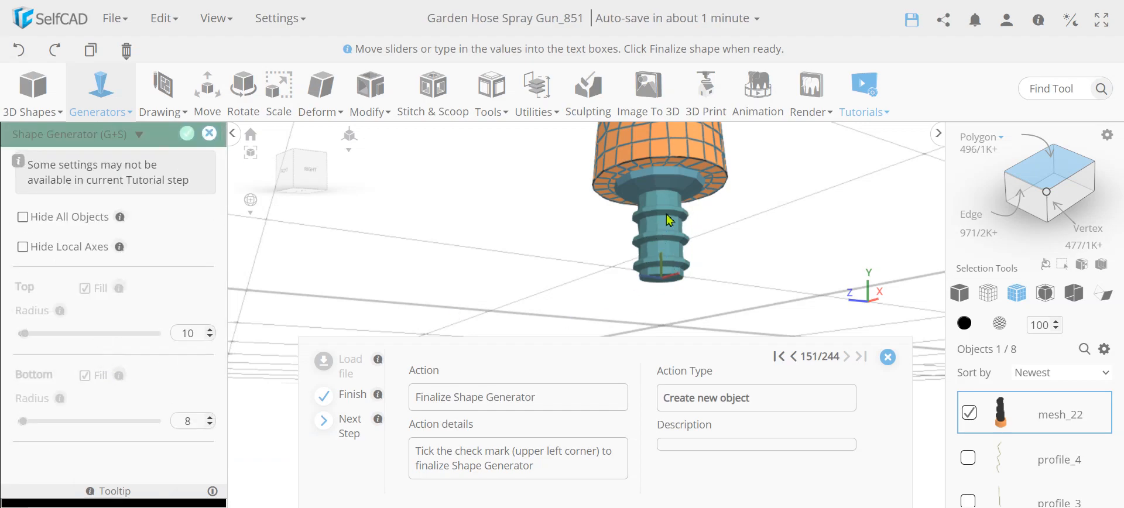
# Finalize the ribbed connector shape and color it black
pyautogui.click(186, 134)
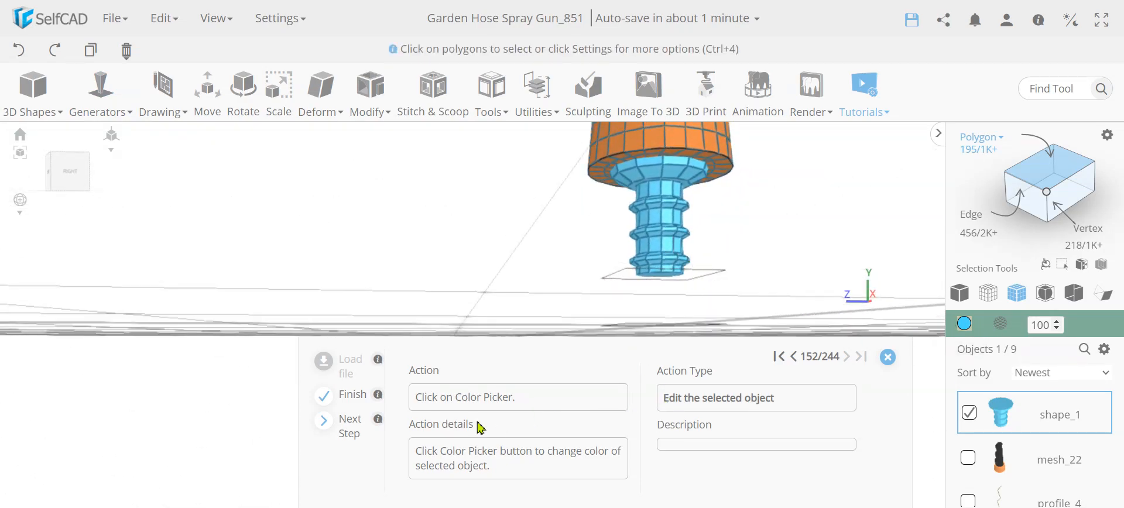
pyautogui.click(355, 425)
pyautogui.click(356, 425)
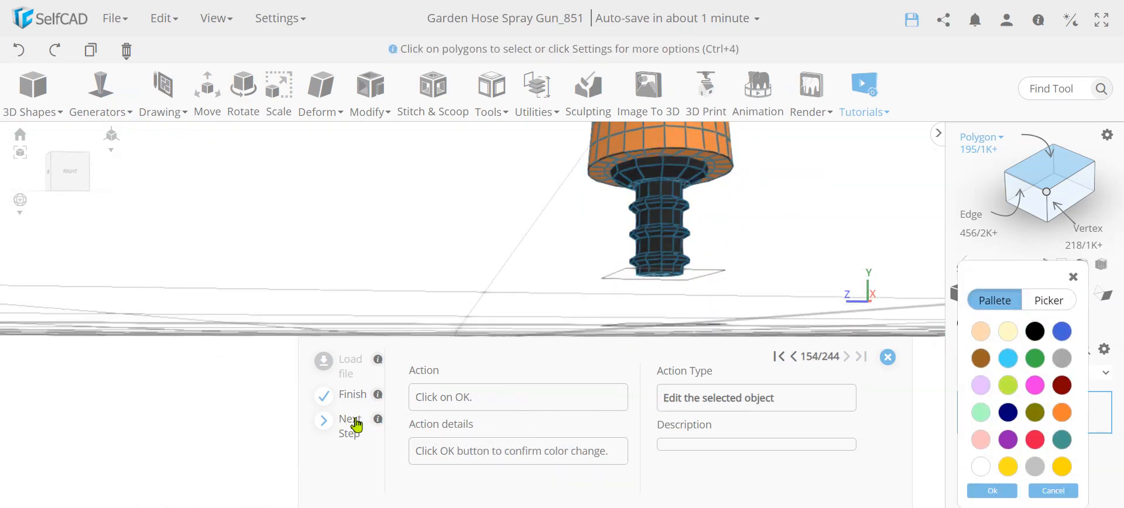
pyautogui.click(355, 425)
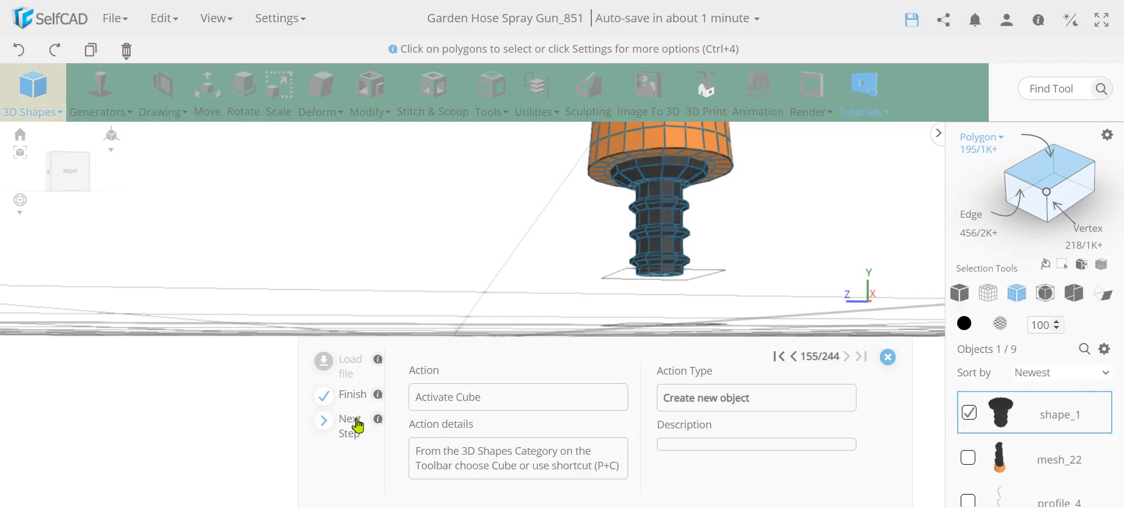
# Create a cube with Width 12, Height 8, Depth 1, Position X 6.5, Y 102, Z 4 and Rotation Z 5
pyautogui.click(56, 117)
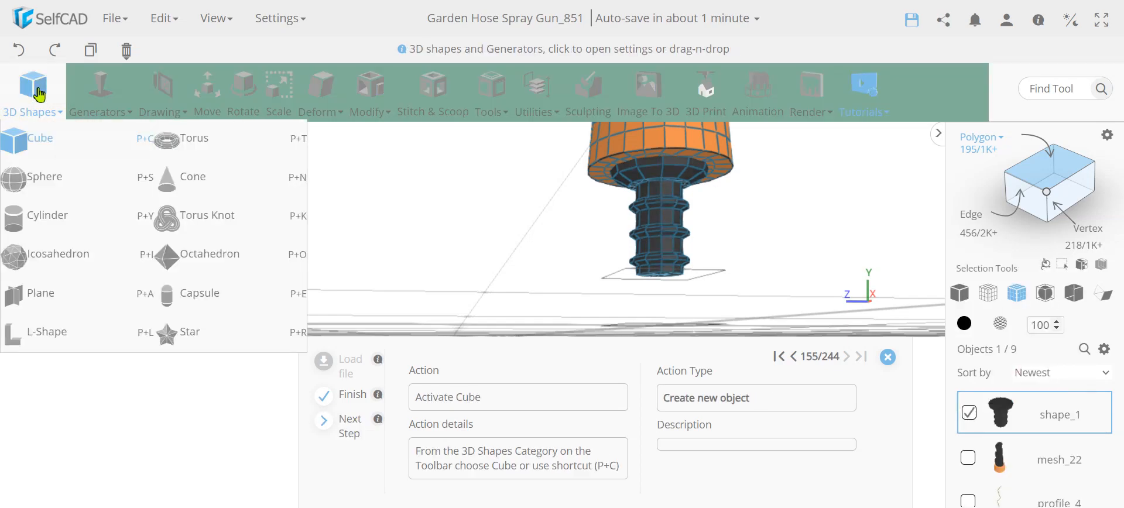
pyautogui.click(45, 145)
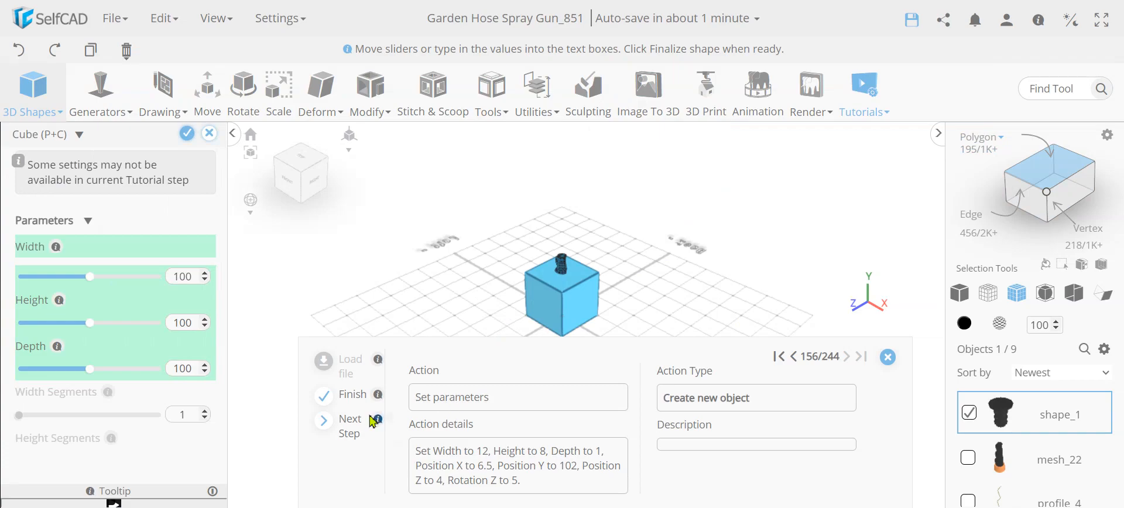
pyautogui.scroll(-5, 88, 294)
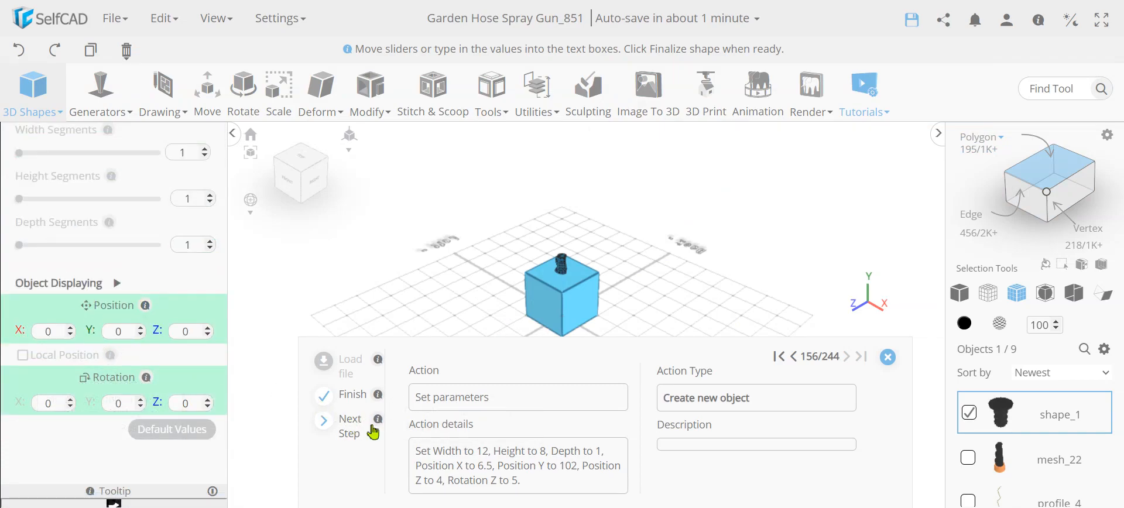
pyautogui.click(350, 422)
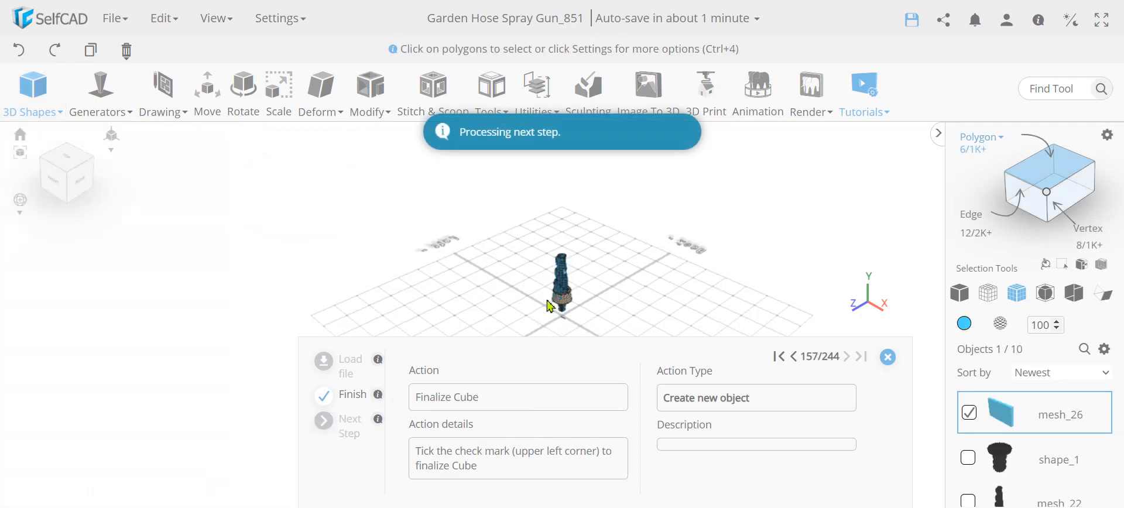
# Switch to edge selection and select the short outer top edge of the thin plate on the handle
pyautogui.moveTo(578, 293); pyautogui.dragTo(417, 310, button='right')
pyautogui.moveTo(474, 267); pyautogui.dragTo(742, 258, button='right')
pyautogui.click(982, 221)
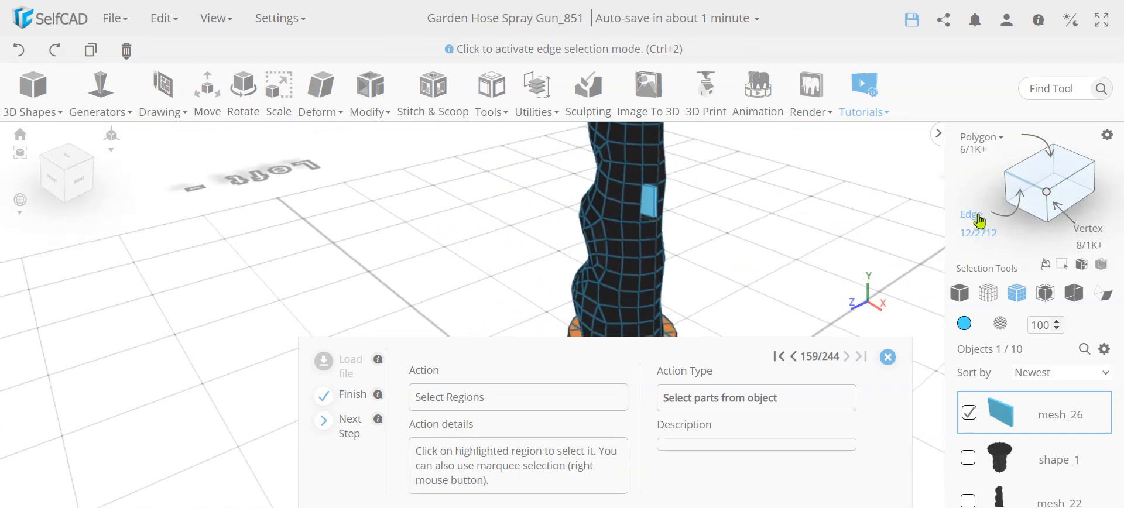
pyautogui.scroll(5, 644, 187)
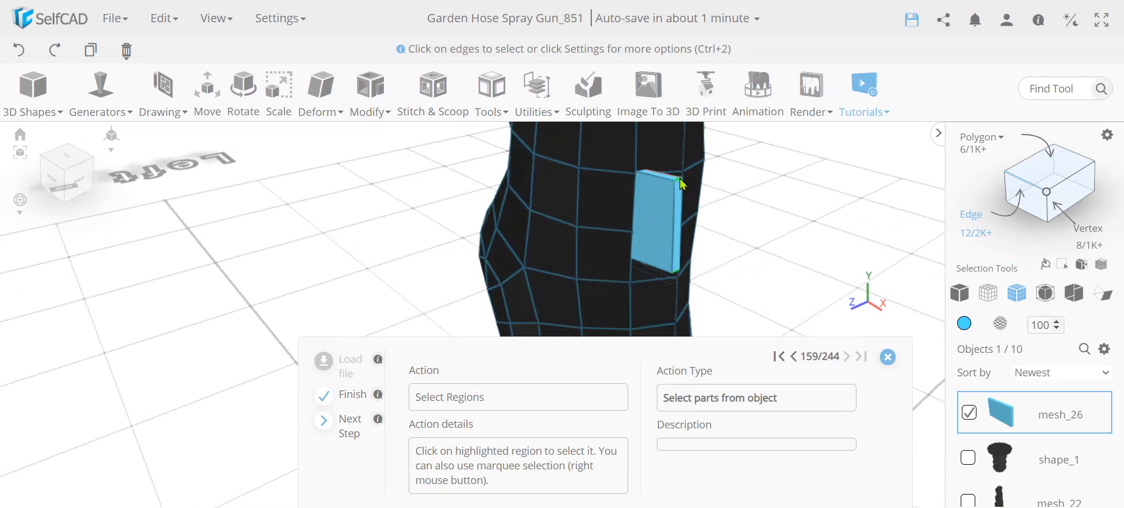
pyautogui.click(680, 185)
pyautogui.scroll(-4, 752, 249)
pyautogui.scroll(5, 730, 208)
pyautogui.scroll(-3, 683, 129)
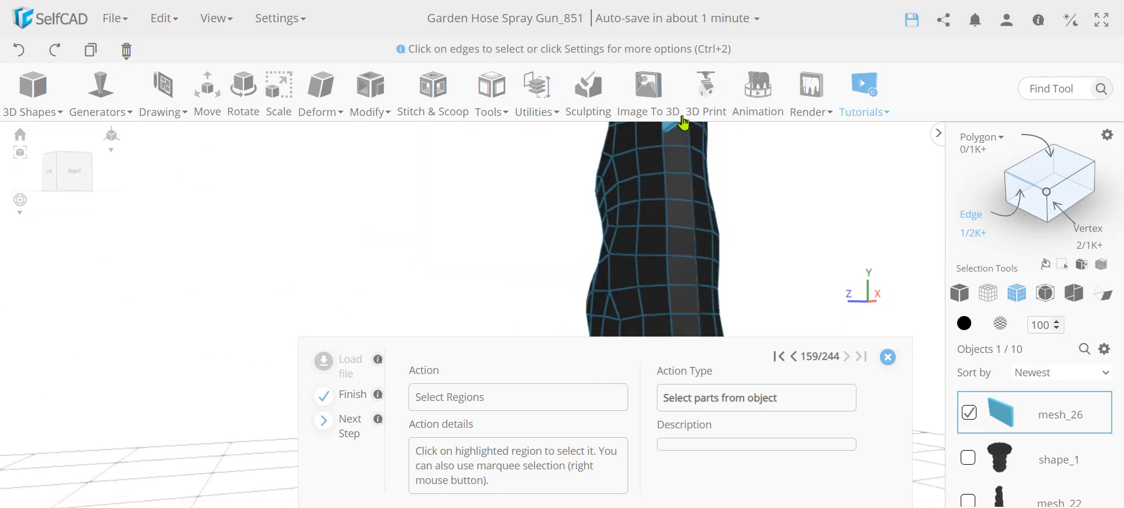
pyautogui.moveTo(780, 187); pyautogui.dragTo(772, 206)
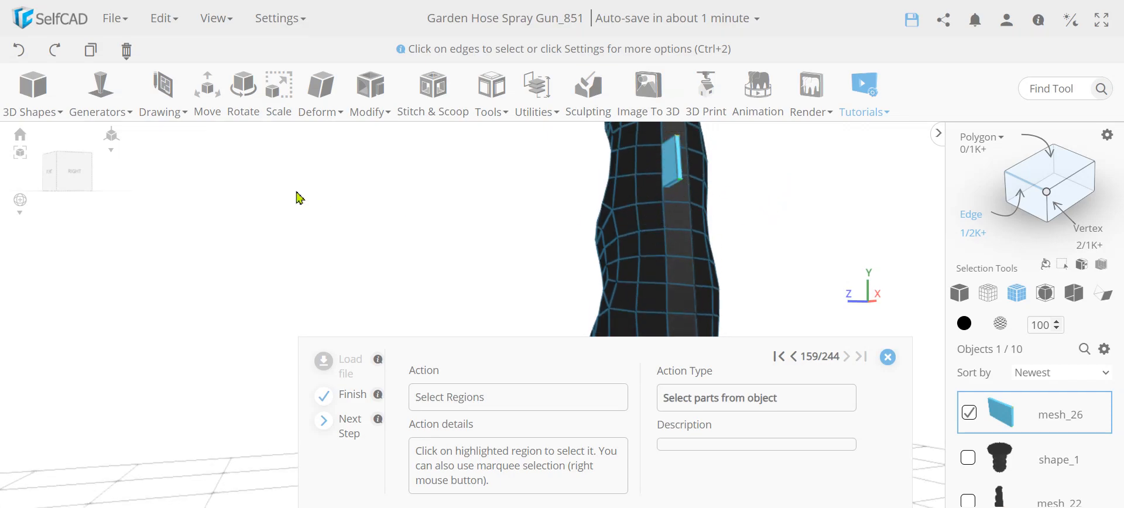
# Review the camera settings, including the Zoom towards the mouse option, and close them
pyautogui.click(177, 22)
pyautogui.click(199, 21)
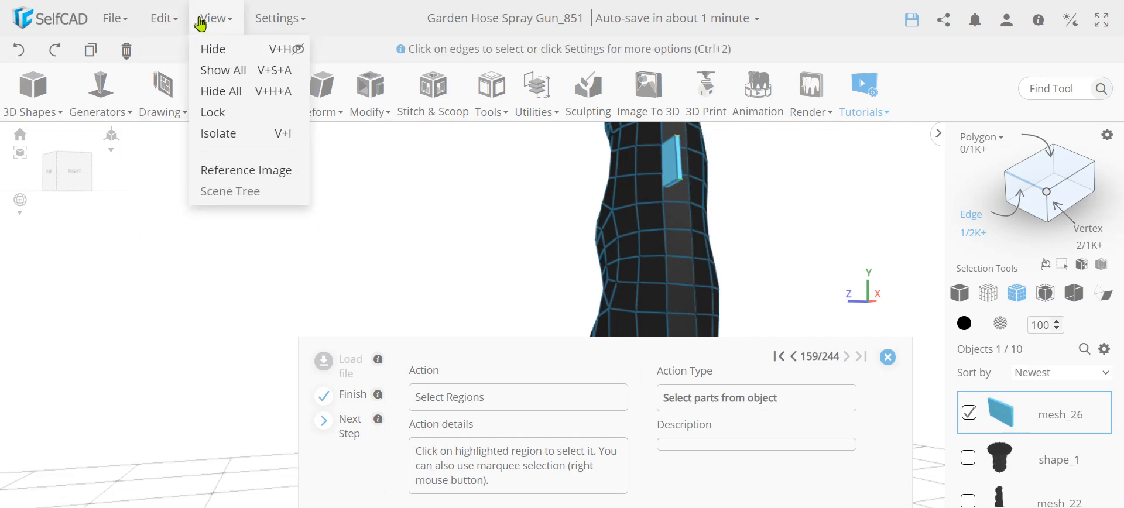
pyautogui.click(175, 22)
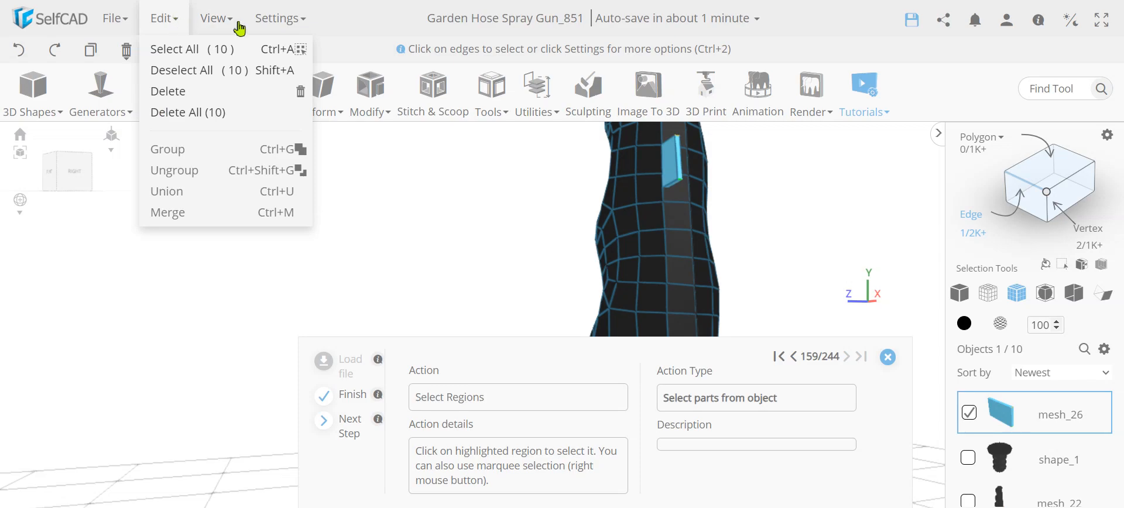
pyautogui.click(295, 28)
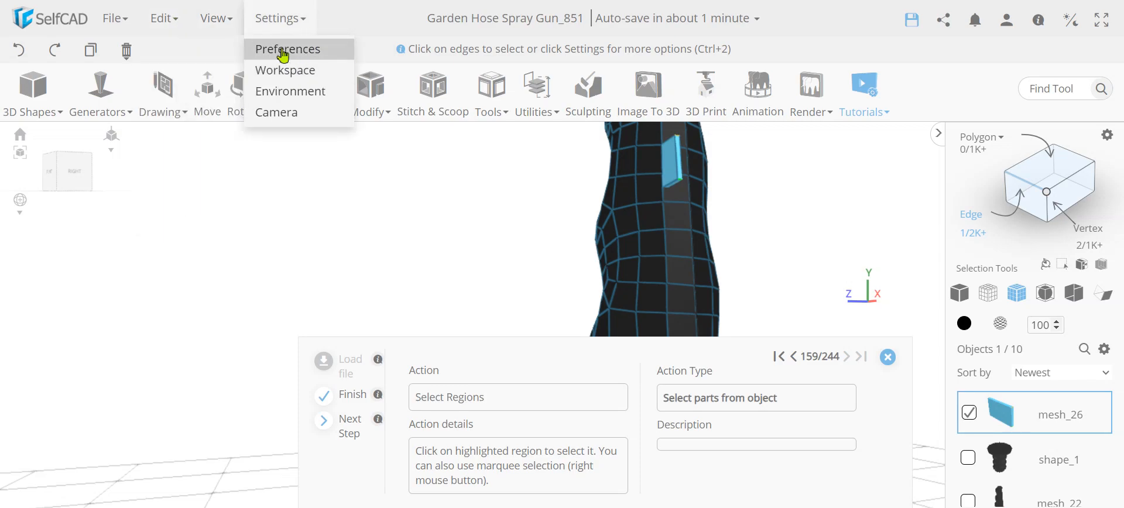
pyautogui.click(290, 115)
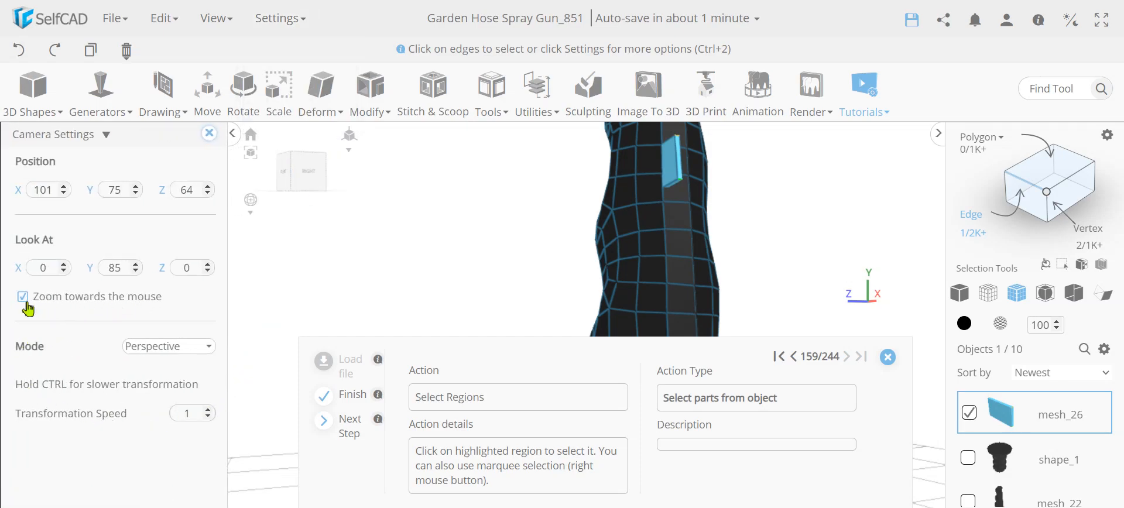
pyautogui.click(208, 133)
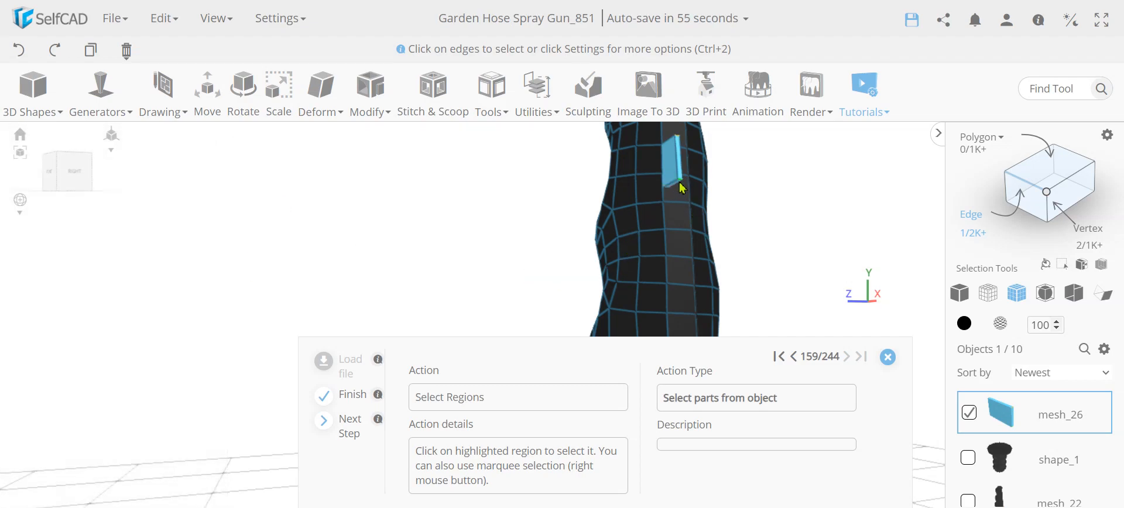
# Add the plate's short outer bottom edge to the selection and fillet both edges with Intensity 3 and Level 8
pyautogui.scroll(5, 681, 186)
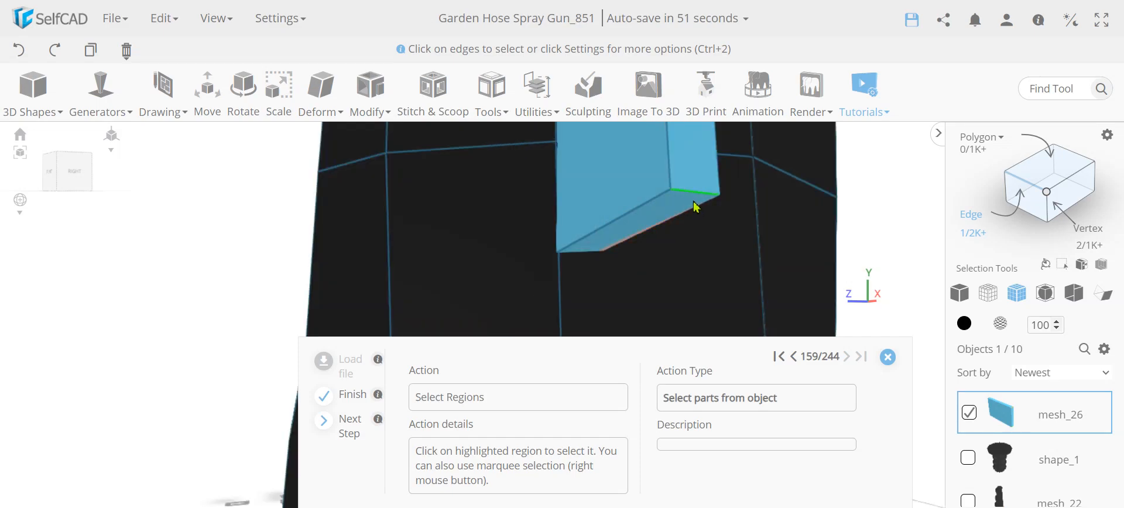
pyautogui.scroll(-8, 723, 223)
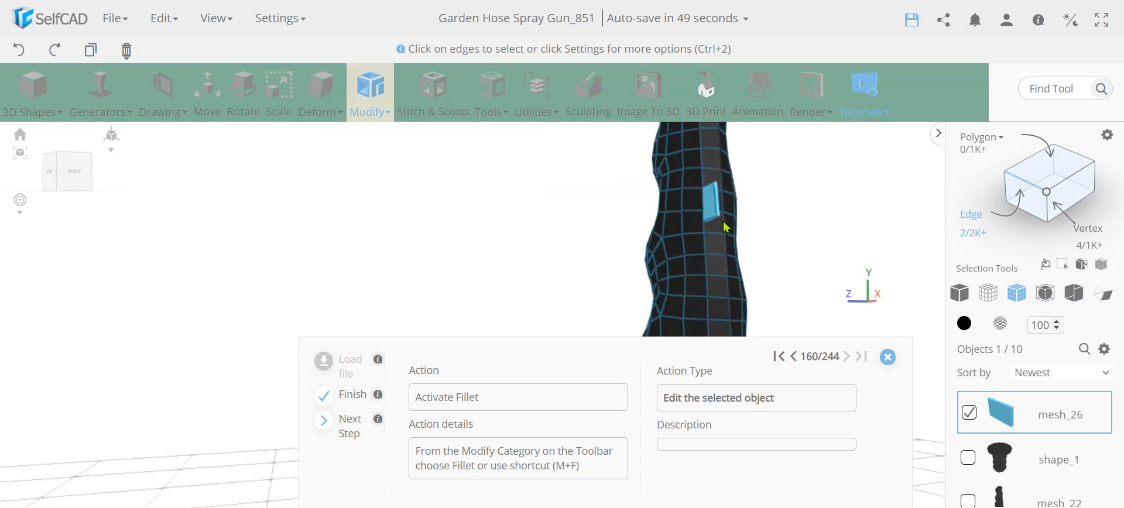
pyautogui.scroll(5, 721, 206)
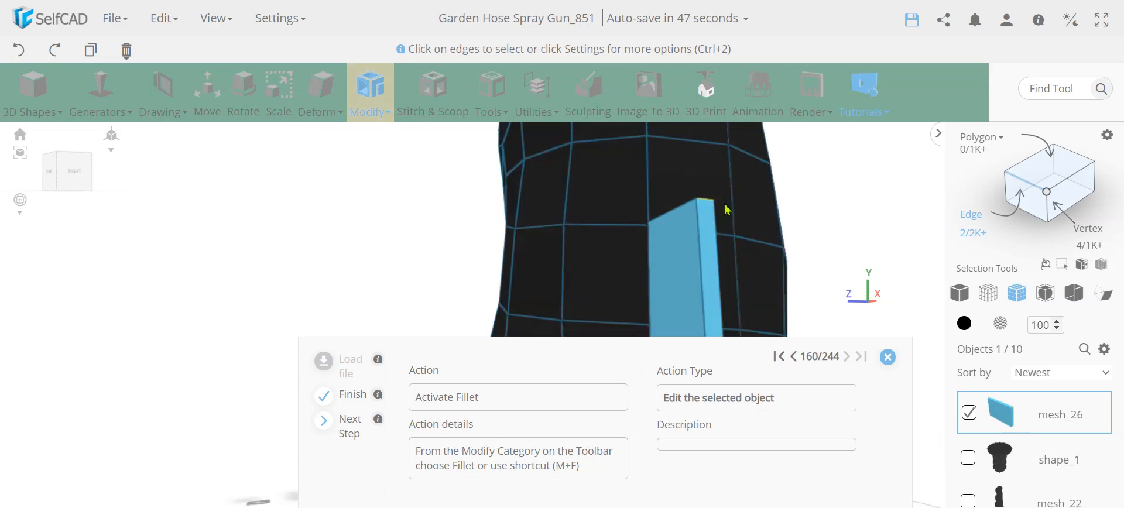
pyautogui.scroll(-5, 715, 253)
pyautogui.click(369, 111)
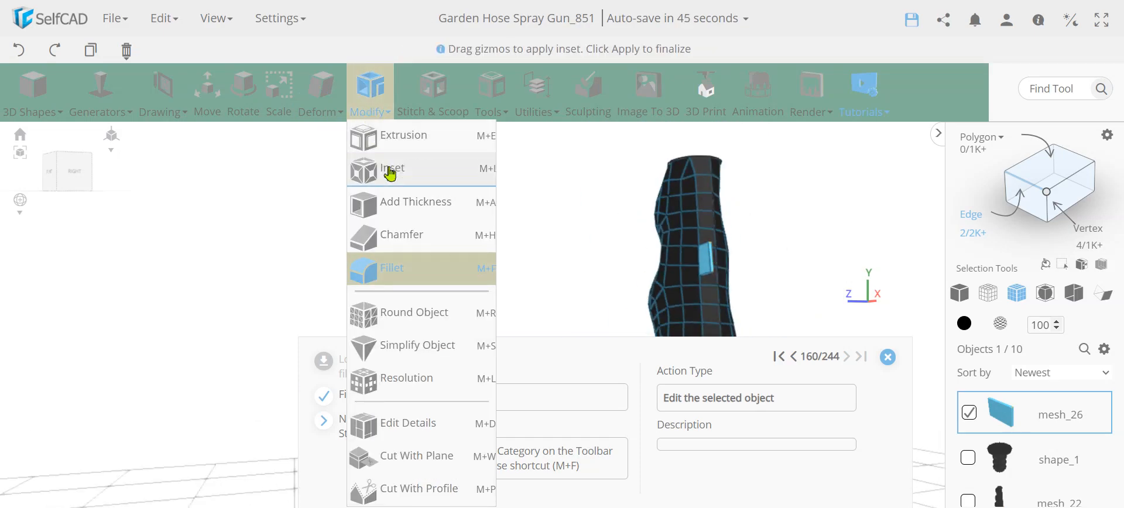
pyautogui.click(404, 270)
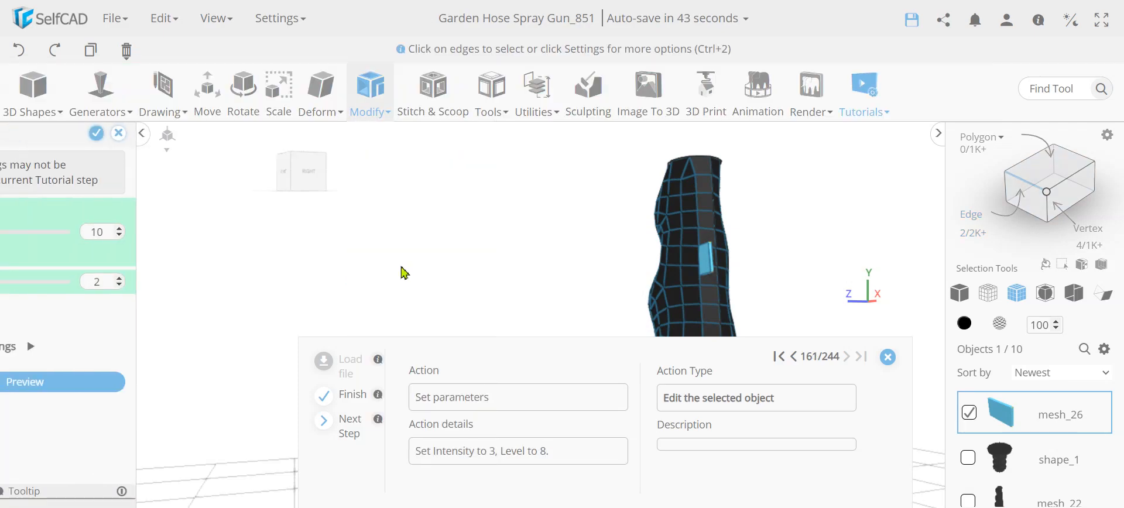
pyautogui.click(338, 429)
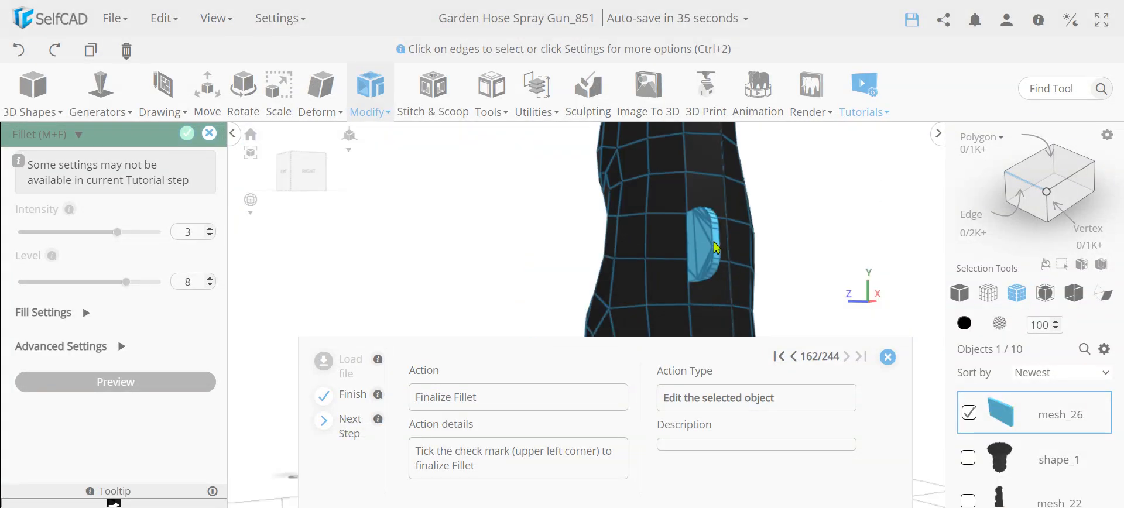
pyautogui.click(185, 139)
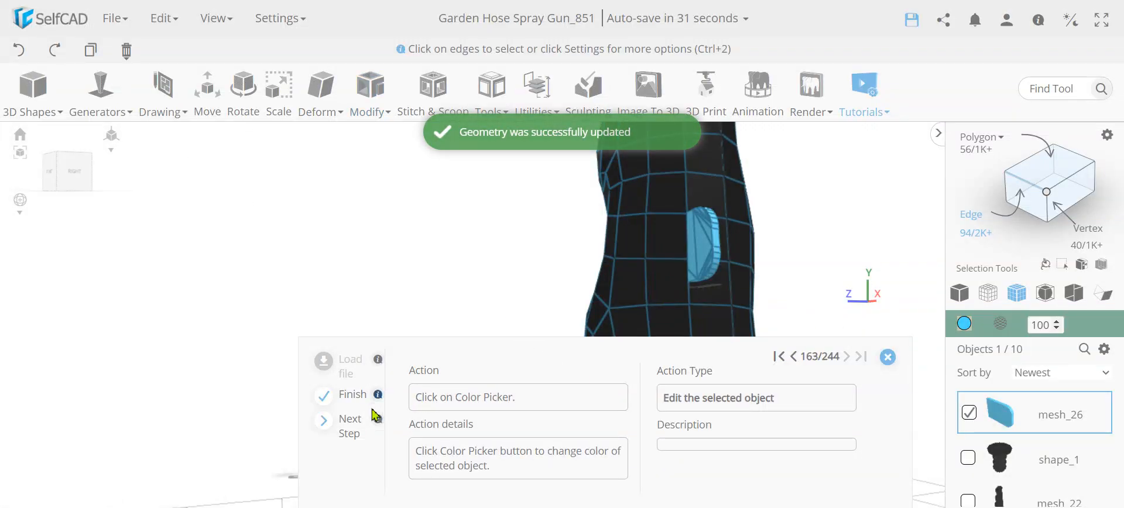
# Color the filleted plate black
pyautogui.click(349, 427)
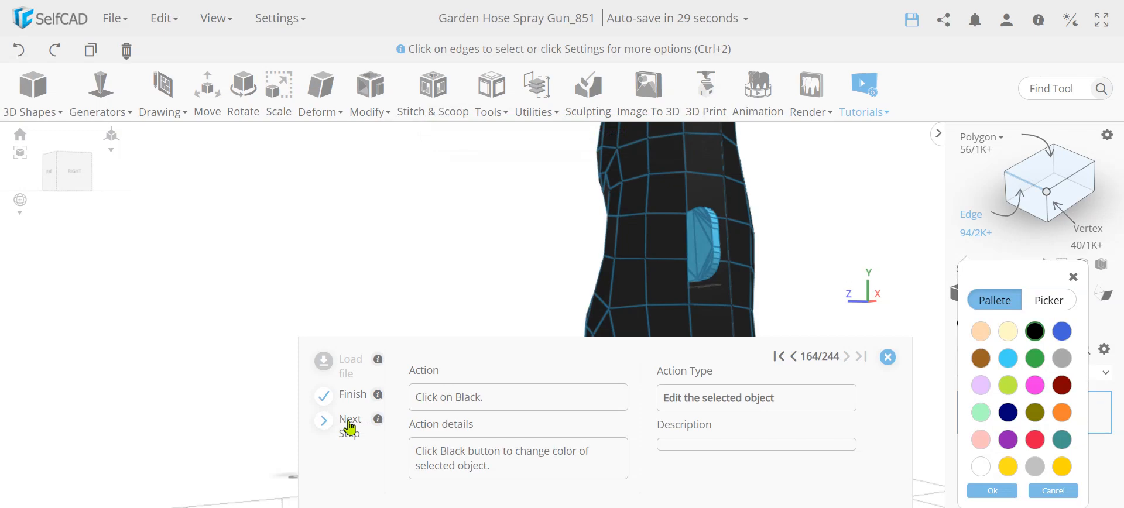
pyautogui.click(349, 427)
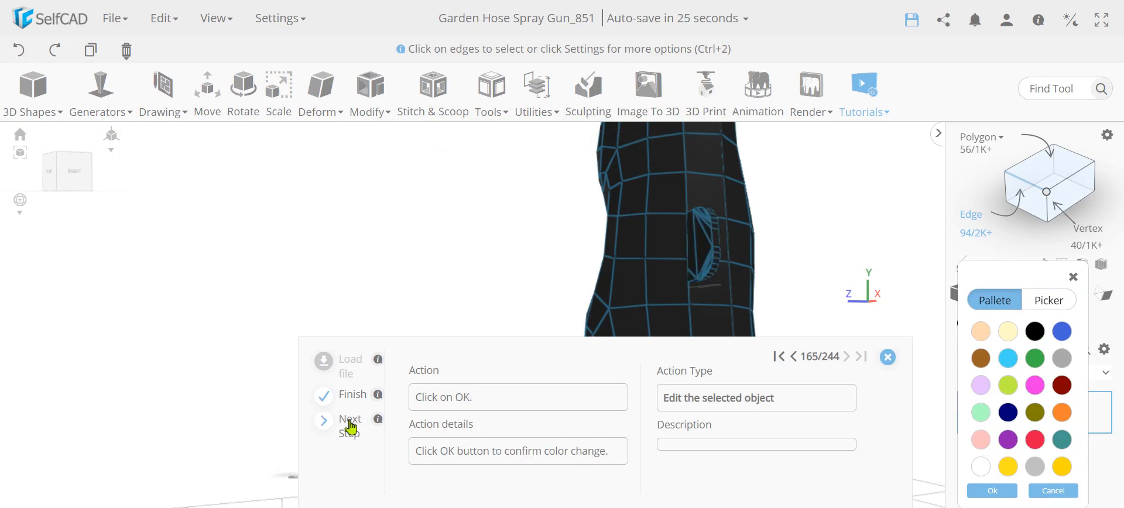
pyautogui.click(350, 427)
# Mirror the plate as a copy with Direction Back and Offset 3.5
pyautogui.click(539, 103)
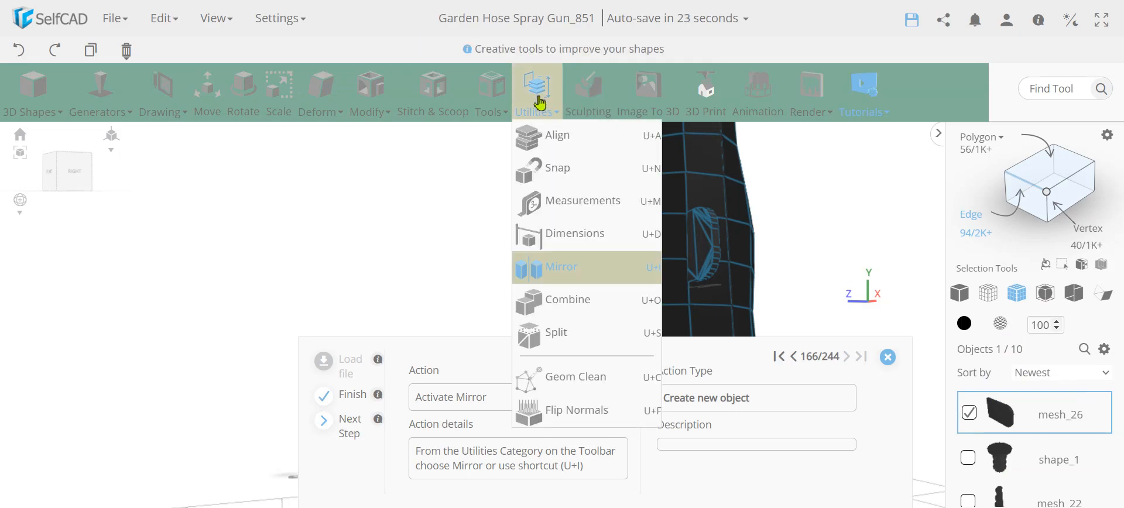
pyautogui.click(561, 269)
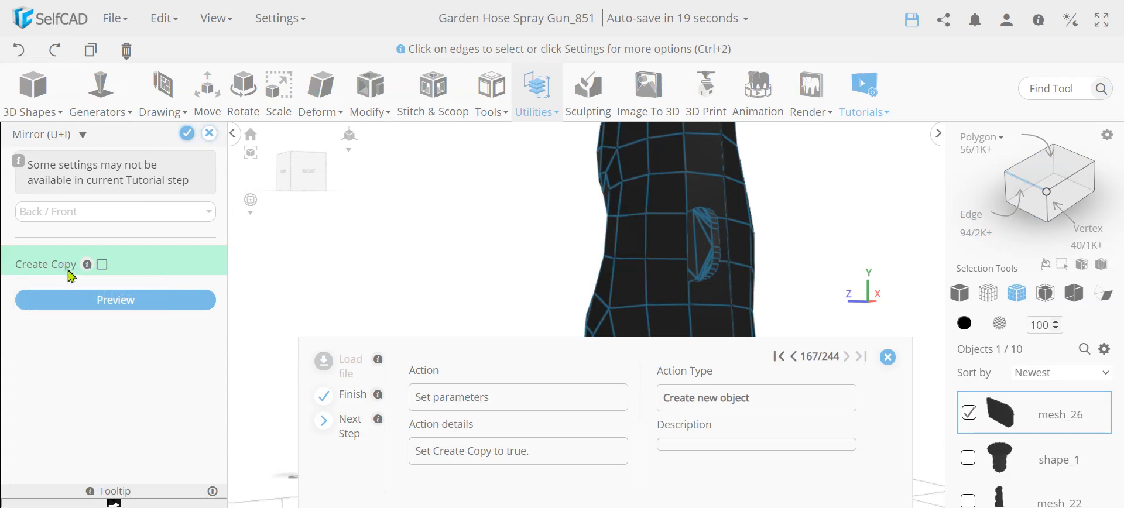
pyautogui.click(102, 264)
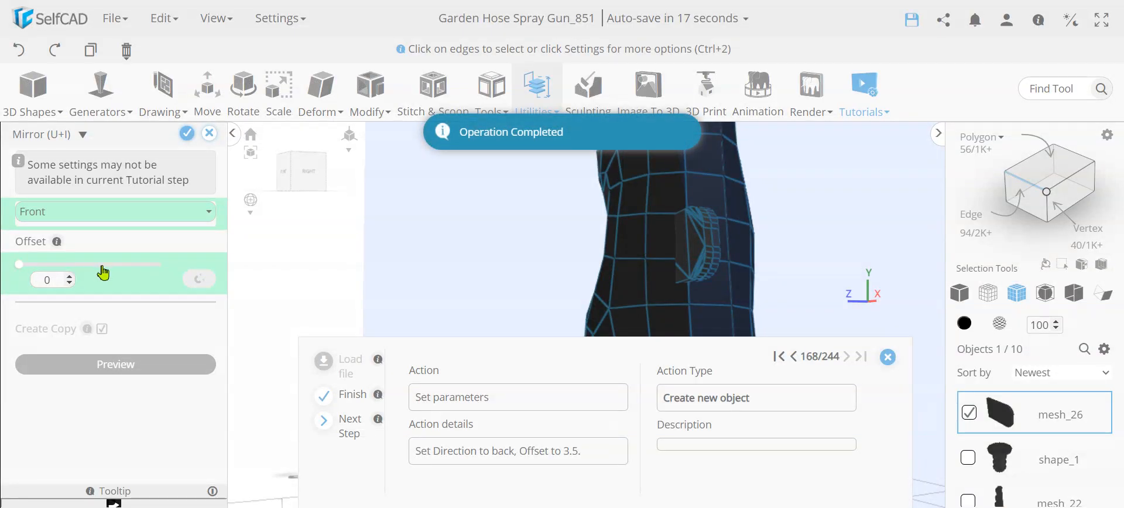
pyautogui.click(89, 213)
pyautogui.click(78, 245)
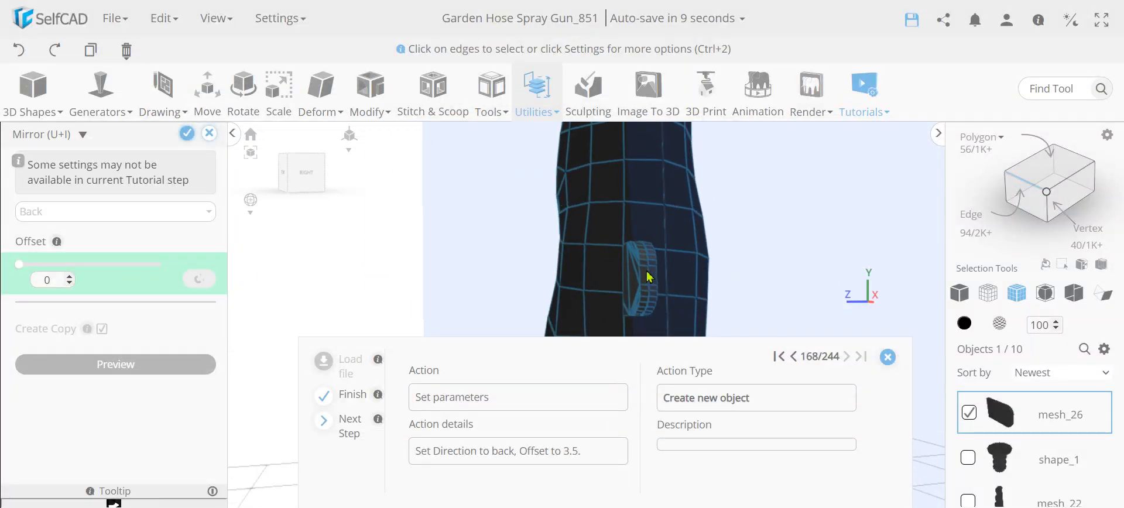
pyautogui.click(60, 285)
pyautogui.press('Return')
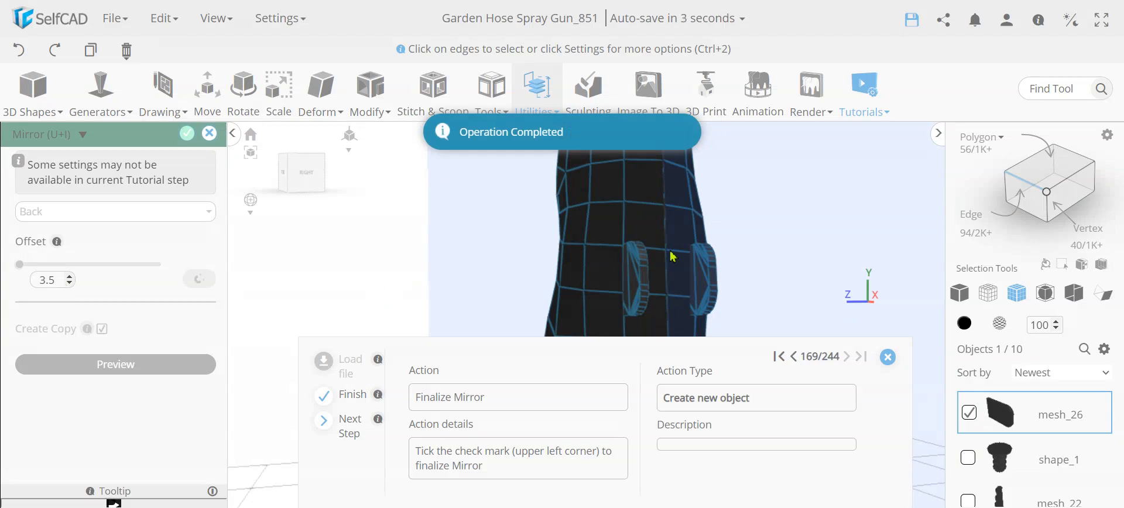
pyautogui.click(188, 135)
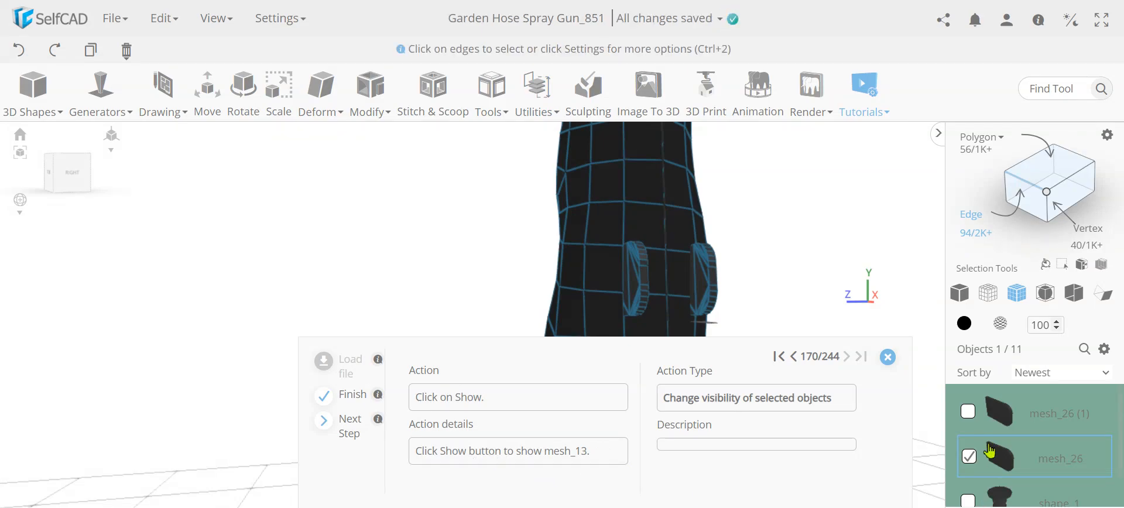
# Show the hidden orange-and-black spray head, mesh_13
pyautogui.scroll(-2, 1049, 454)
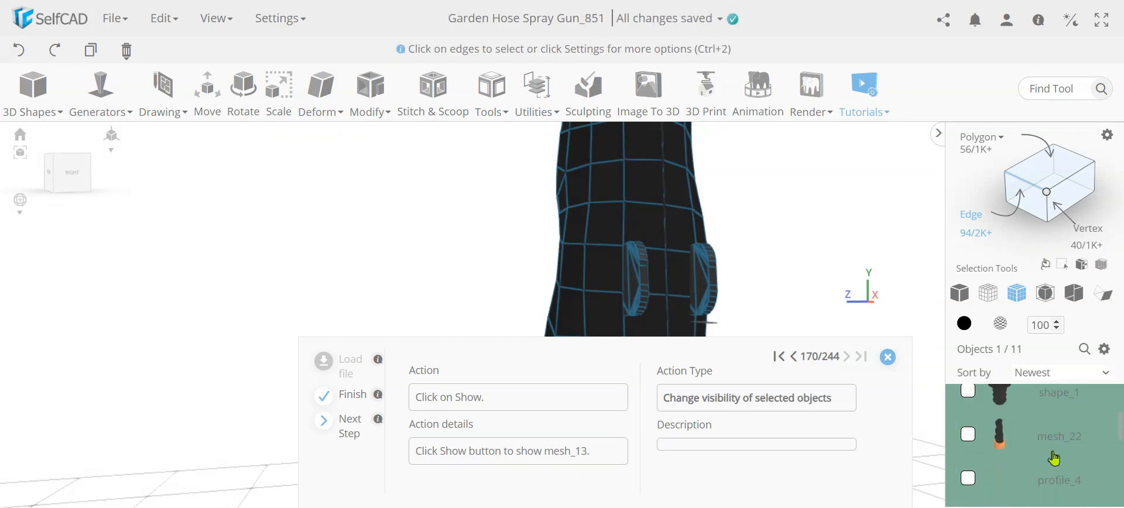
pyautogui.scroll(-3, 1052, 451)
pyautogui.click(967, 434)
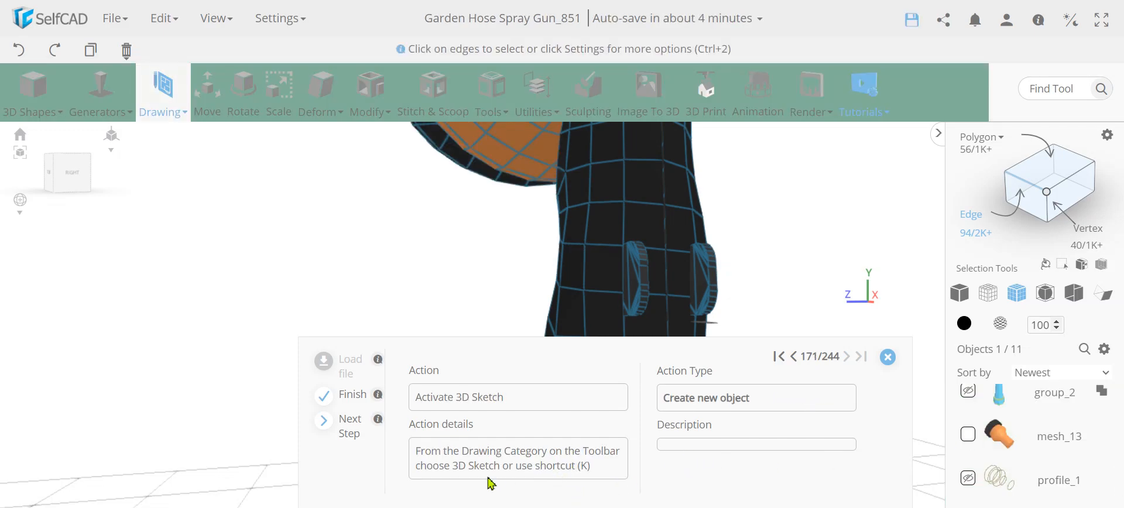
# Sketch a bent two-segment line beside the handle on the Back / Front plane through the tutorial's three highlighted points using 3D Sketch
pyautogui.click(163, 93)
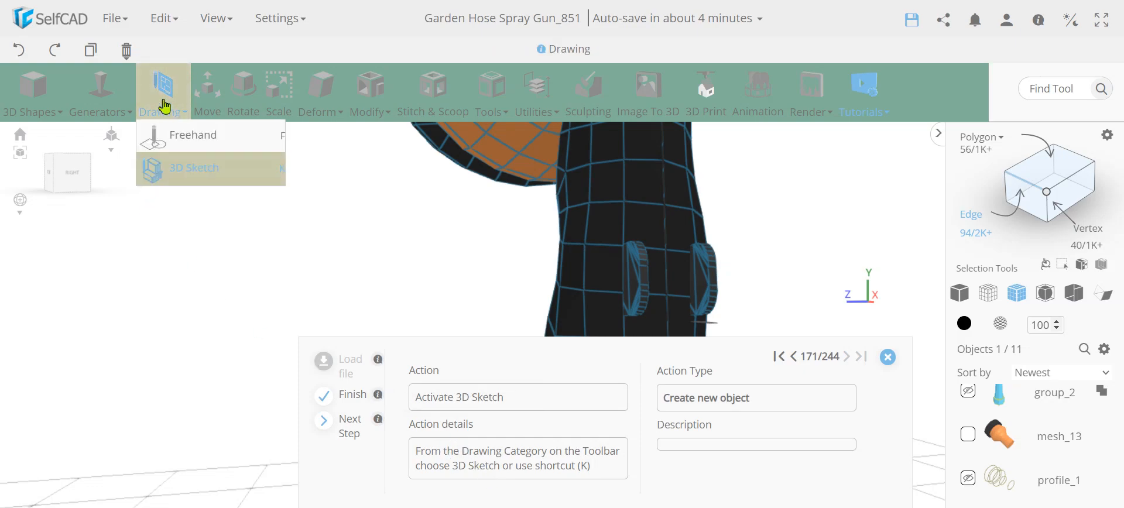
pyautogui.click(196, 172)
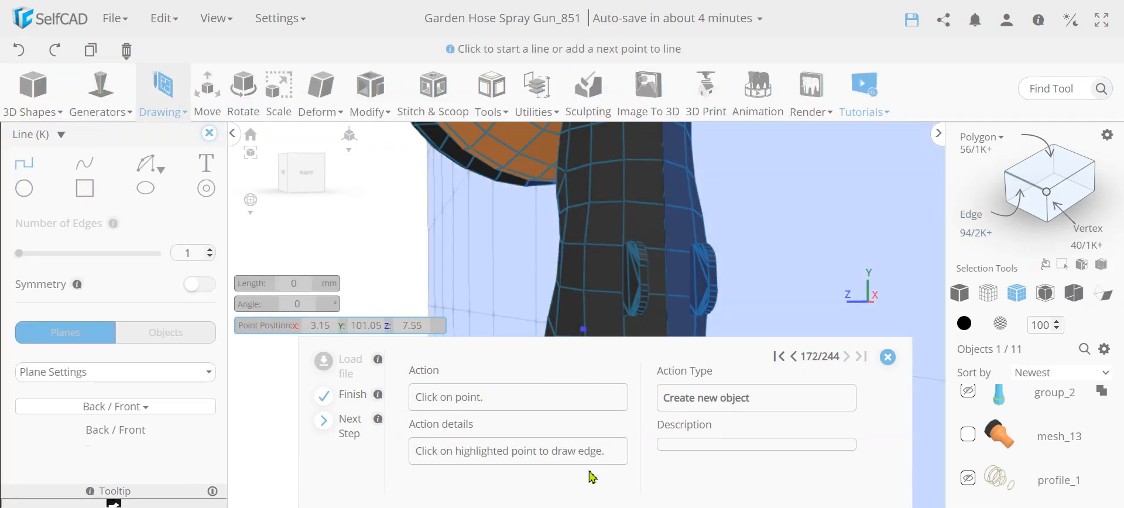
pyautogui.scroll(-5, 574, 323)
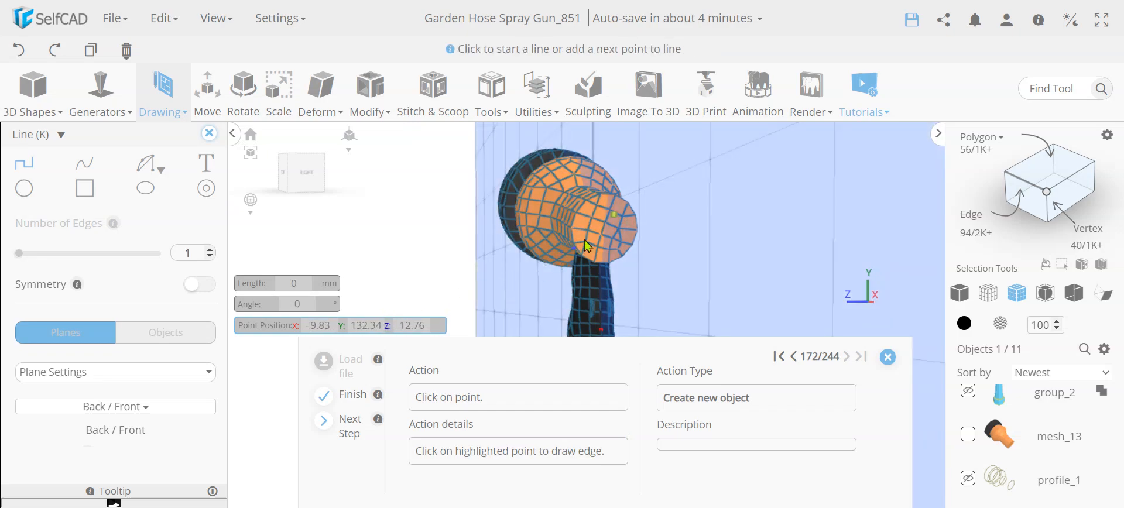
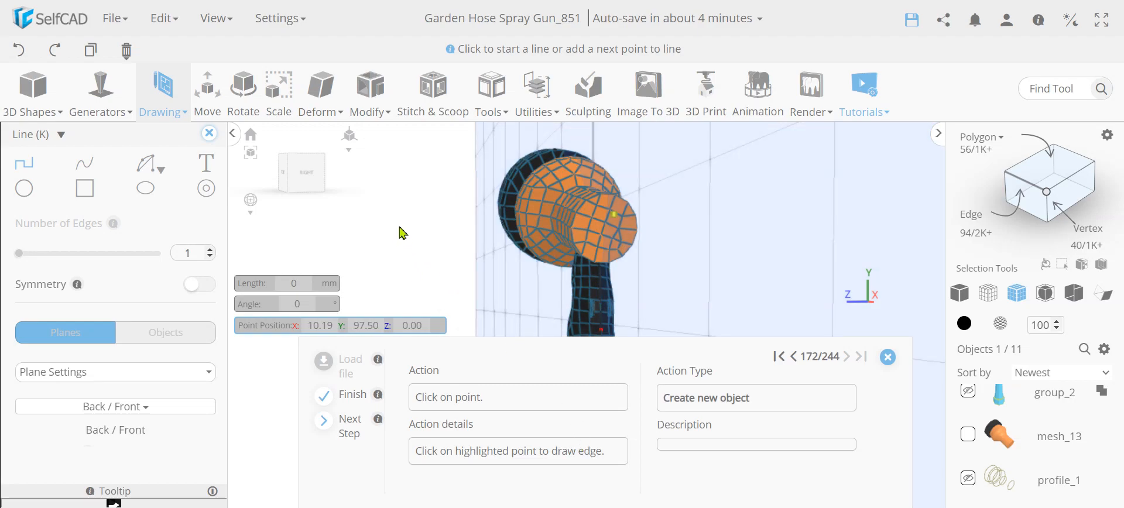
pyautogui.click(622, 222)
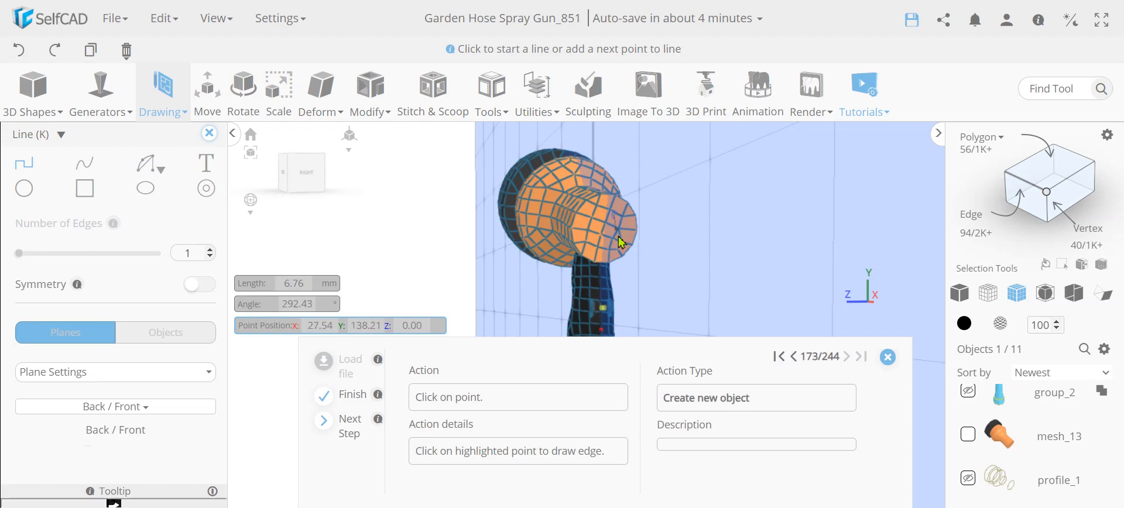
pyautogui.click(605, 309)
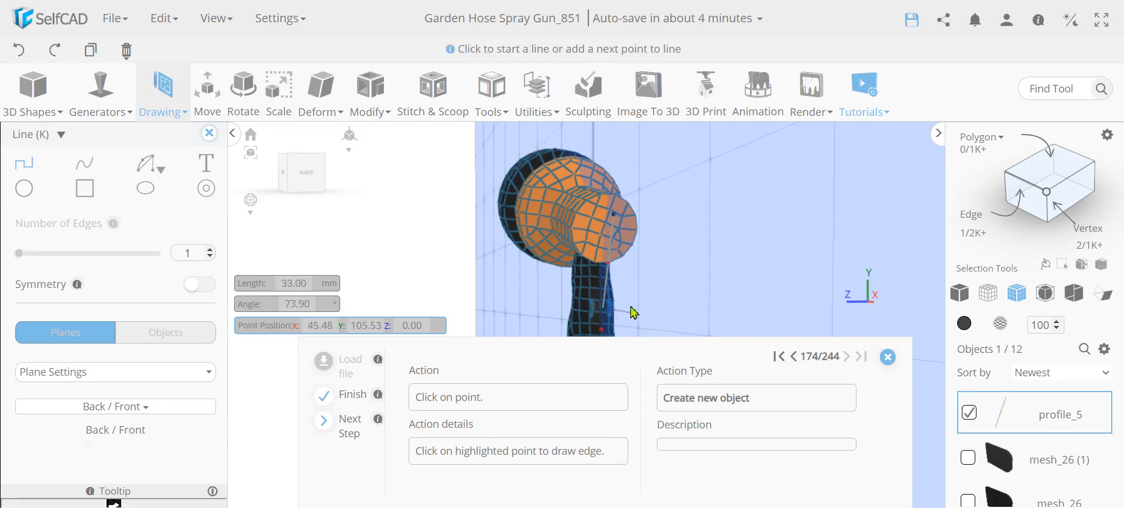
pyautogui.scroll(-5, 629, 310)
pyautogui.click(630, 328)
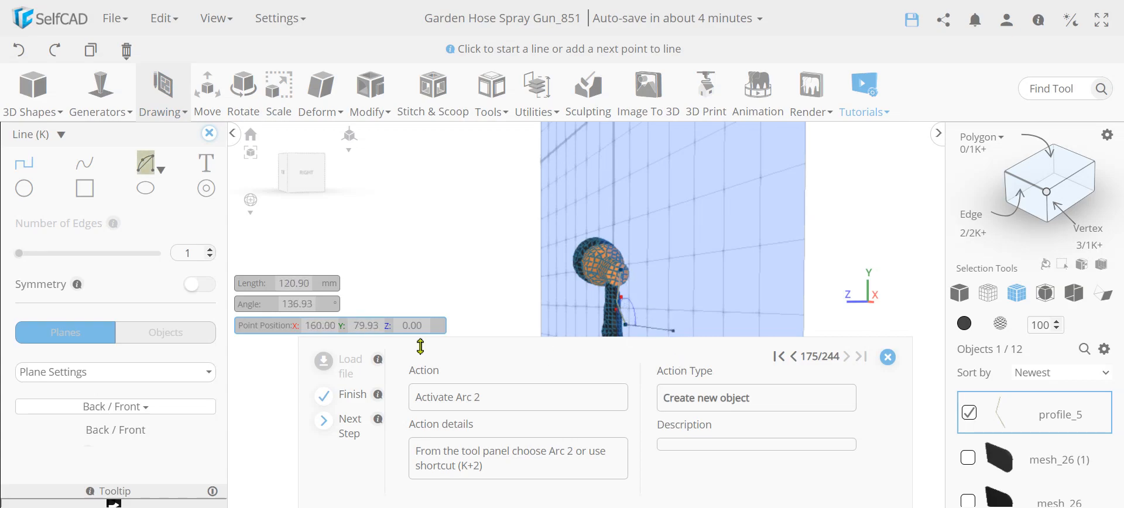
# Switch the sketch to Arc 2 on the Bottom / Top plane and deselect profile_5
pyautogui.scroll(2, 621, 296)
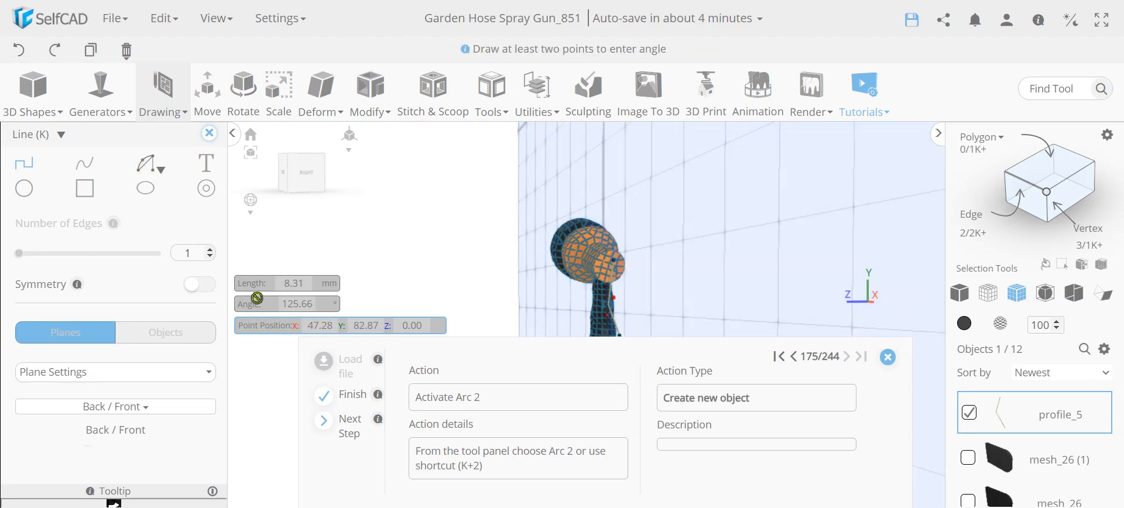
pyautogui.moveTo(148, 171)
pyautogui.click(149, 220)
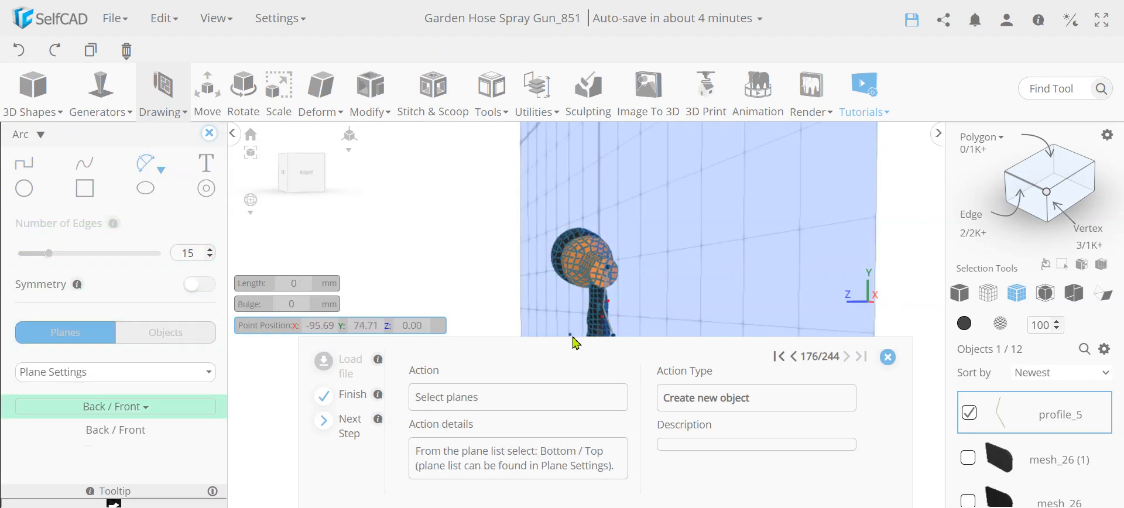
pyautogui.click(125, 405)
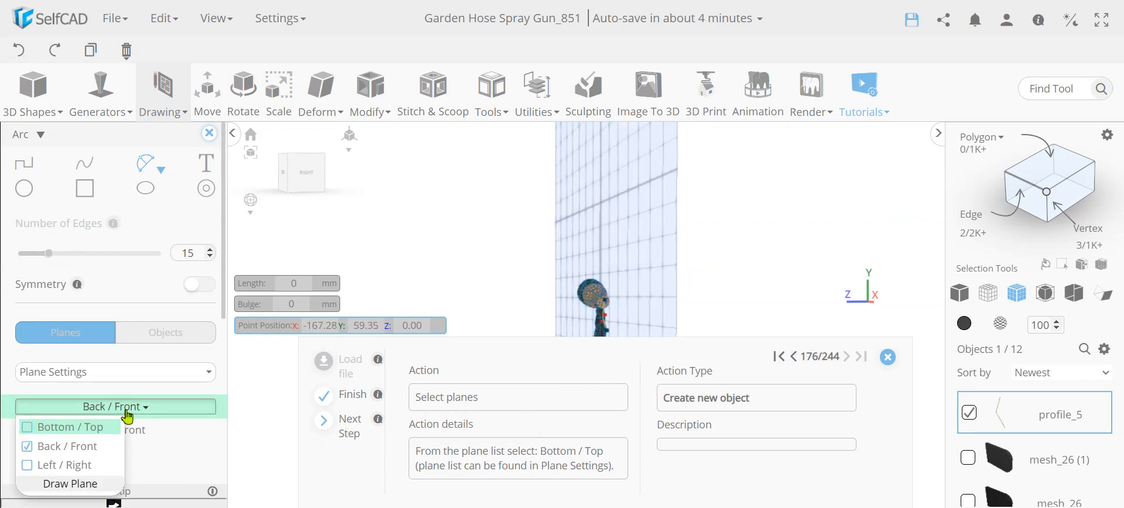
pyautogui.click(27, 446)
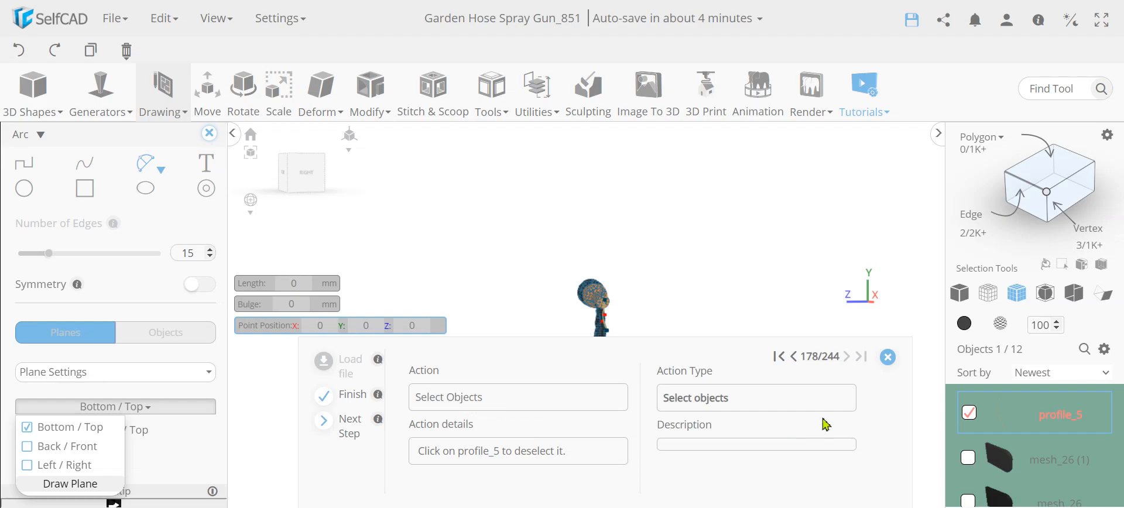
pyautogui.click(969, 413)
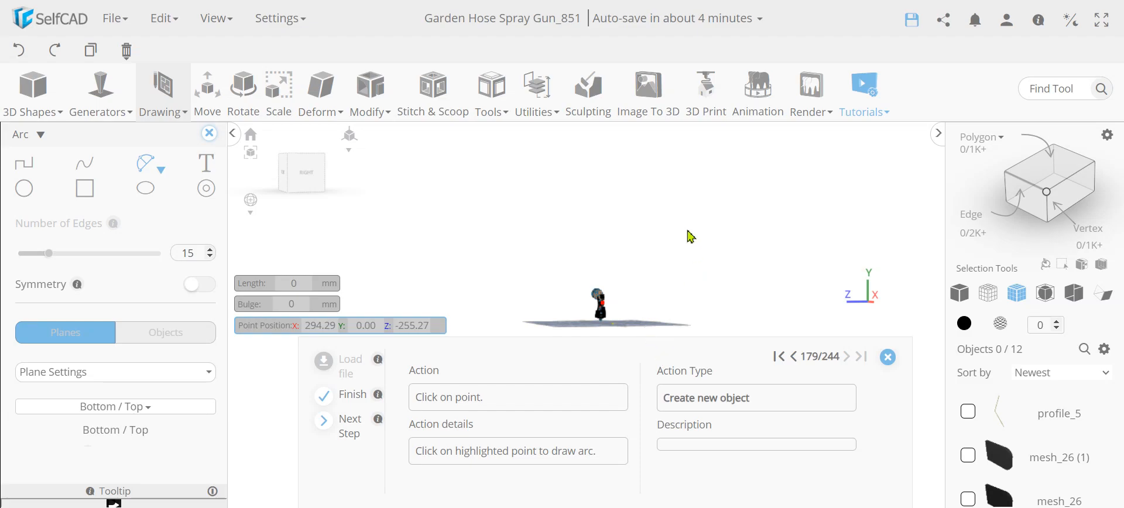
# Start the arc at the highlighted point on the ground plane and set its Length to 8 mm
pyautogui.moveTo(673, 263); pyautogui.dragTo(608, 318, button='right')
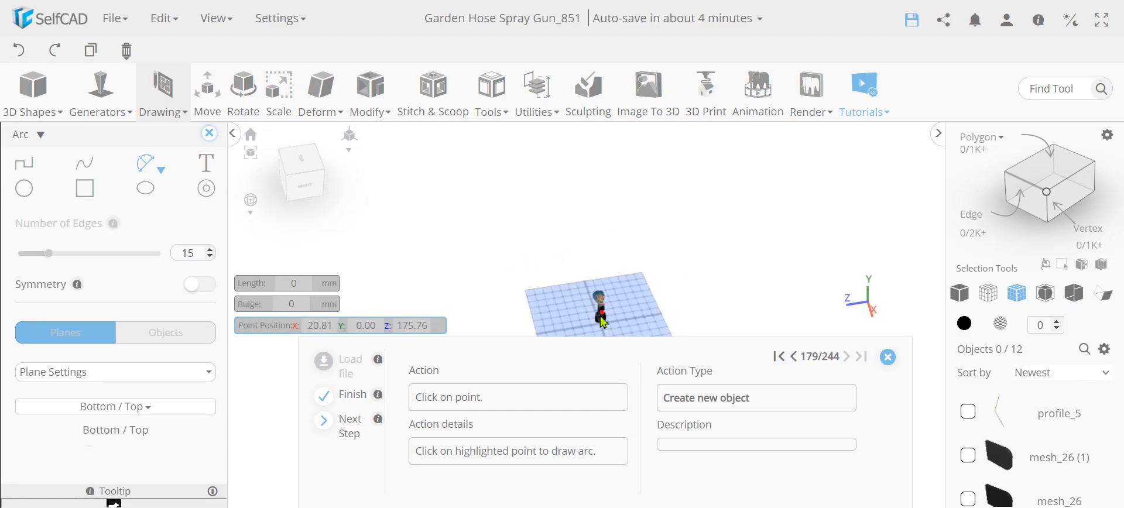
pyautogui.scroll(6, 603, 333)
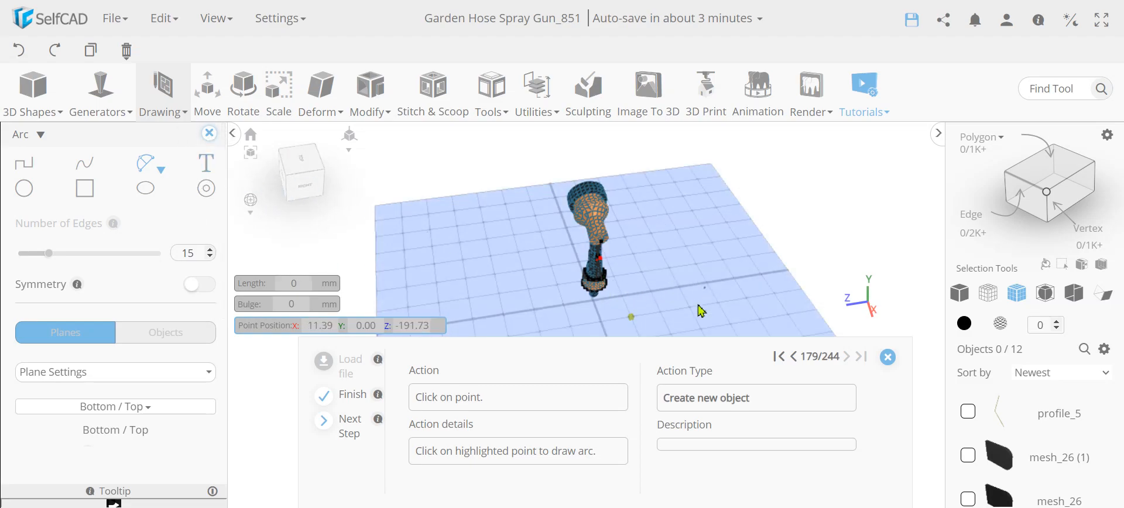
pyautogui.click(631, 319)
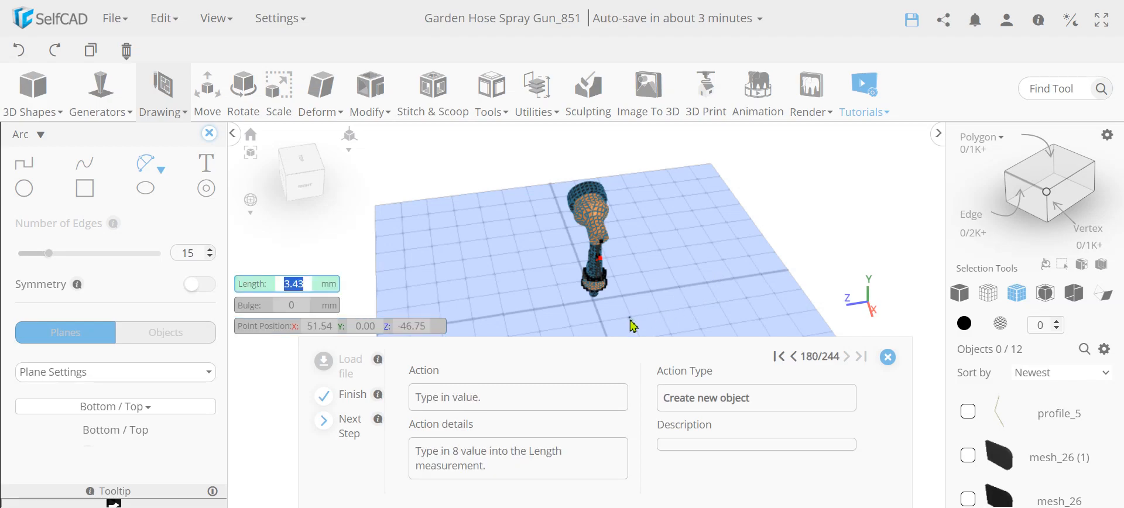
pyautogui.scroll(-5, 690, 302)
pyautogui.scroll(-4, 675, 324)
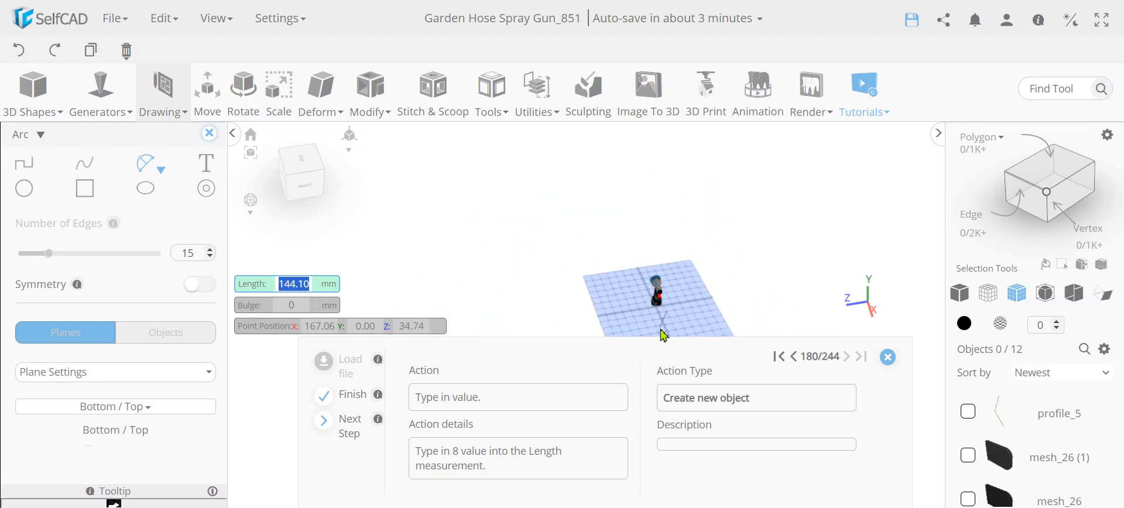
pyautogui.write('8')
pyautogui.press('Return')
# Place the arc's highlighted end point, set its Bulge to 5 mm, and finish the sketch
pyautogui.scroll(8, 662, 330)
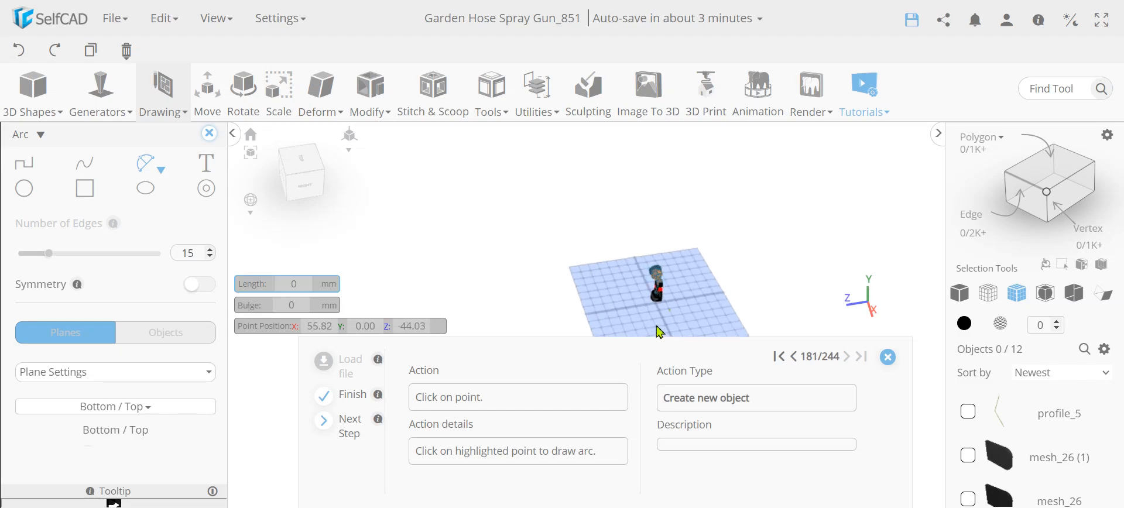
pyautogui.scroll(5, 668, 316)
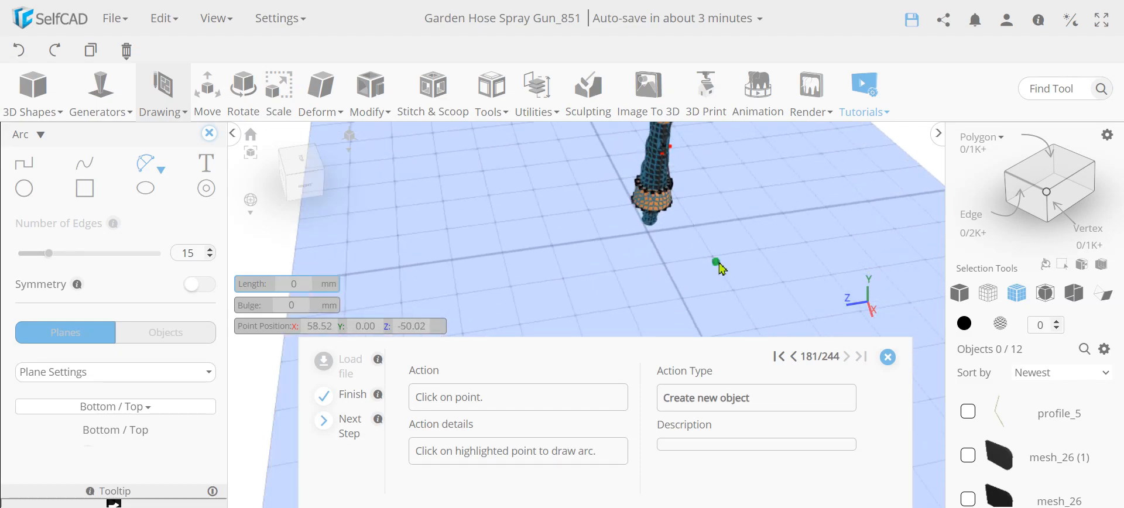
pyautogui.click(716, 264)
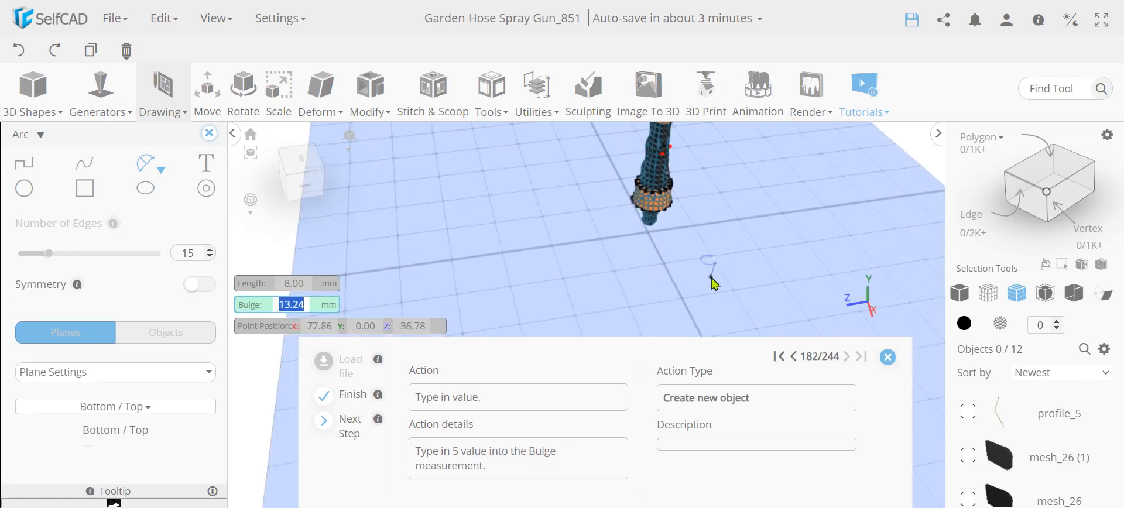
pyautogui.write('5')
pyautogui.press('Return')
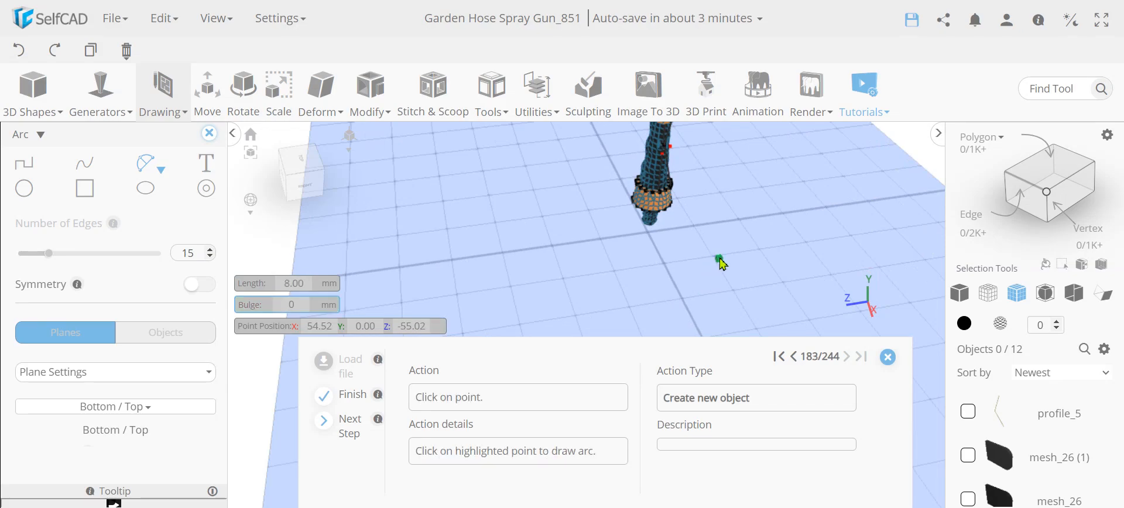
pyautogui.click(719, 260)
pyautogui.scroll(3, 711, 268)
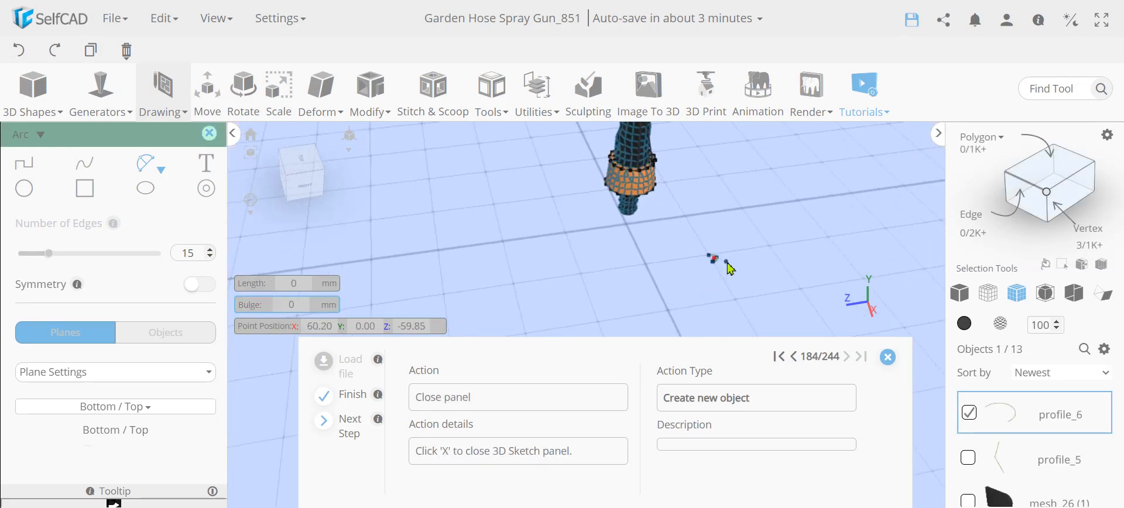
pyautogui.scroll(5, 707, 266)
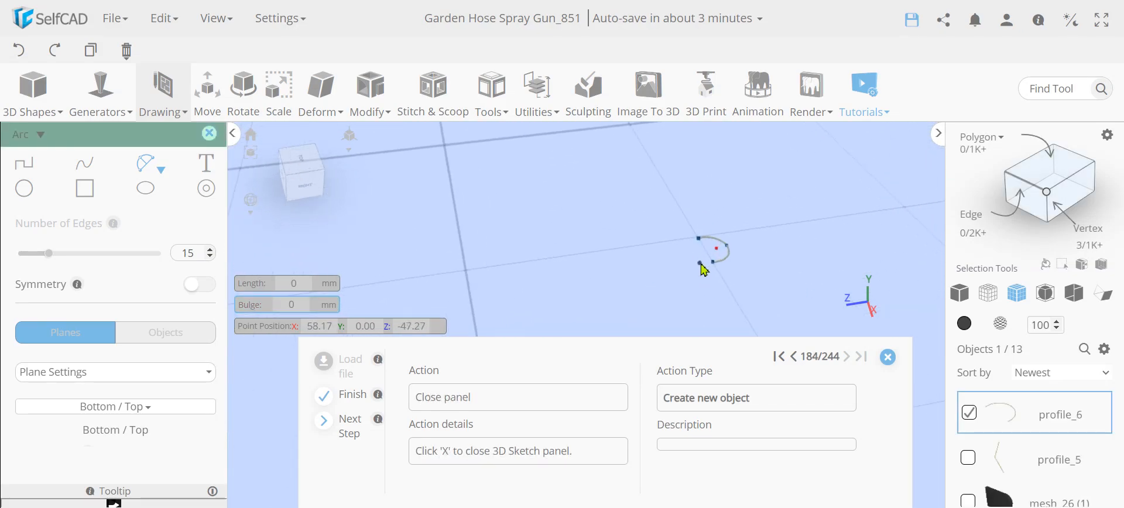
pyautogui.click(209, 135)
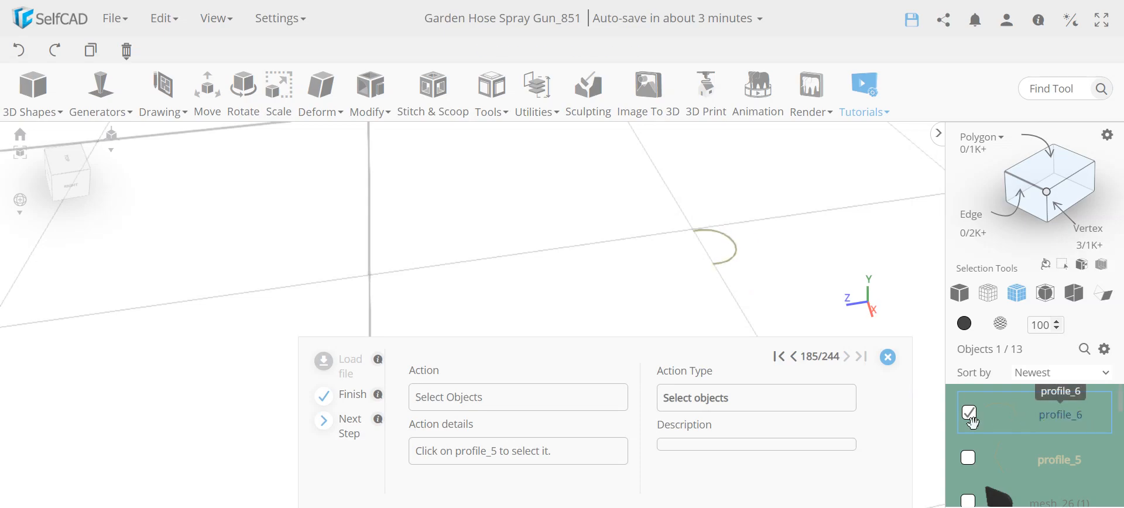
# Add profile_5 to the selected arc and sweep the arc along the bent line using Follow Path in Extrude mode
pyautogui.scroll(-5, 734, 262)
pyautogui.scroll(-10, 739, 264)
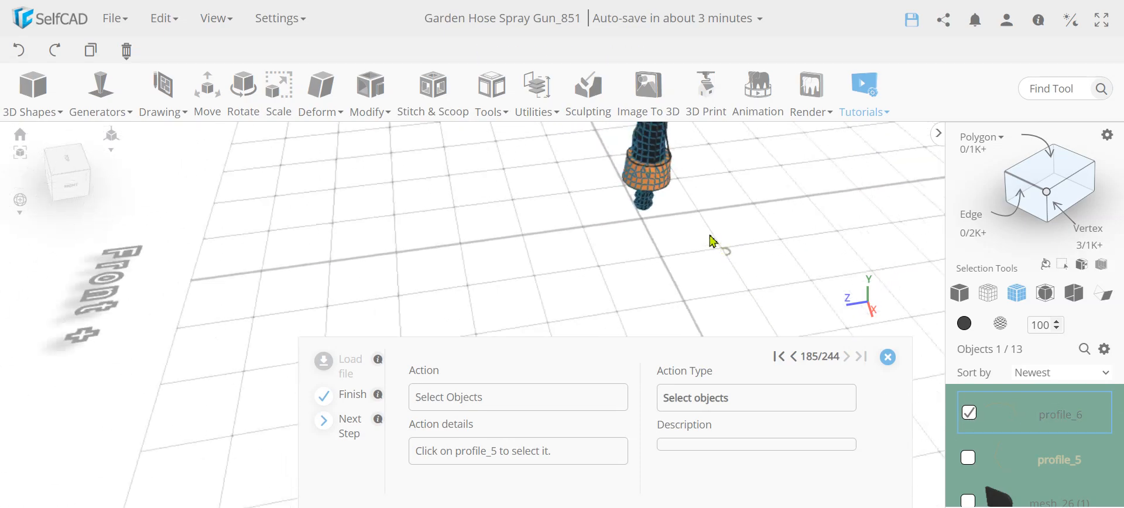
pyautogui.scroll(12, 688, 144)
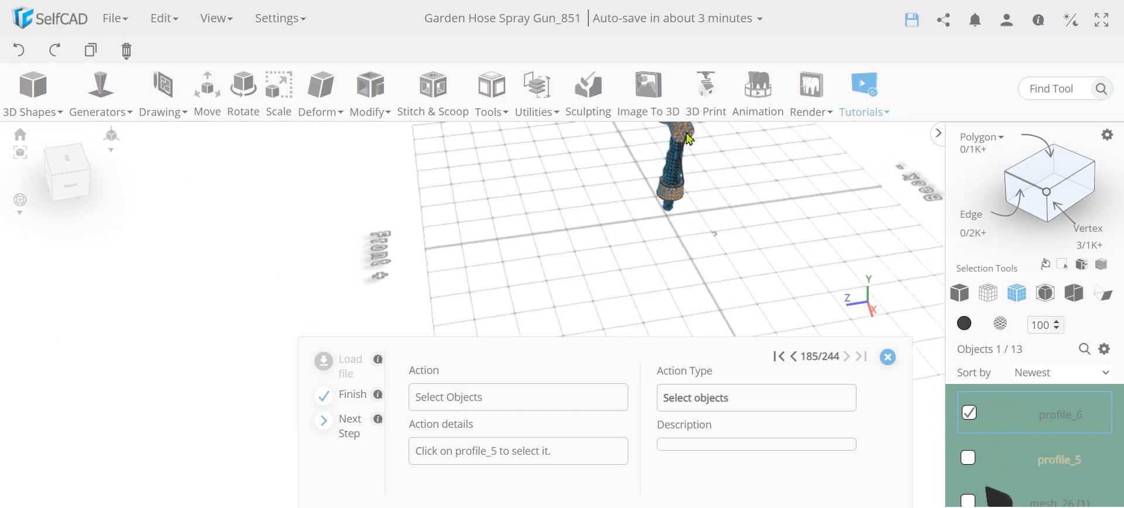
pyautogui.moveTo(754, 245); pyautogui.dragTo(699, 170, button='right')
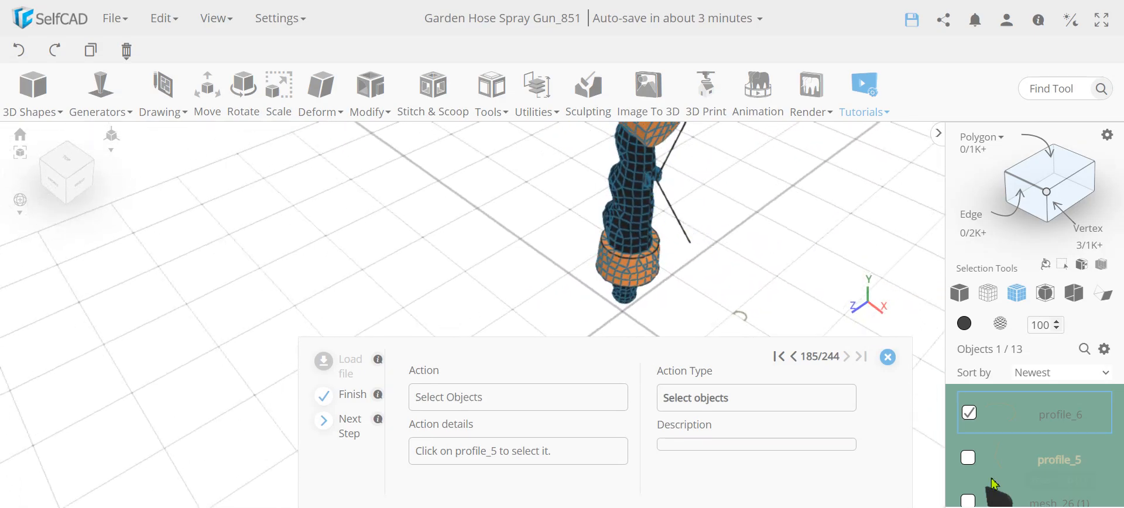
pyautogui.click(969, 461)
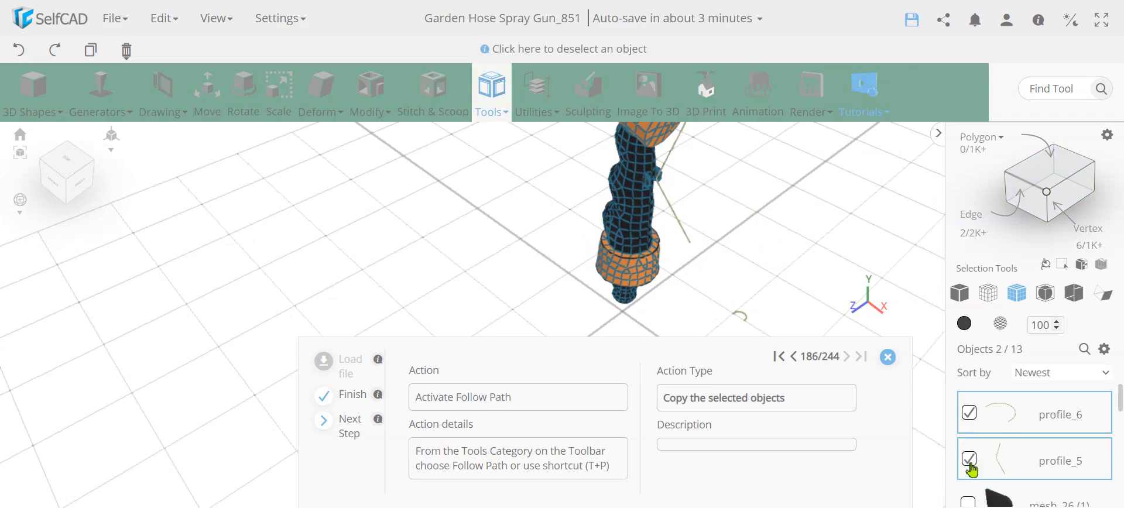
pyautogui.click(490, 94)
pyautogui.click(534, 312)
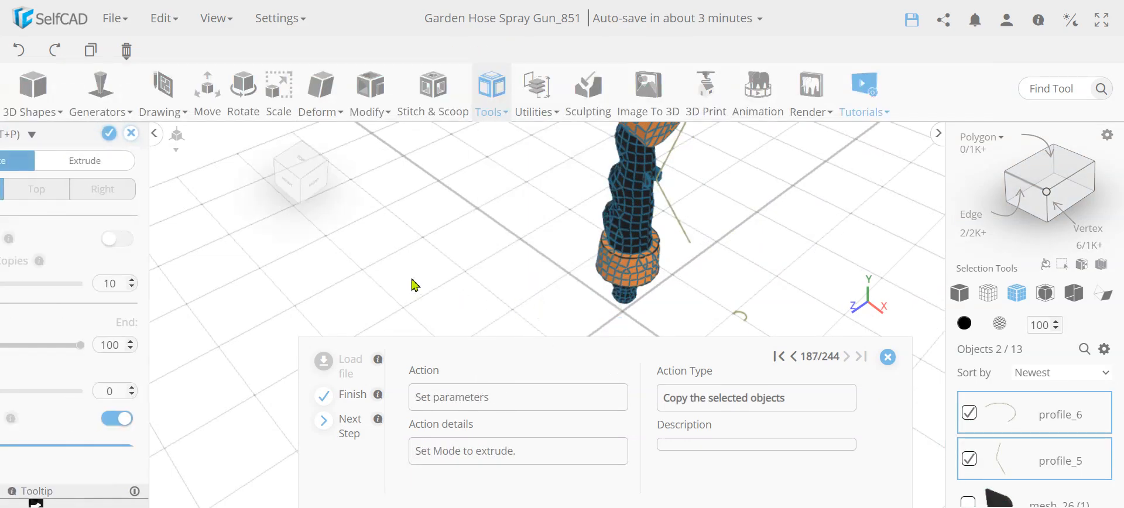
pyautogui.click(172, 166)
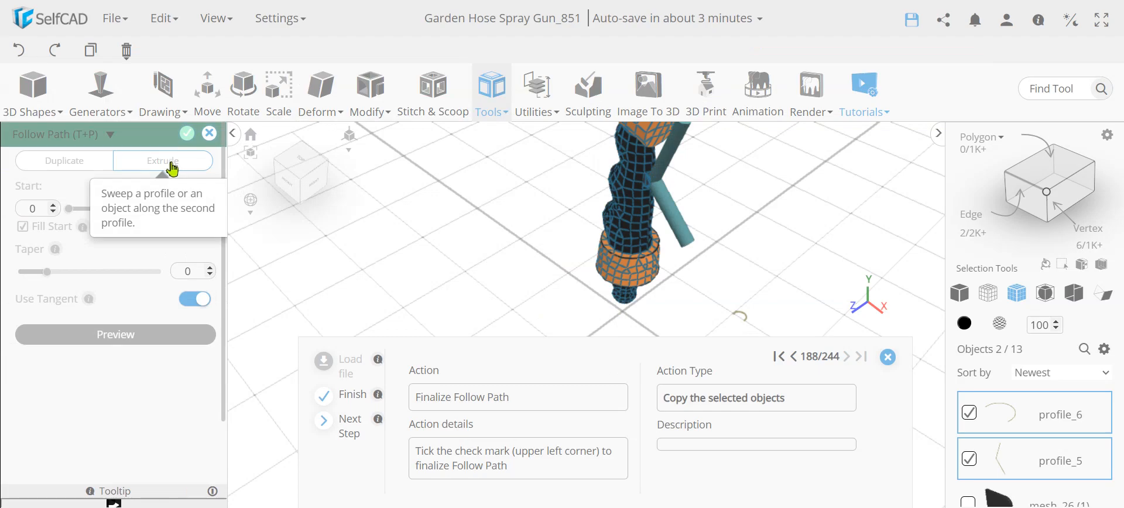
pyautogui.click(186, 138)
# Taper the swept bent lever with Z set to 110
pyautogui.press('d')
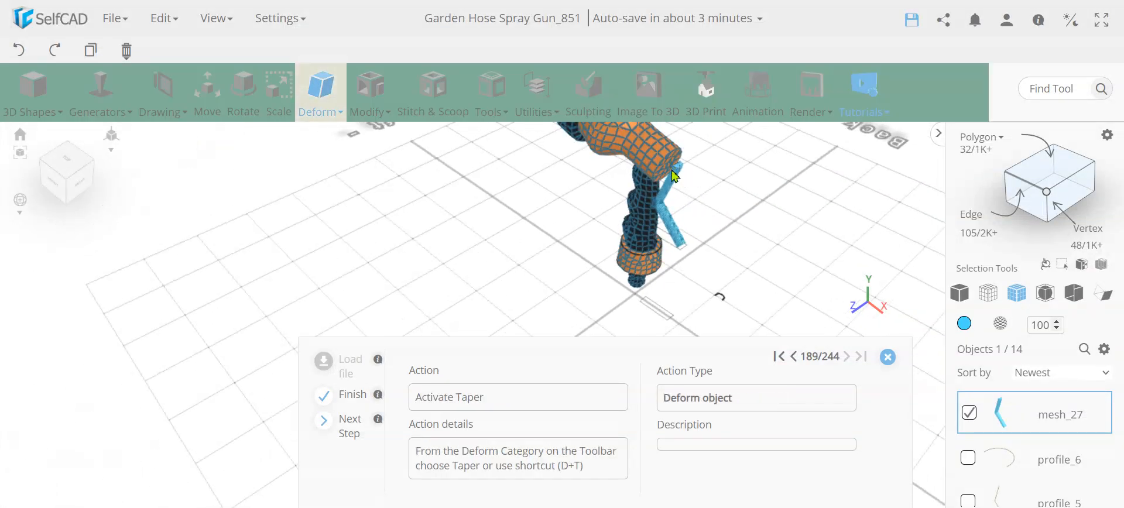
pyautogui.scroll(3, 674, 175)
pyautogui.moveTo(706, 265); pyautogui.dragTo(711, 246, button='right')
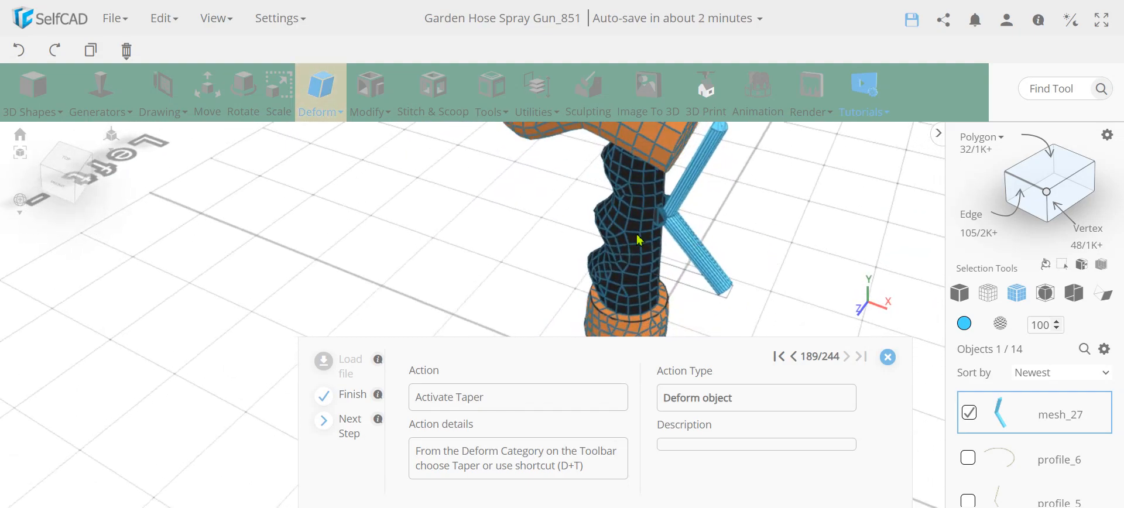
pyautogui.click(323, 110)
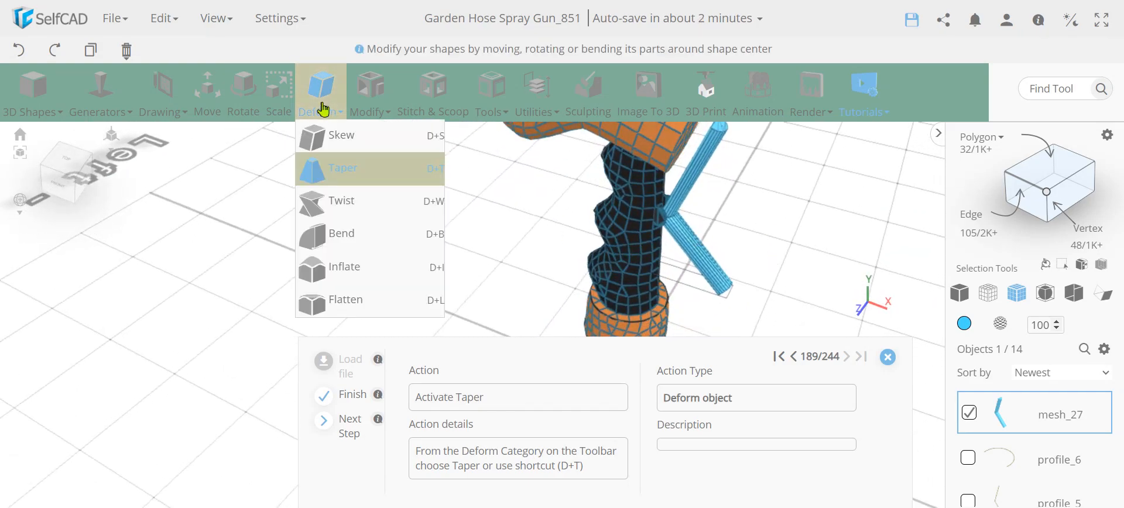
pyautogui.click(344, 172)
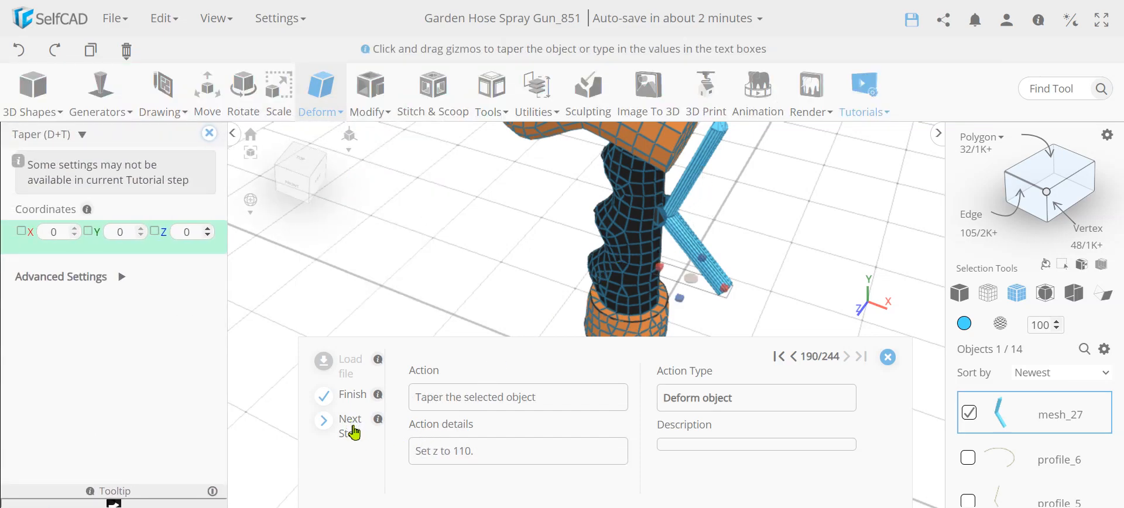
pyautogui.click(353, 433)
pyautogui.moveTo(690, 253); pyautogui.dragTo(638, 229, button='right')
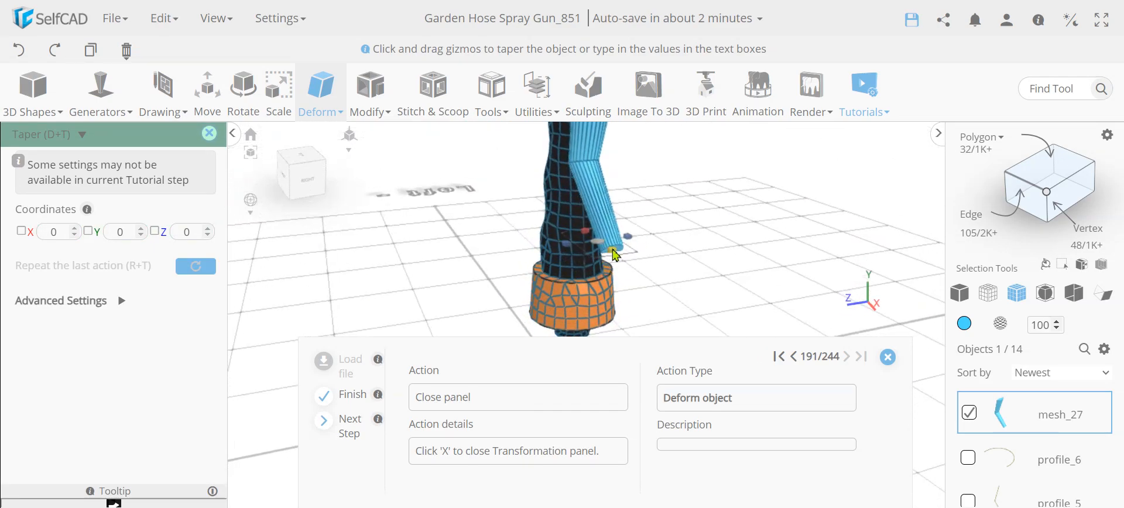
pyautogui.click(209, 135)
# Change the tapered trigger lever's color to black
pyautogui.click(964, 323)
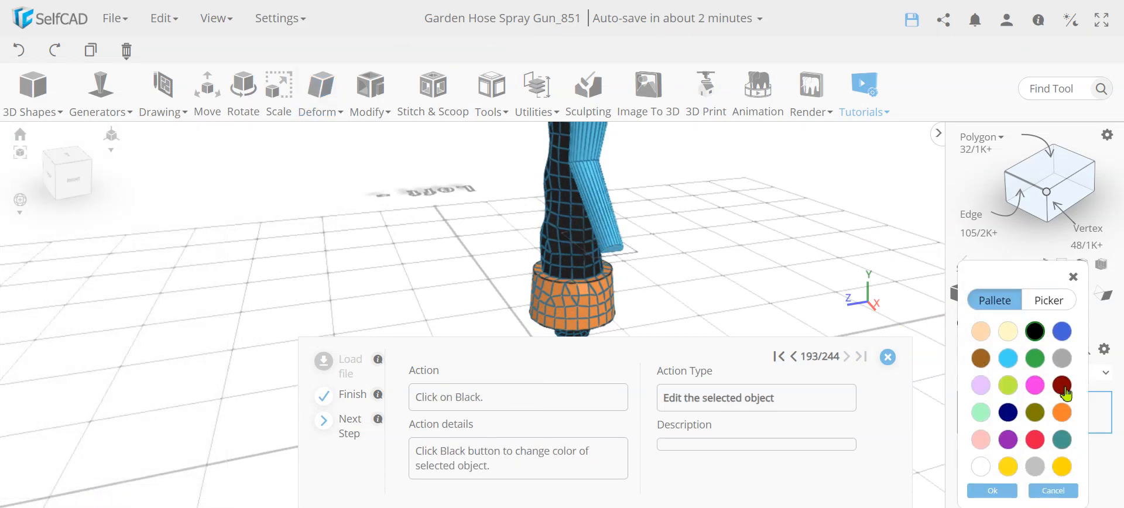
pyautogui.click(1035, 332)
pyautogui.click(990, 491)
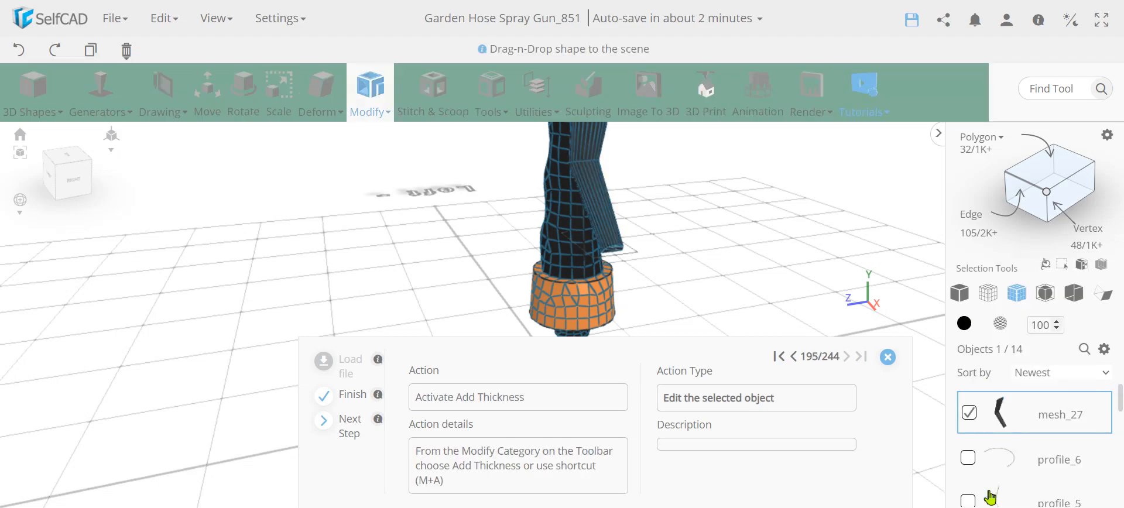
# Add a wall thickness of 1 to the black trigger lever and finalize it
pyautogui.click(364, 94)
pyautogui.click(364, 94)
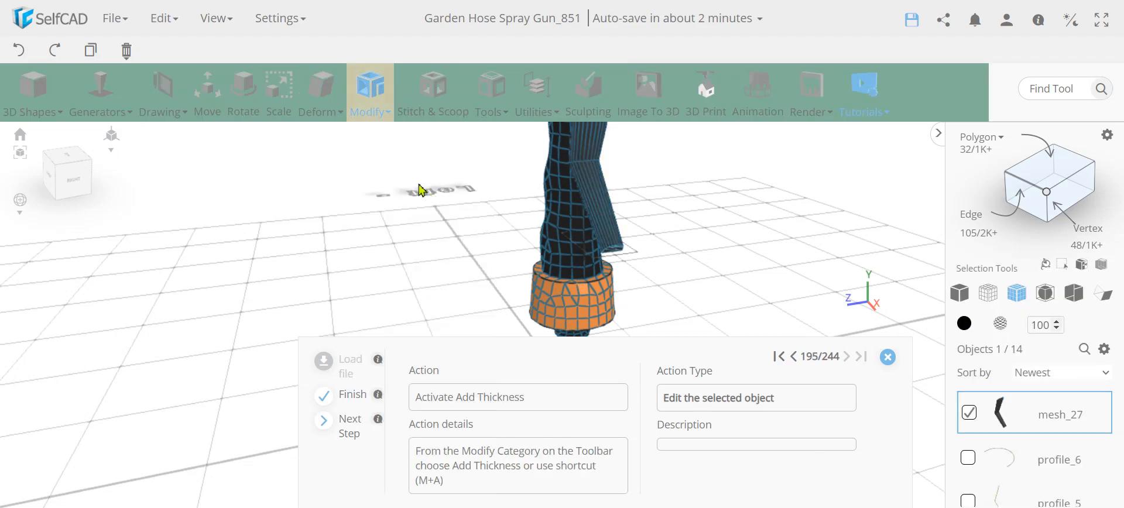
pyautogui.click(369, 89)
pyautogui.click(394, 203)
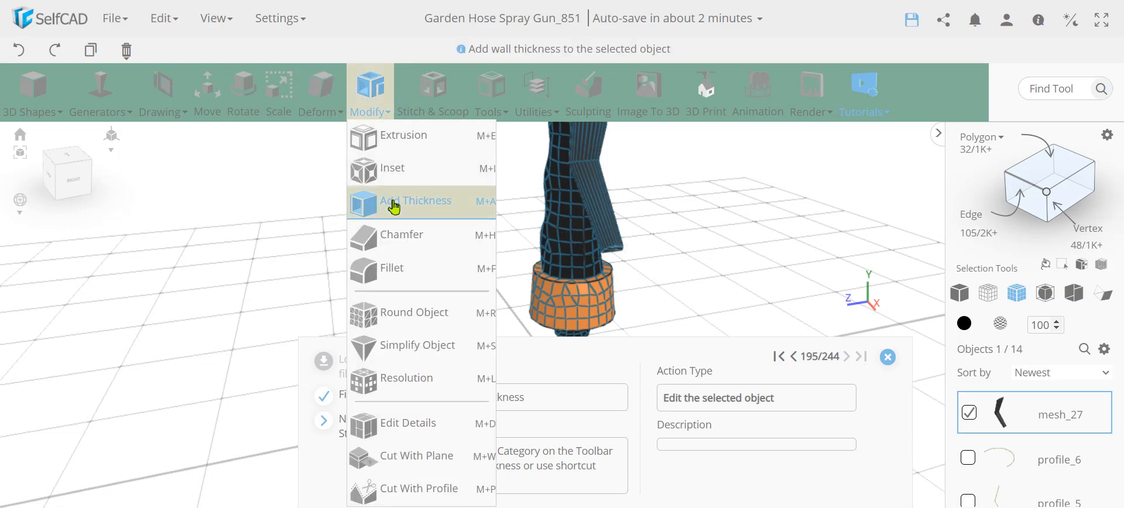
pyautogui.moveTo(680, 294); pyautogui.dragTo(726, 320)
pyautogui.moveTo(464, 247); pyautogui.dragTo(596, 296)
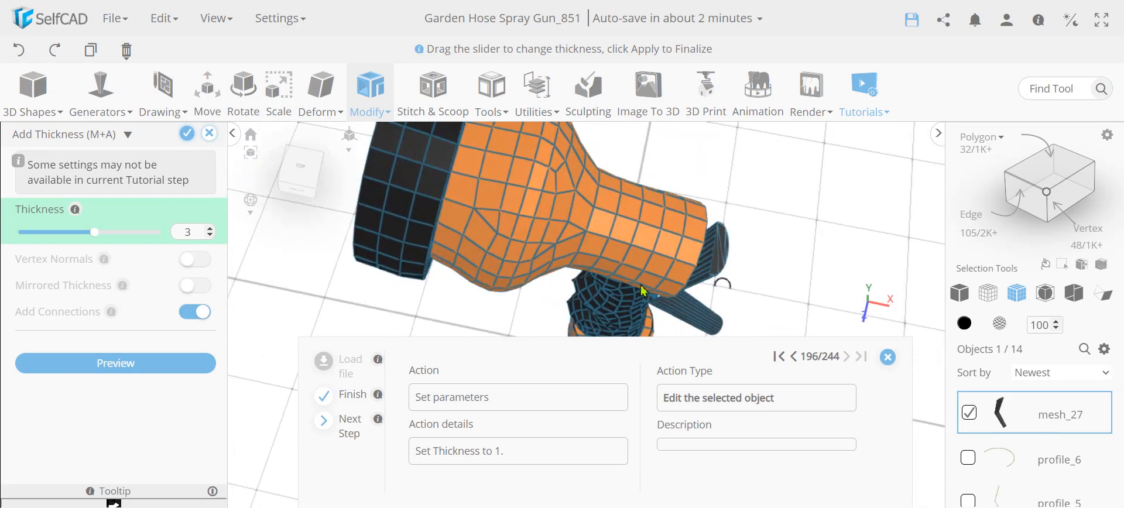
pyautogui.scroll(5, 690, 256)
pyautogui.scroll(-6, 735, 279)
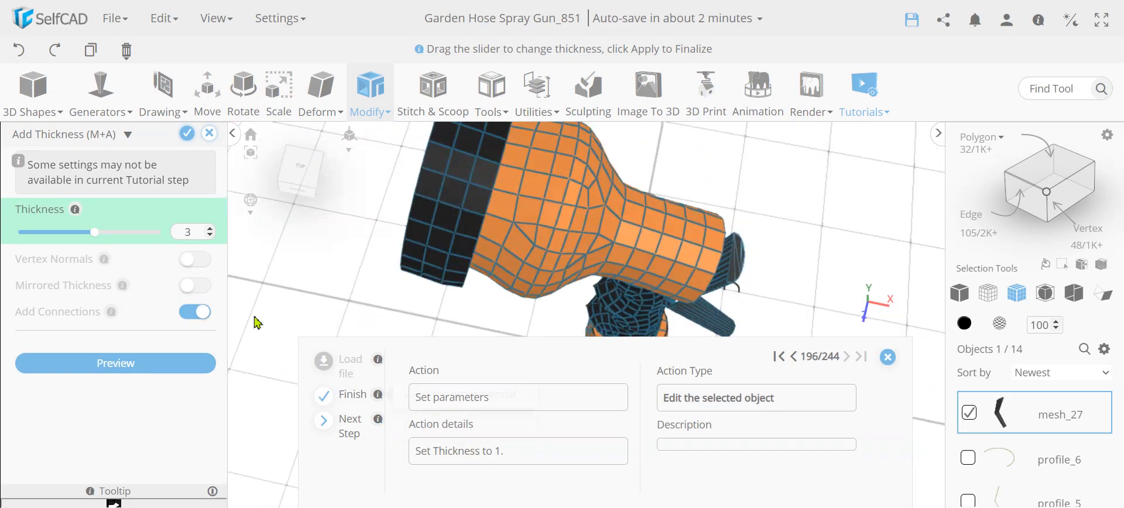
pyautogui.click(167, 256)
pyautogui.click(185, 136)
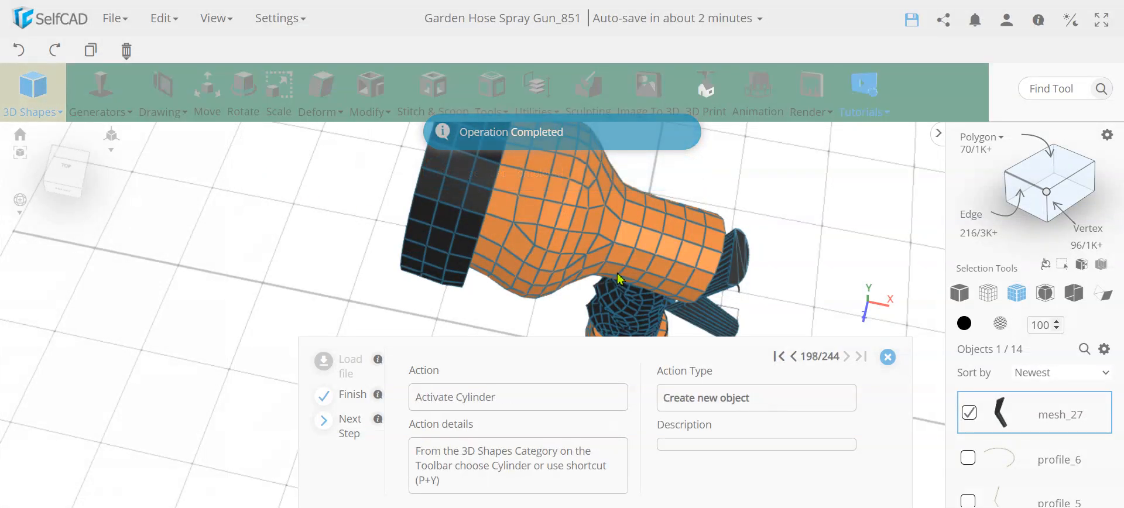
# Create a cylinder with top and bottom radius 1, height 21, 8 horizontal and 12 vertical segments, position X 11, Y 105.5, rotation X 90
pyautogui.moveTo(273, 227); pyautogui.dragTo(259, 188, button='right')
pyautogui.click(61, 95)
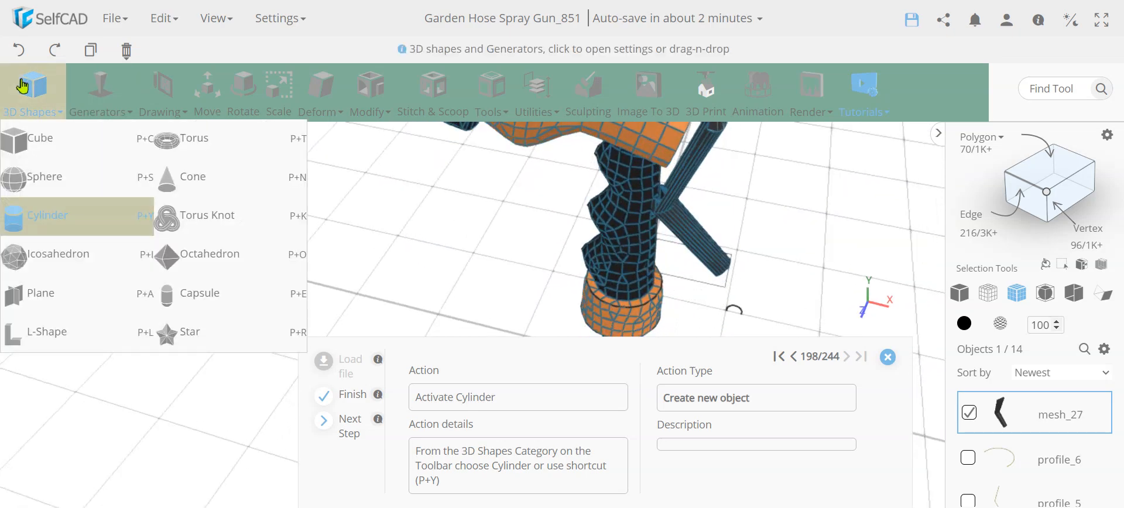
pyautogui.click(45, 219)
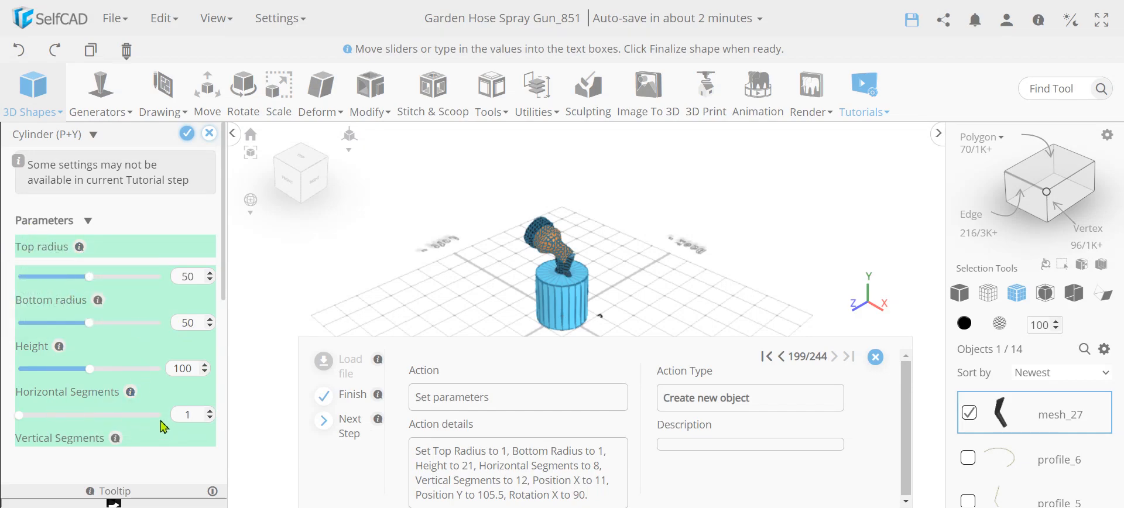
pyautogui.scroll(-3, 166, 434)
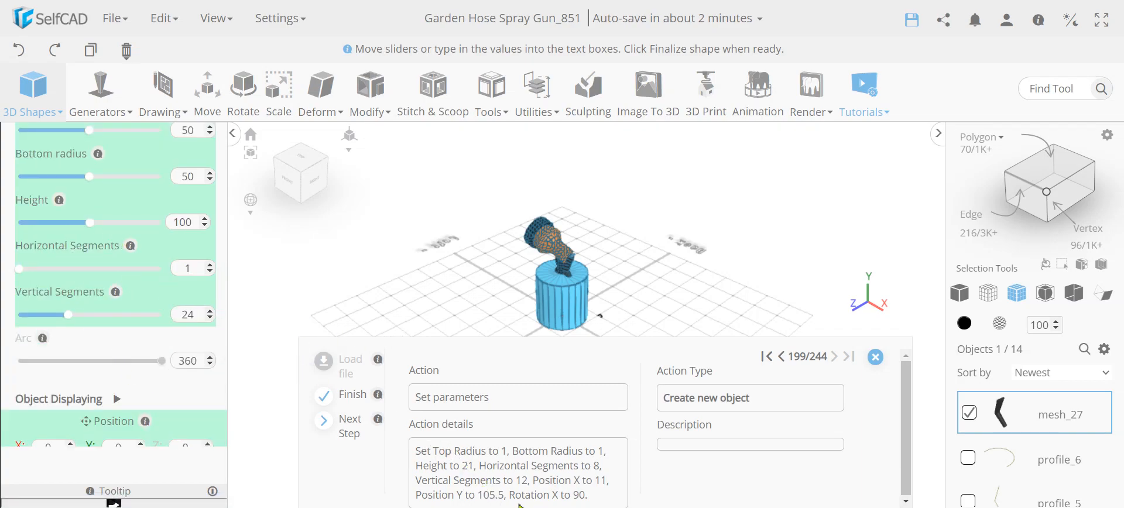
pyautogui.click(348, 426)
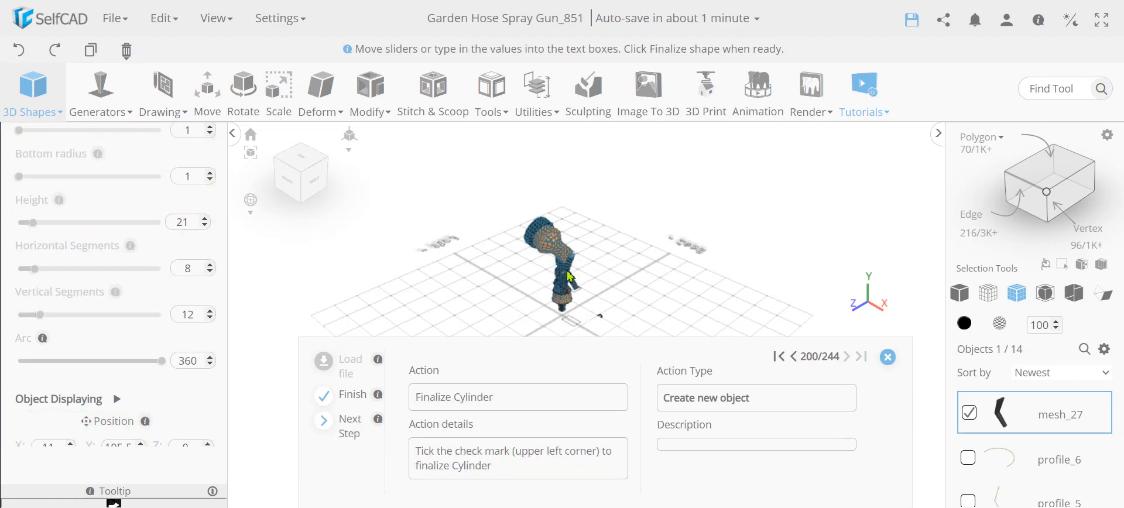
pyautogui.scroll(10, 585, 282)
pyautogui.scroll(10, 613, 286)
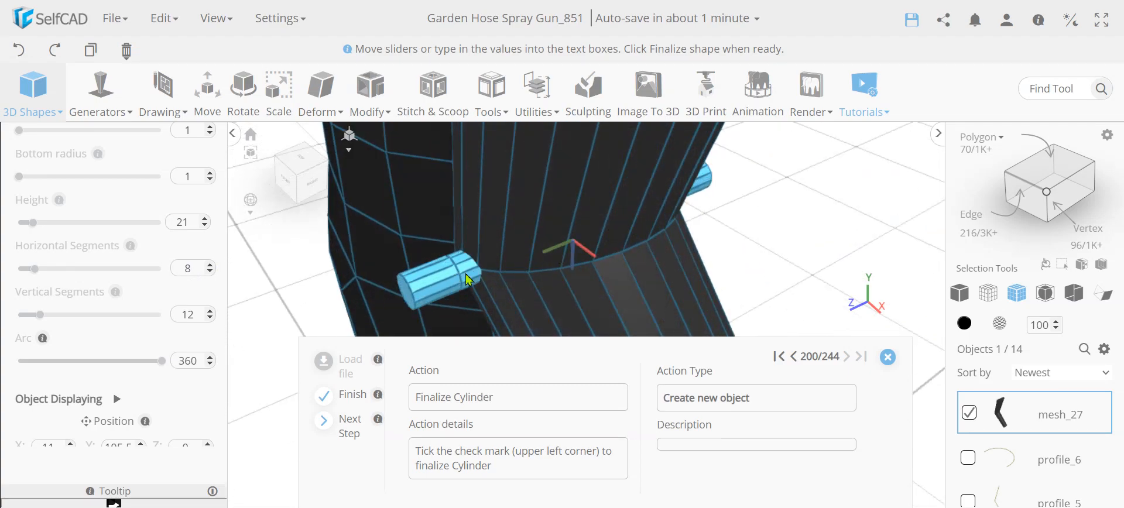
pyautogui.scroll(-2, 146, 349)
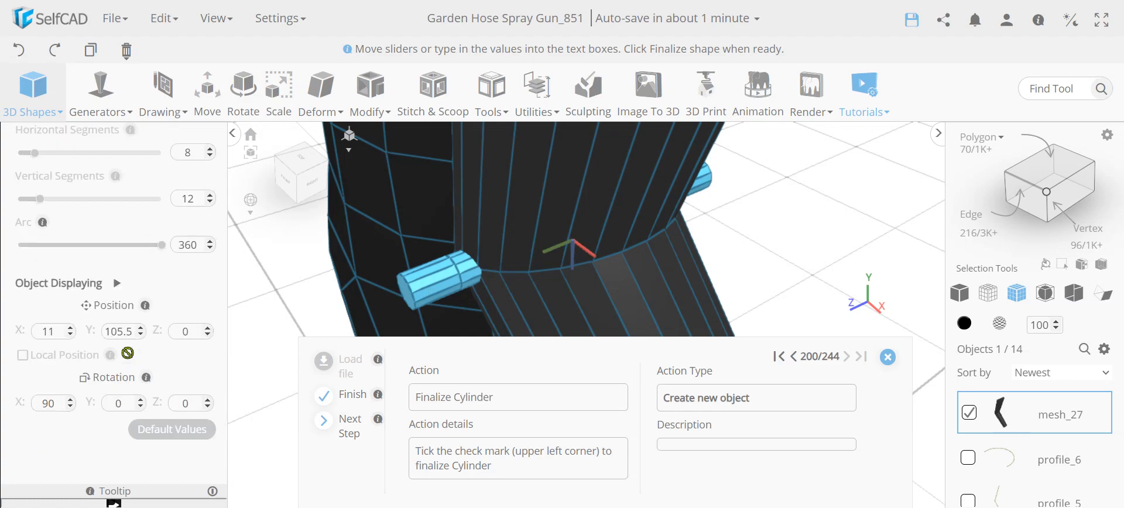
pyautogui.scroll(5, 136, 362)
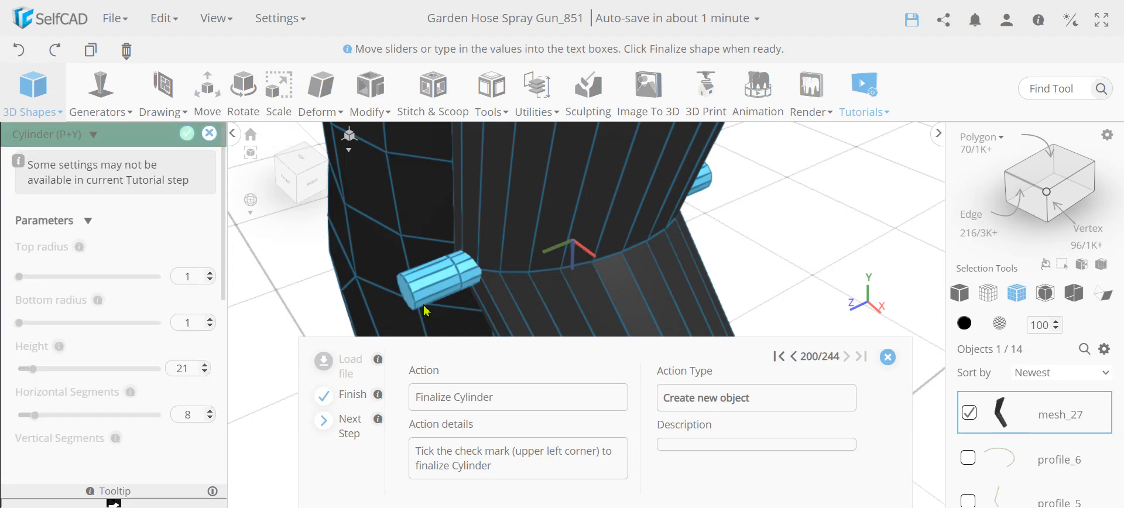
pyautogui.click(188, 138)
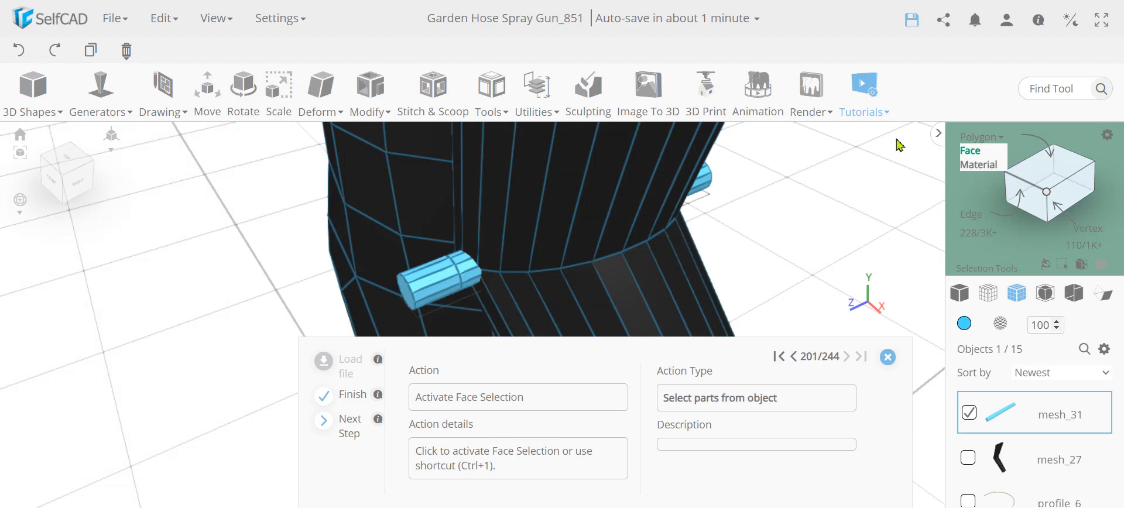
# Activate Face selection with Loop selection on and select the highlighted face loops at one end of the cylinder pin
pyautogui.click(975, 152)
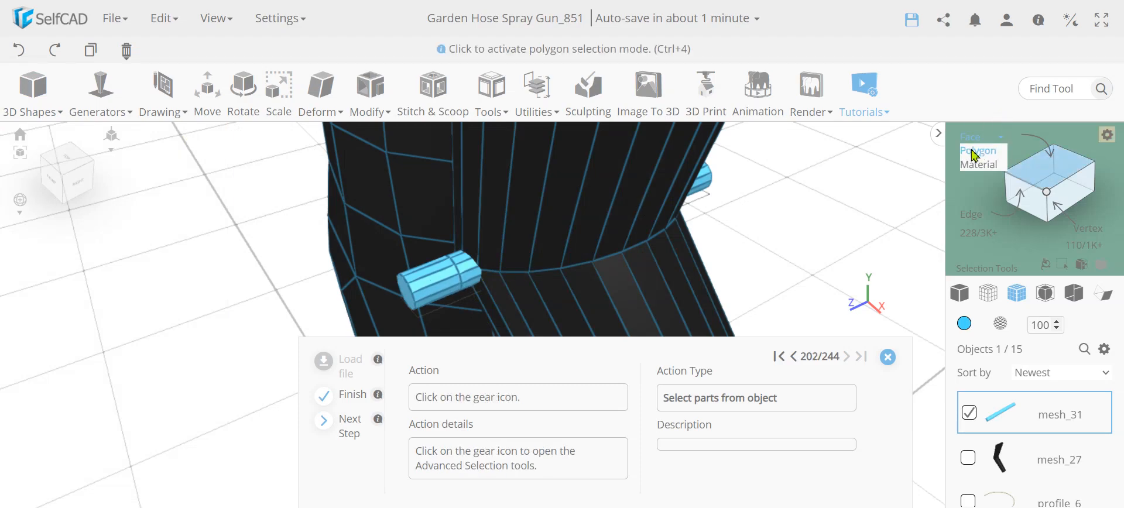
pyautogui.click(1106, 135)
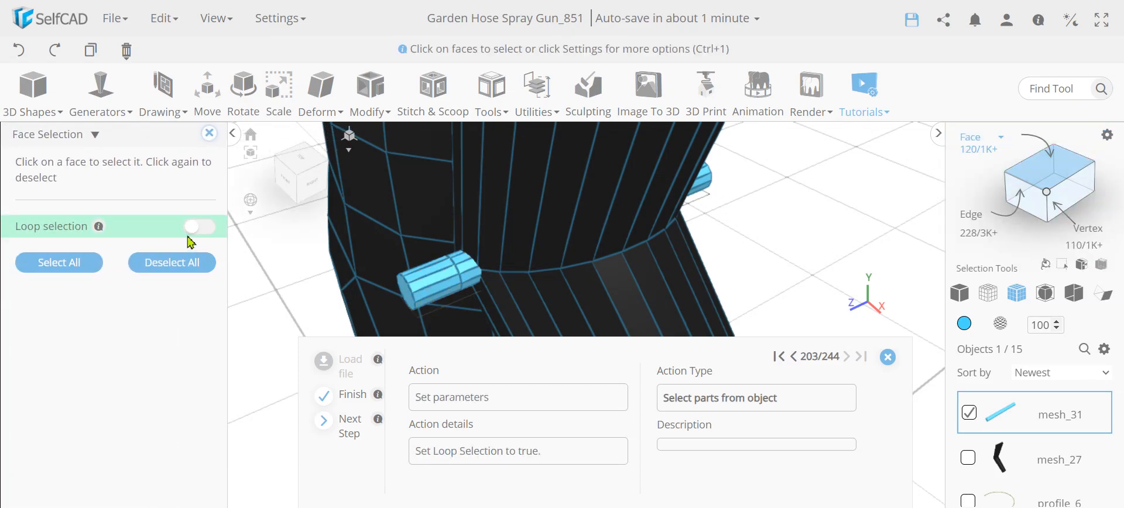
pyautogui.click(199, 229)
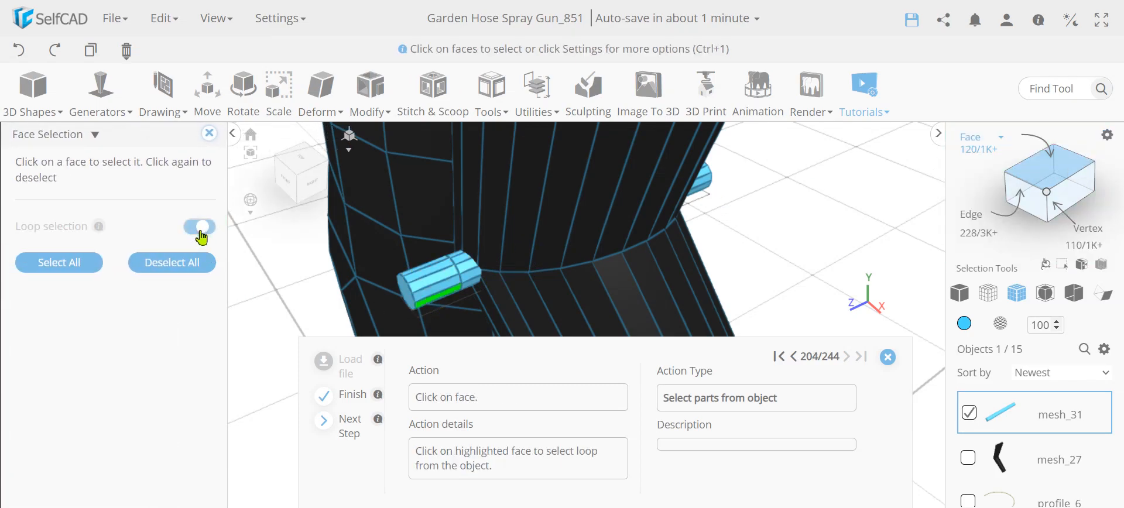
pyautogui.click(445, 302)
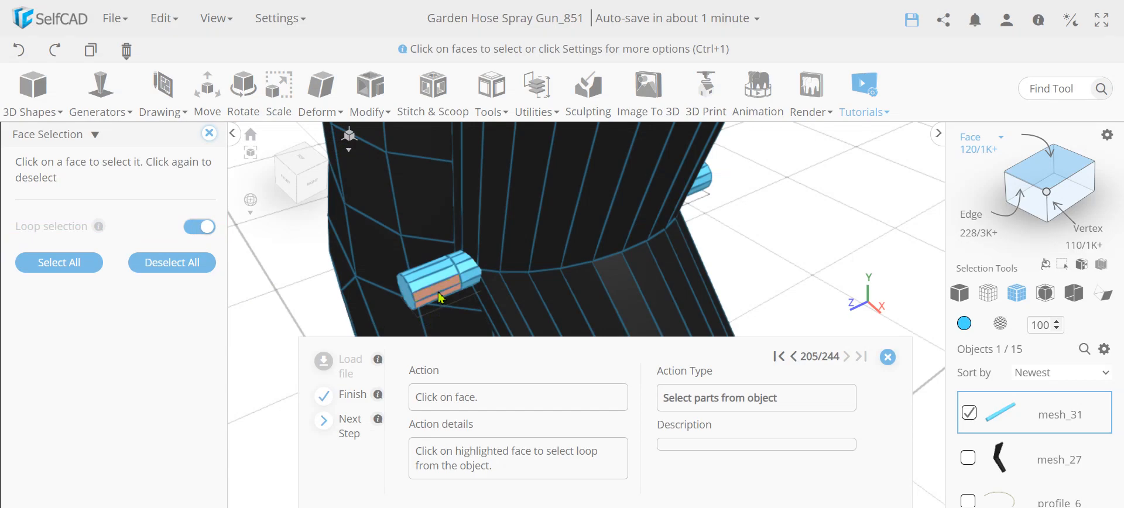
pyautogui.moveTo(438, 292); pyautogui.dragTo(433, 275, button='right')
pyautogui.click(435, 268)
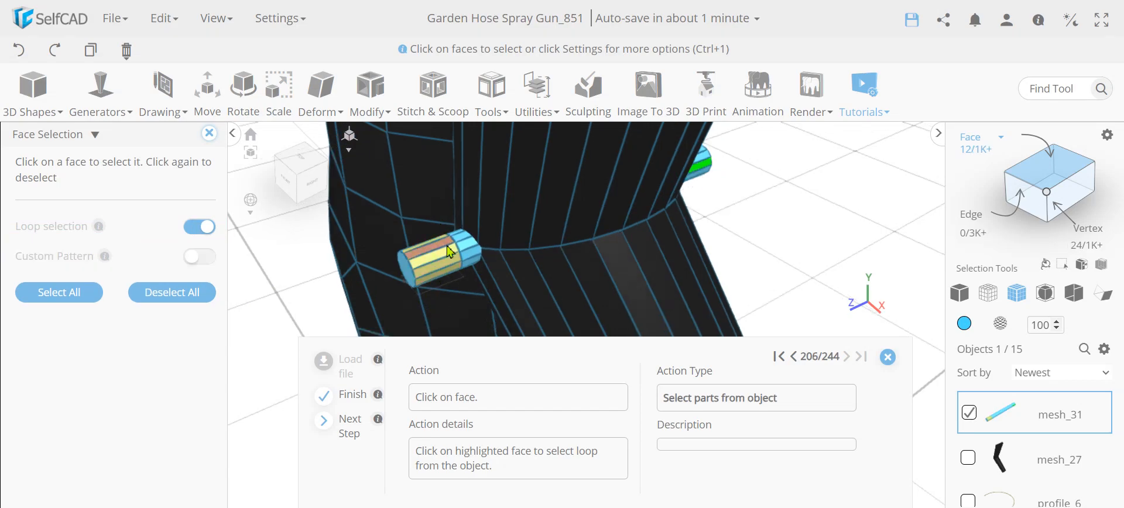
# Add the highlighted face loops at the pin's opposite end to the selection and close the selection settings
pyautogui.moveTo(772, 263); pyautogui.dragTo(667, 268, button='right')
pyautogui.scroll(-6, 690, 260)
pyautogui.scroll(5, 584, 228)
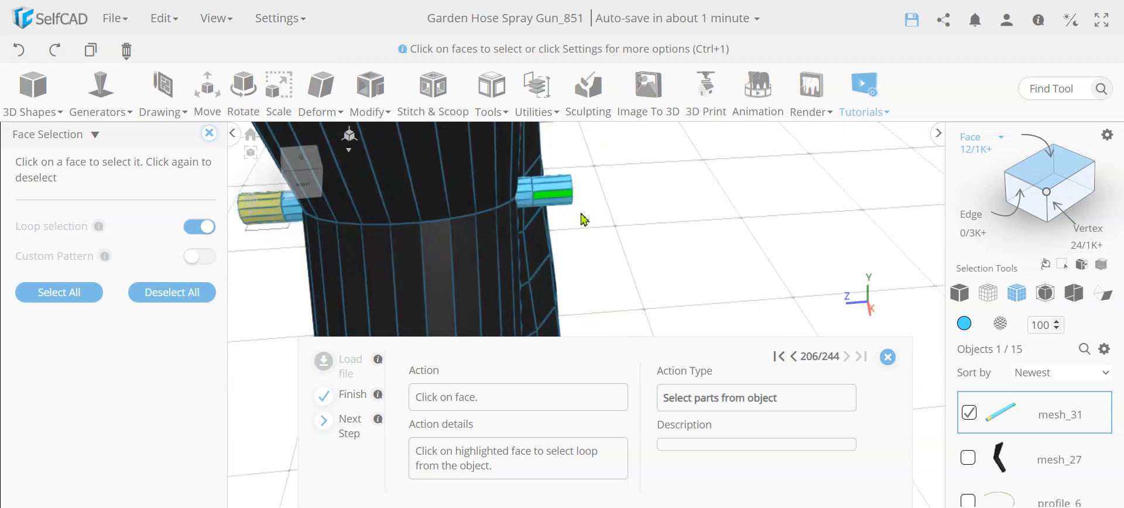
pyautogui.moveTo(566, 197); pyautogui.dragTo(565, 183, button='right')
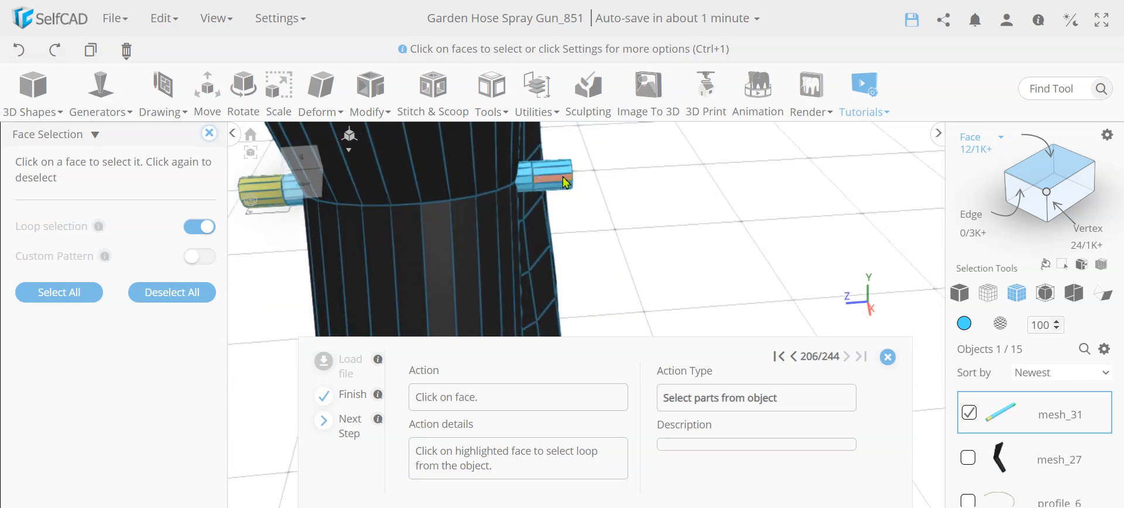
pyautogui.click(565, 179)
pyautogui.click(560, 173)
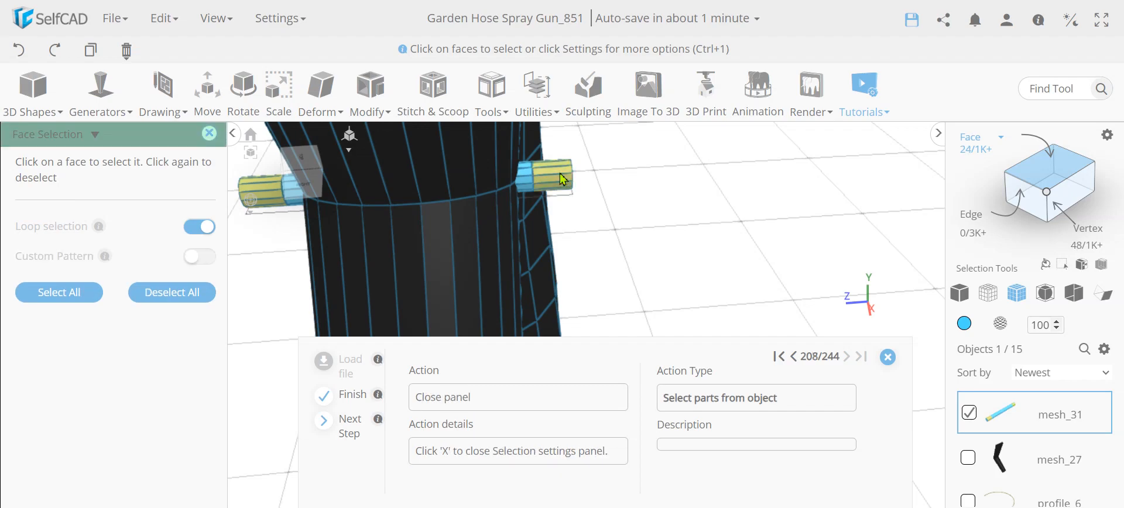
pyautogui.click(209, 134)
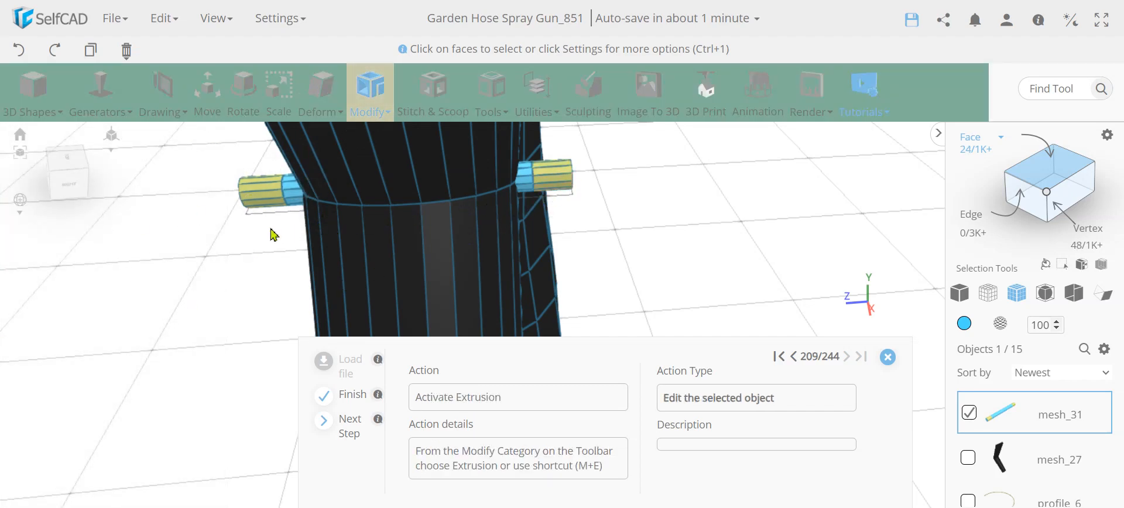
# Extrude the selected face loops at both ends of the pin by an amount of 1
pyautogui.click(375, 94)
pyautogui.click(396, 138)
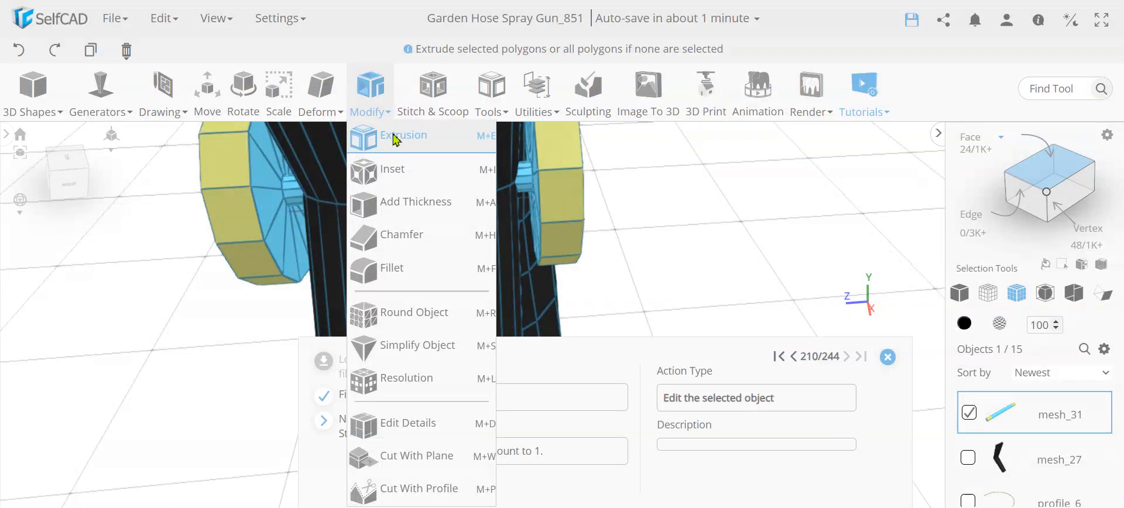
pyautogui.scroll(-5, 559, 335)
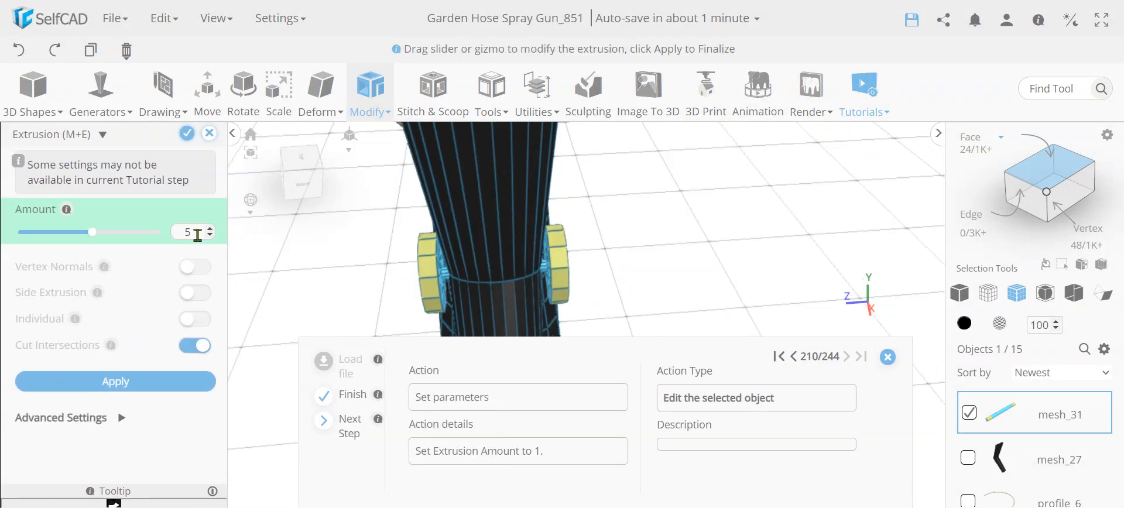
pyautogui.write('1')
pyautogui.press('Return')
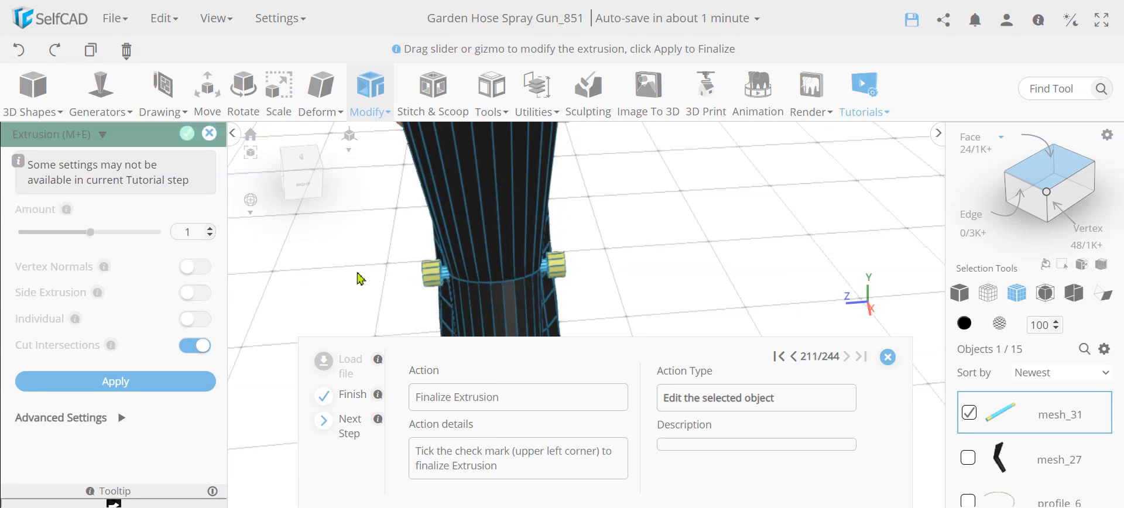
pyautogui.click(186, 135)
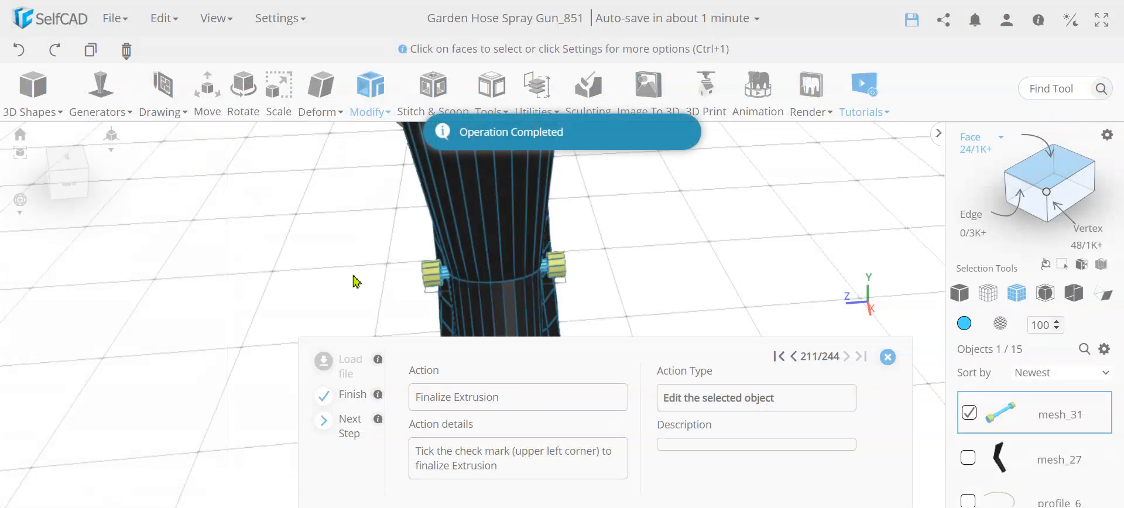
# Return to whole-object selection and change the pin's color to orange
pyautogui.scroll(2, 701, 326)
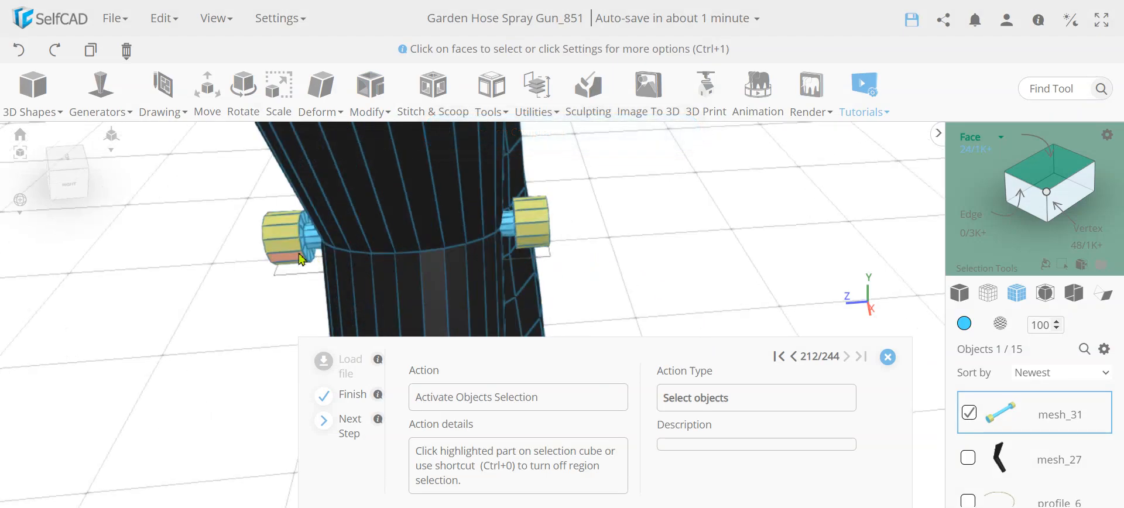
pyautogui.click(1049, 167)
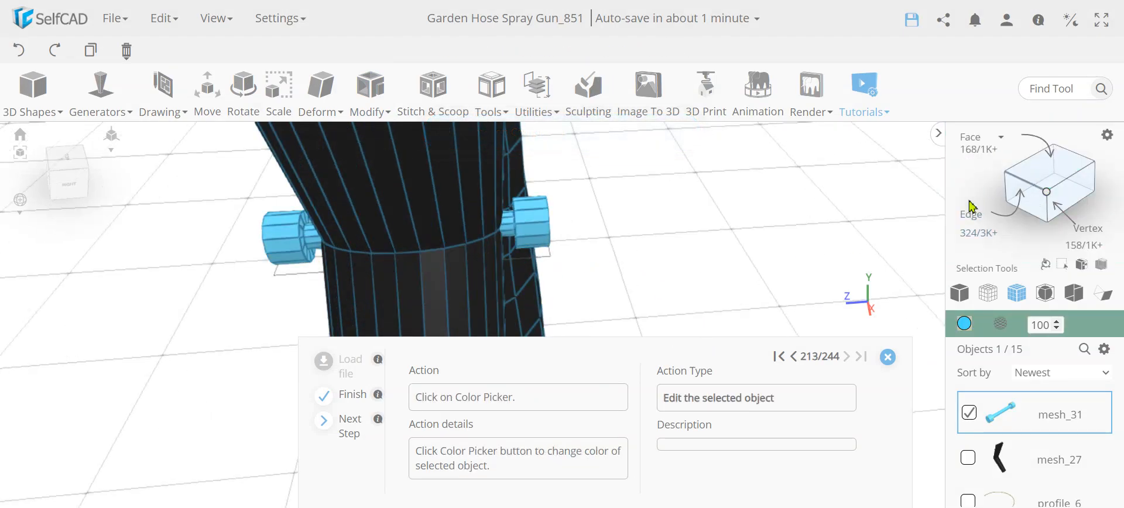
pyautogui.click(354, 427)
pyautogui.click(355, 429)
pyautogui.click(355, 429)
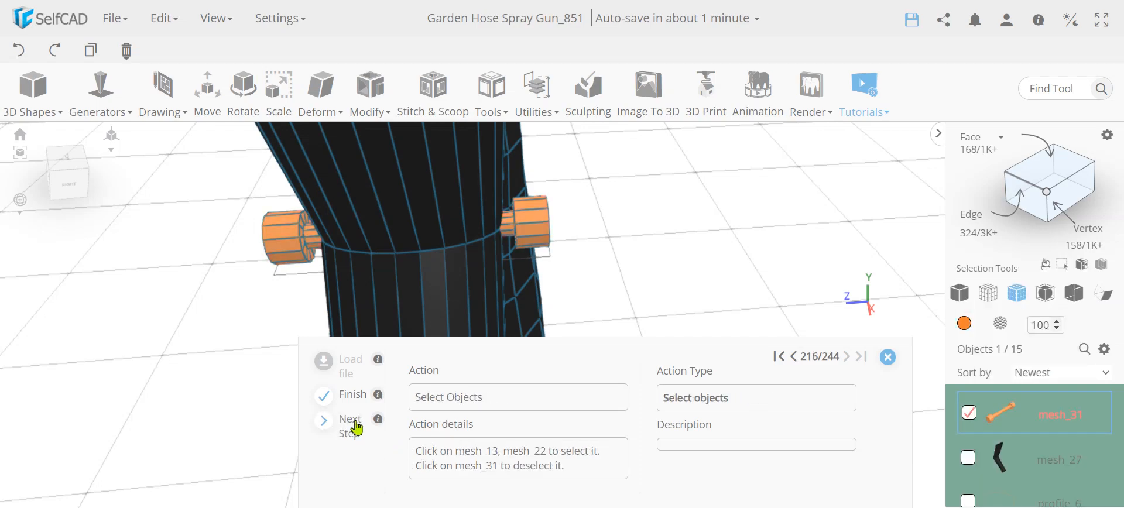
# Select mesh_13 and mesh_22 in place of mesh_31 and apply Round Object to them with a smoothness of 2
pyautogui.click(355, 428)
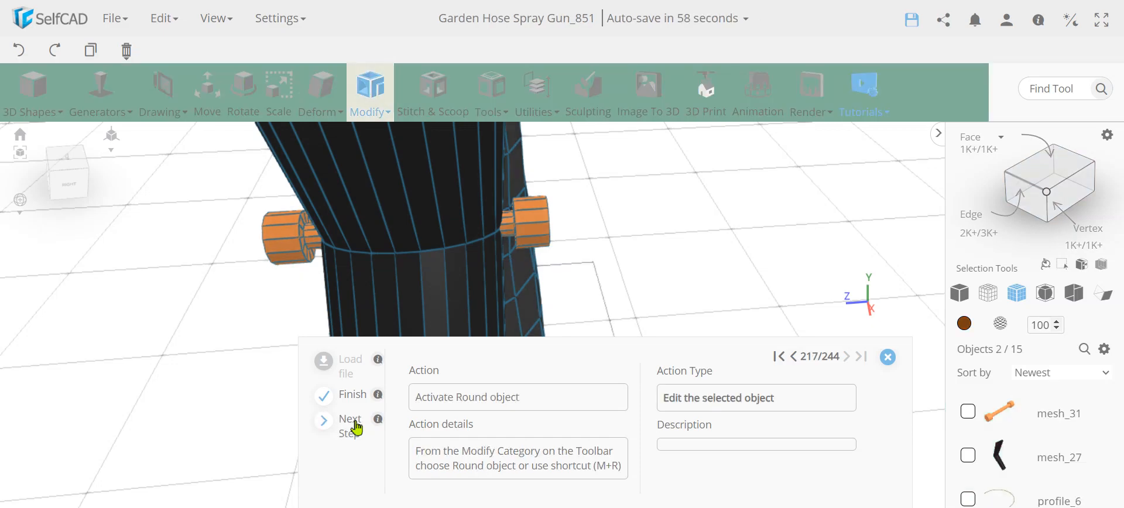
pyautogui.click(371, 90)
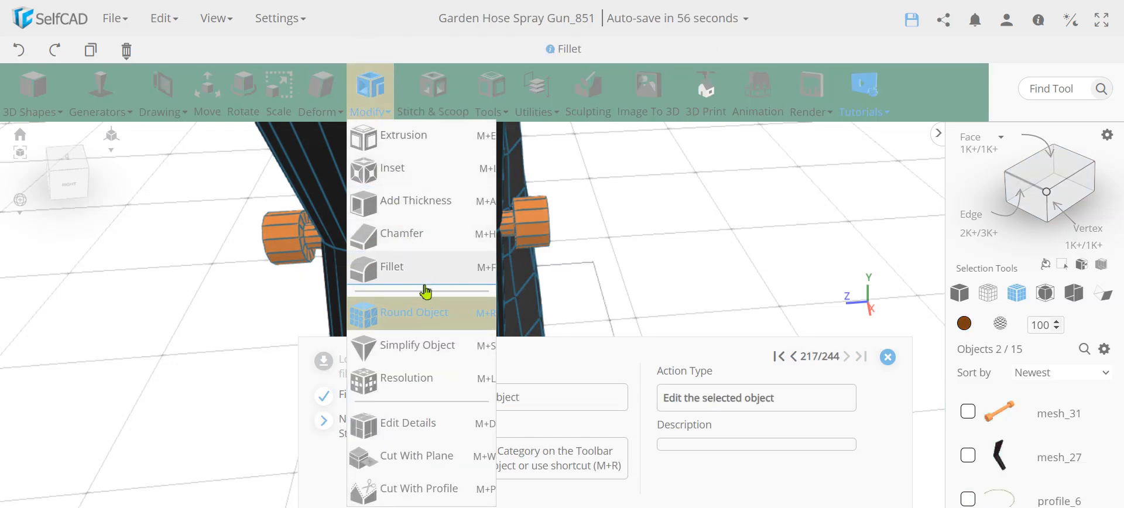
pyautogui.click(417, 310)
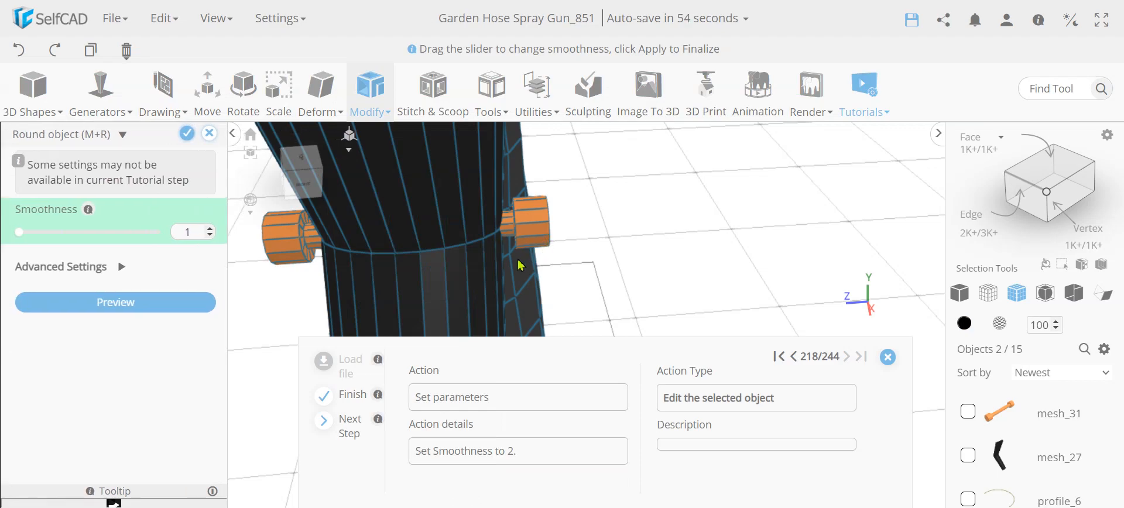
pyautogui.scroll(-5, 1030, 457)
pyautogui.scroll(2, 1041, 464)
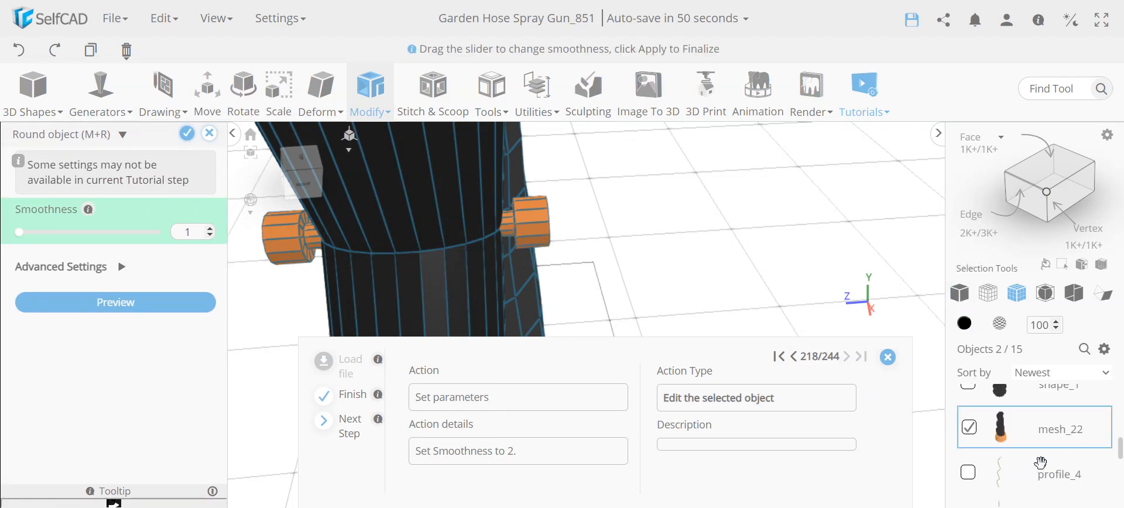
pyautogui.scroll(-5, 632, 313)
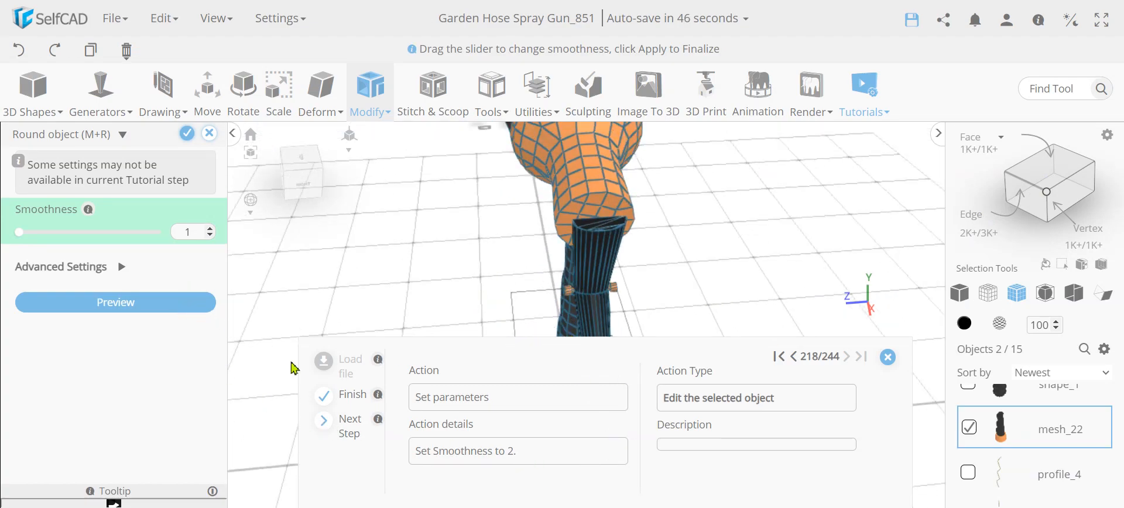
pyautogui.click(355, 427)
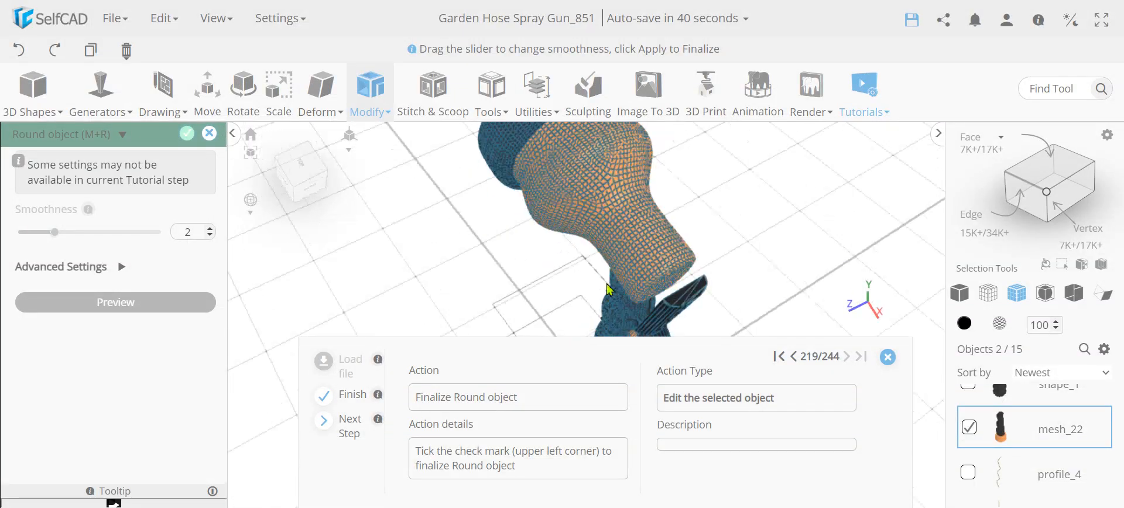
pyautogui.moveTo(682, 249); pyautogui.dragTo(665, 181, button='right')
pyautogui.scroll(5, 649, 259)
pyautogui.scroll(-4, 649, 259)
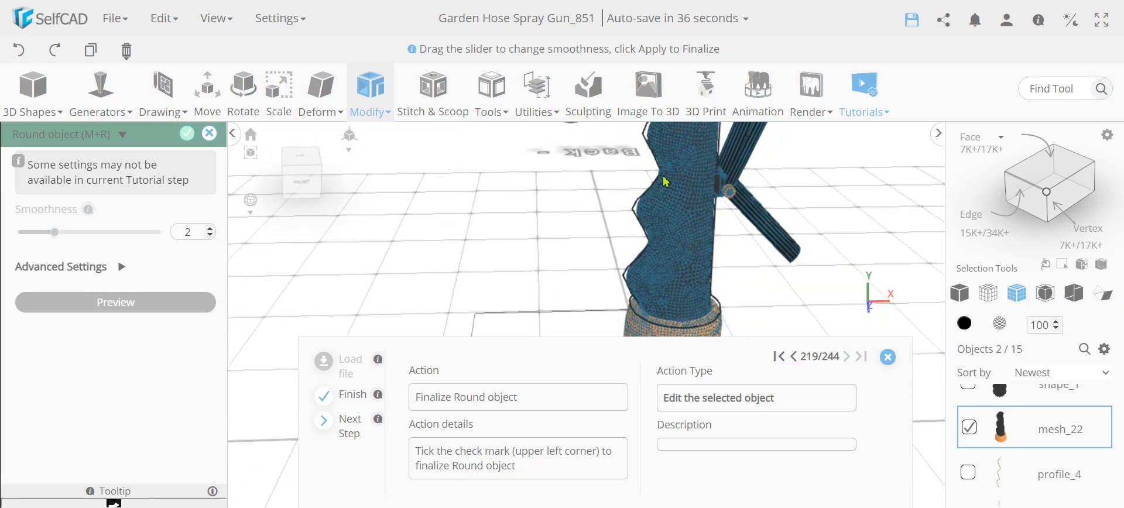
pyautogui.click(187, 134)
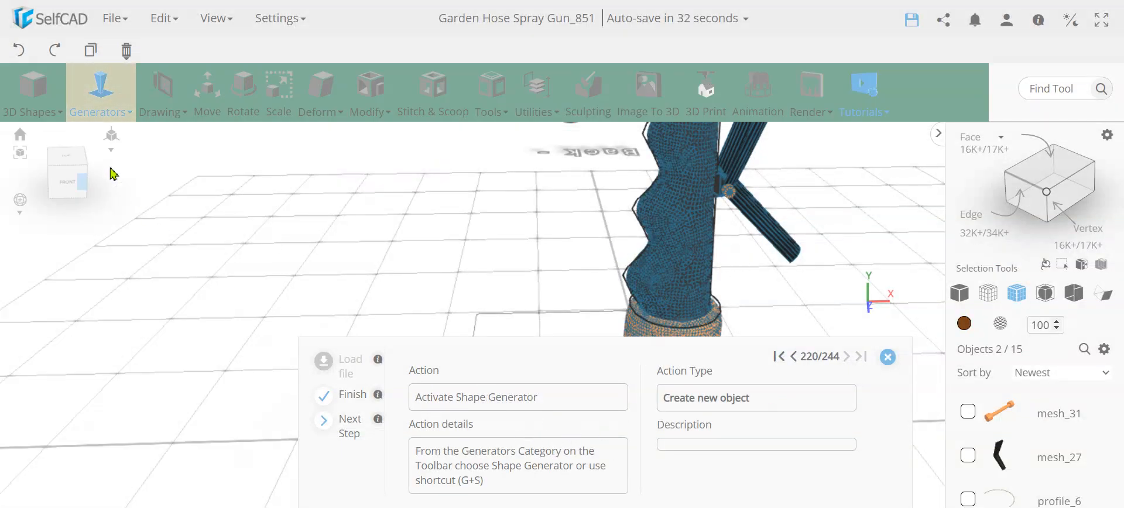
# Start a Shape Generator object with top and bottom radius 3, 12 edges and a height of 20
pyautogui.click(101, 91)
pyautogui.click(88, 142)
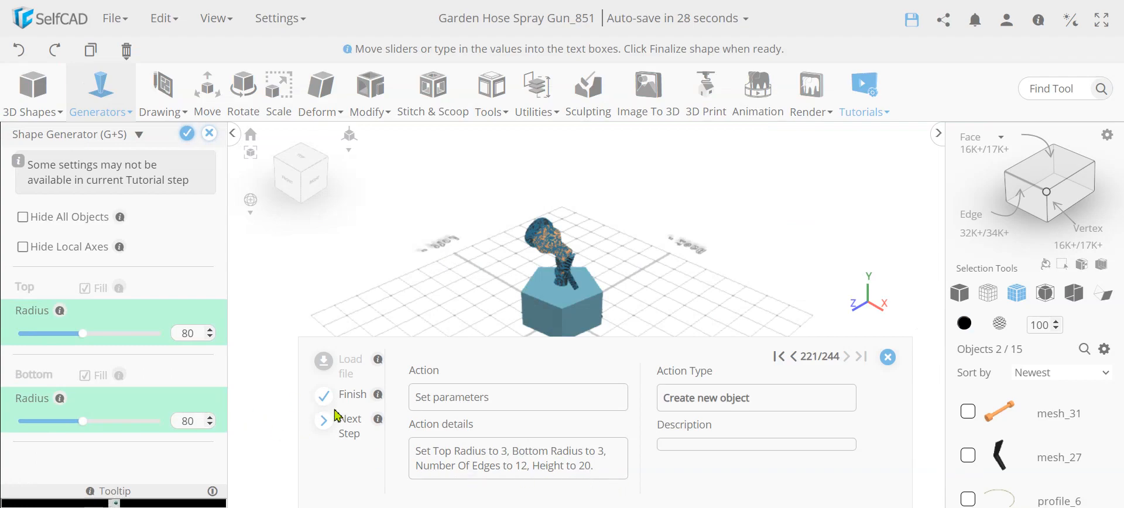
pyautogui.click(350, 423)
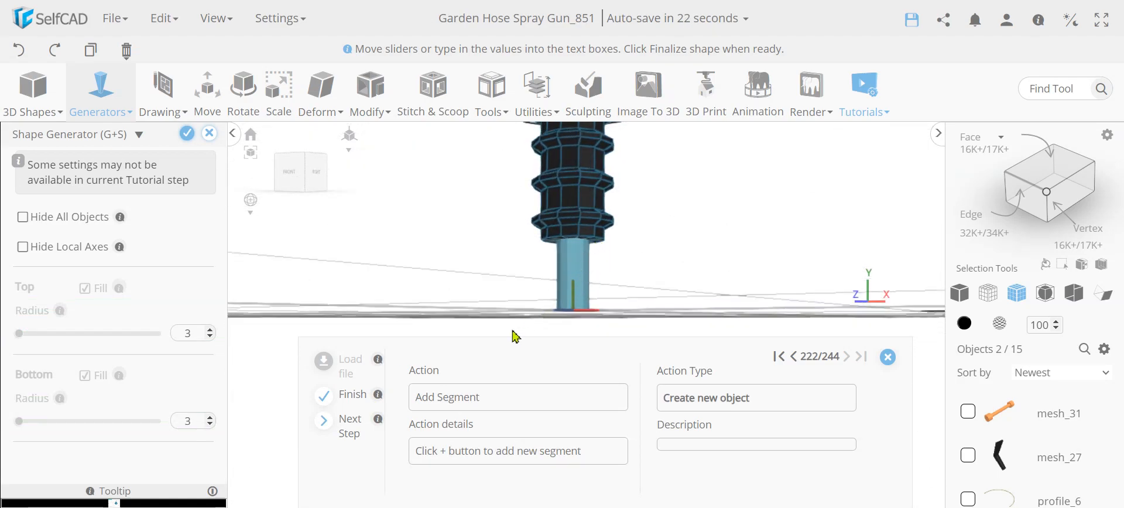
# Add a second segment with bottom radius 6, height 5 and bevel 0.2, and a third with height 4, bevel level 2 and bevel weight 4
pyautogui.scroll(-5, 164, 421)
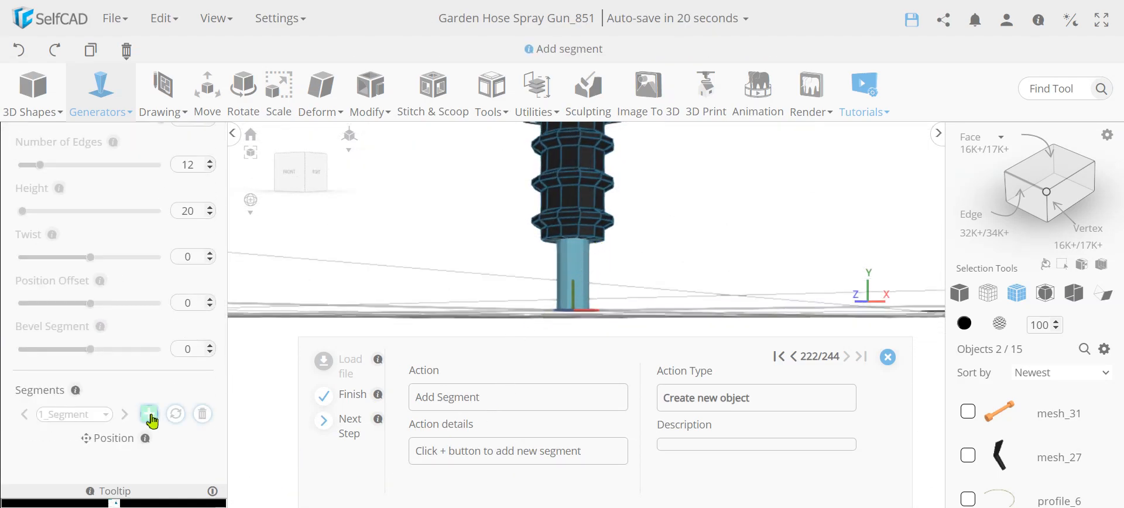
pyautogui.click(149, 414)
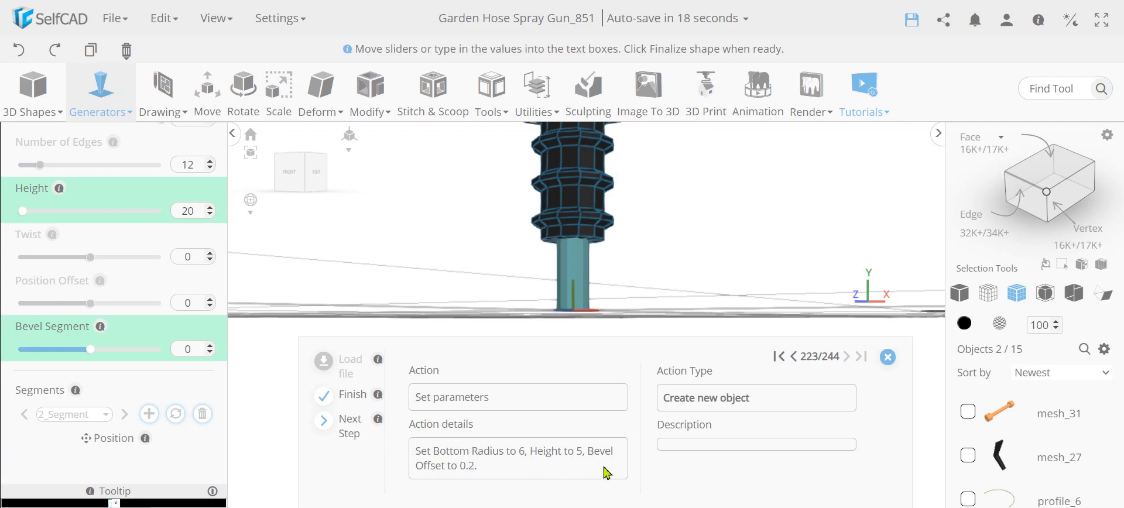
pyautogui.click(353, 427)
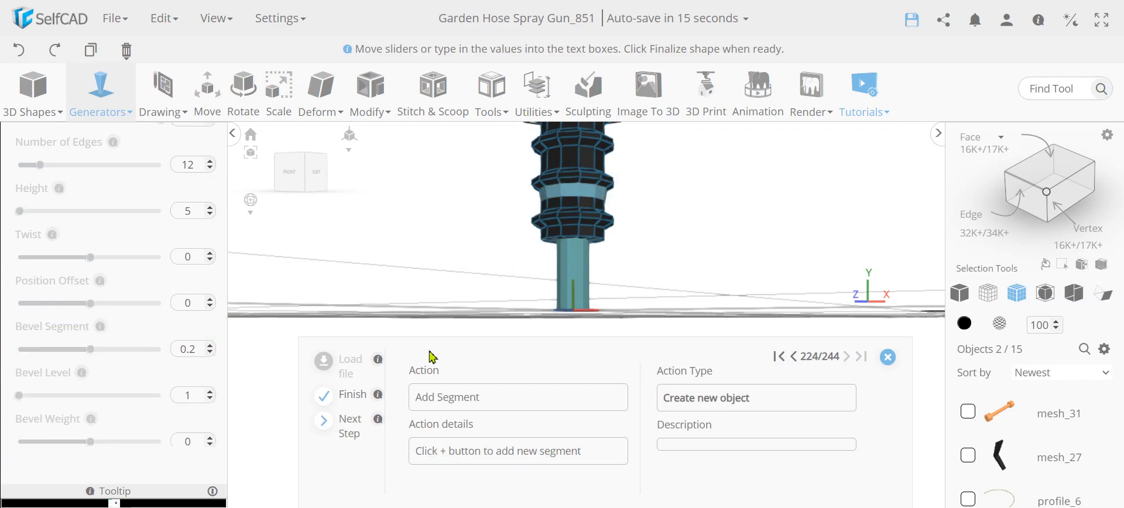
pyautogui.click(353, 425)
pyautogui.click(353, 424)
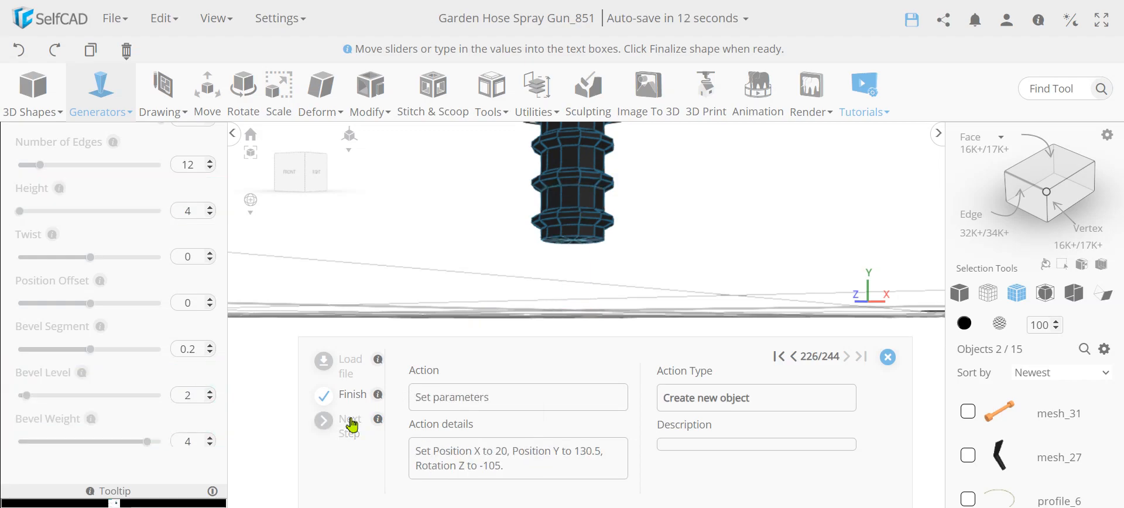
# Place the generated shape at X 20, Y 130.5 with a Z rotation of -105 and finalize it
pyautogui.click(353, 424)
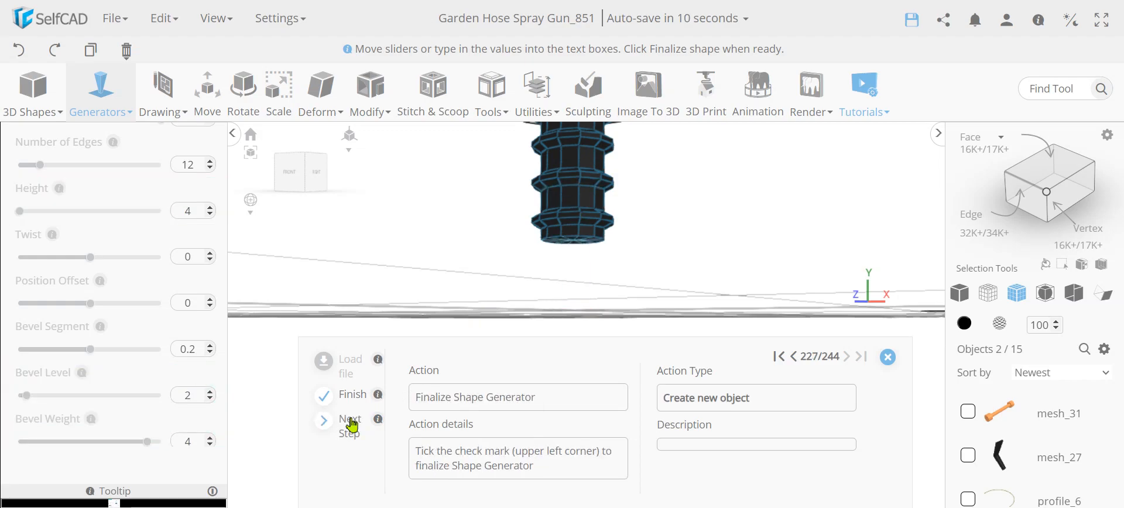
pyautogui.moveTo(620, 167); pyautogui.dragTo(620, 216, button='right')
pyautogui.scroll(-10, 620, 216)
pyautogui.moveTo(655, 177); pyautogui.dragTo(600, 258, button='middle')
pyautogui.scroll(10, 599, 258)
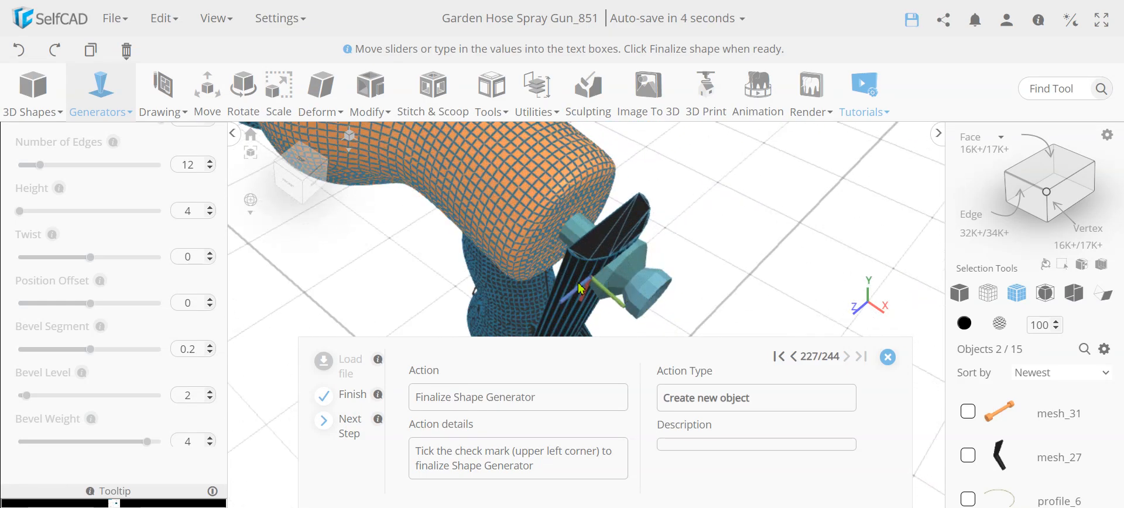
pyautogui.moveTo(661, 282); pyautogui.dragTo(738, 280, button='right')
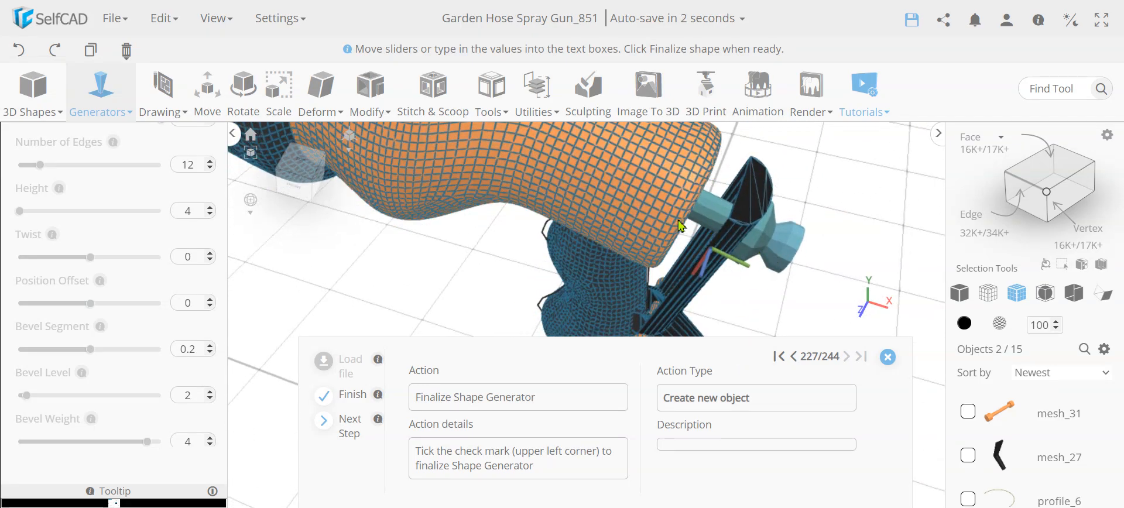
pyautogui.click(352, 421)
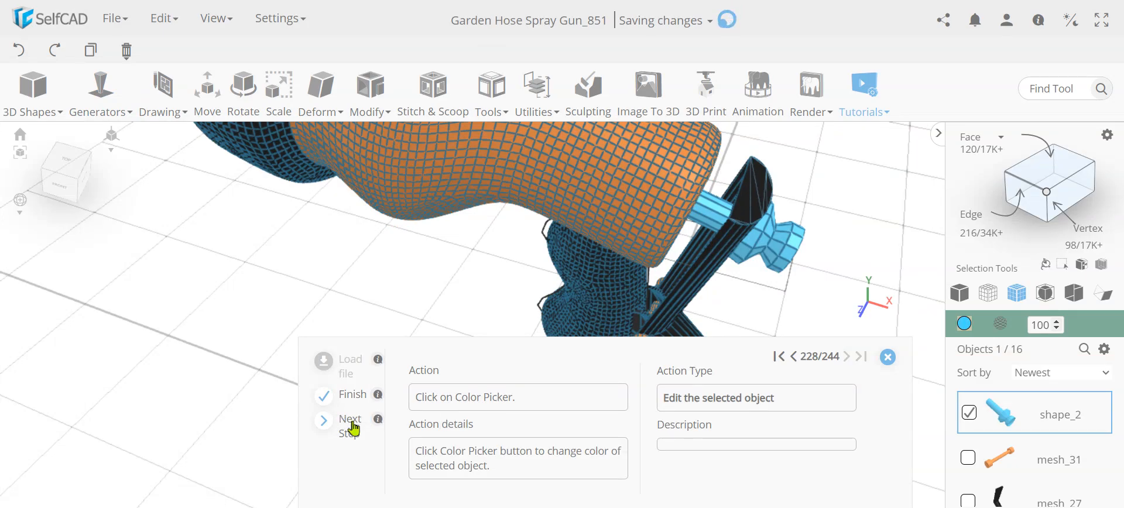
# Change the color of the new generated shape behind the lever to black
pyautogui.click(353, 424)
pyautogui.click(353, 425)
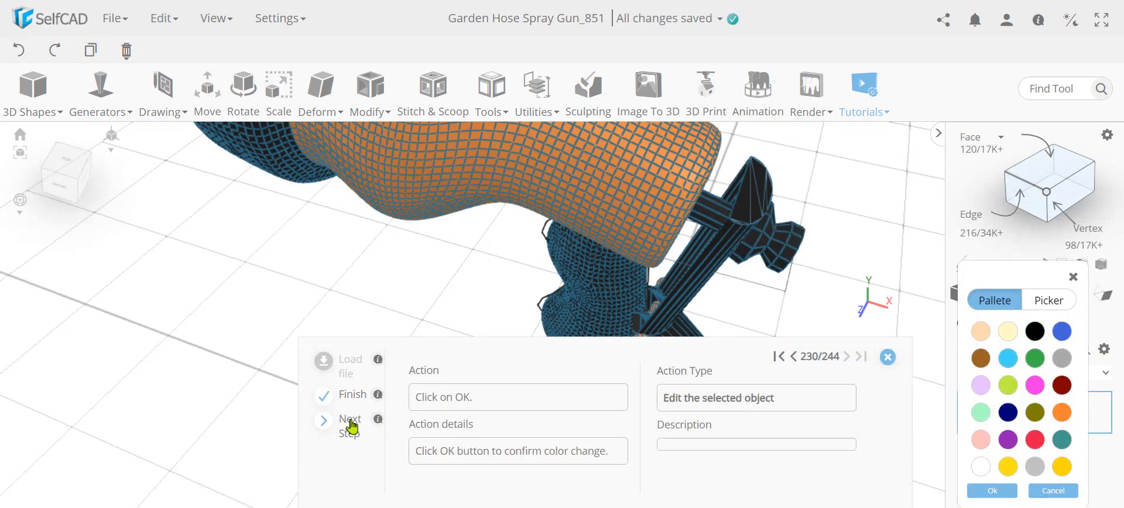
pyautogui.click(351, 424)
# Select only the trigger lever mesh_27 and rotate it by -5 around Z
pyautogui.click(351, 425)
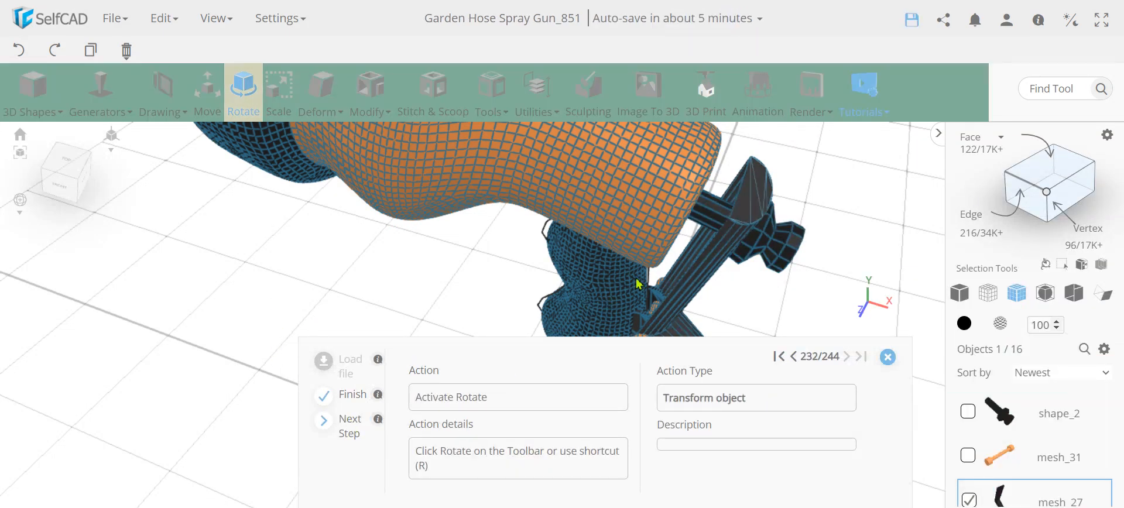
pyautogui.scroll(-3, 636, 284)
pyautogui.moveTo(648, 279); pyautogui.dragTo(705, 214, button='right')
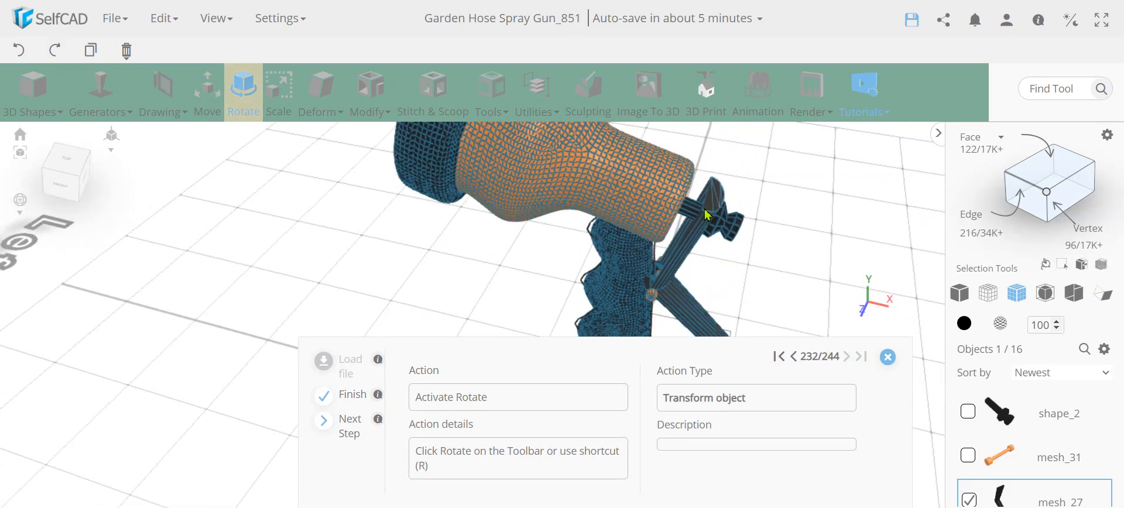
pyautogui.click(250, 103)
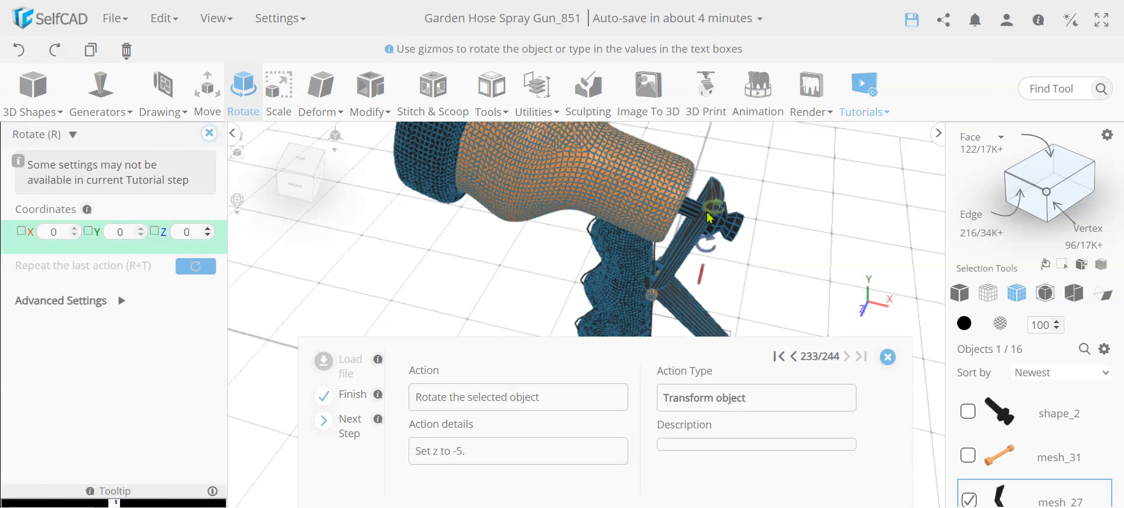
pyautogui.click(350, 426)
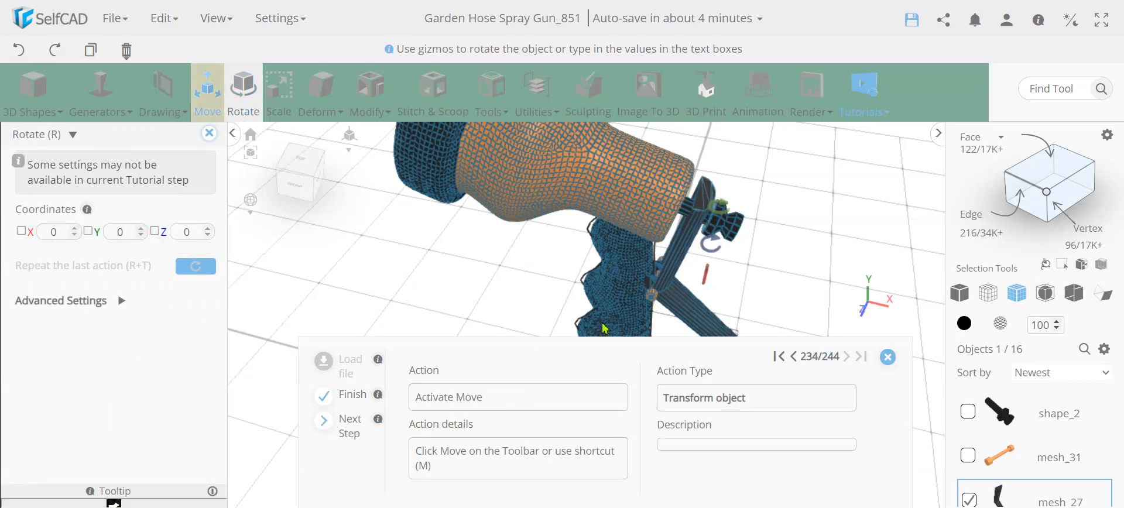
# Move the trigger lever to X 26, Y 80.6
pyautogui.click(352, 431)
pyautogui.click(353, 431)
pyautogui.click(353, 432)
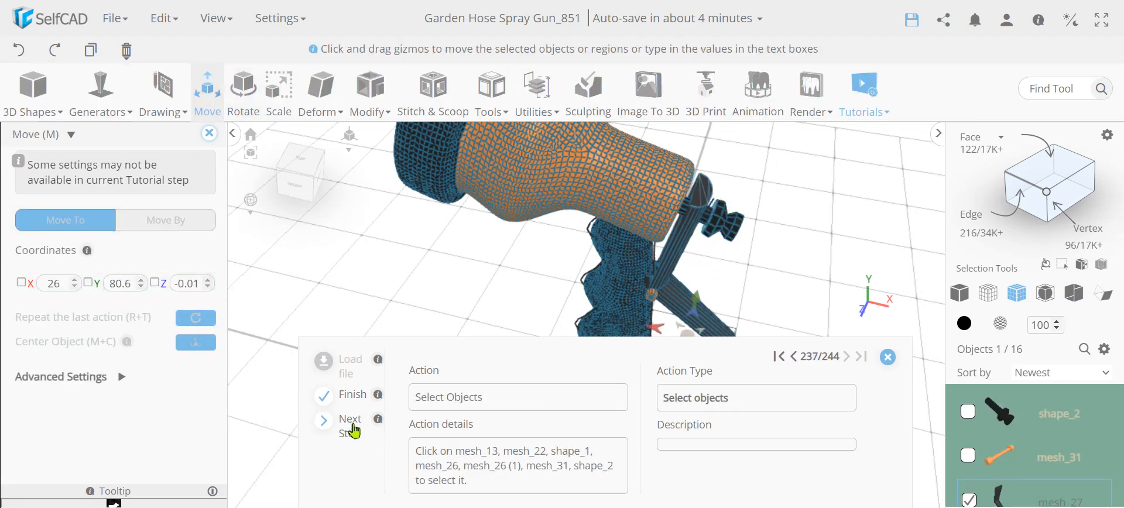
# Add mesh_13, mesh_22, shape_1, mesh_26, mesh_26 (1), mesh_31 and shape_2 to the selection, hide the profiles and close the Move settings
pyautogui.click(353, 431)
pyautogui.click(353, 431)
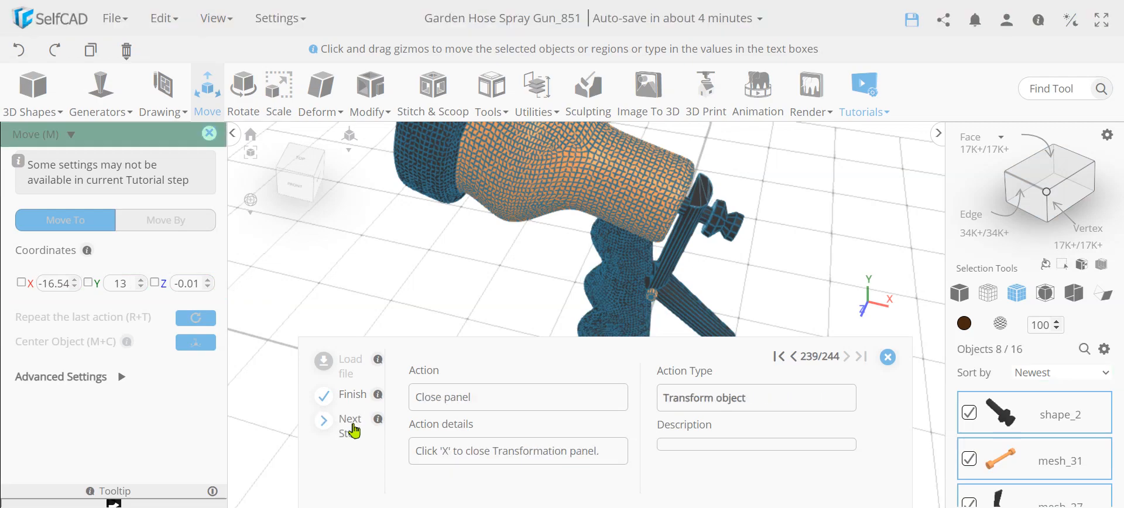
pyautogui.click(353, 432)
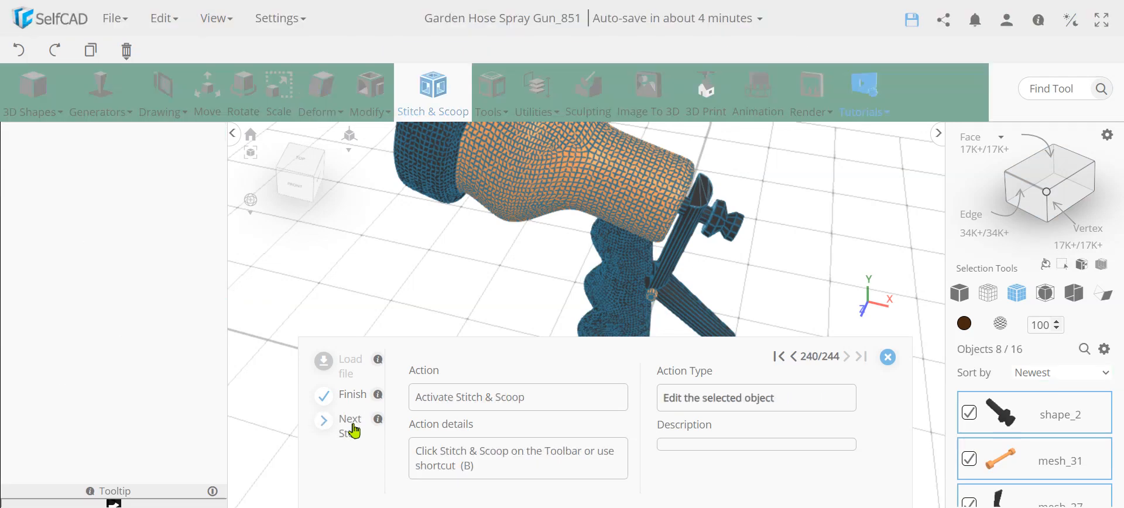
pyautogui.scroll(-2, 1041, 442)
pyautogui.scroll(2, 1045, 443)
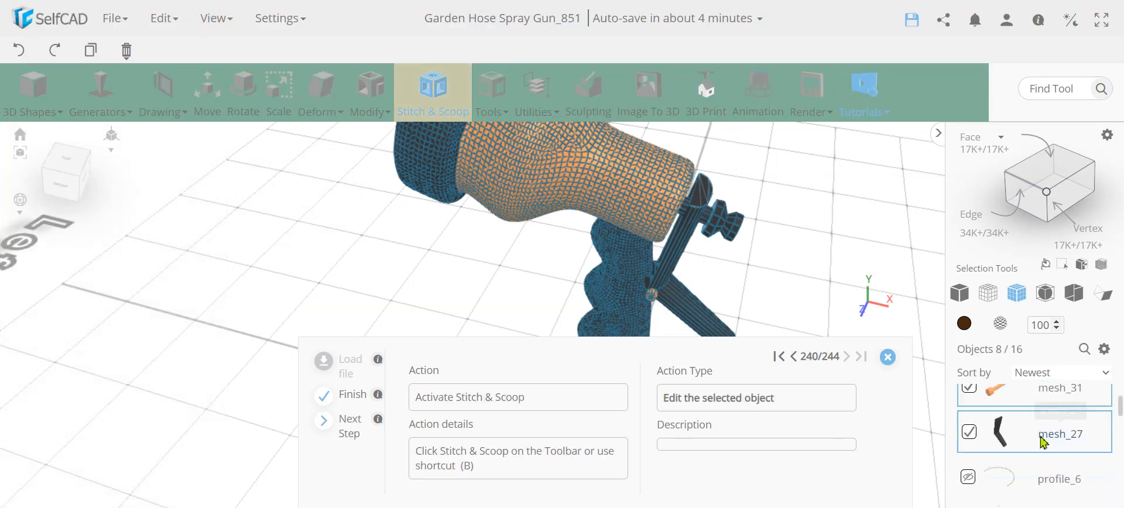
# Activate the Stitch & Scoop Difference operation and choose mesh_31 and shape_2 as the objects to subtract
pyautogui.click(436, 89)
pyautogui.click(87, 240)
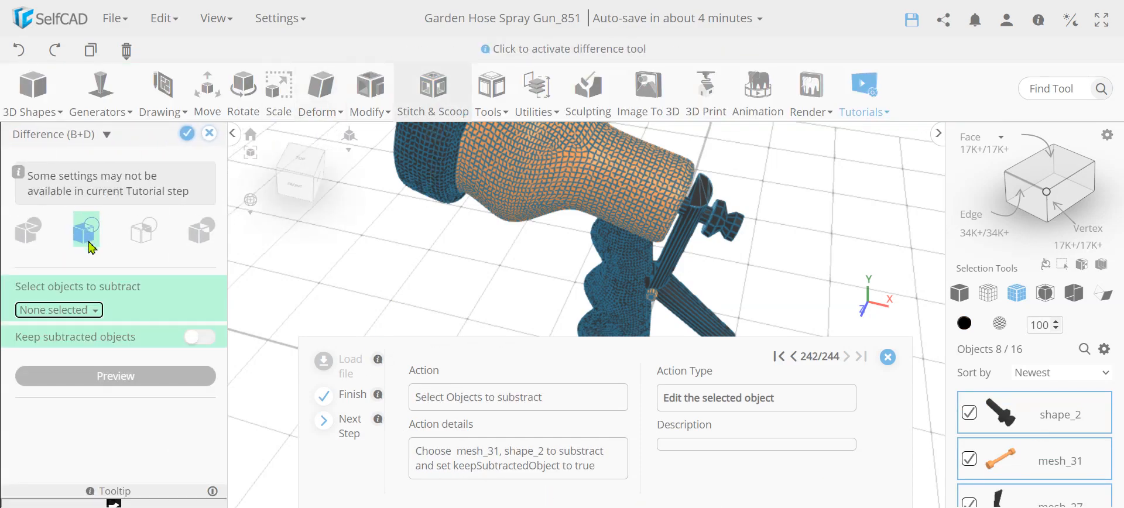
pyautogui.moveTo(704, 246); pyautogui.dragTo(381, 248)
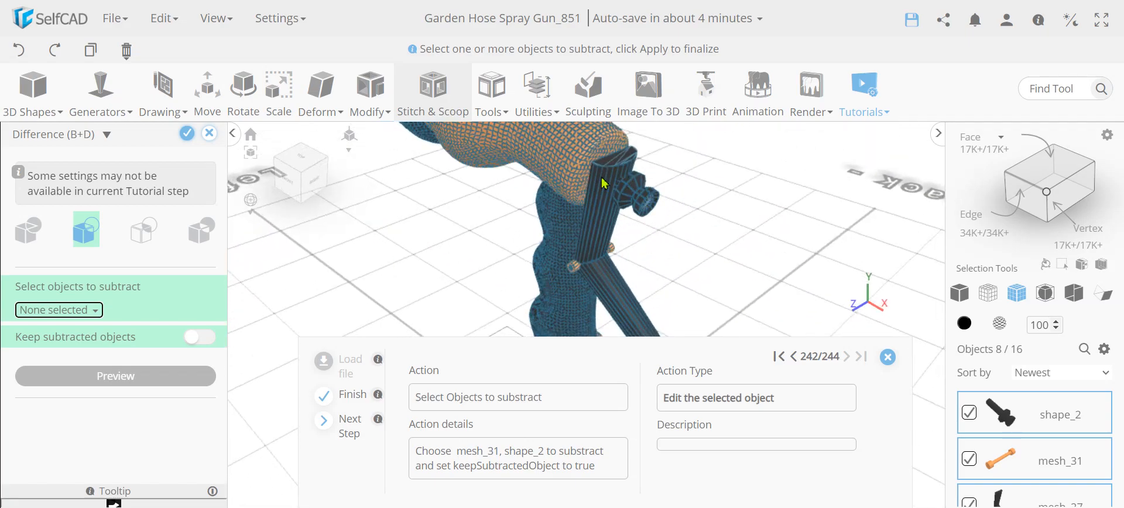
pyautogui.moveTo(664, 260); pyautogui.dragTo(359, 338)
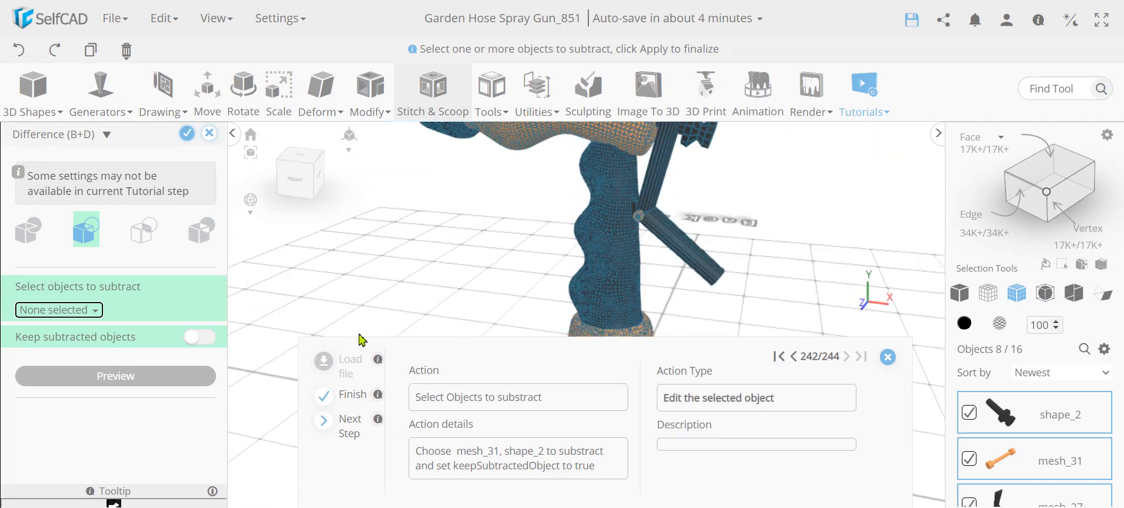
pyautogui.click(64, 310)
pyautogui.click(27, 449)
pyautogui.click(27, 469)
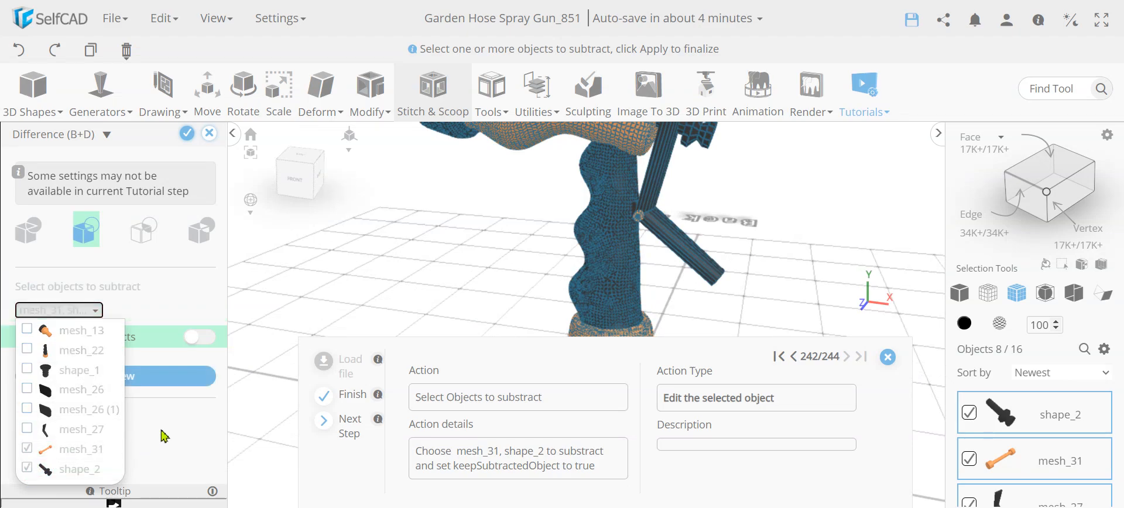
pyautogui.click(160, 434)
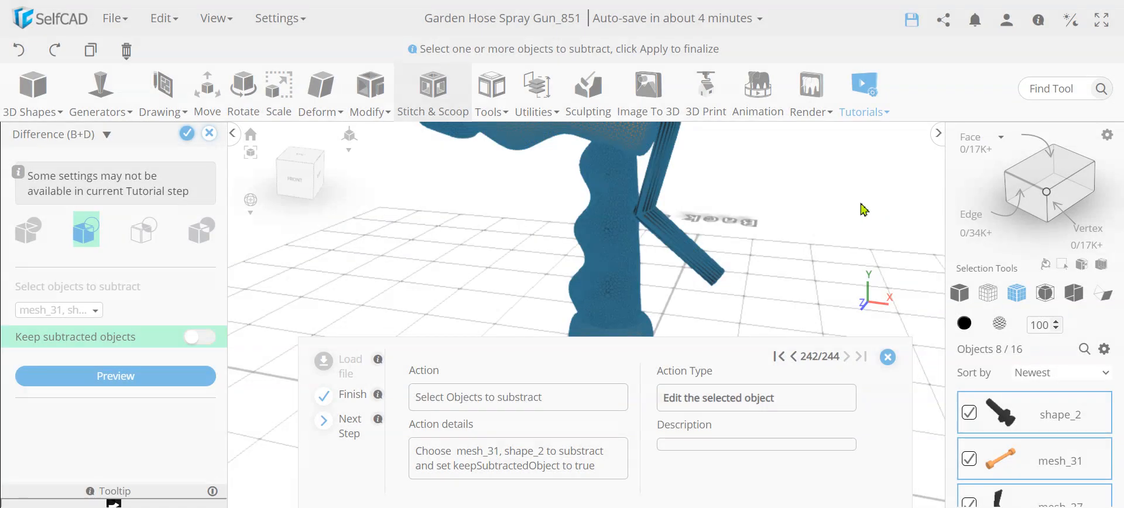
# Inspect the lever in the difference setup and turn on keeping the subtracted objects
pyautogui.moveTo(674, 227)
pyautogui.mouseDown(button='right')
pyautogui.moveTo(569, 251)
pyautogui.moveTo(506, 227)
pyautogui.mouseUp(button='right')
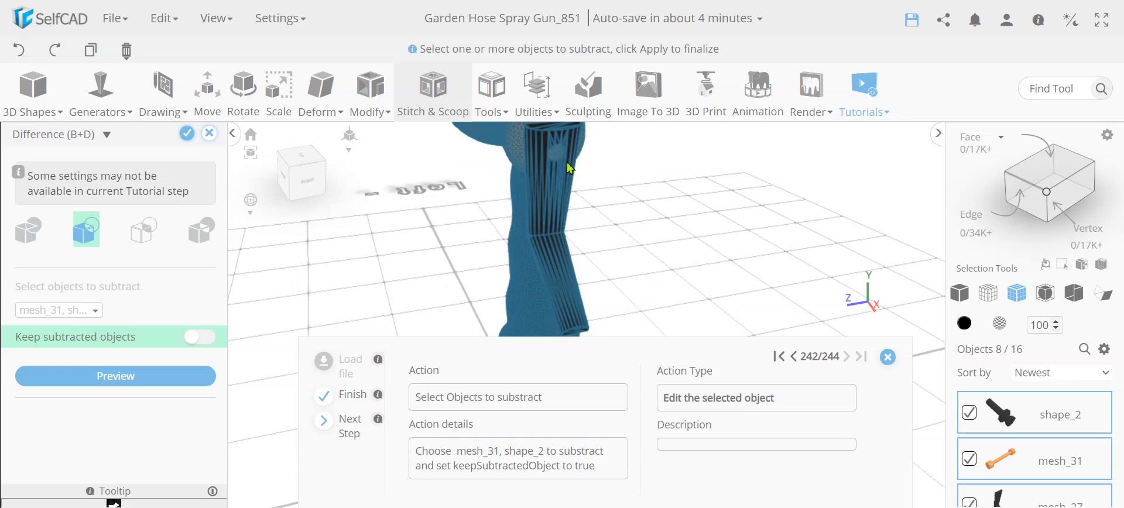
pyautogui.scroll(5, 563, 157)
pyautogui.scroll(-5, 563, 157)
pyautogui.moveTo(539, 258); pyautogui.dragTo(699, 271, button='right')
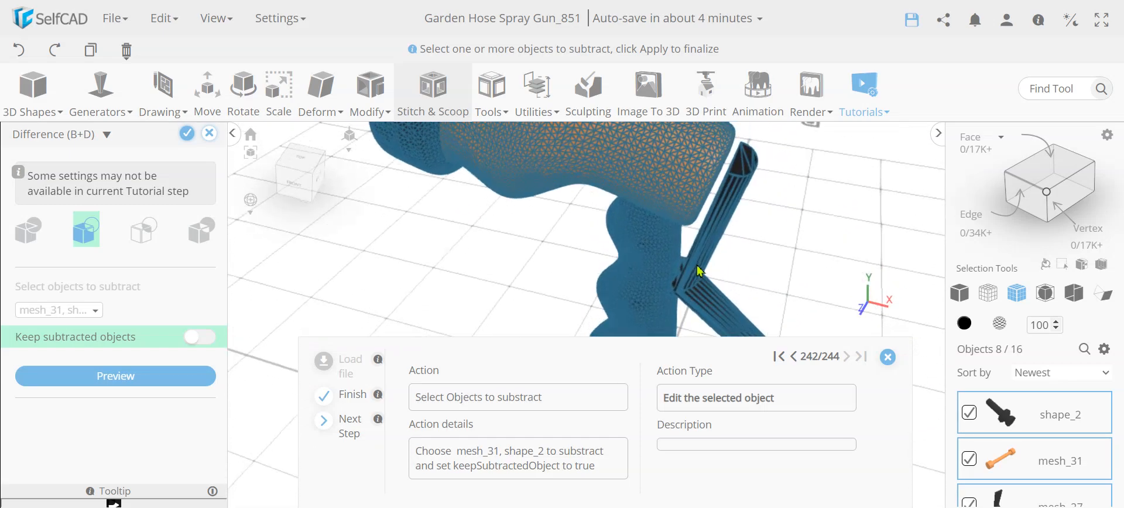
pyautogui.click(210, 340)
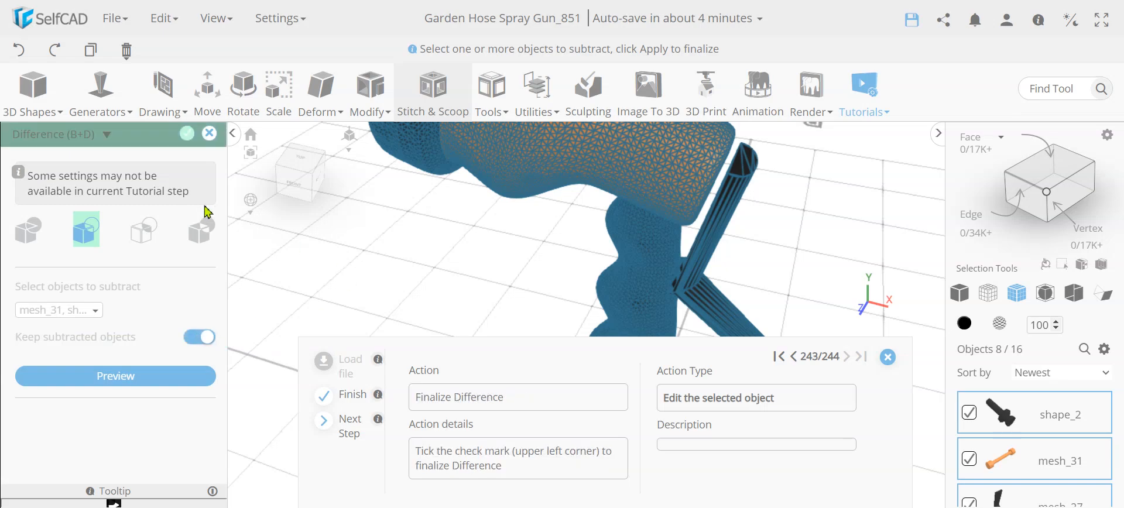
# Finalize the Difference operation and finish the tutorial in Solid rendering mode, closing its instructions
pyautogui.click(187, 138)
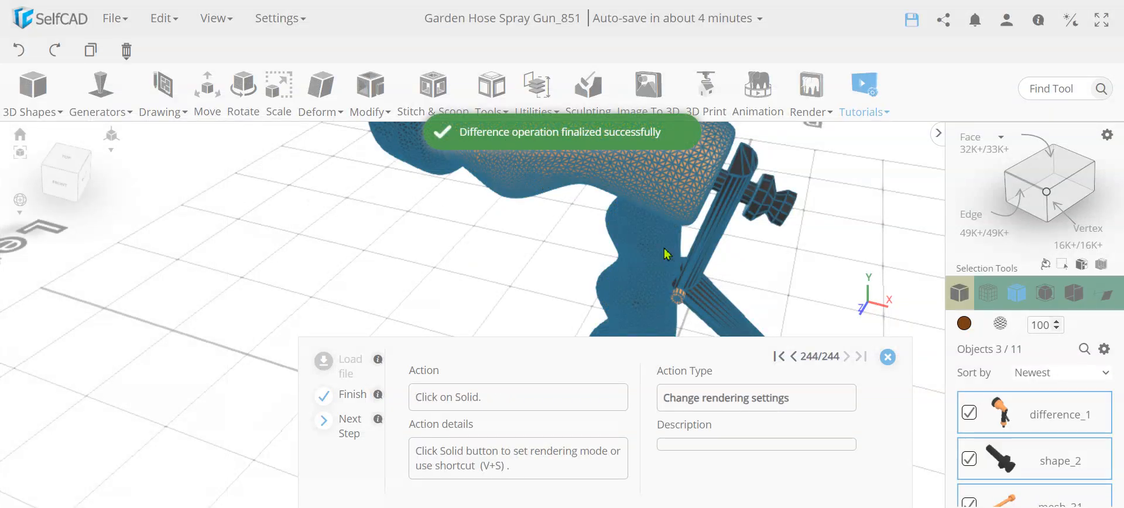
pyautogui.click(959, 293)
pyautogui.scroll(-5, 755, 257)
pyautogui.click(885, 361)
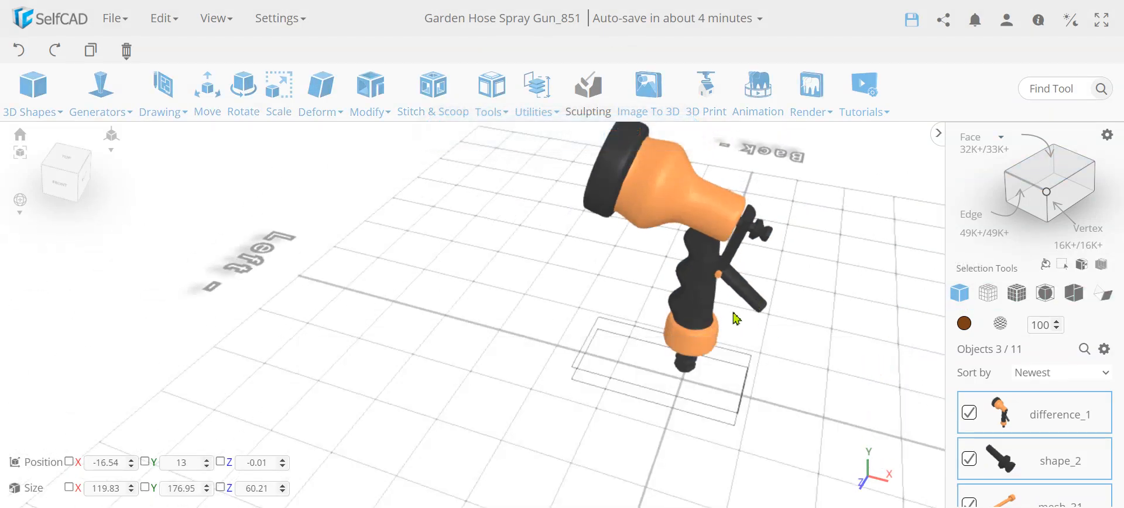
# Examine the overall shape of the finished spray gun from the front and from angled views, dismissing the notification
pyautogui.moveTo(473, 358); pyautogui.dragTo(379, 423, button='middle')
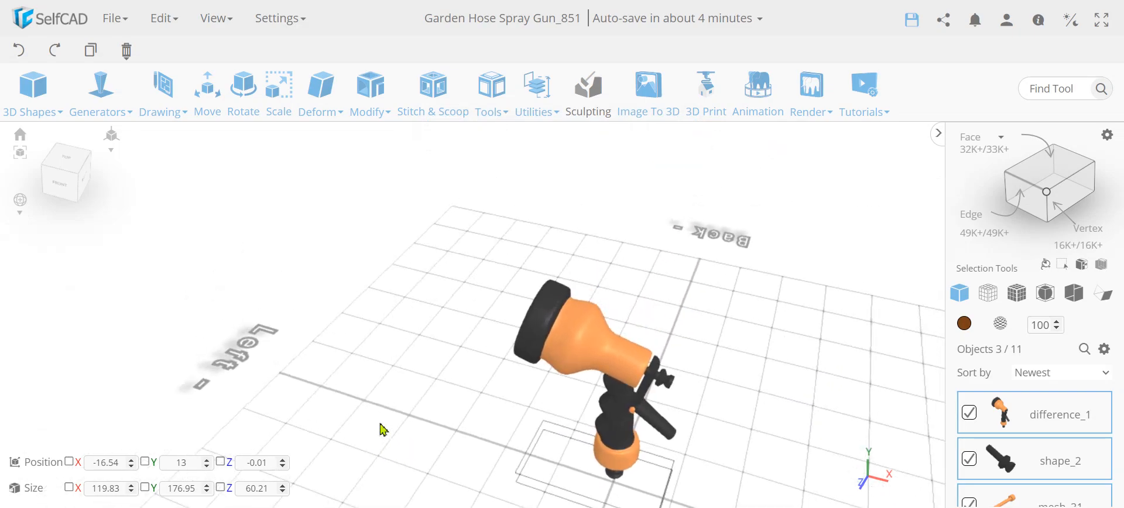
pyautogui.moveTo(588, 357)
pyautogui.mouseDown(button='right')
pyautogui.moveTo(575, 362)
pyautogui.moveTo(642, 321)
pyautogui.mouseUp(button='right')
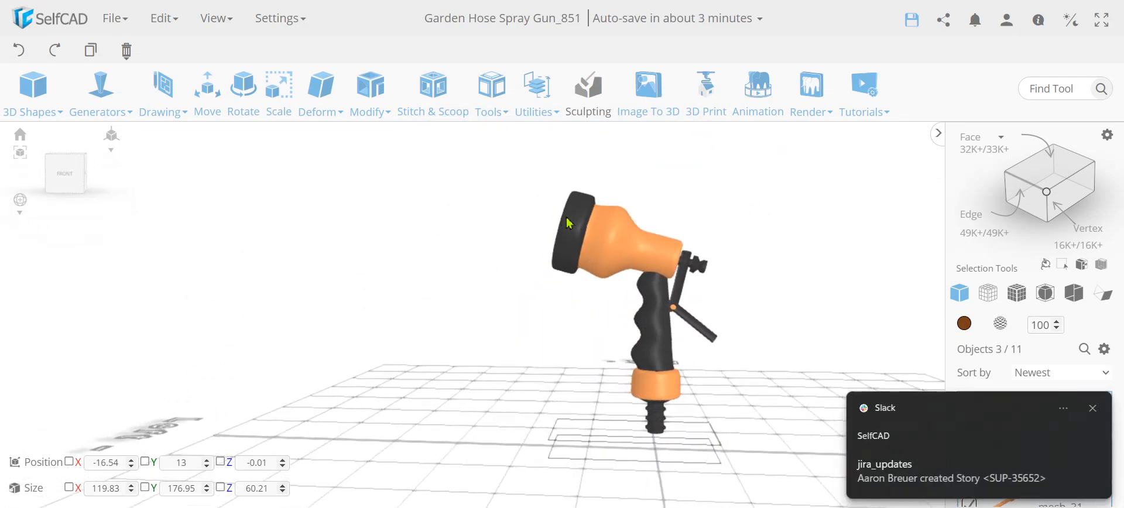
pyautogui.click(1092, 408)
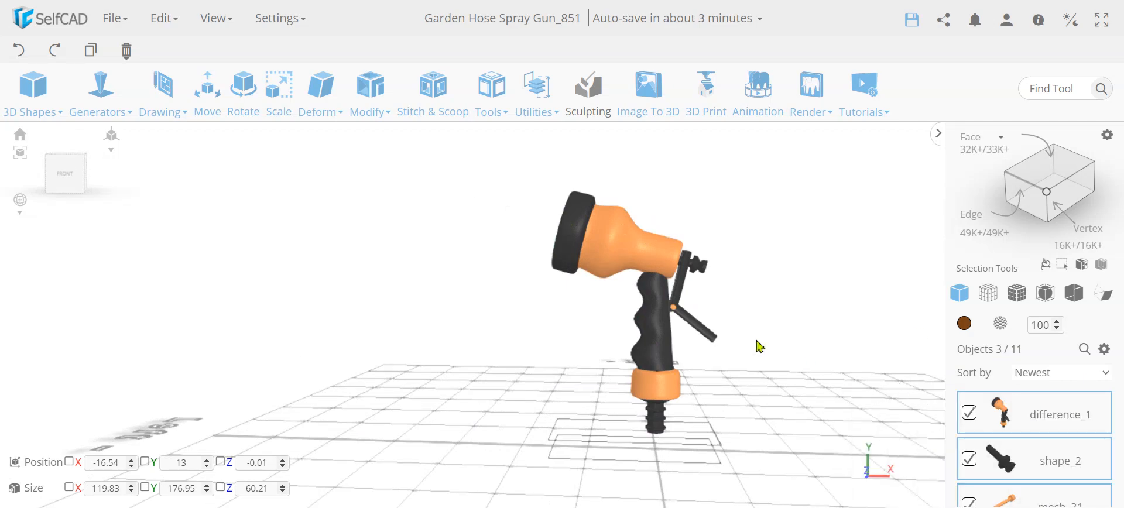
pyautogui.moveTo(558, 261)
pyautogui.mouseDown(button='right')
pyautogui.moveTo(597, 286)
pyautogui.moveTo(528, 272)
pyautogui.mouseUp(button='right')
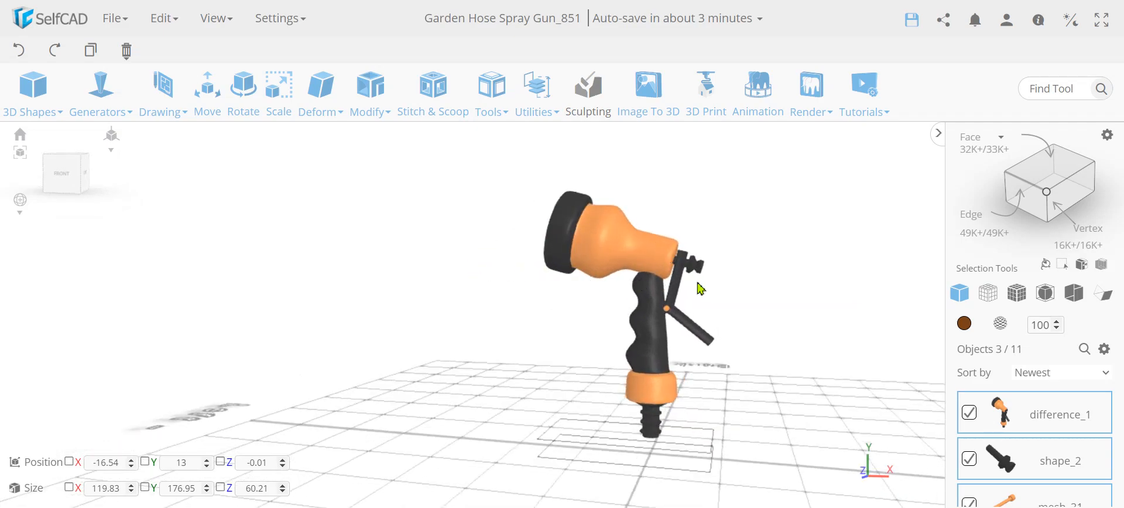
pyautogui.moveTo(555, 317); pyautogui.dragTo(493, 323, button='right')
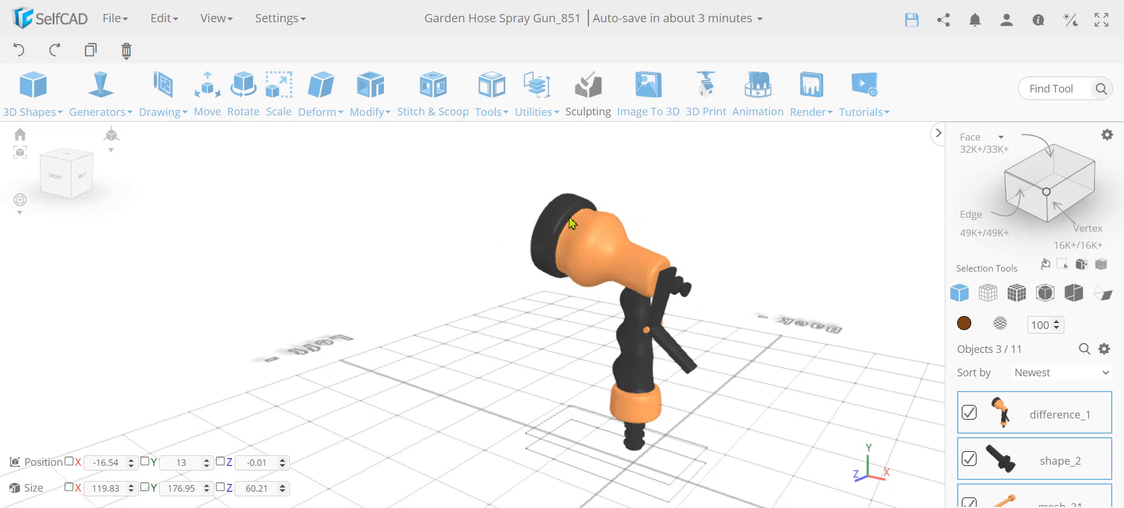
pyautogui.moveTo(509, 326)
pyautogui.mouseDown(button='right')
pyautogui.moveTo(622, 313)
pyautogui.moveTo(608, 322)
pyautogui.moveTo(673, 210)
pyautogui.mouseUp(button='right')
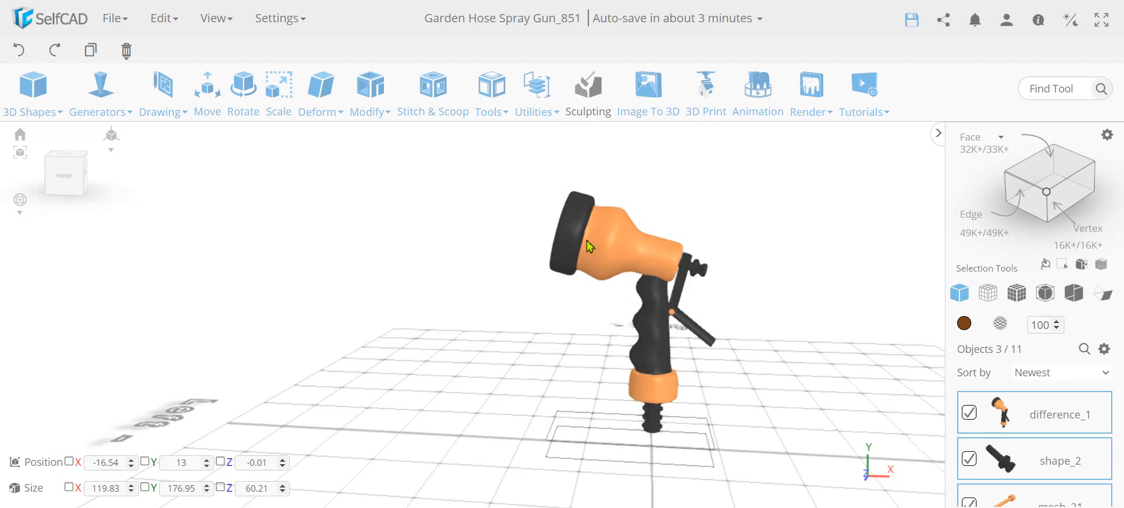
pyautogui.moveTo(578, 274)
pyautogui.mouseDown(button='right')
pyautogui.moveTo(594, 315)
pyautogui.moveTo(572, 292)
pyautogui.moveTo(675, 239)
pyautogui.mouseUp(button='right')
pyautogui.moveTo(733, 348); pyautogui.dragTo(656, 403, button='right')
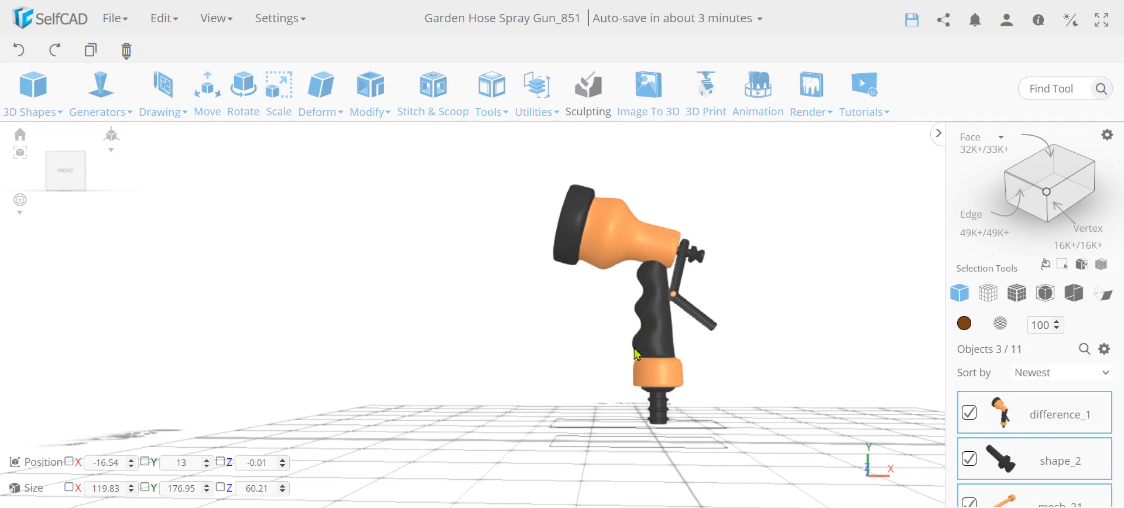
pyautogui.moveTo(739, 361)
pyautogui.mouseDown(button='right')
pyautogui.moveTo(700, 340)
pyautogui.moveTo(712, 330)
pyautogui.moveTo(676, 429)
pyautogui.mouseUp(button='right')
# Inspect the trigger lever, its pivot pin and the valve rod from behind and from the side
pyautogui.moveTo(670, 361); pyautogui.dragTo(714, 178)
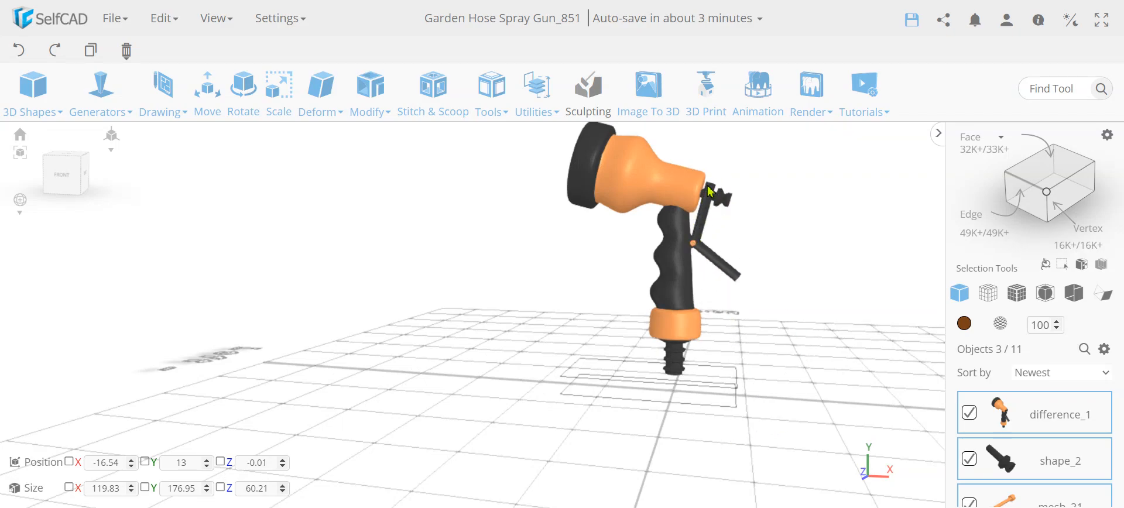
pyautogui.moveTo(787, 279); pyautogui.dragTo(537, 305)
pyautogui.scroll(5, 537, 307)
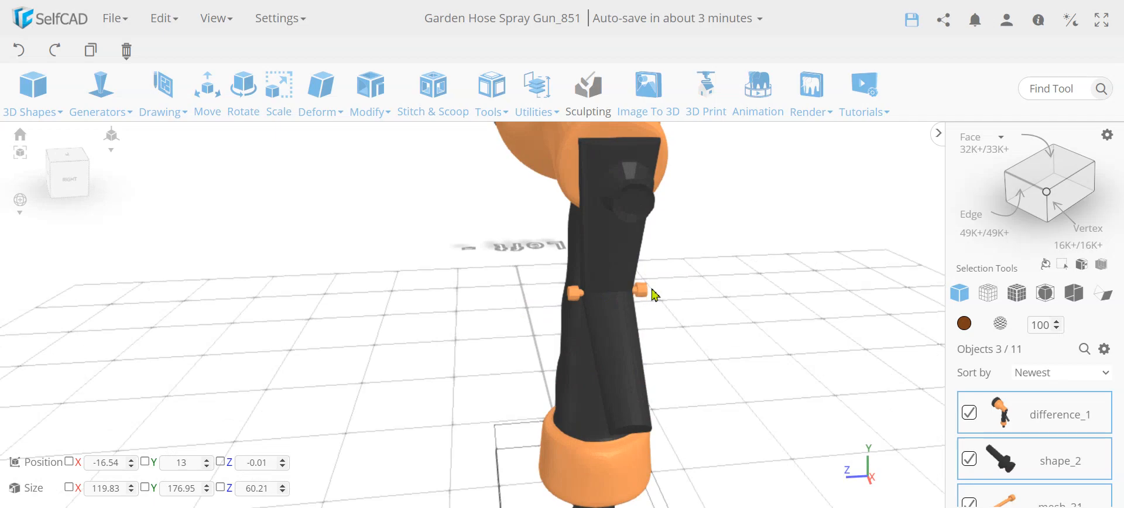
pyautogui.scroll(-5, 598, 298)
pyautogui.moveTo(578, 316)
pyautogui.mouseDown(button='middle')
pyautogui.moveTo(766, 303)
pyautogui.moveTo(773, 316)
pyautogui.mouseUp(button='middle')
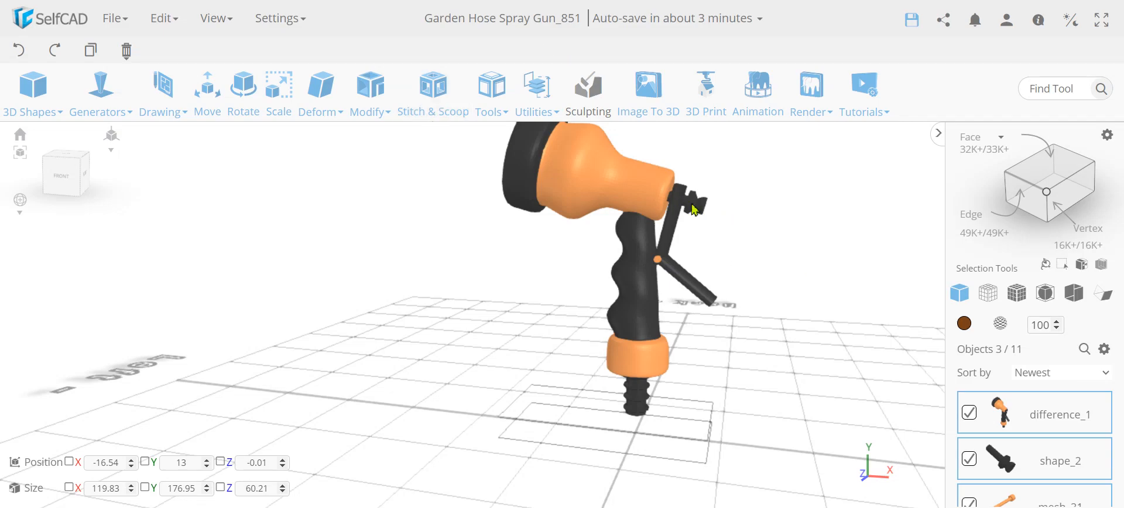
pyautogui.moveTo(676, 269)
pyautogui.mouseDown(button='middle')
pyautogui.moveTo(719, 322)
pyautogui.moveTo(610, 323)
pyautogui.mouseUp(button='middle')
pyautogui.moveTo(732, 294)
pyautogui.mouseDown(button='middle')
pyautogui.moveTo(605, 325)
pyautogui.moveTo(670, 311)
pyautogui.moveTo(546, 290)
pyautogui.moveTo(632, 315)
pyautogui.moveTo(628, 255)
pyautogui.moveTo(585, 260)
pyautogui.mouseUp(button='middle')
# Inspect the contoured handle grip and the collar beneath it up close from several angles
pyautogui.scroll(5, 601, 266)
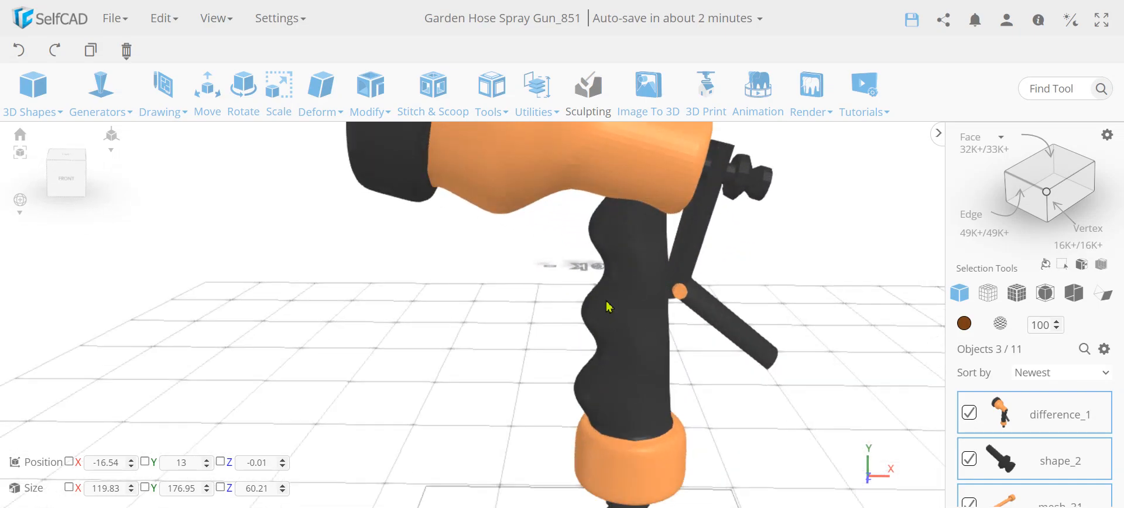
pyautogui.scroll(-5, 610, 305)
pyautogui.moveTo(502, 349)
pyautogui.mouseDown(button='middle')
pyautogui.moveTo(792, 339)
pyautogui.moveTo(546, 339)
pyautogui.moveTo(521, 321)
pyautogui.moveTo(554, 318)
pyautogui.mouseUp(button='middle')
pyautogui.scroll(3, 630, 252)
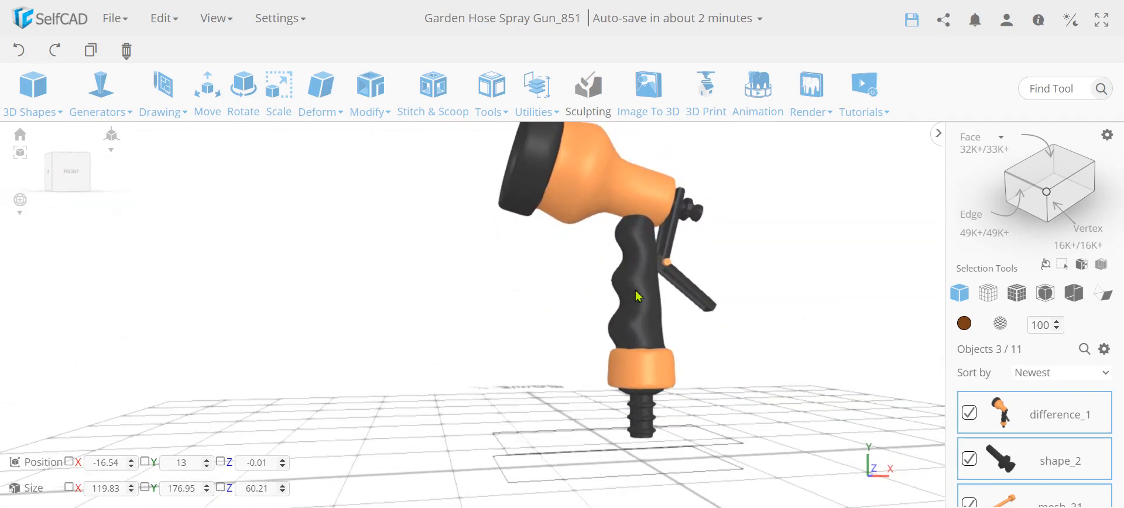
pyautogui.scroll(5, 640, 292)
pyautogui.scroll(-2, 644, 291)
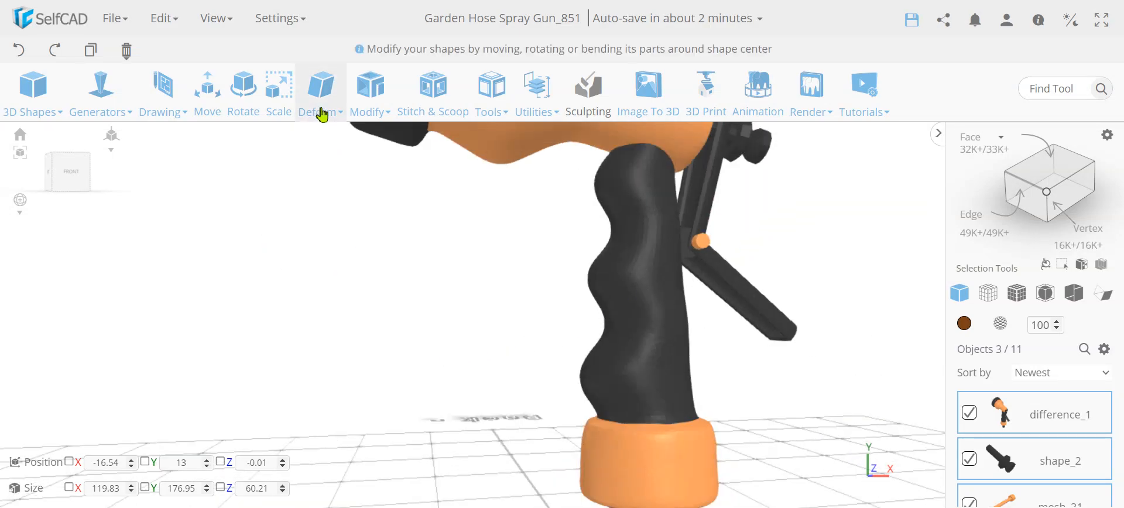
pyautogui.moveTo(658, 329); pyautogui.dragTo(518, 365, button='right')
pyautogui.moveTo(720, 308)
pyautogui.mouseDown(button='right')
pyautogui.moveTo(769, 294)
pyautogui.moveTo(733, 306)
pyautogui.mouseUp(button='right')
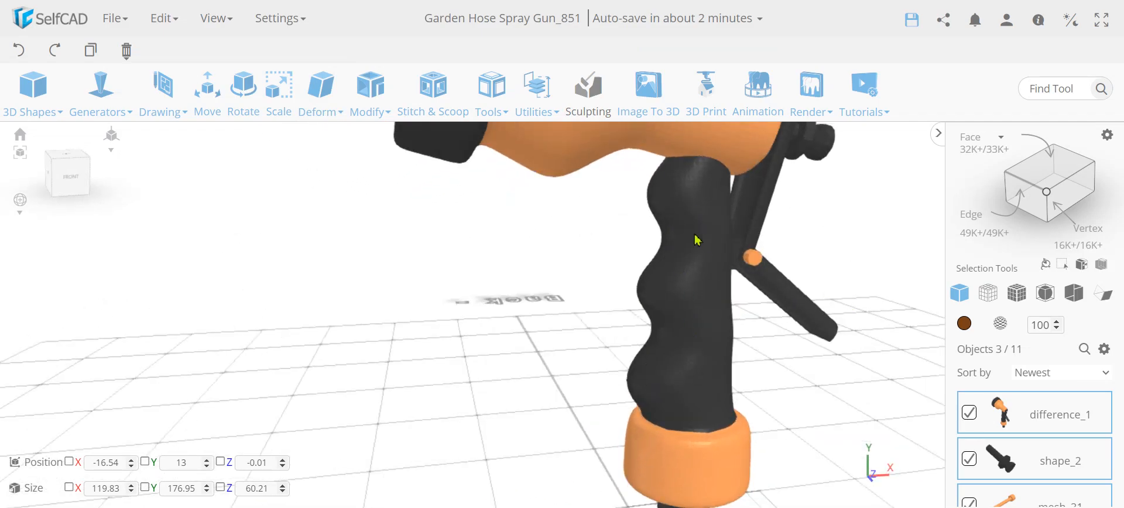